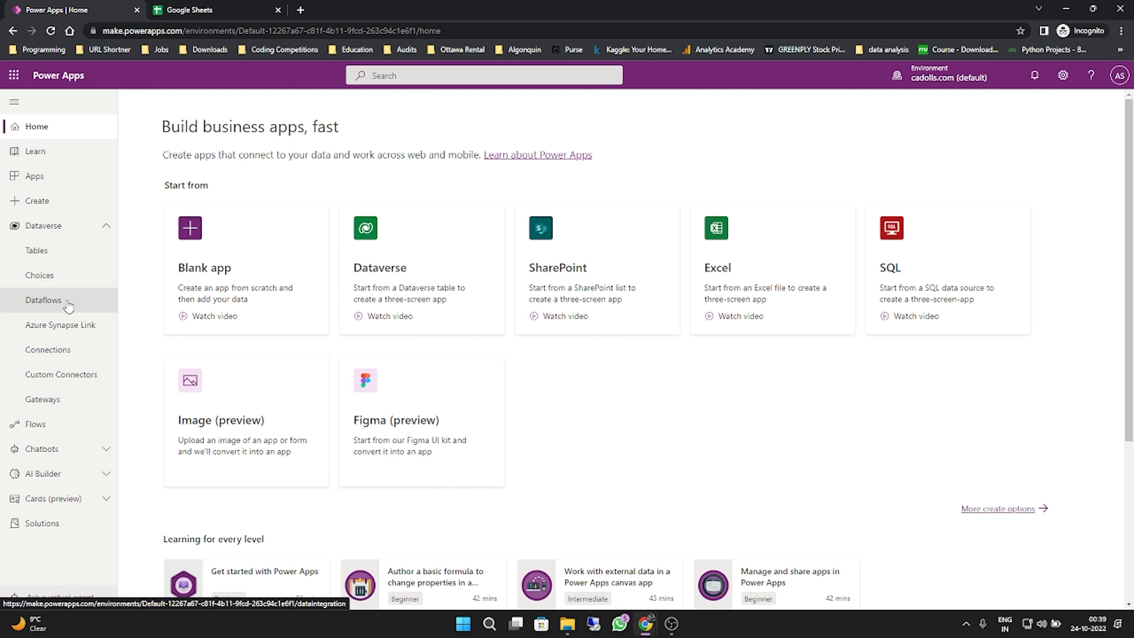
# - Start a new connection from the Connections page, search for "google she" and choose the Google Sheets connector
pyautogui.click(64, 356)
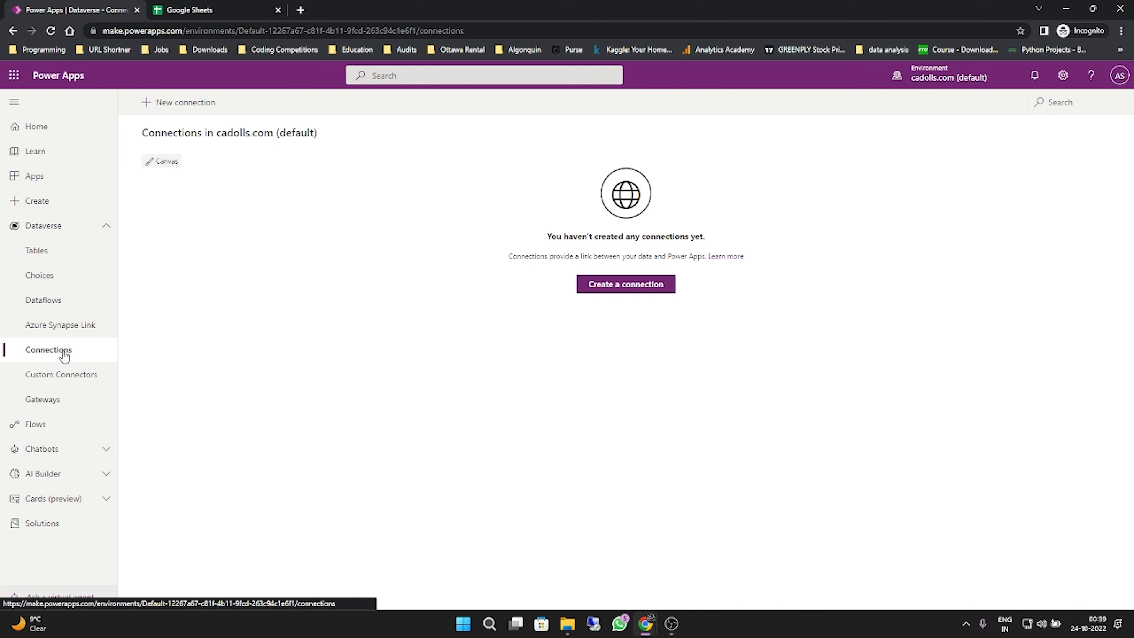
pyautogui.click(631, 289)
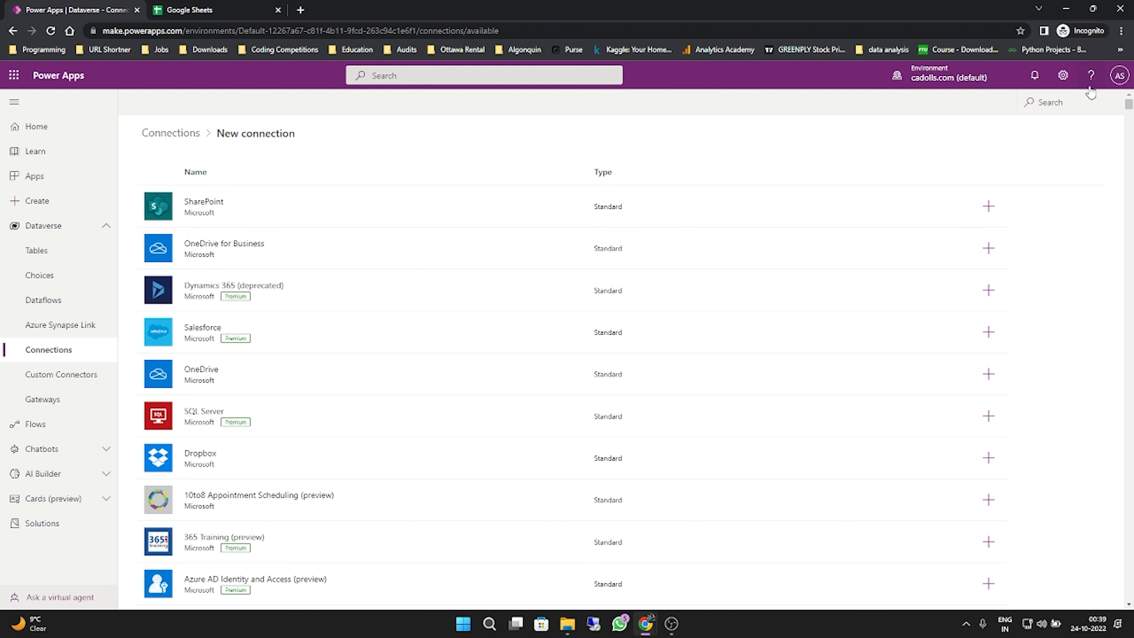
pyautogui.click(1068, 104)
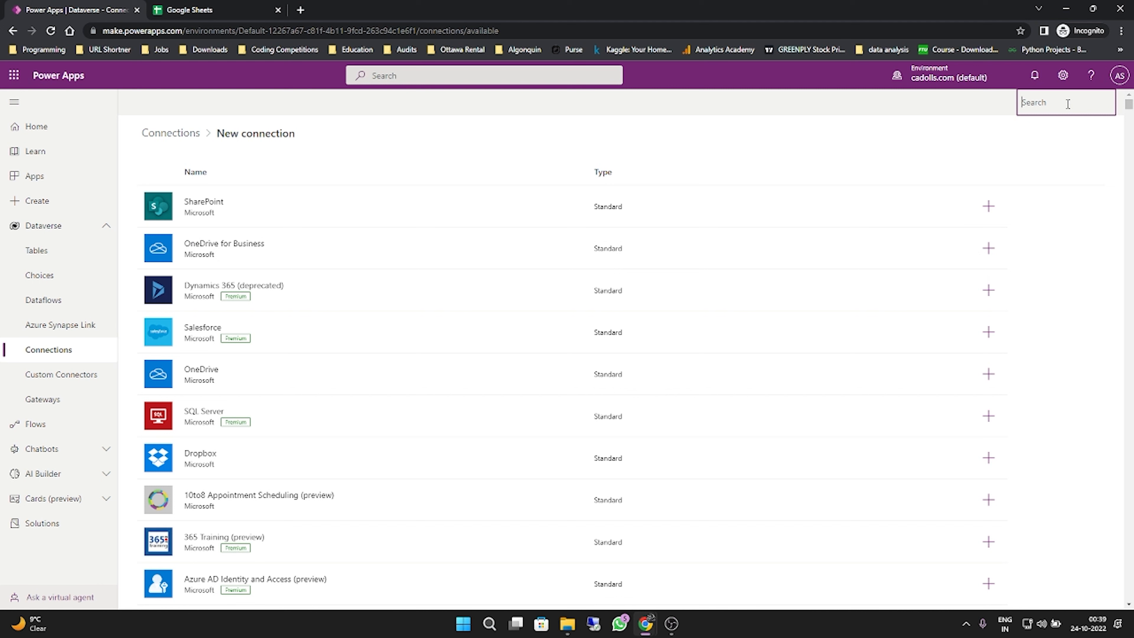
pyautogui.write('goog')
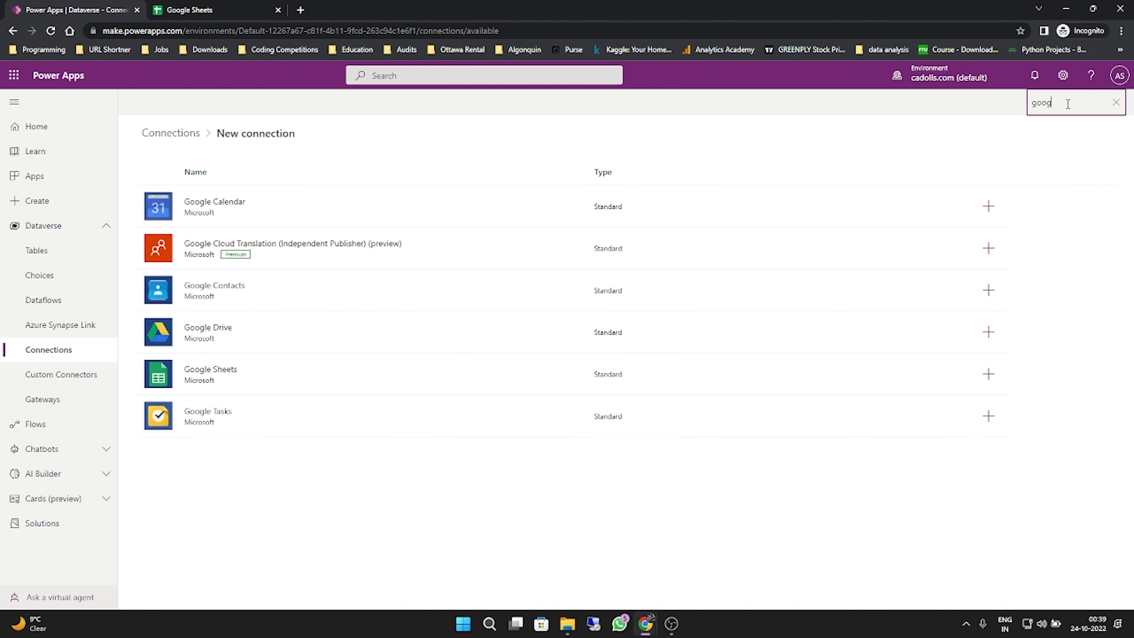
pyautogui.write('le she')
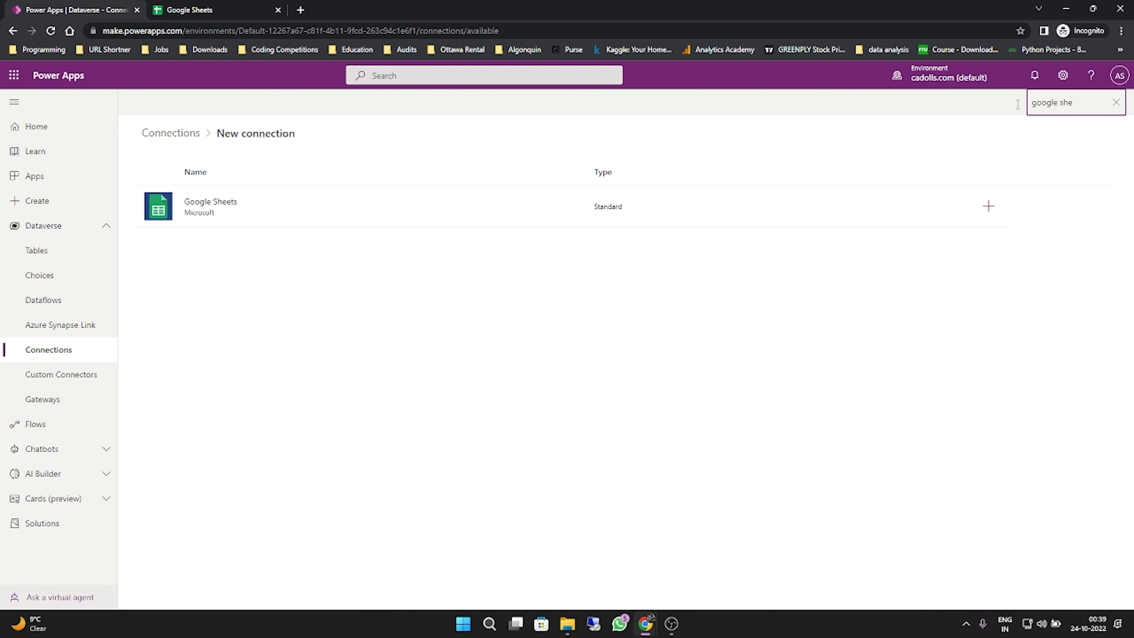
pyautogui.click(436, 212)
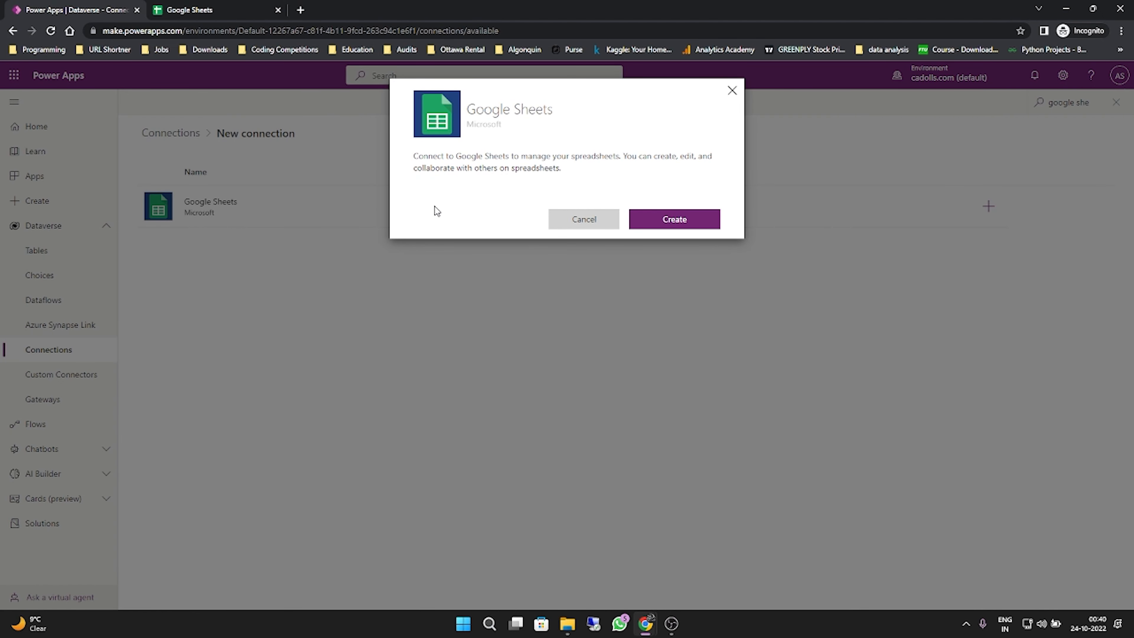
# - Create the Google Sheets connection by choosing the existing Google account and allowing Microsoft Power Platform access to it
pyautogui.click(666, 223)
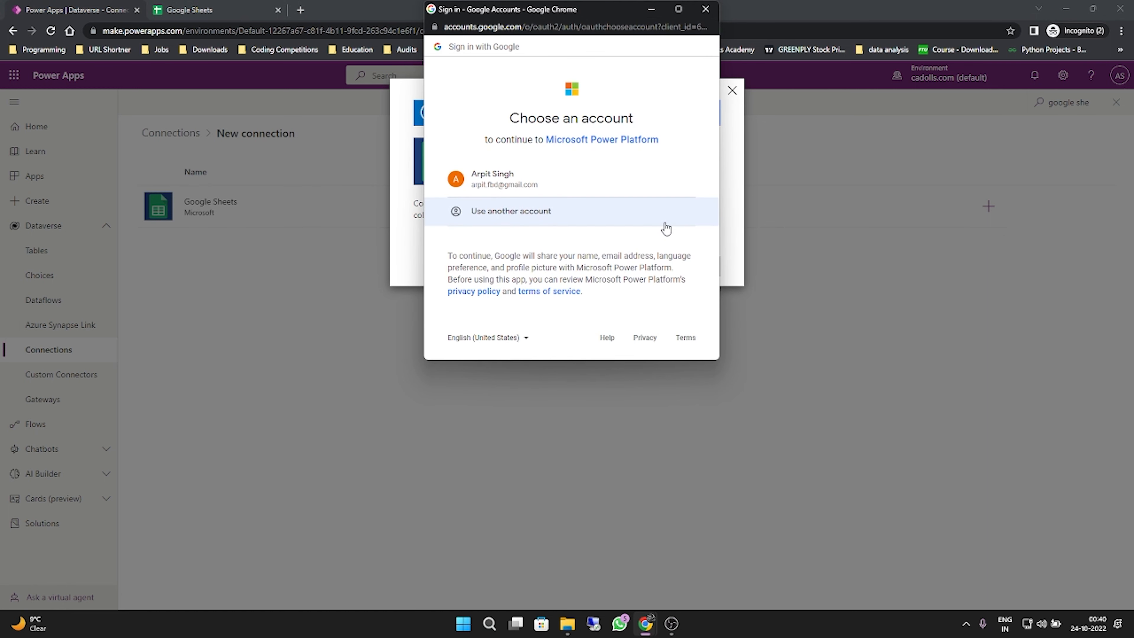
pyautogui.click(657, 187)
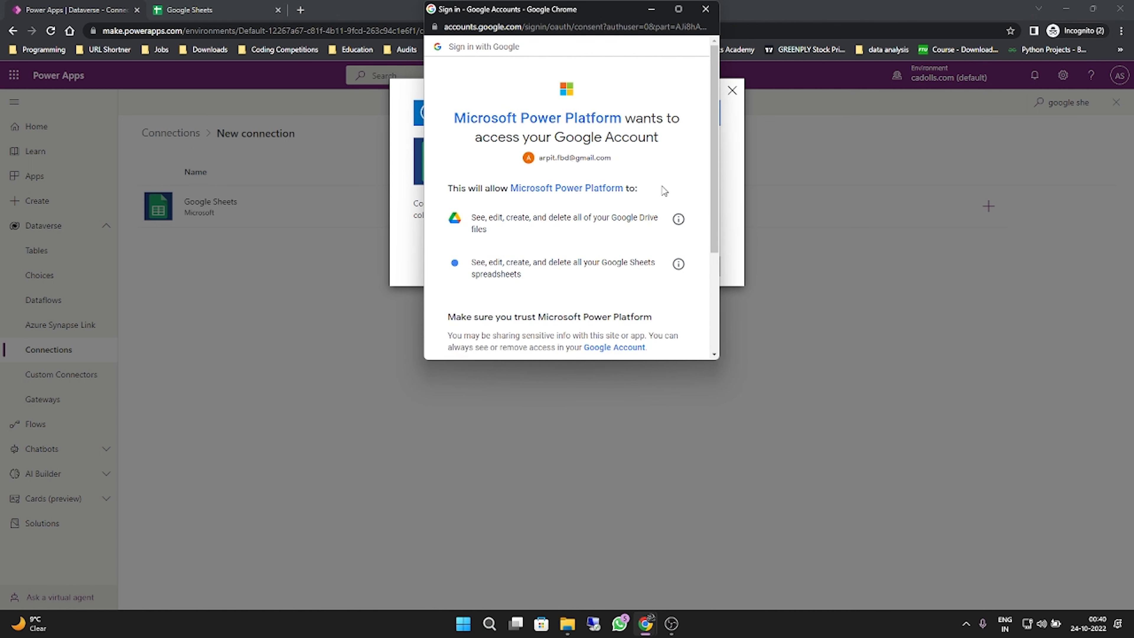
pyautogui.scroll(-1, 657, 197)
pyautogui.scroll(-3, 658, 197)
pyautogui.click(657, 281)
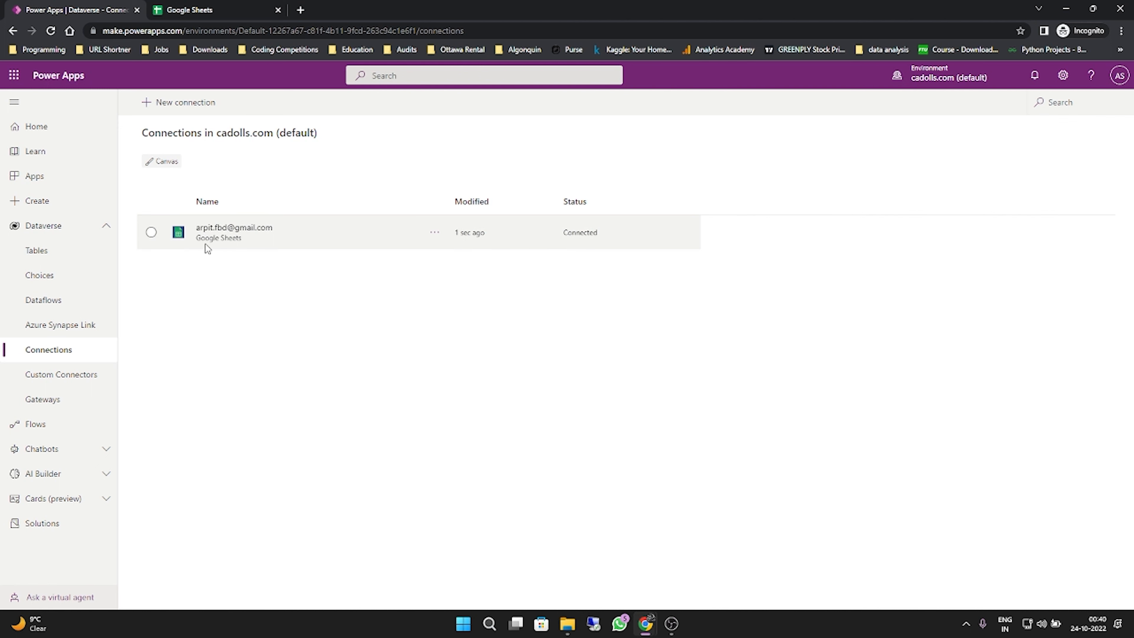
# - Examine the new Google Sheets connection's details, including its created and modified dates, and return to the home page
pyautogui.click(259, 230)
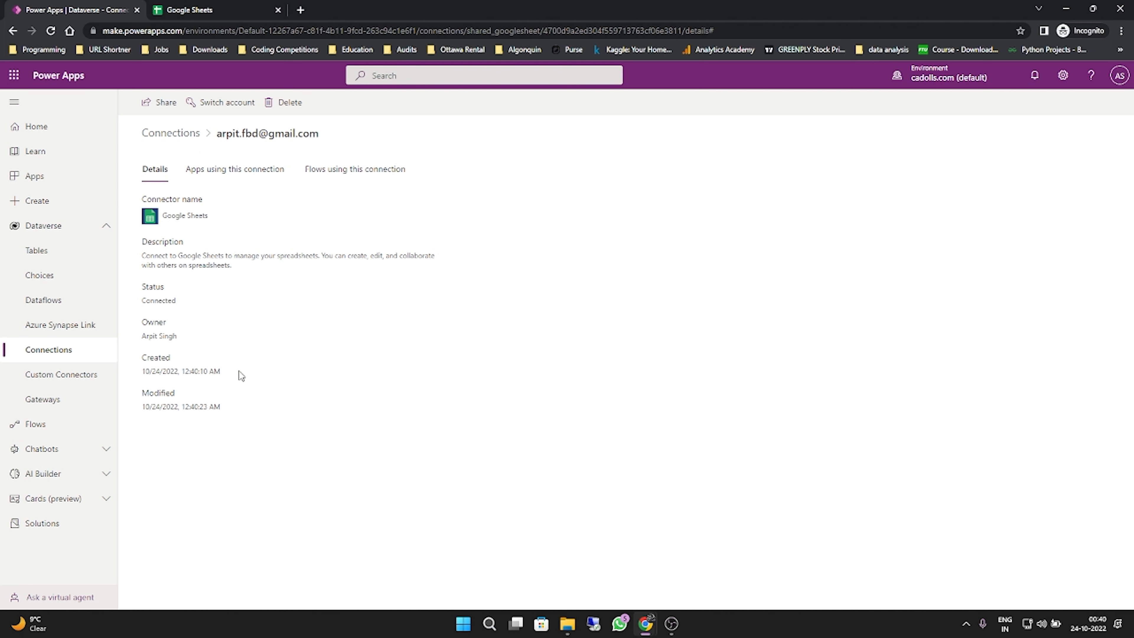
pyautogui.moveTo(221, 371); pyautogui.dragTo(162, 375)
pyautogui.moveTo(222, 407); pyautogui.dragTo(166, 408)
pyautogui.click(289, 415)
pyautogui.click(73, 134)
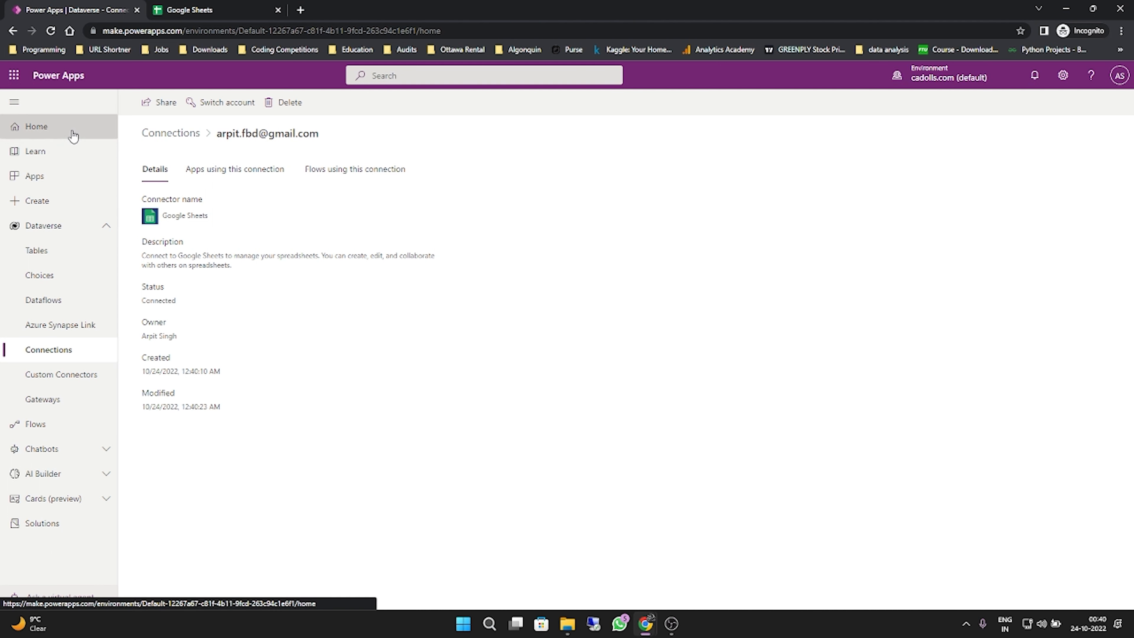
# - Switch to Google Sheets, create a blank spreadsheet and name it "Students Data"
pyautogui.click(167, 5)
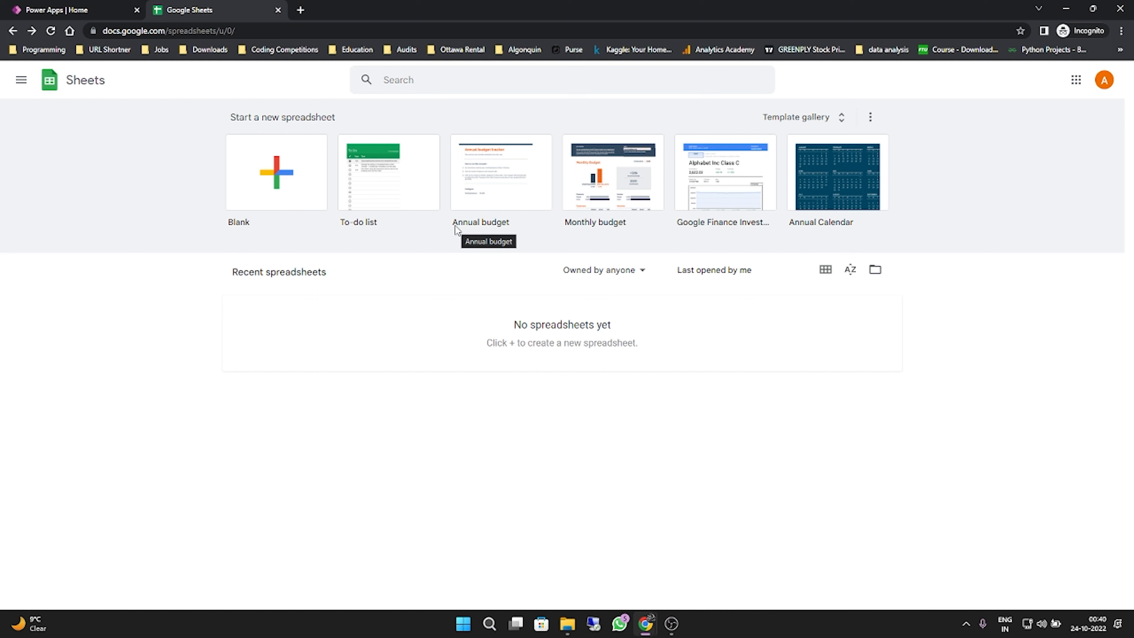
pyautogui.click(259, 191)
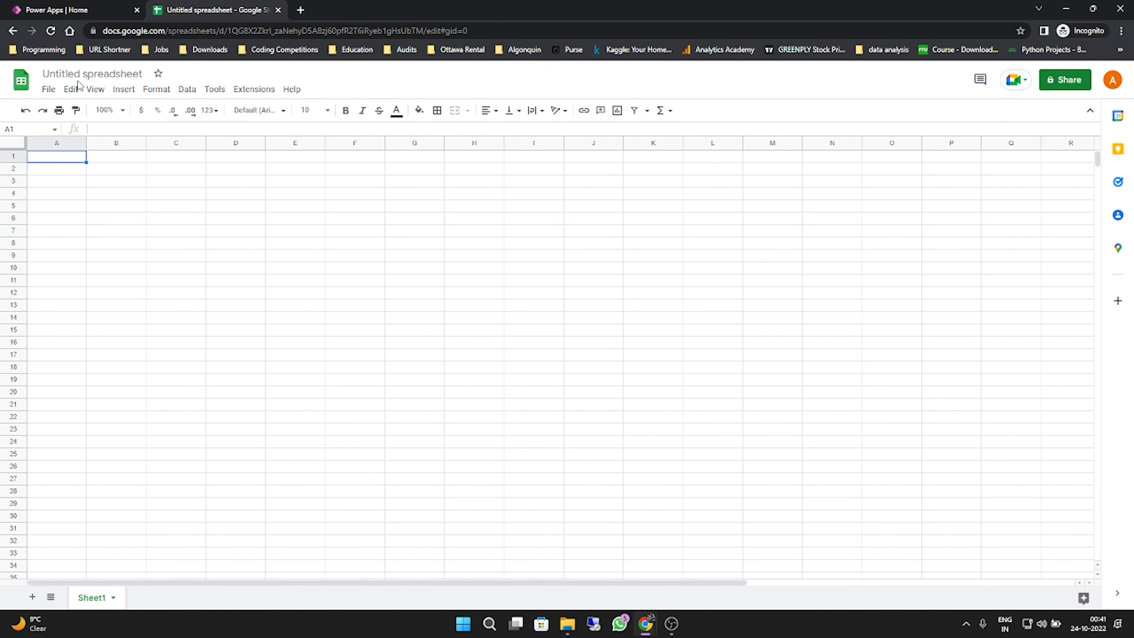
pyautogui.click(85, 73)
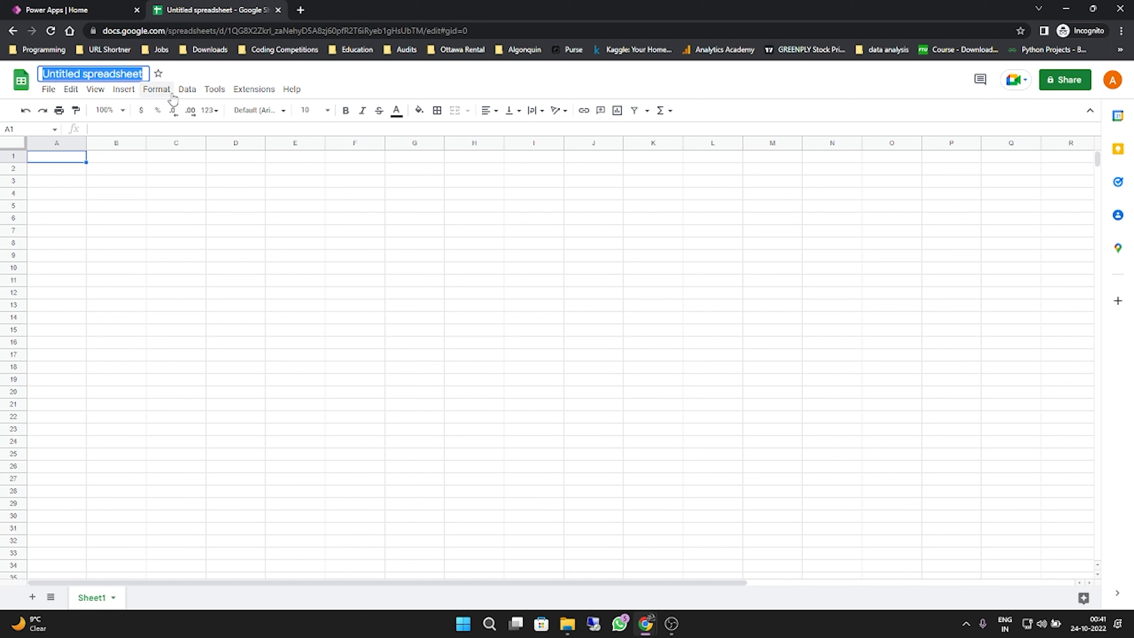
pyautogui.write('Students')
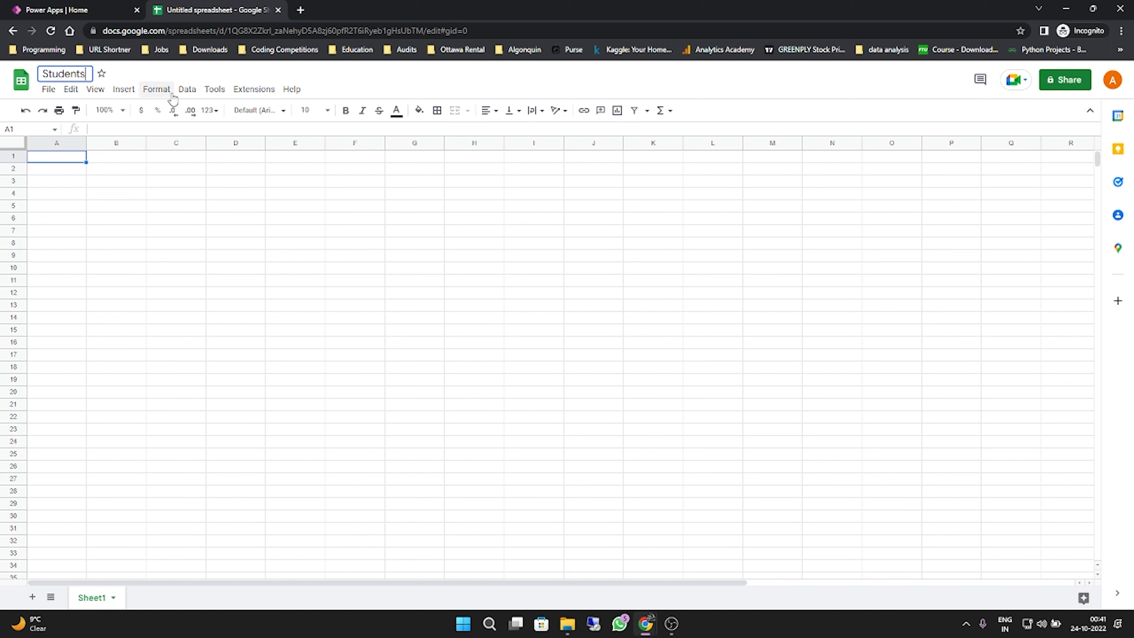
pyautogui.write(' Data')
pyautogui.press('Return')
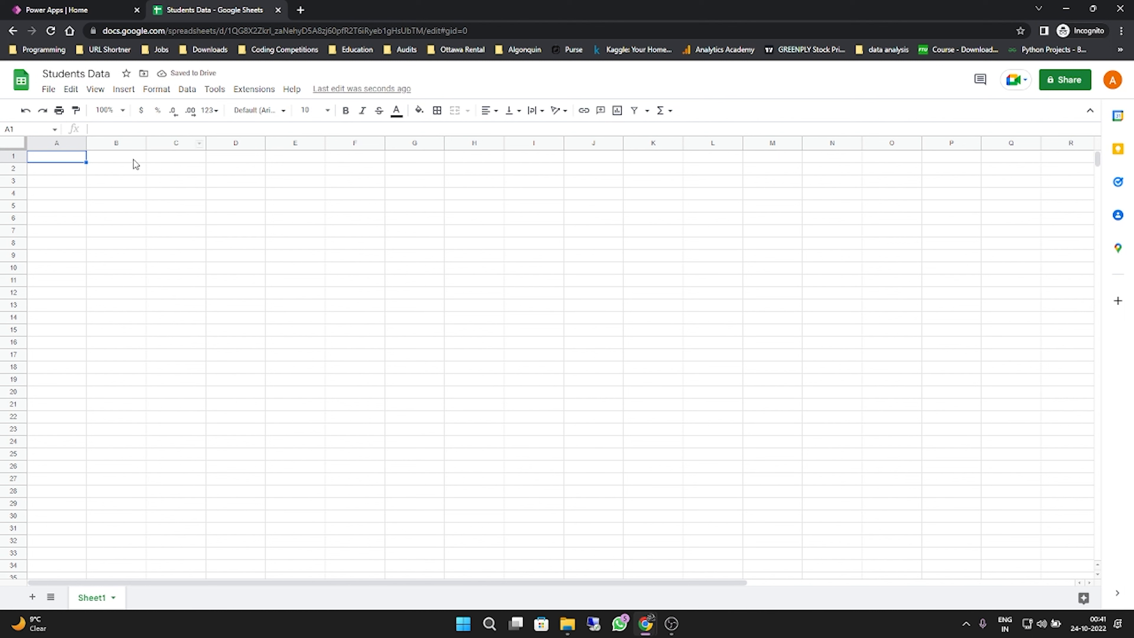
# - Enter the column headers First Name, Last Name and Course in cells A1 to C1
pyautogui.write('First Name')
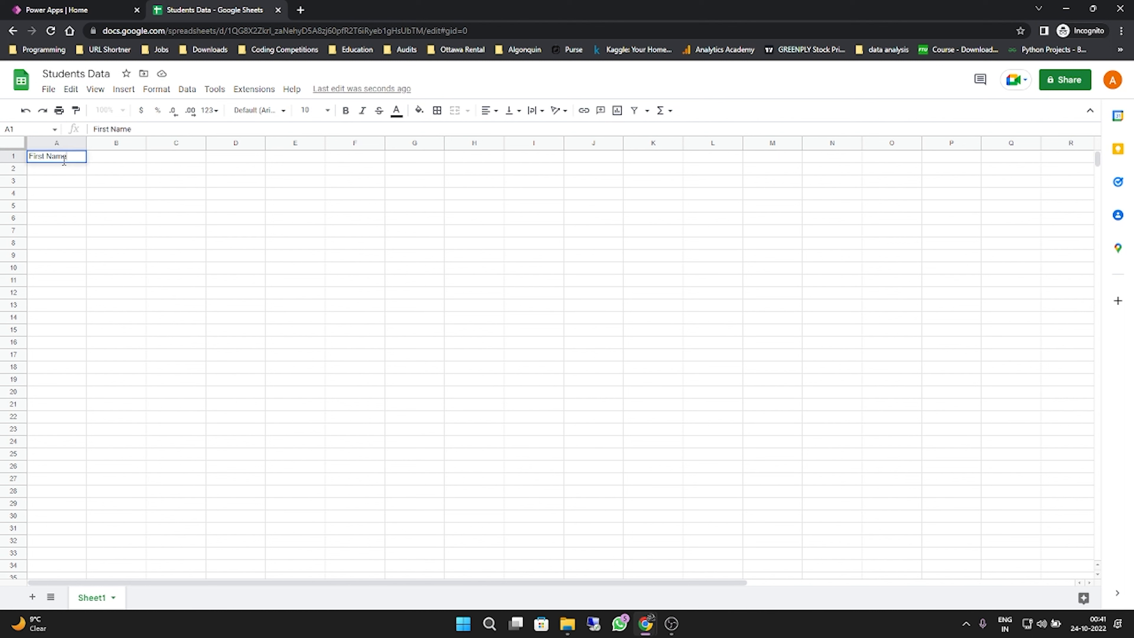
pyautogui.press('Tab')
pyautogui.write('Last Name')
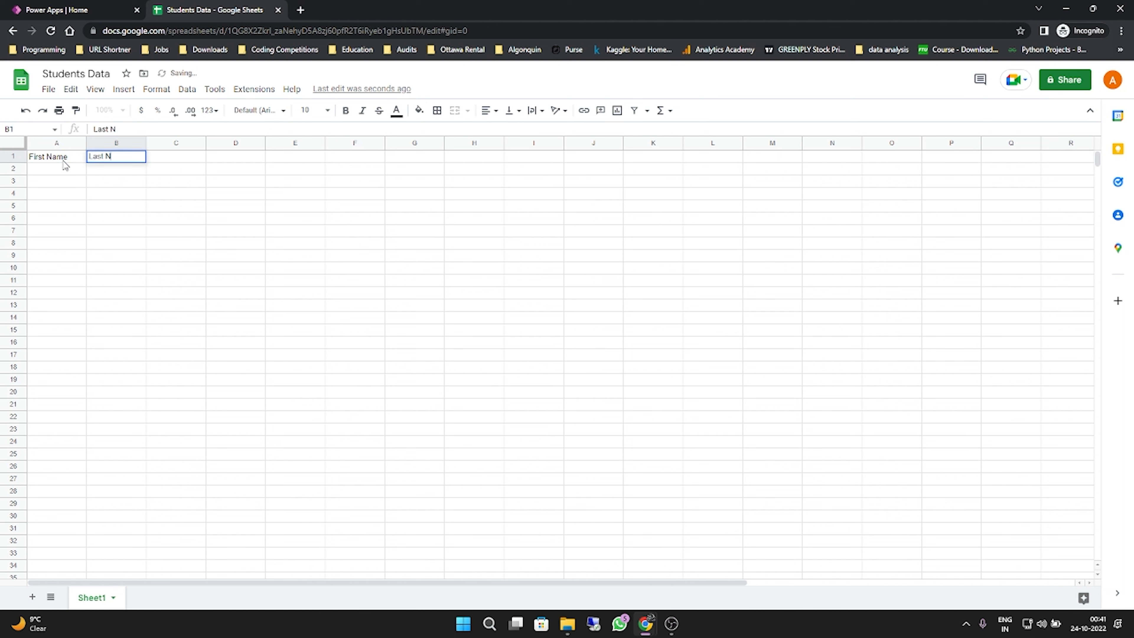
pyautogui.press('Tab')
pyautogui.write('Course')
pyautogui.press('Return')
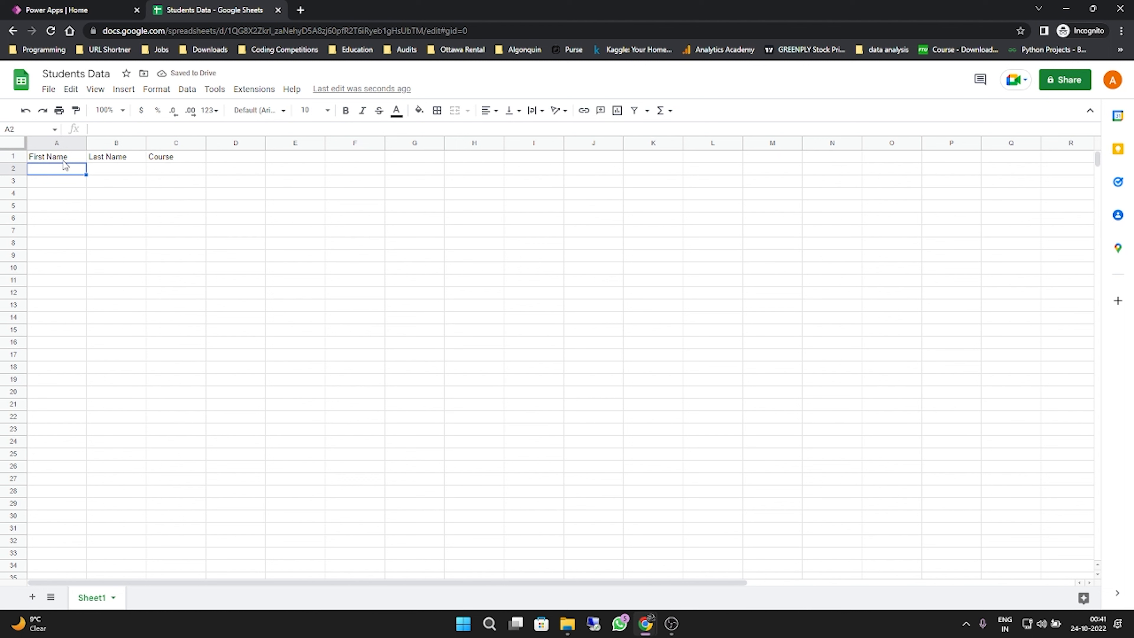
# - Fill row 2 with the first student's first name, last name and the course Maths
pyautogui.write('Abh')
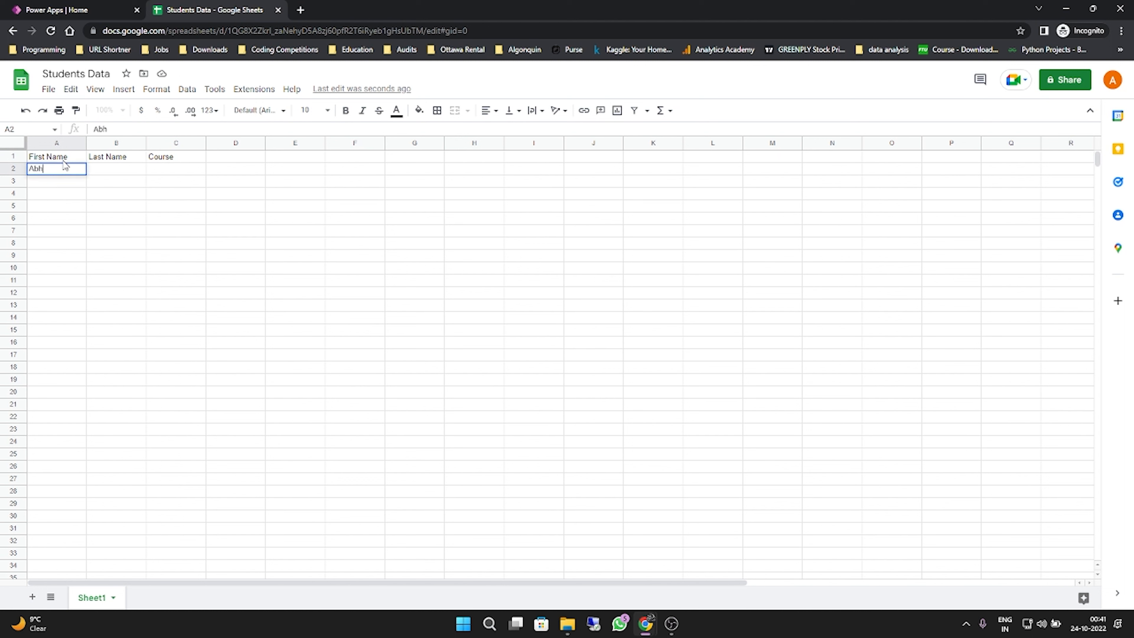
pyautogui.write('imanyu')
pyautogui.press('Tab')
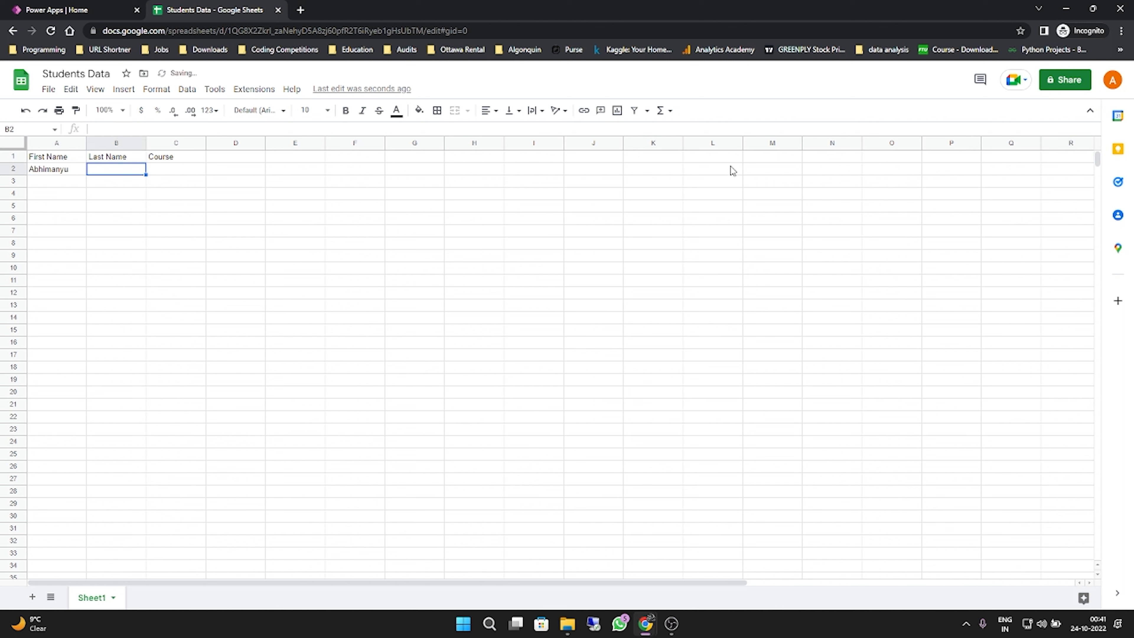
pyautogui.write('Kumar')
pyautogui.press('Tab')
pyautogui.write('Maths')
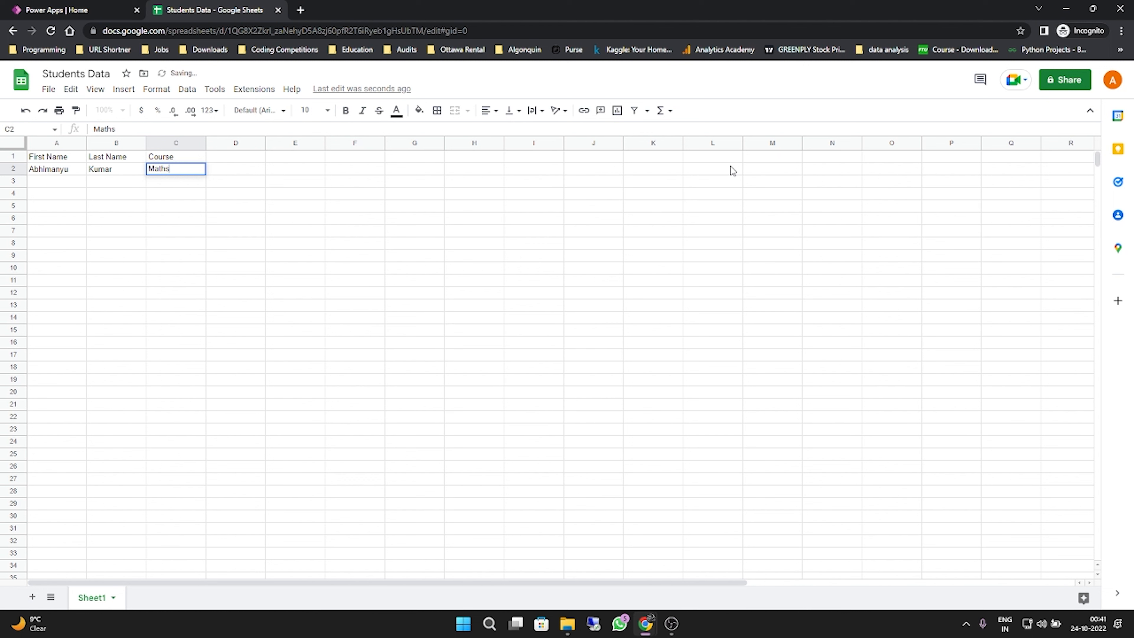
pyautogui.press('Tab')
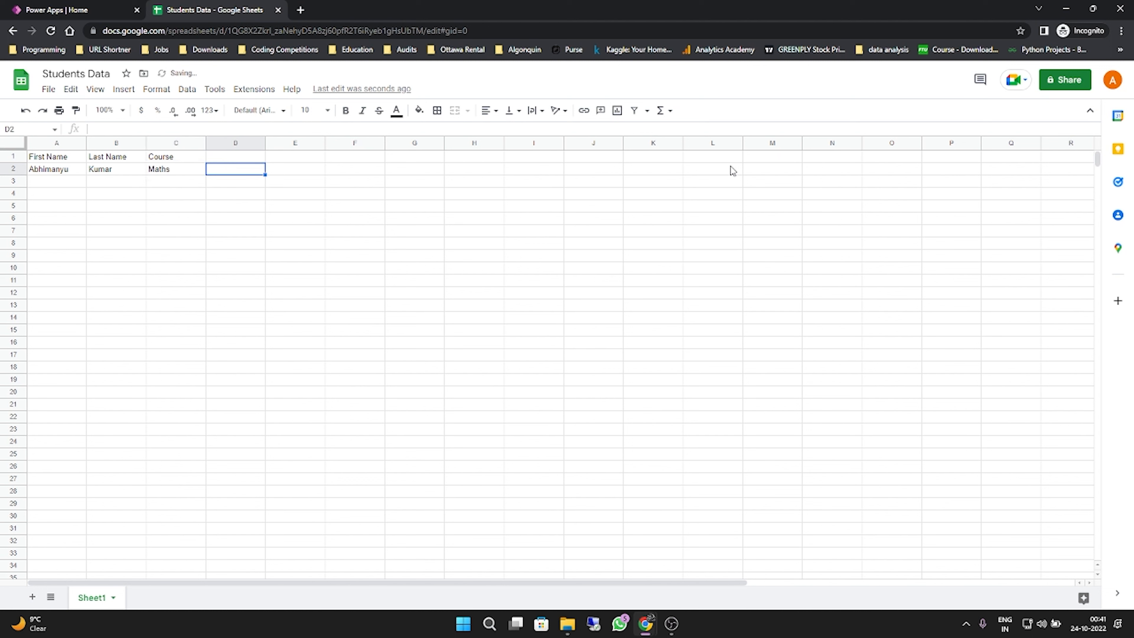
pyautogui.press('Return')
# - Fill row 3 with the second student's first name, last name and the course English
pyautogui.write('A')
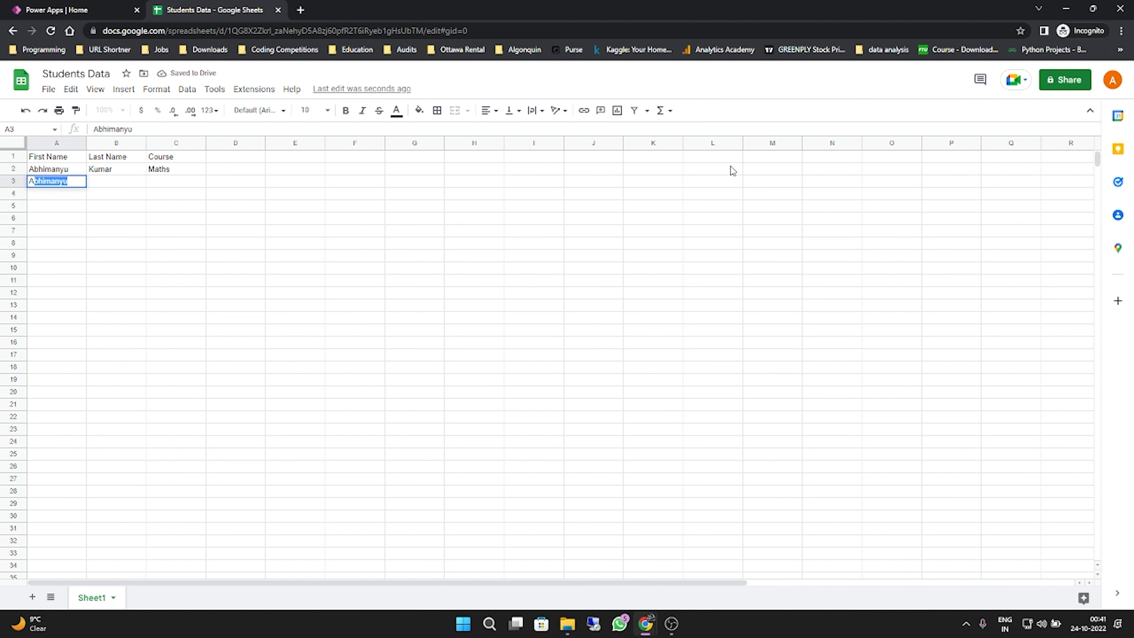
pyautogui.write('rjun')
pyautogui.press('Tab')
pyautogui.write('Sad')
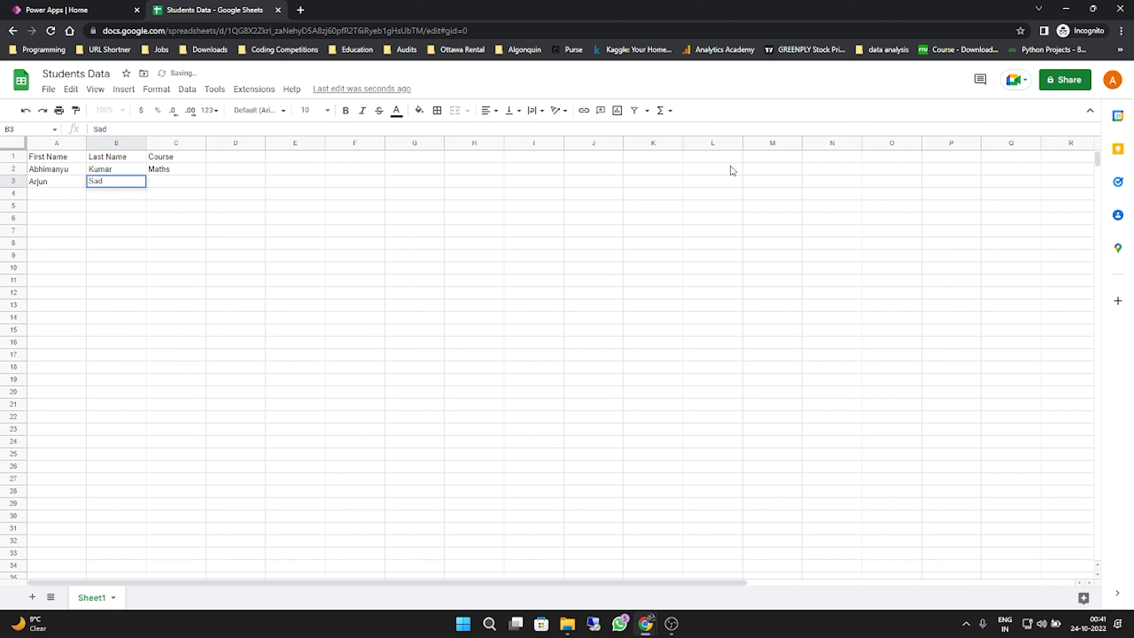
pyautogui.write('h')
pyautogui.press('Tab')
pyautogui.write('English')
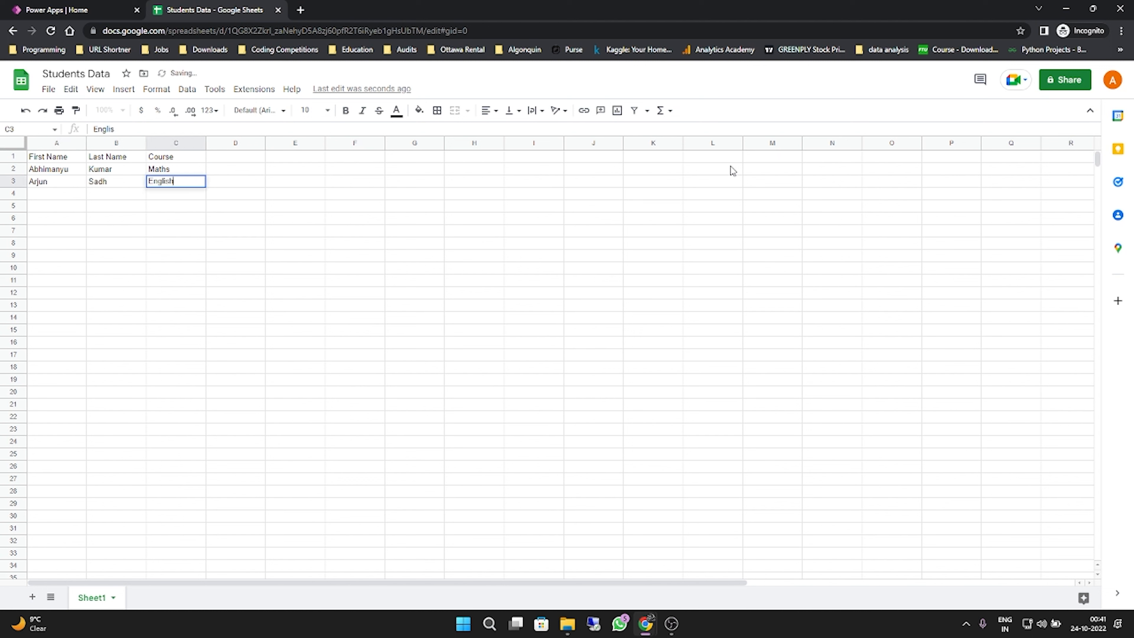
pyautogui.press('Return')
# - Fill row 4 with the third student's first name, last name and the course Finance
pyautogui.write('Bhoomika')
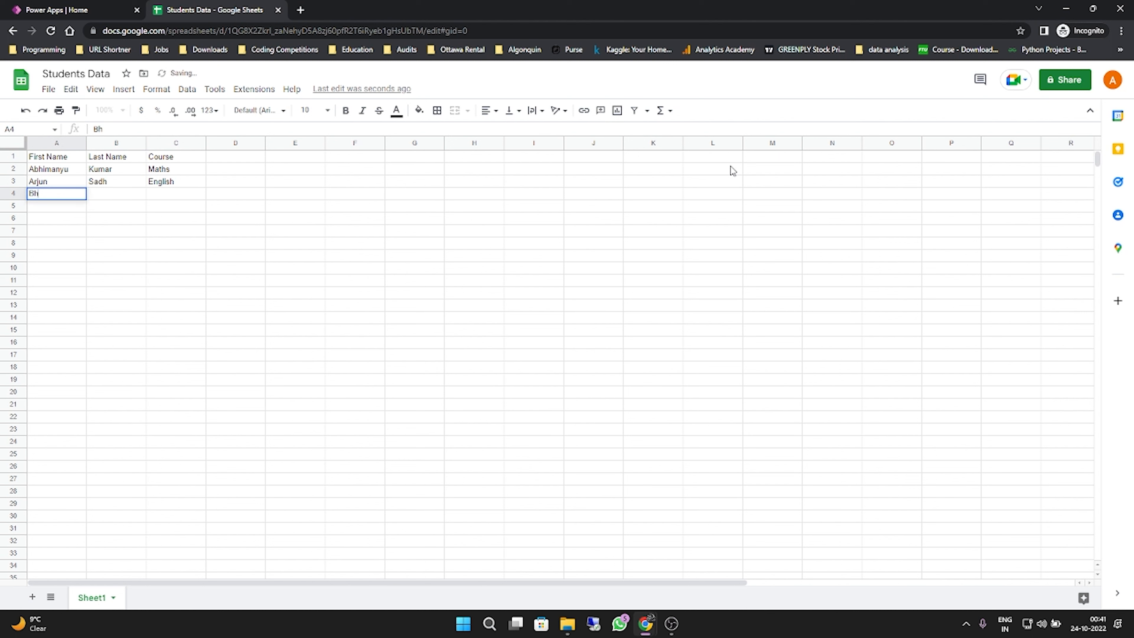
pyautogui.press('Tab')
pyautogui.write('Arora')
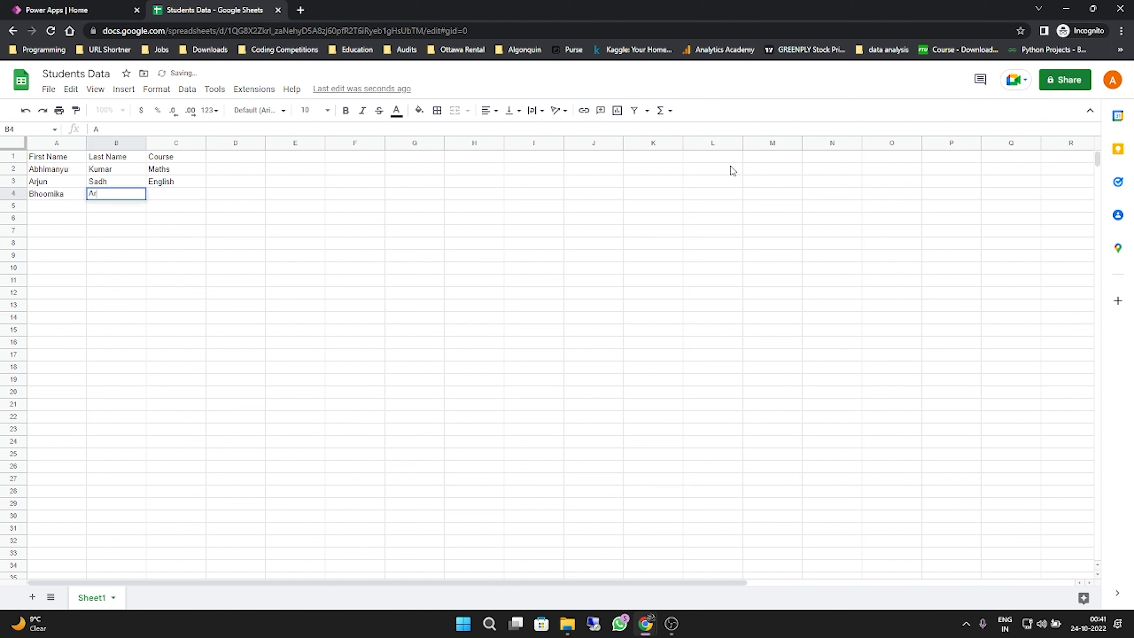
pyautogui.press('Tab')
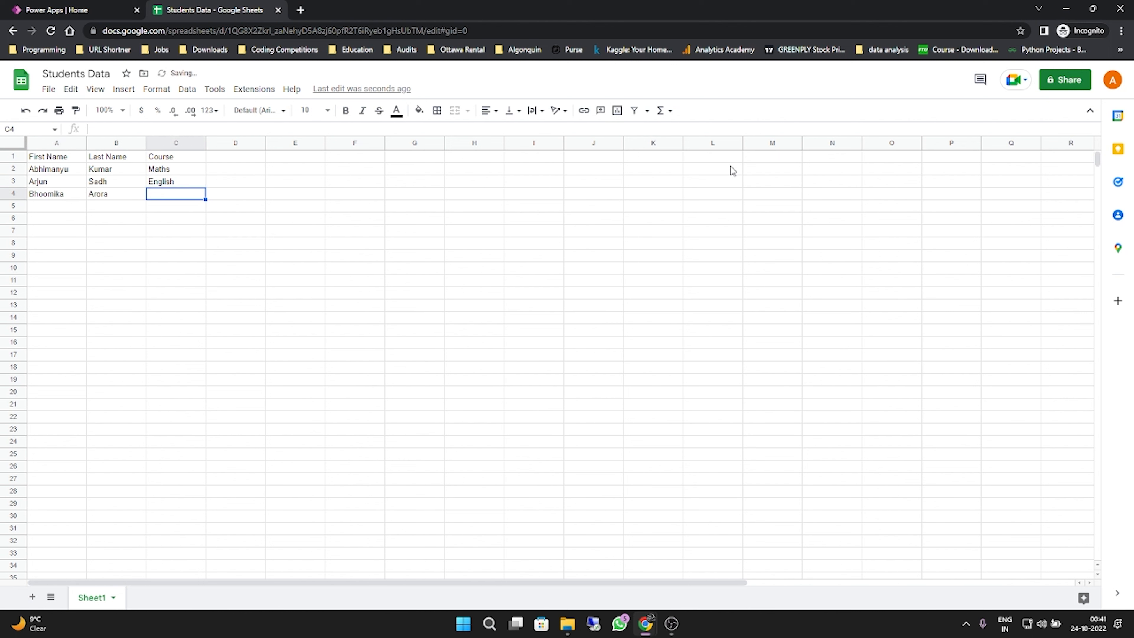
pyautogui.write('Finance')
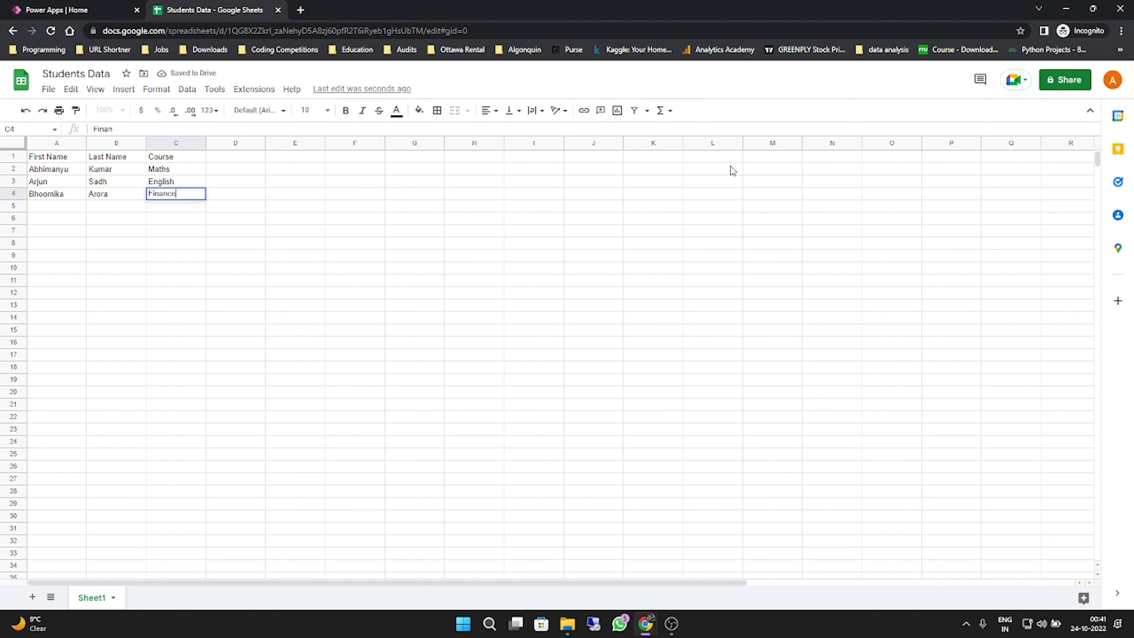
pyautogui.press('Return')
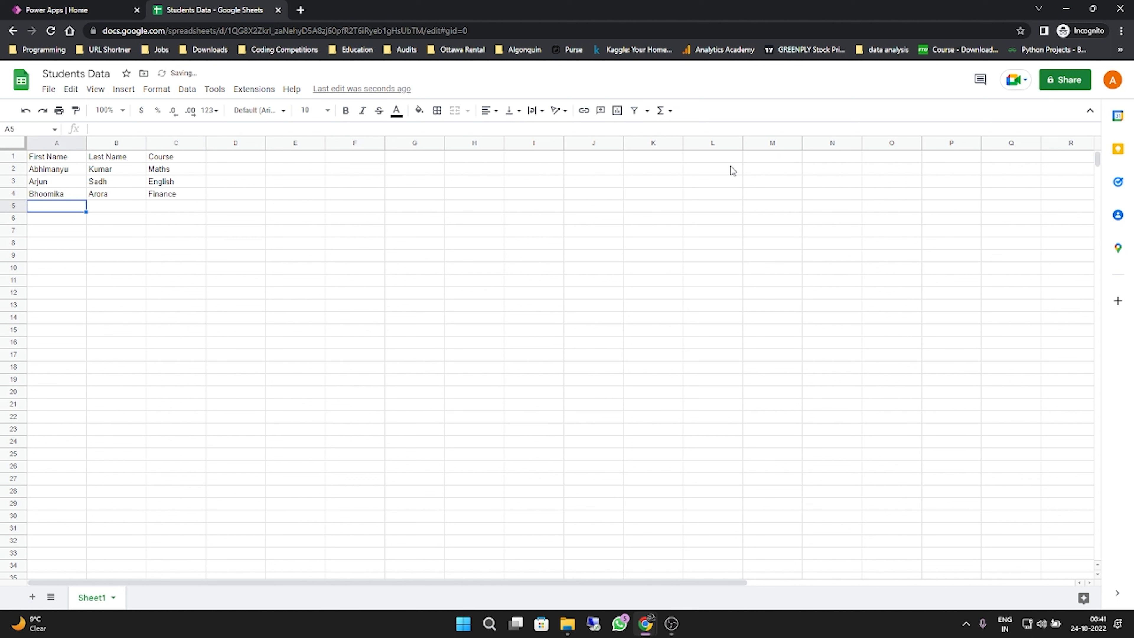
# - Fill row 5 with the fourth student's first name, last name and the course Computers
pyautogui.write('Preti')
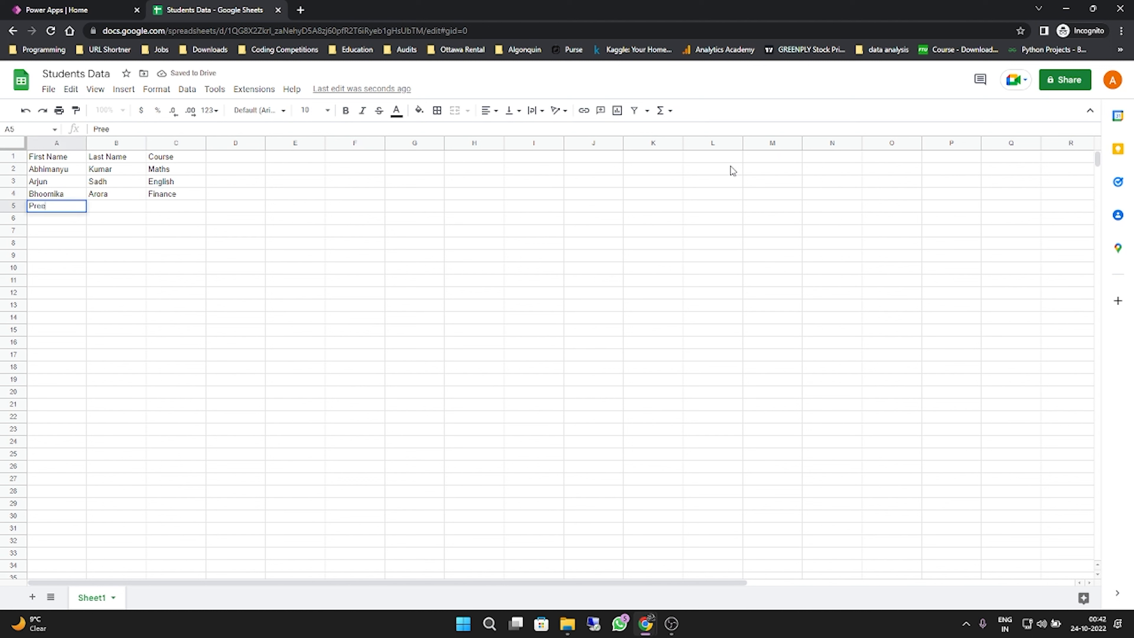
pyautogui.write('ti')
pyautogui.press('Tab')
pyautogui.write('G')
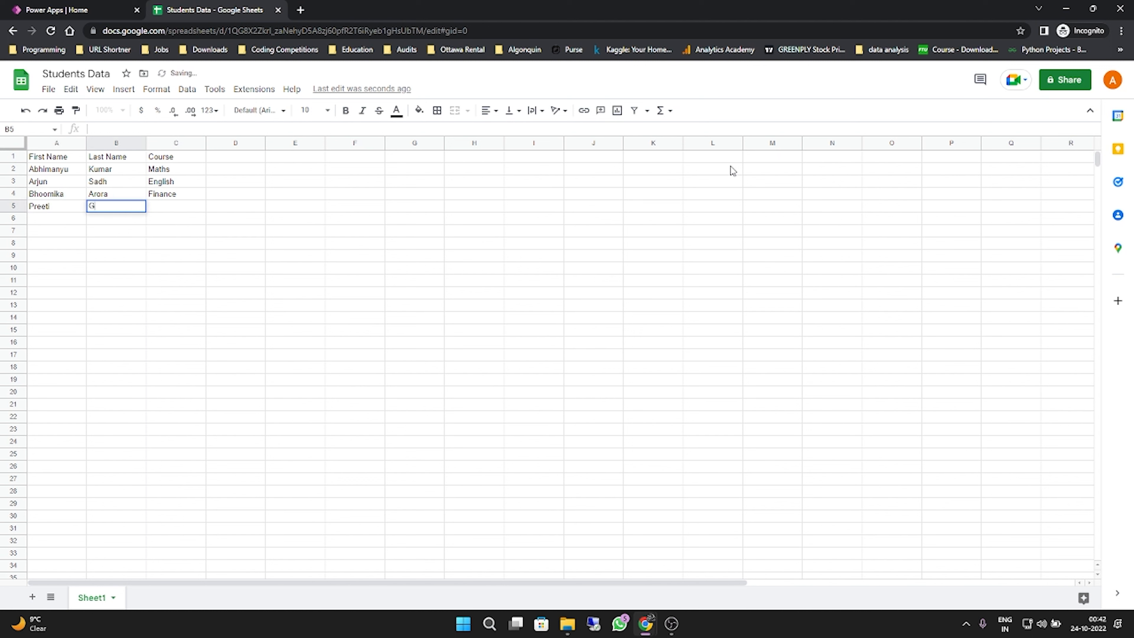
pyautogui.write('upta')
pyautogui.press('Tab')
pyautogui.write('C')
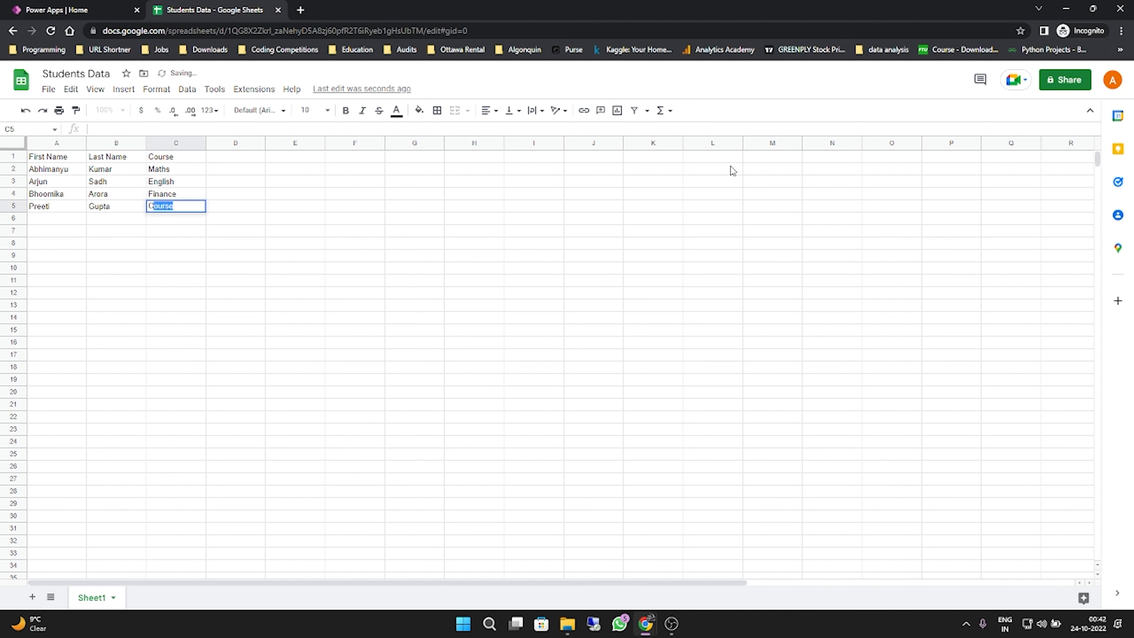
pyautogui.write('omputers')
pyautogui.press('Return')
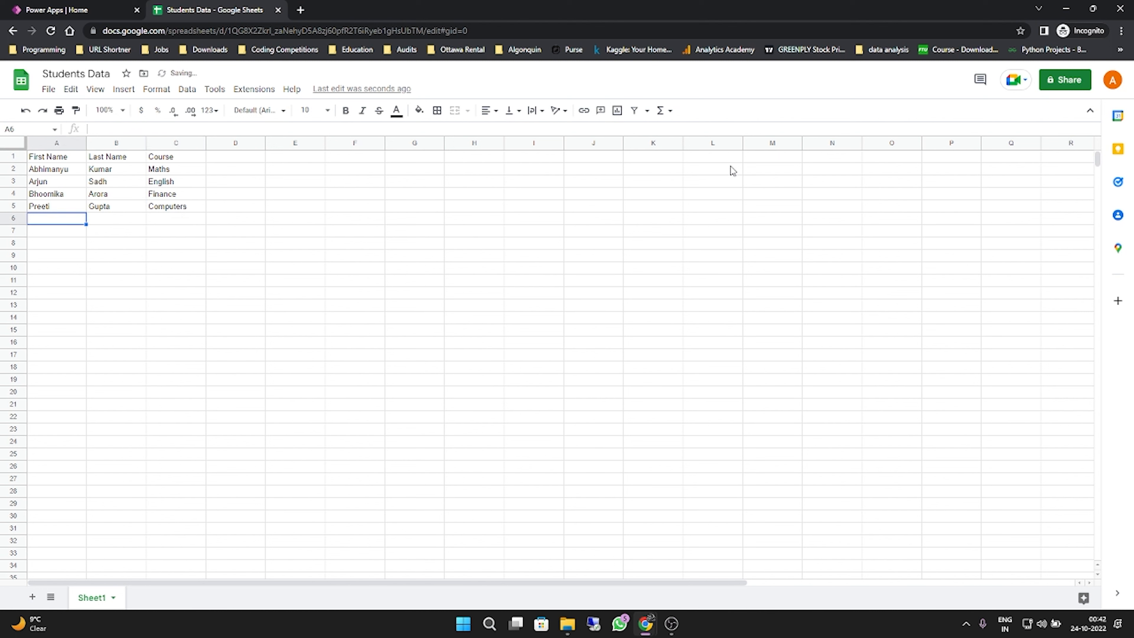
pyautogui.press('Up')
pyautogui.press('Up')
pyautogui.press('Up')
pyautogui.press('Up')
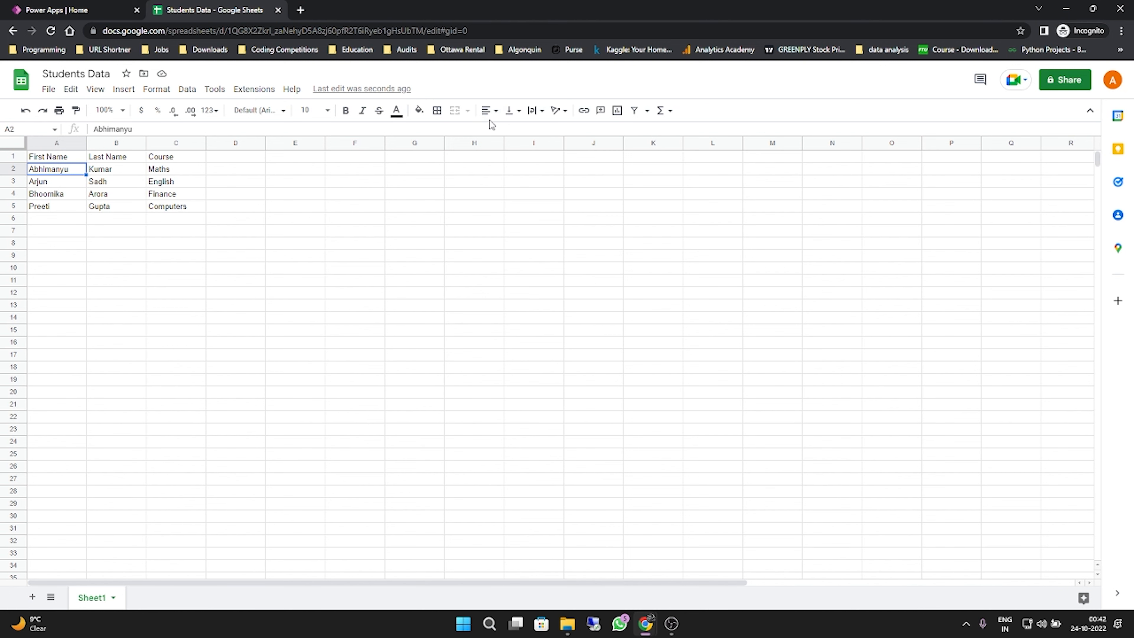
# - Switch to Power Apps, start a new app from more data sources and choose the Students Data dataset of the Google Sheets connection
pyautogui.click(81, 10)
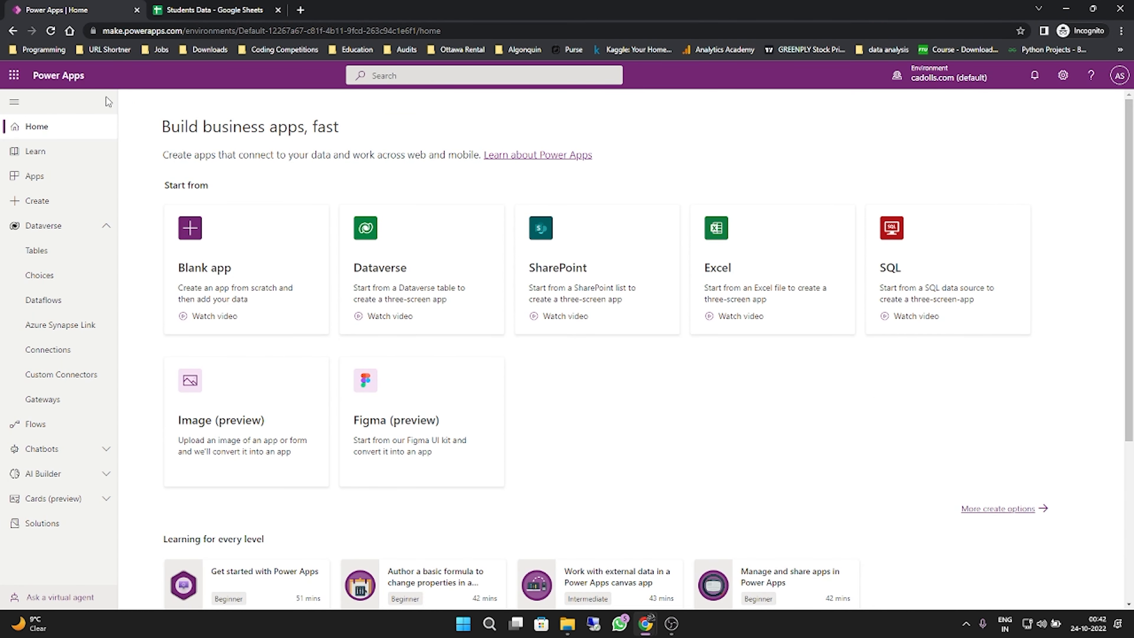
pyautogui.click(69, 206)
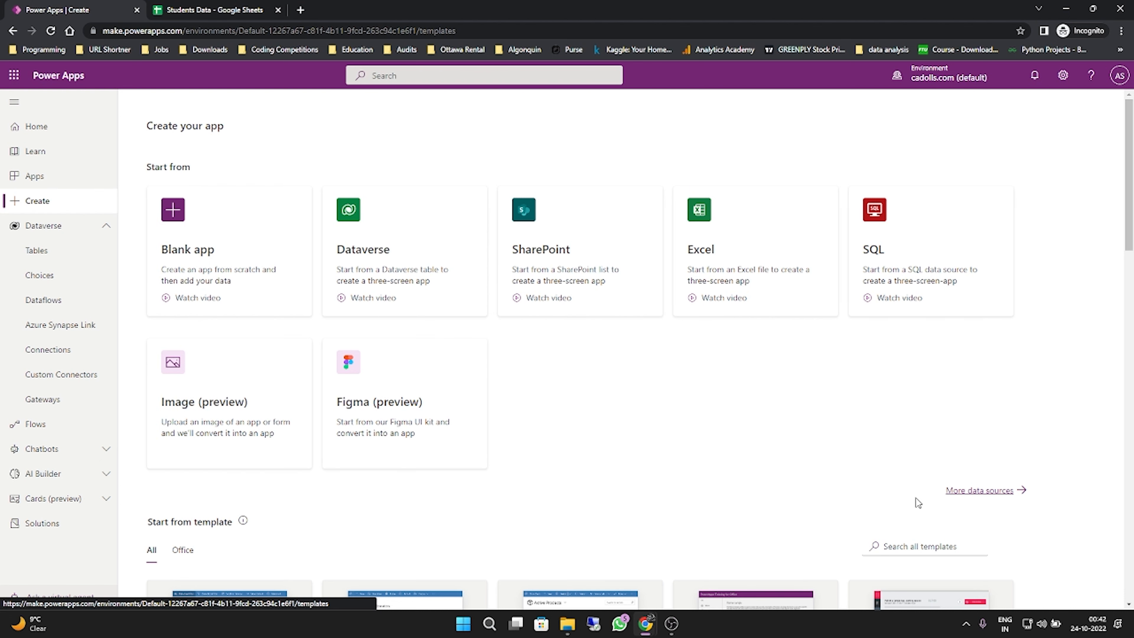
pyautogui.click(967, 491)
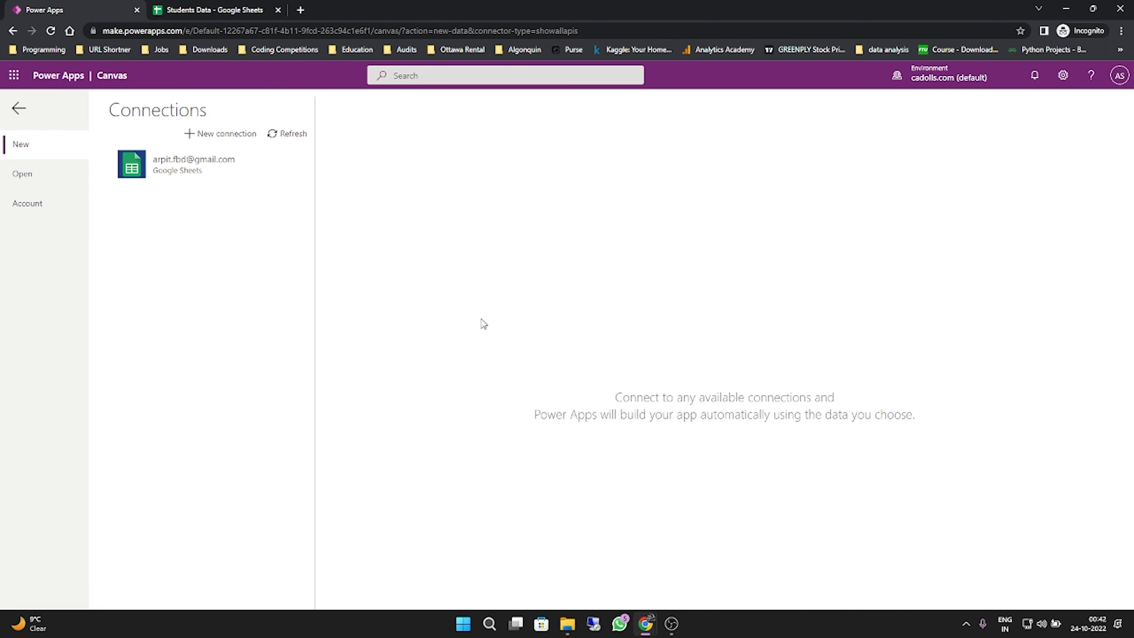
pyautogui.click(178, 173)
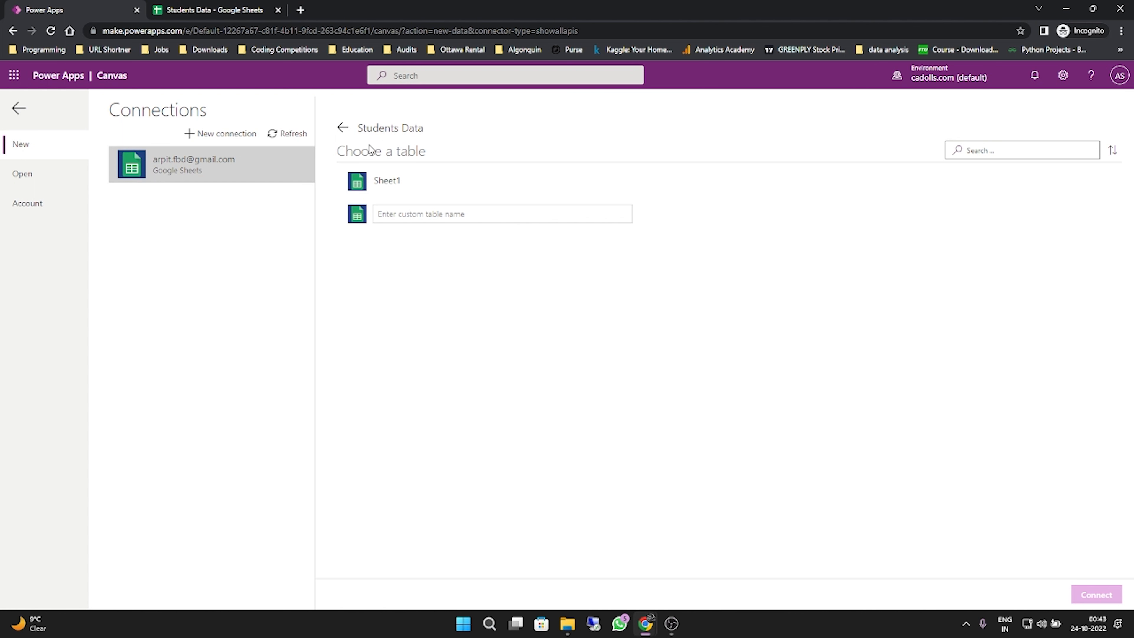
pyautogui.click(343, 127)
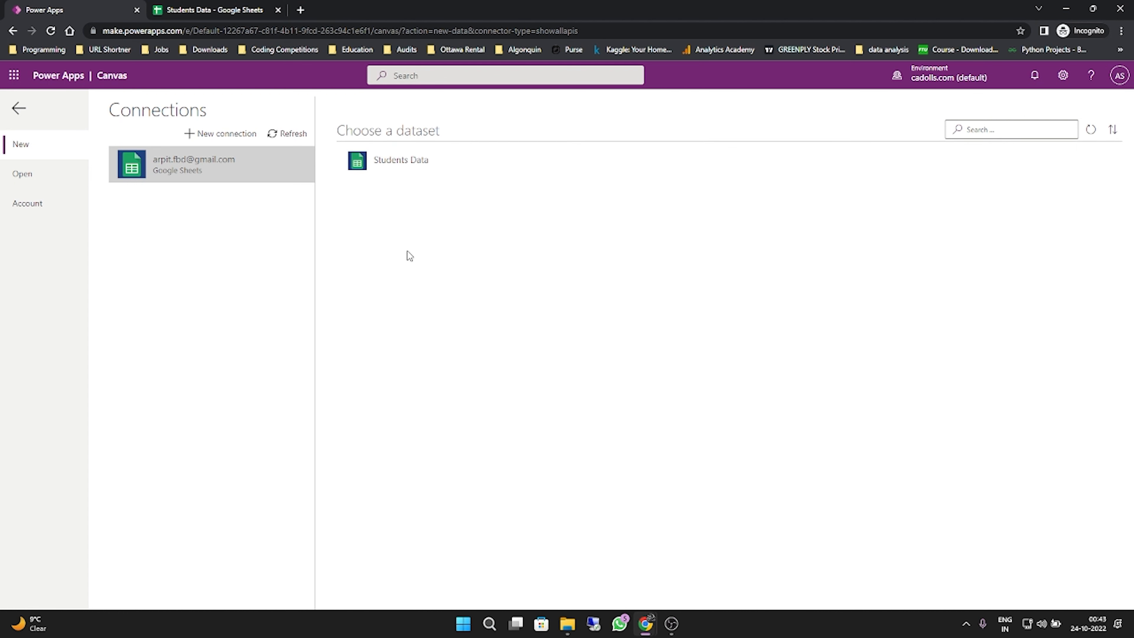
pyautogui.click(405, 168)
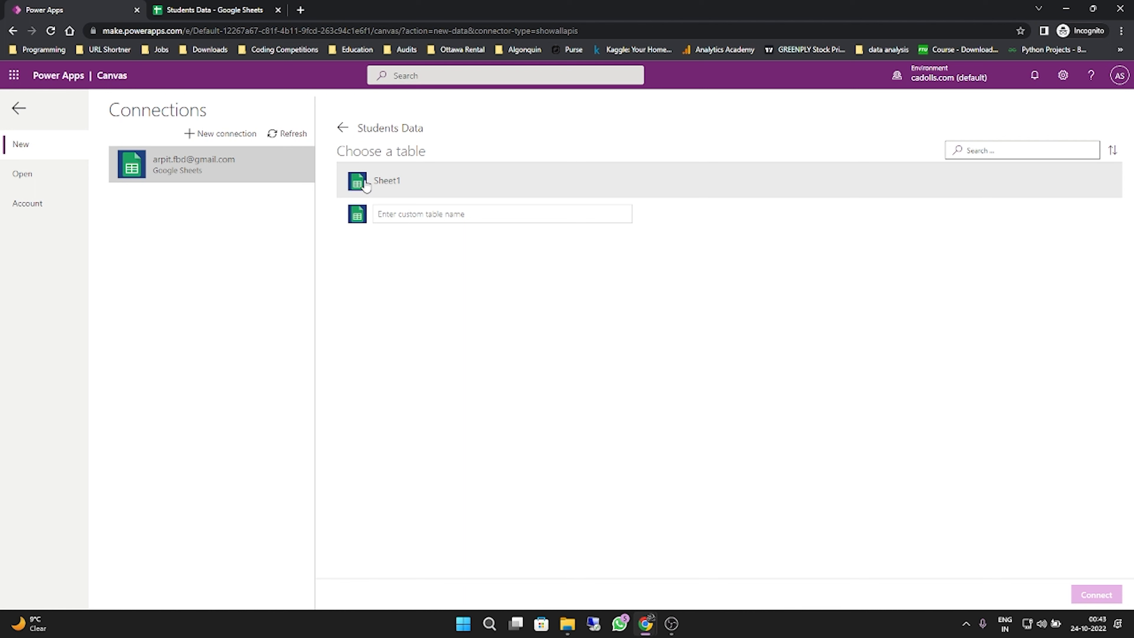
# - Connect the Sheet1 table of Students Data to generate the app, and skip the studio's welcome dialog
pyautogui.hotkey('ctrl', 'Tab')
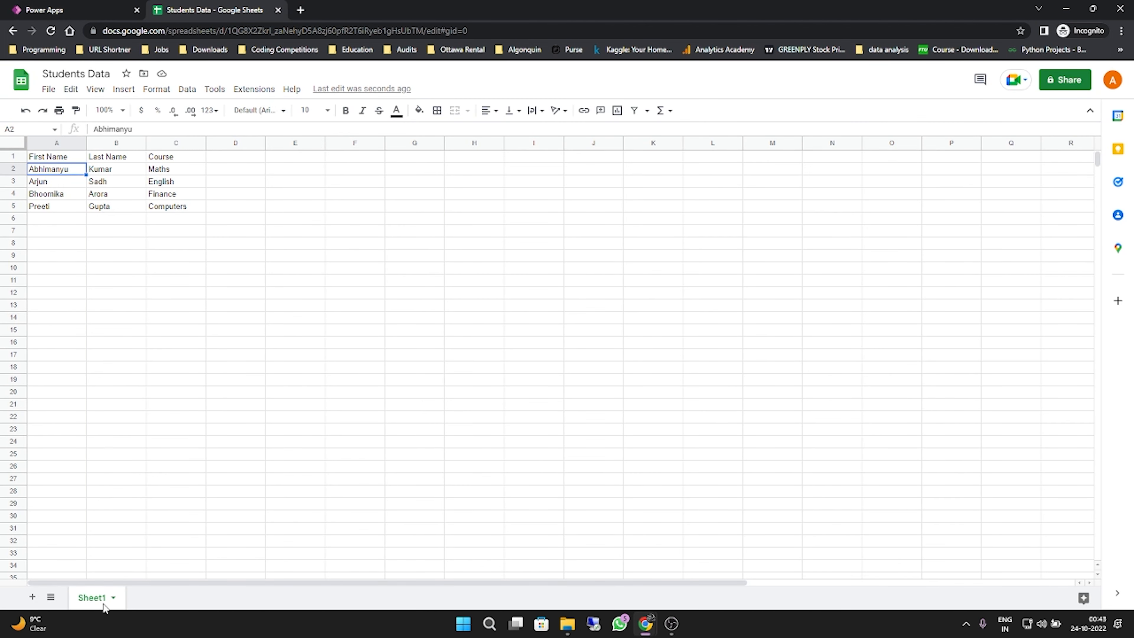
pyautogui.hotkey('ctrl', 'shift', 'Tab')
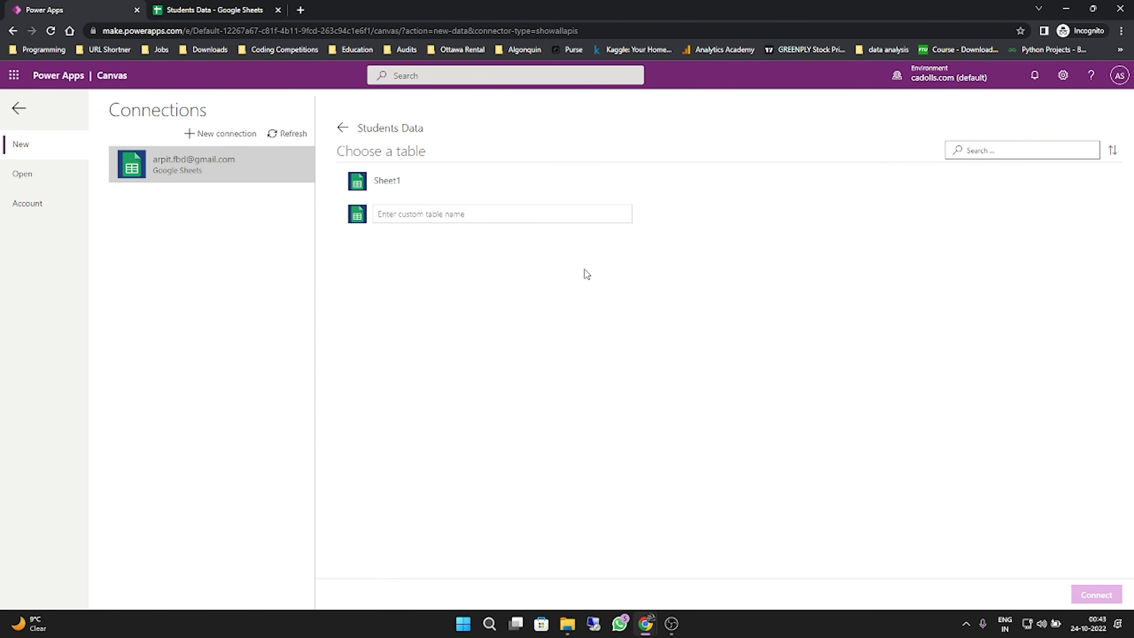
pyautogui.click(413, 181)
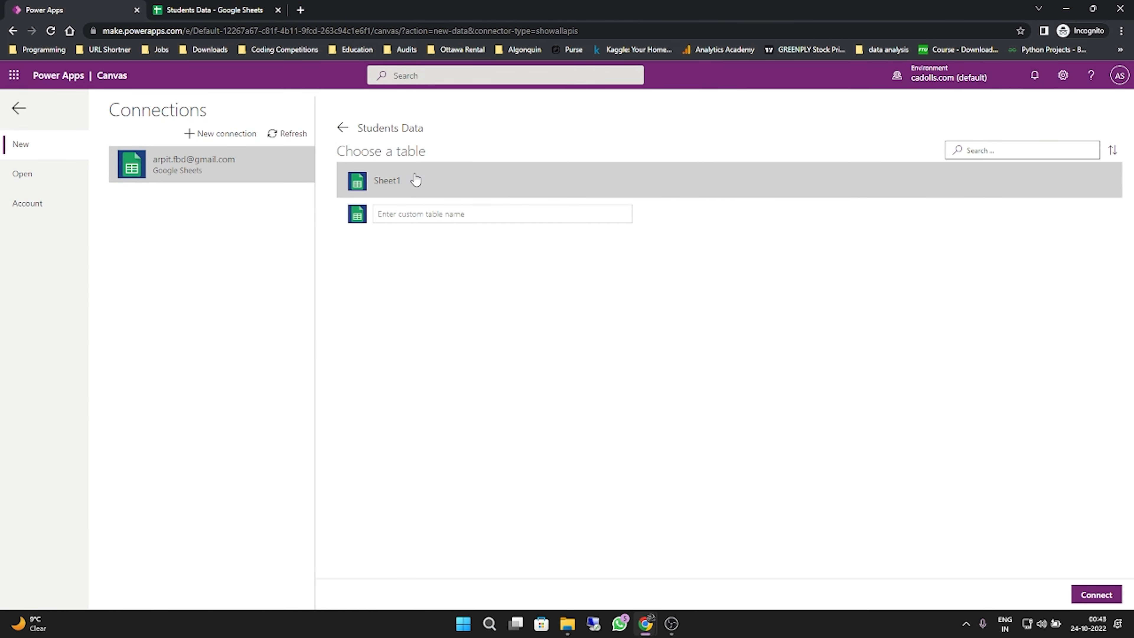
pyautogui.click(1111, 595)
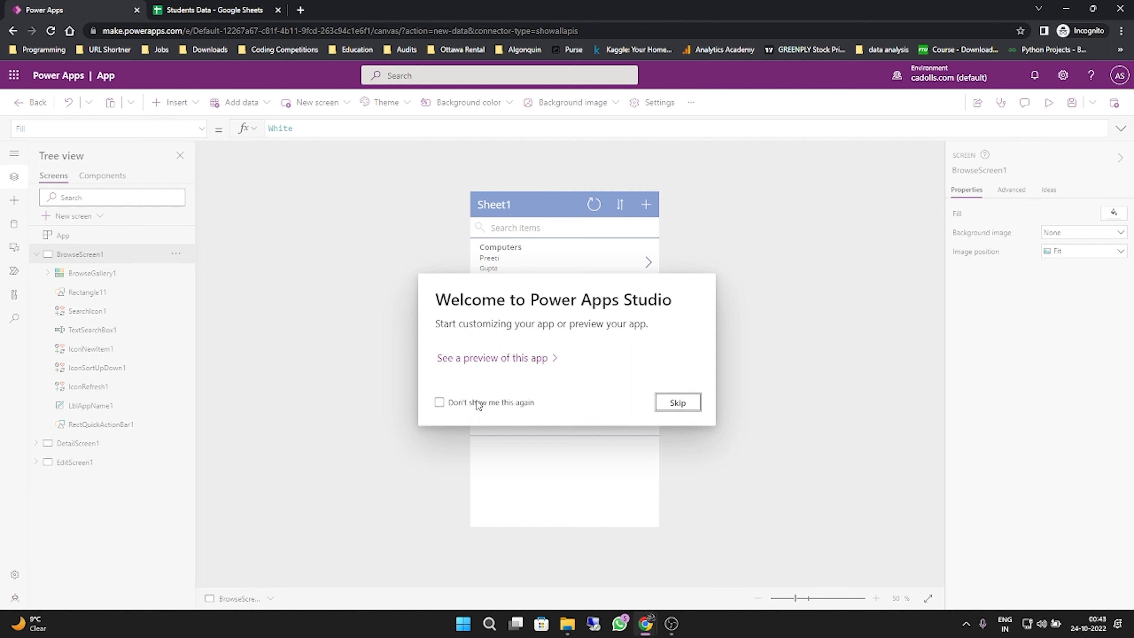
pyautogui.click(678, 405)
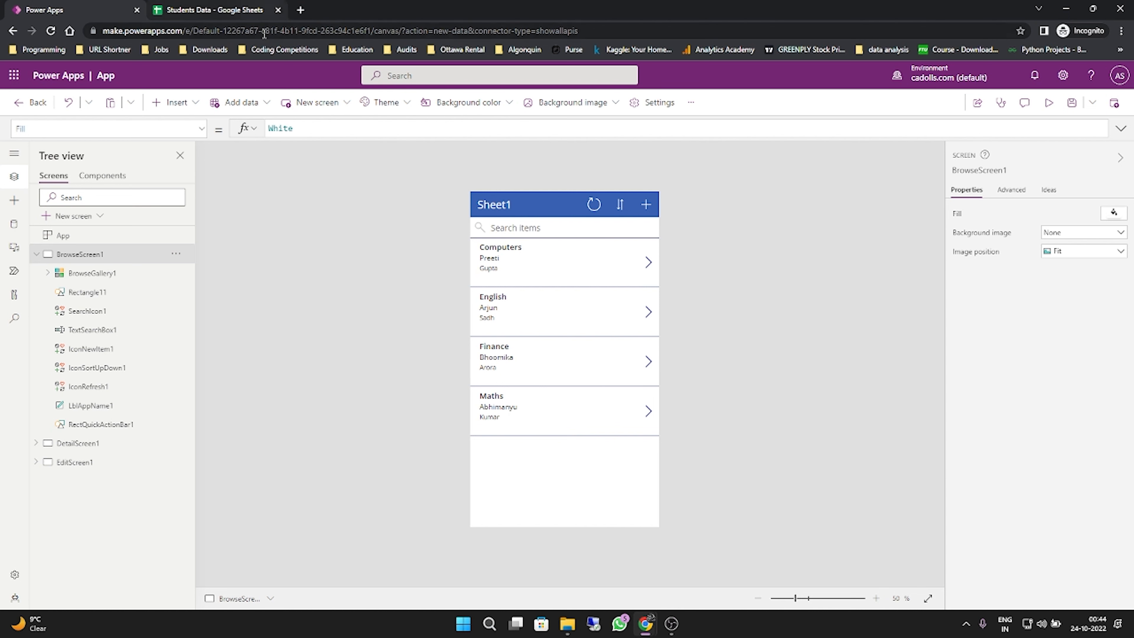
# - Switch to the Students Data spreadsheet to examine its columns after the connection, and return to the app in Power Apps
pyautogui.click(210, 9)
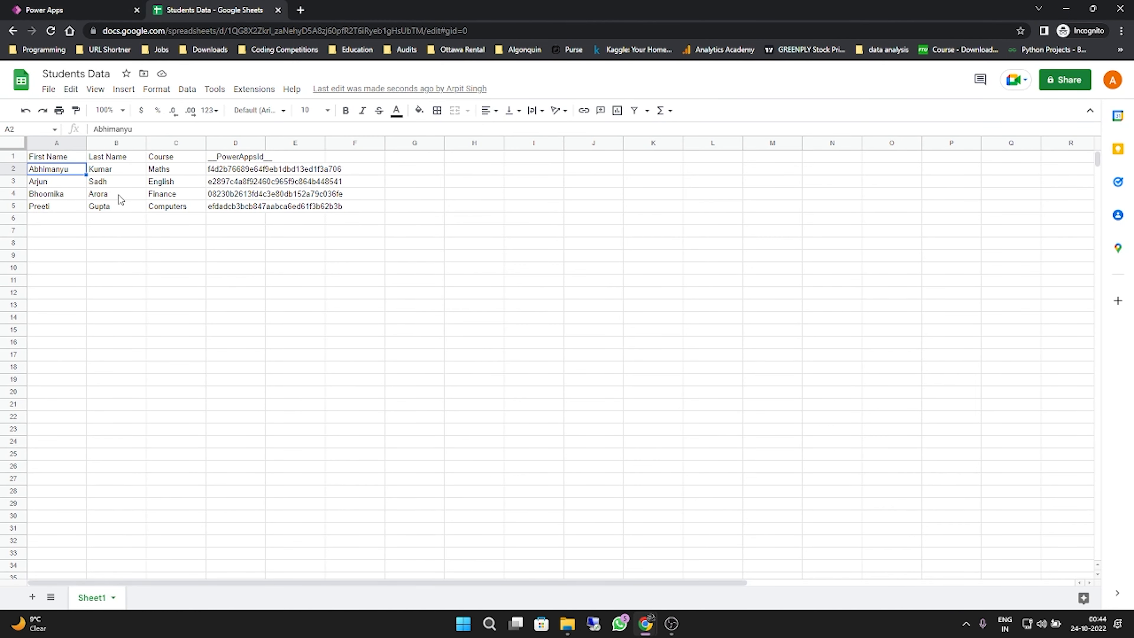
pyautogui.click(103, 6)
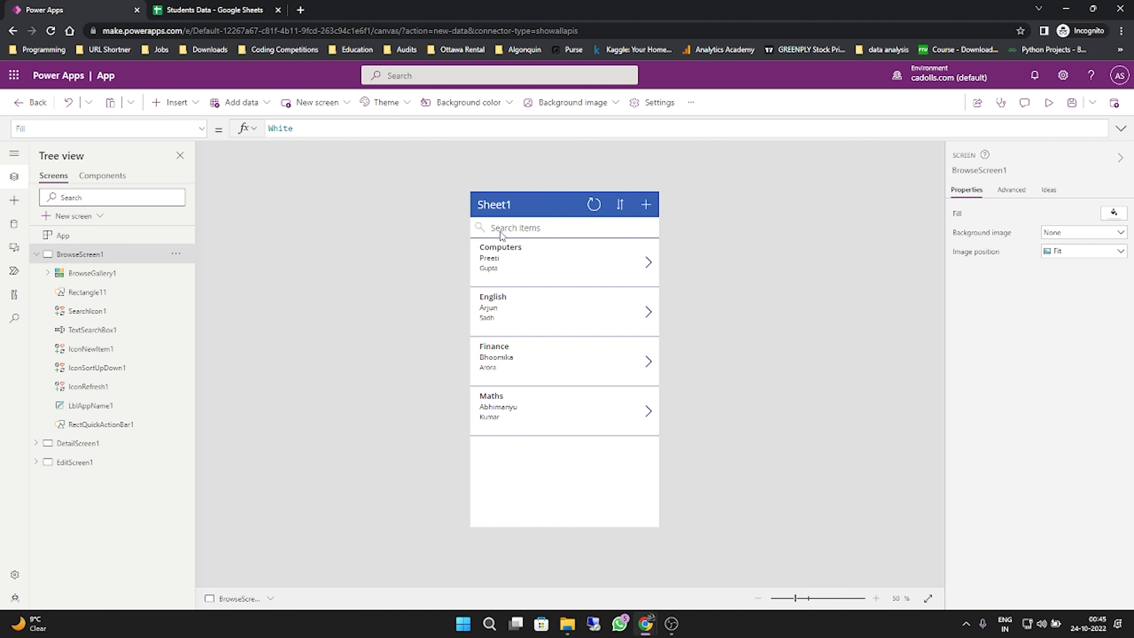
# - Change the browse screen's header title to Students Data
pyautogui.click(507, 206)
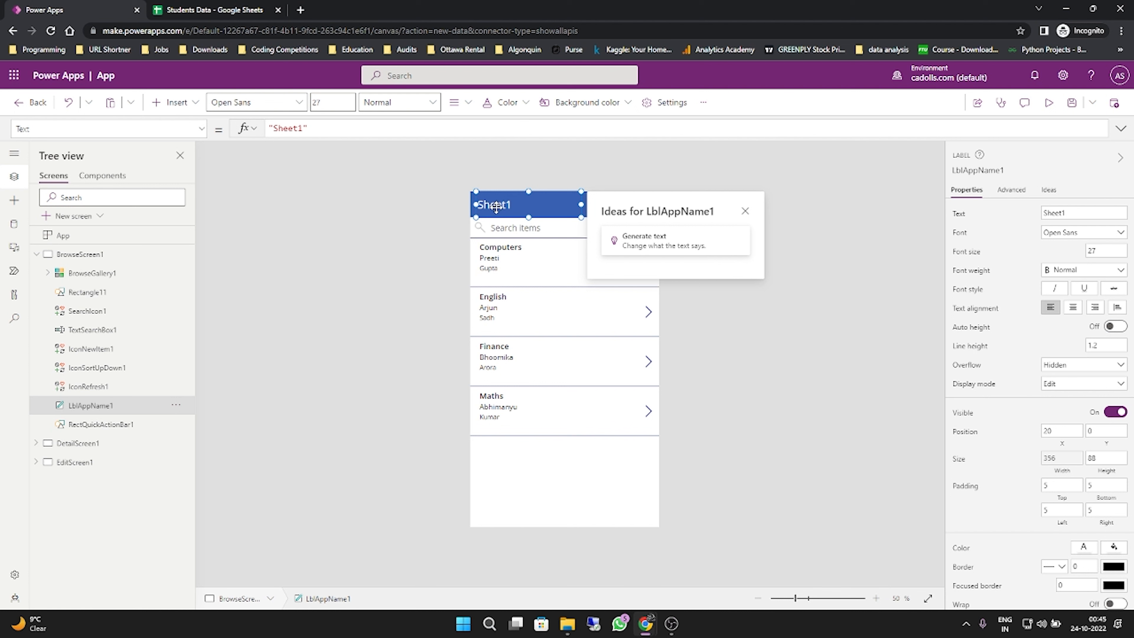
pyautogui.moveTo(1068, 214); pyautogui.dragTo(993, 225)
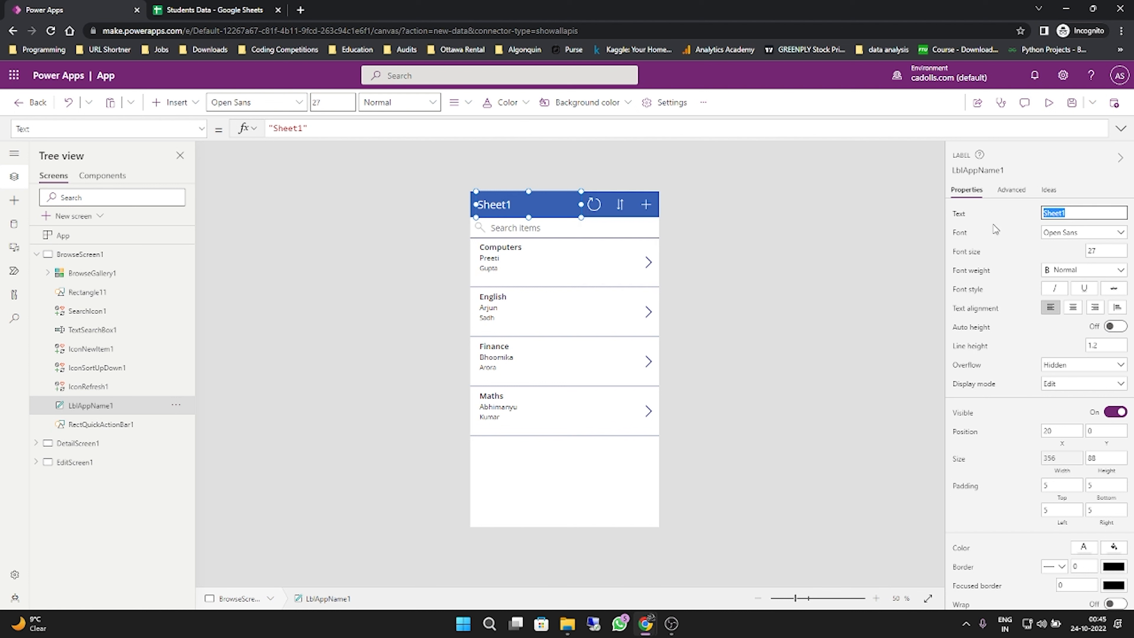
pyautogui.write('Students data')
pyautogui.click(806, 257)
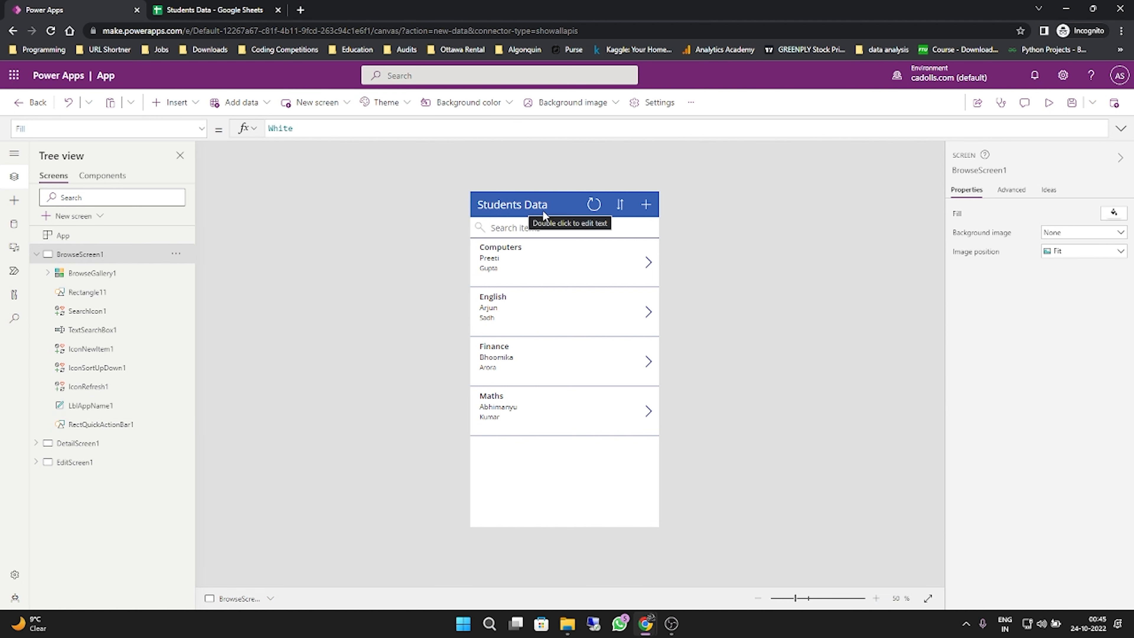
# - Examine the refresh, sort and new-item icons in the app's header and the alternative icons offered for refresh
pyautogui.click(598, 205)
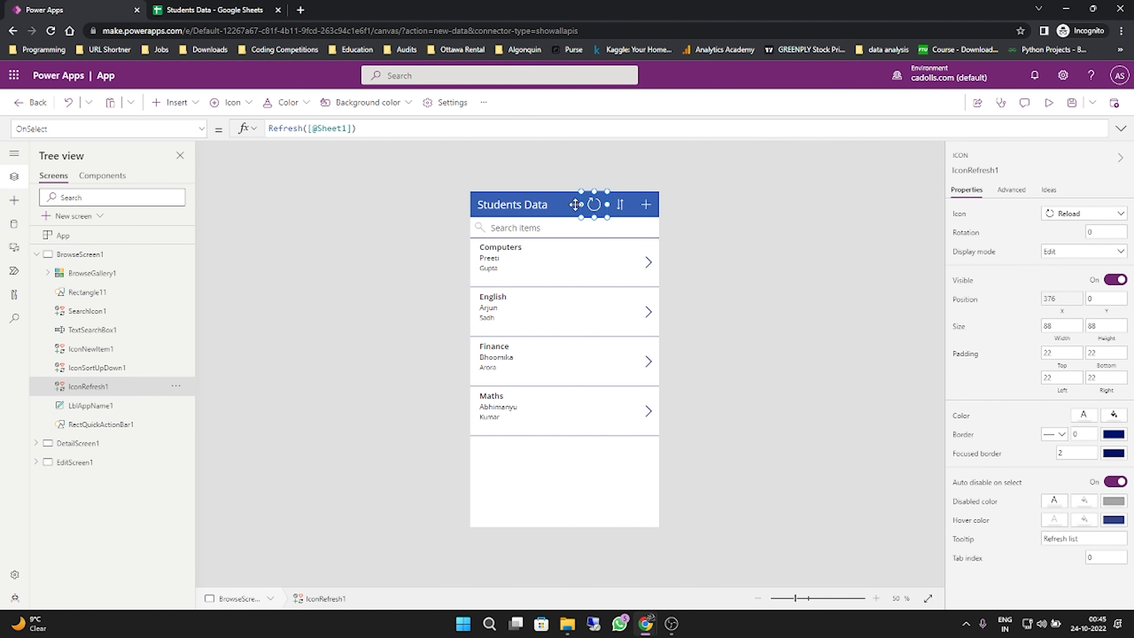
pyautogui.click(629, 206)
pyautogui.click(647, 204)
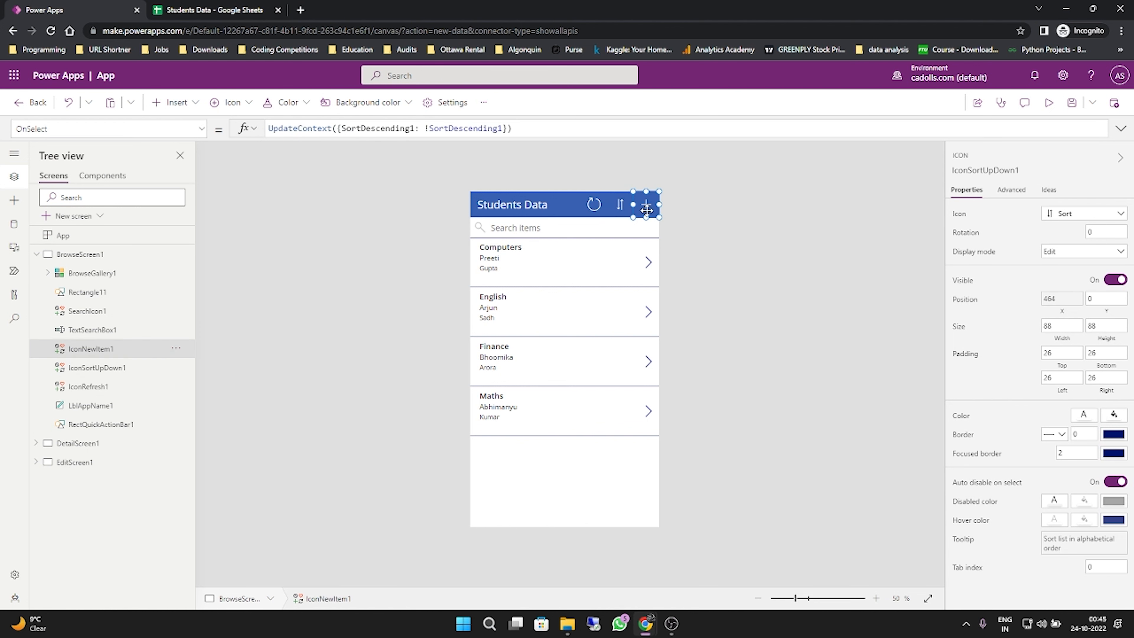
pyautogui.click(594, 204)
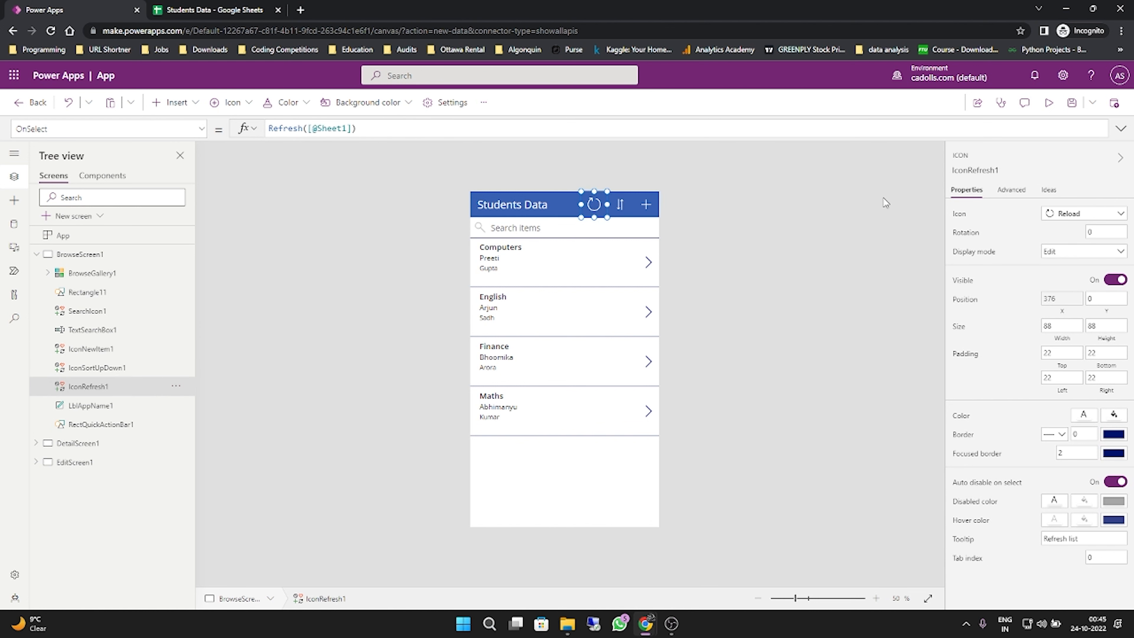
pyautogui.click(1106, 214)
pyautogui.scroll(-1, 1076, 352)
pyautogui.click(879, 291)
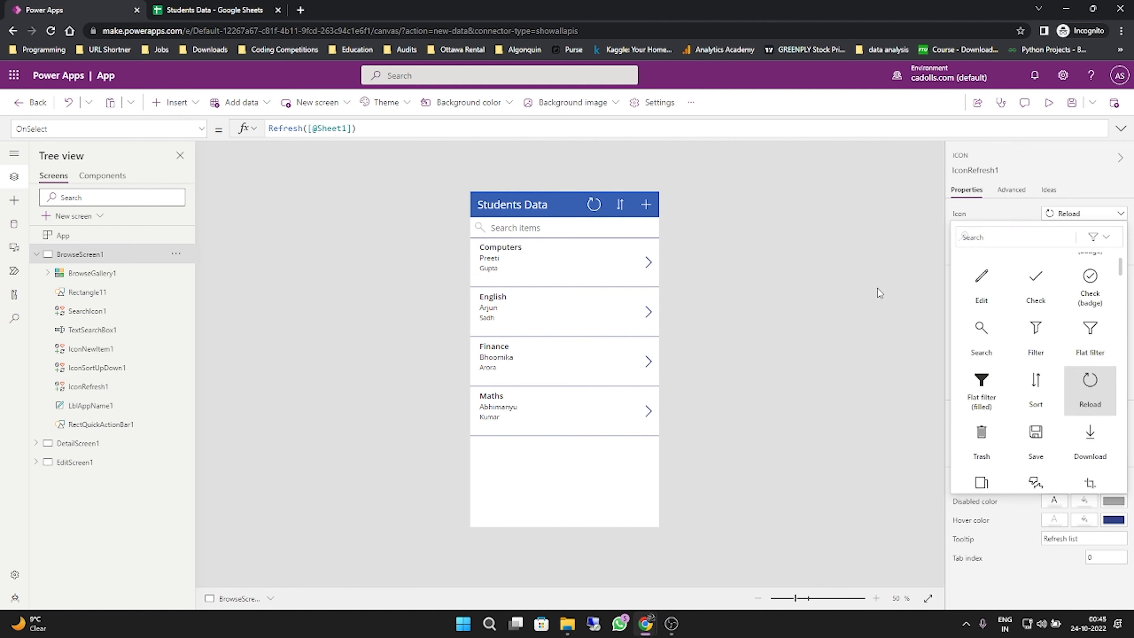
# - Set the color of the header bar rectangle behind the Students Data title to the orange theme color
pyautogui.click(595, 206)
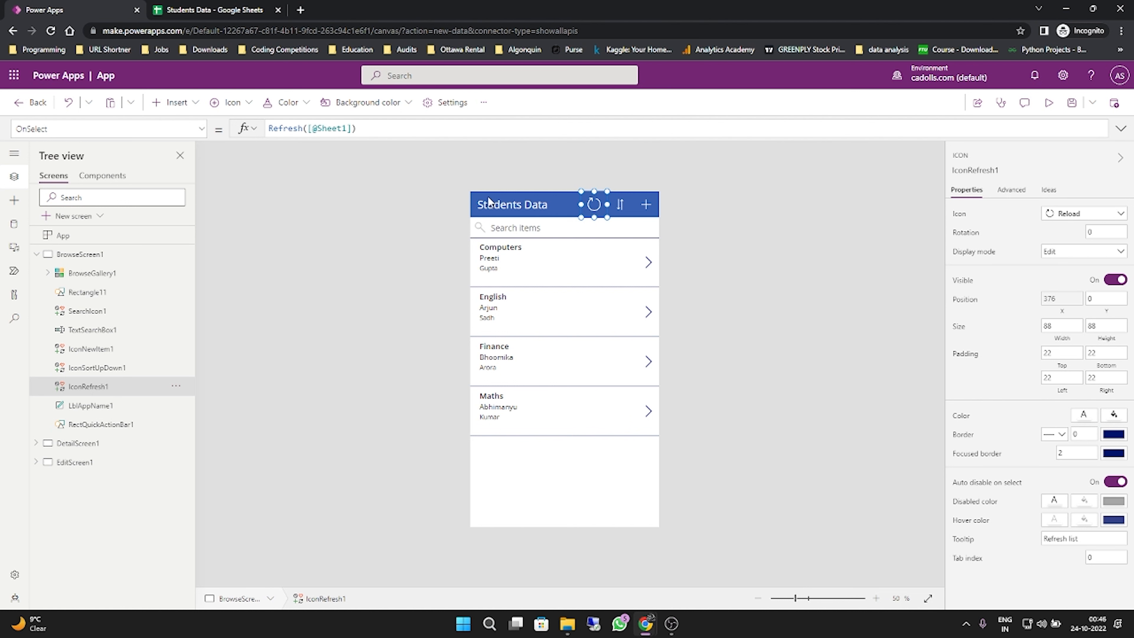
pyautogui.click(478, 199)
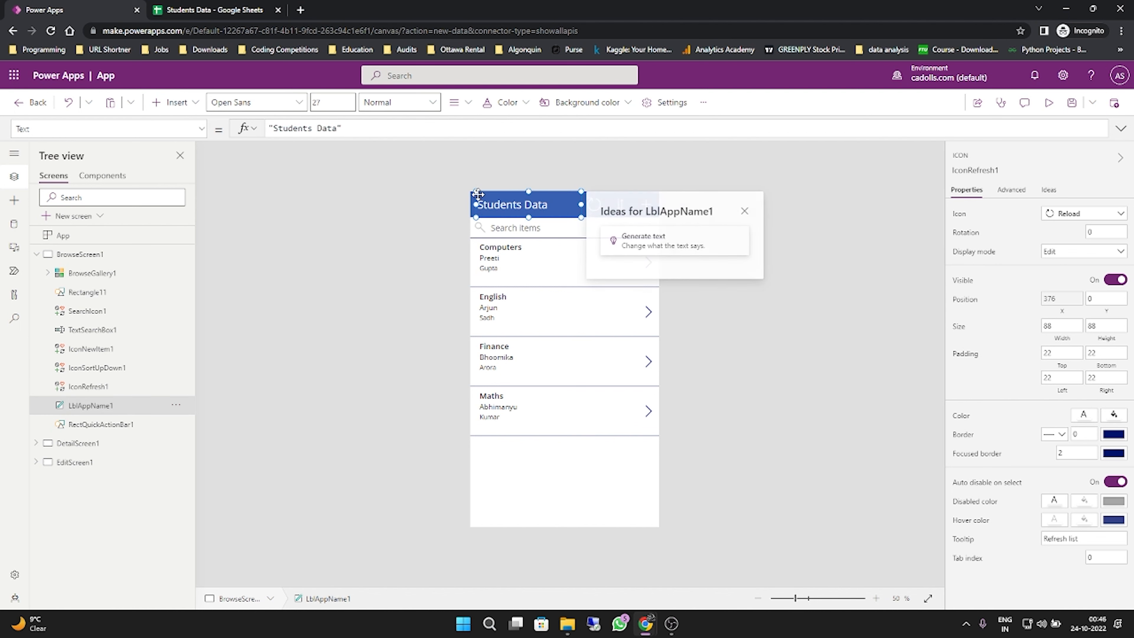
pyautogui.click(572, 258)
pyautogui.click(593, 204)
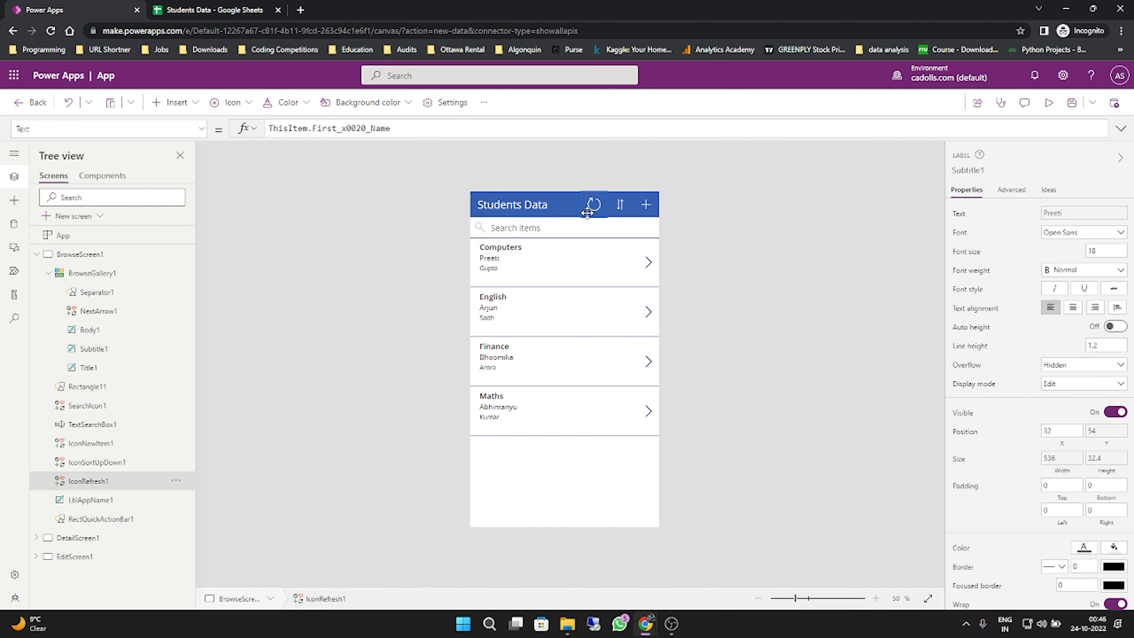
pyautogui.click(480, 205)
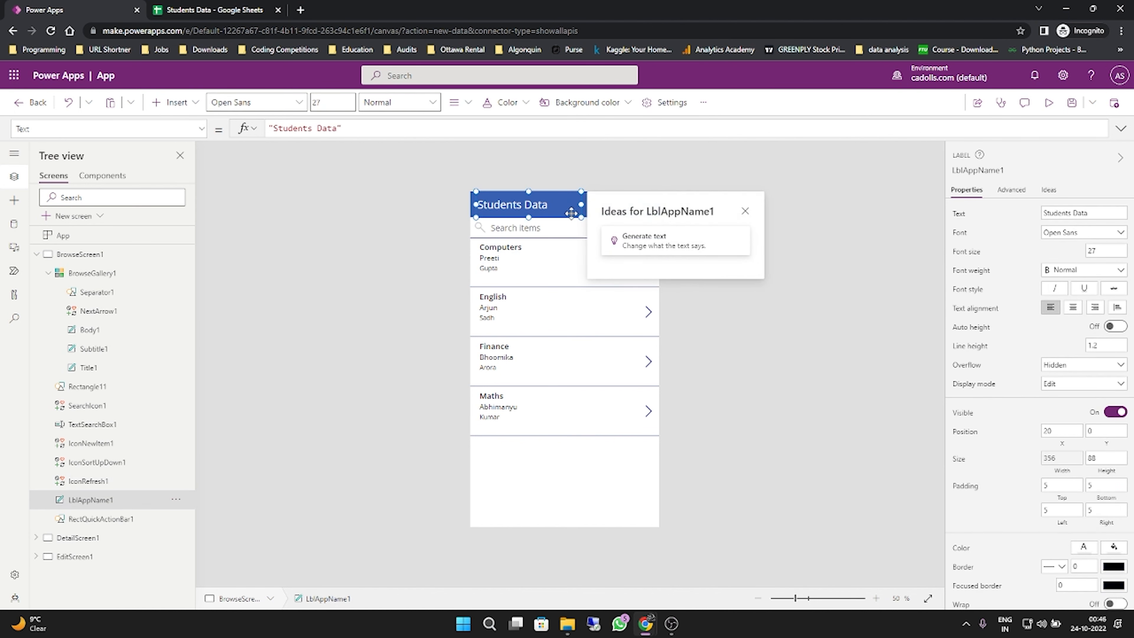
pyautogui.click(471, 205)
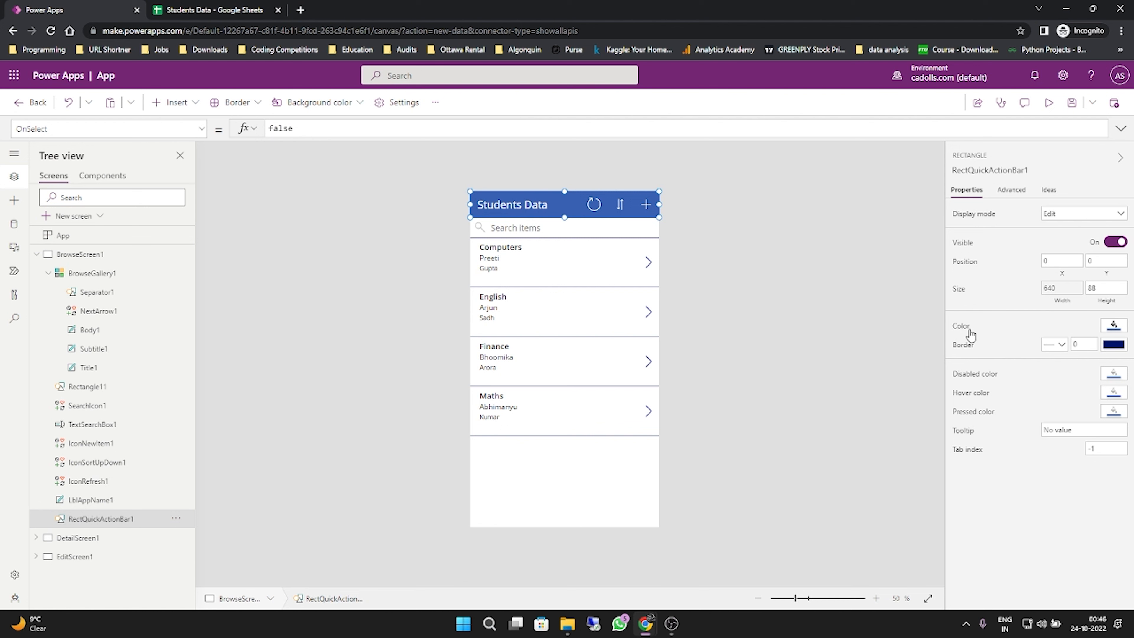
pyautogui.click(1121, 335)
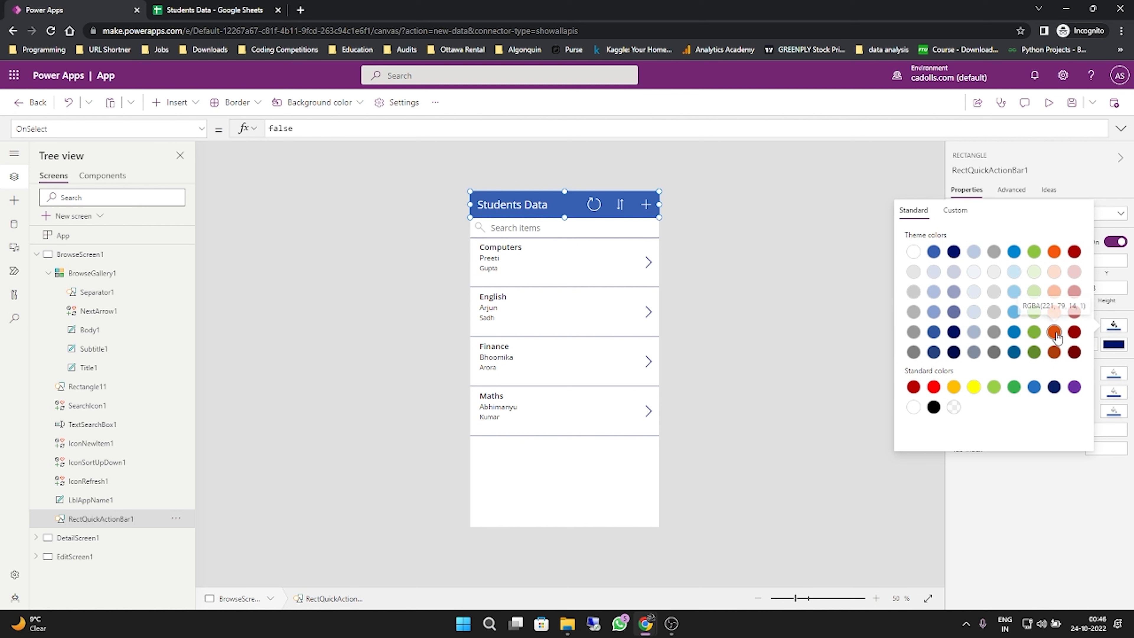
pyautogui.click(956, 210)
pyautogui.moveTo(1036, 275)
pyautogui.mouseDown()
pyautogui.moveTo(983, 333)
pyautogui.moveTo(1046, 262)
pyautogui.moveTo(1052, 280)
pyautogui.mouseUp()
pyautogui.click(936, 218)
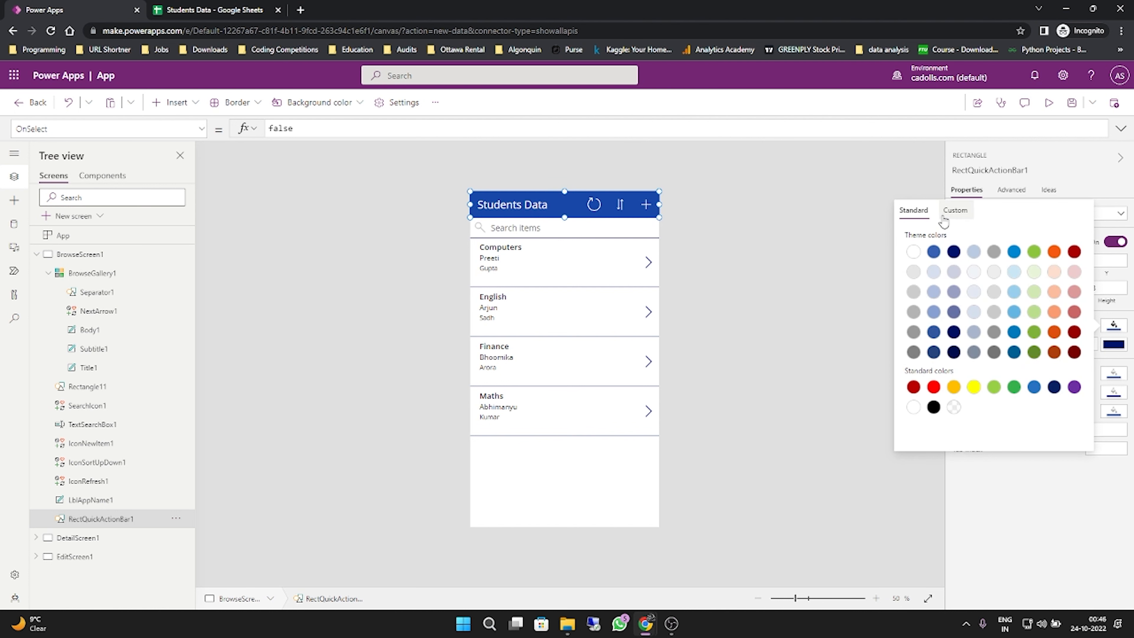
pyautogui.click(1054, 252)
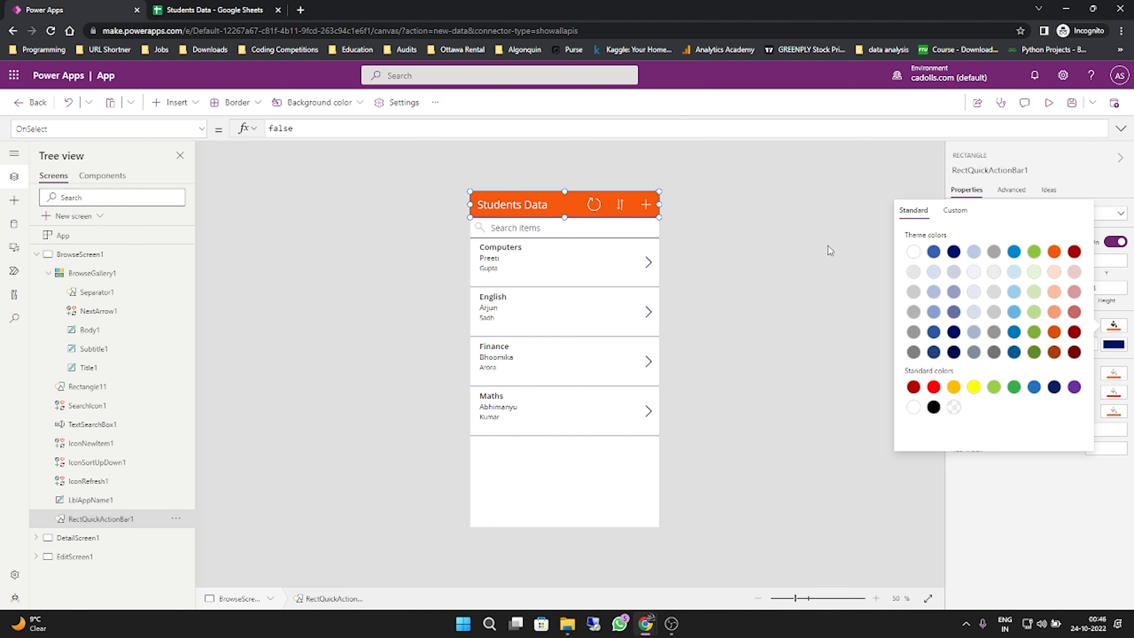
pyautogui.click(819, 240)
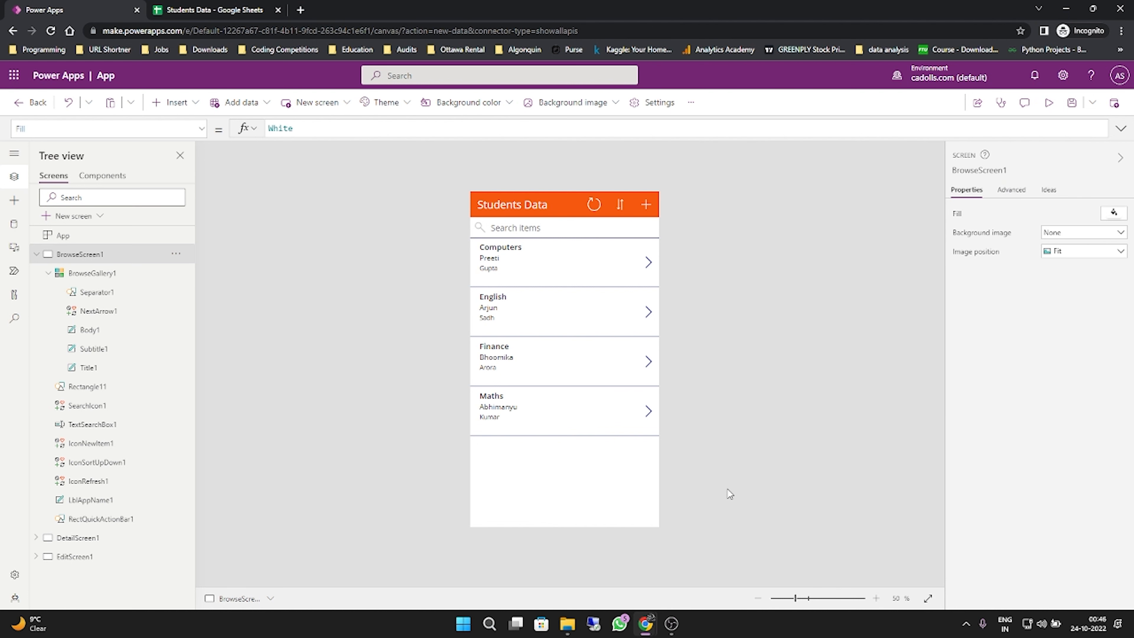
# - Preview the app, open the Computers record's detail screen to check its header, and return to editing that screen
pyautogui.click(1050, 106)
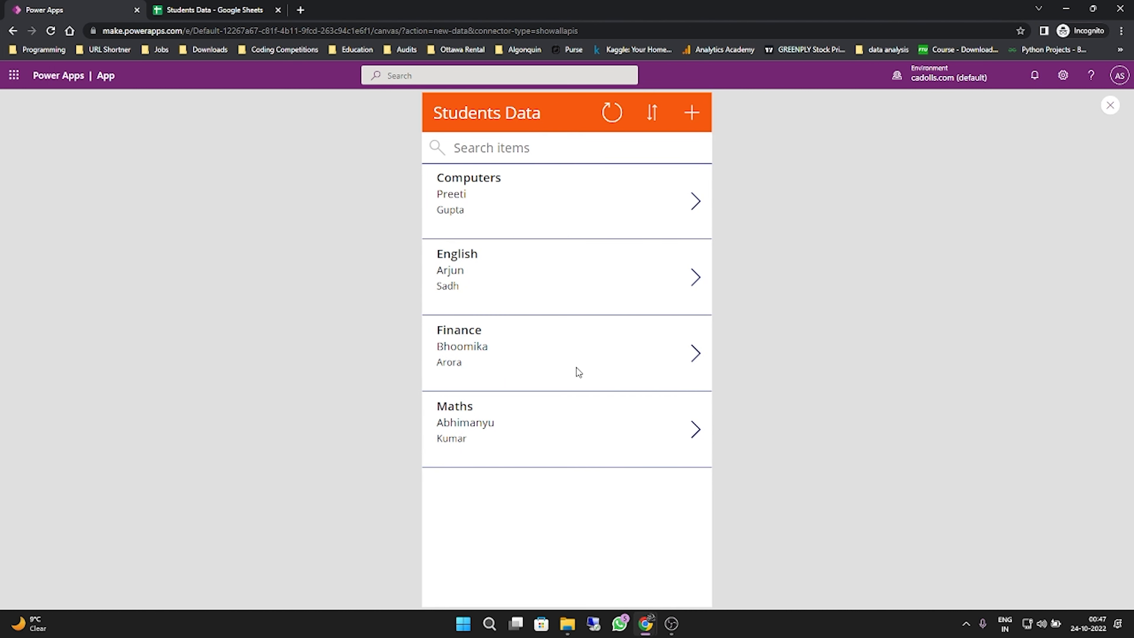
pyautogui.click(697, 202)
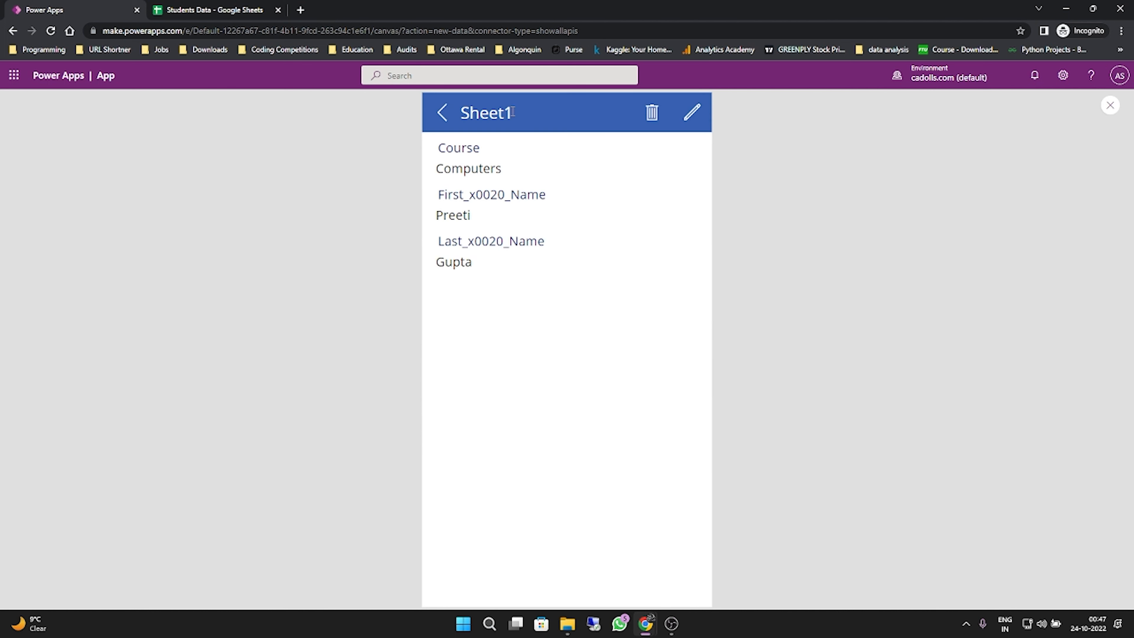
pyautogui.moveTo(513, 113); pyautogui.dragTo(466, 113)
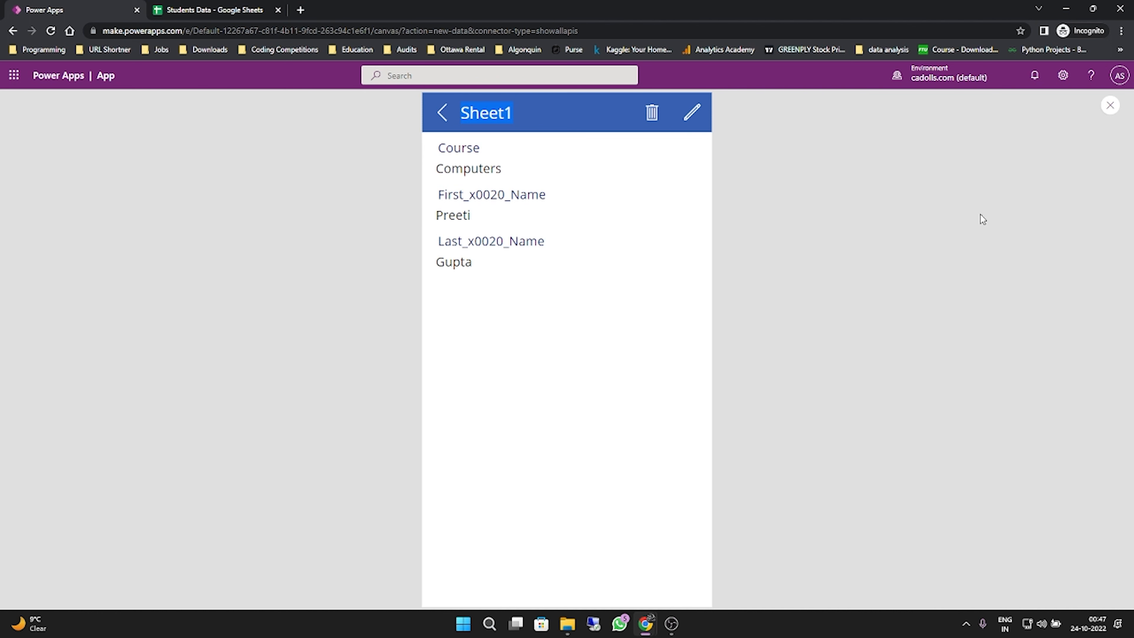
pyautogui.click(1111, 108)
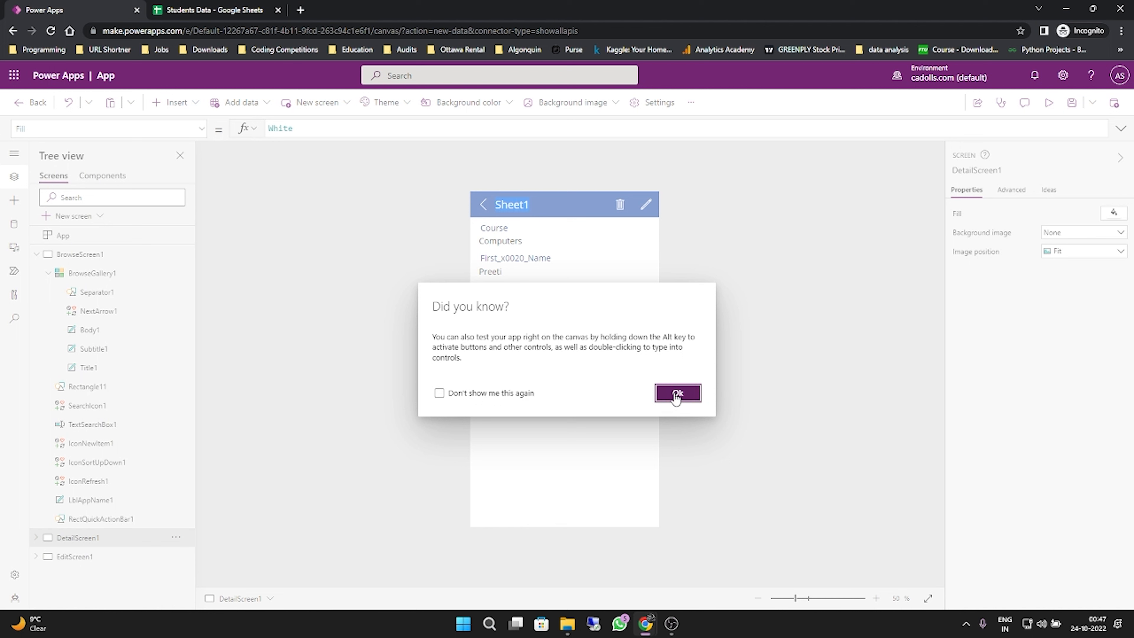
pyautogui.click(676, 394)
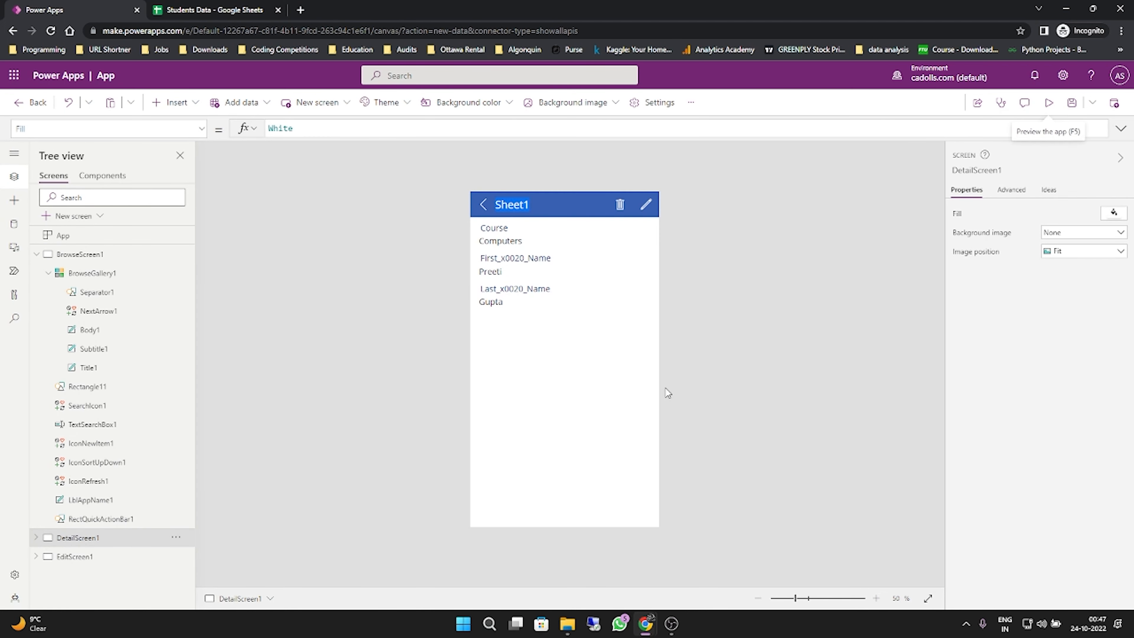
# - Try to select the header bar rectangle behind the Sheet1 title and icons on the detail screen
pyautogui.click(598, 217)
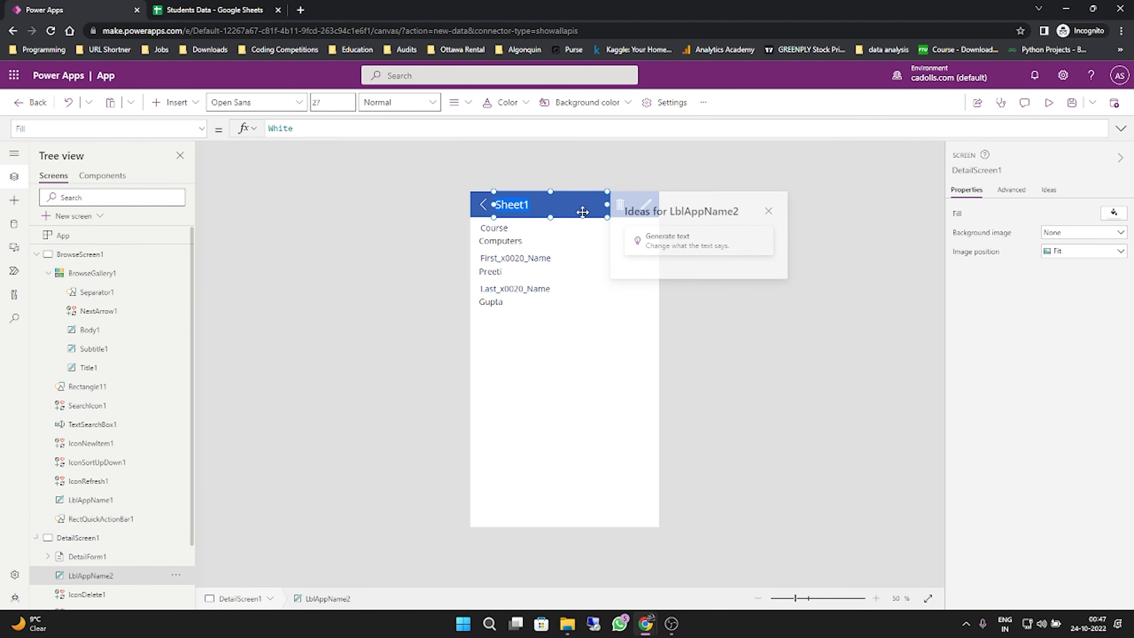
pyautogui.click(483, 208)
pyautogui.click(569, 217)
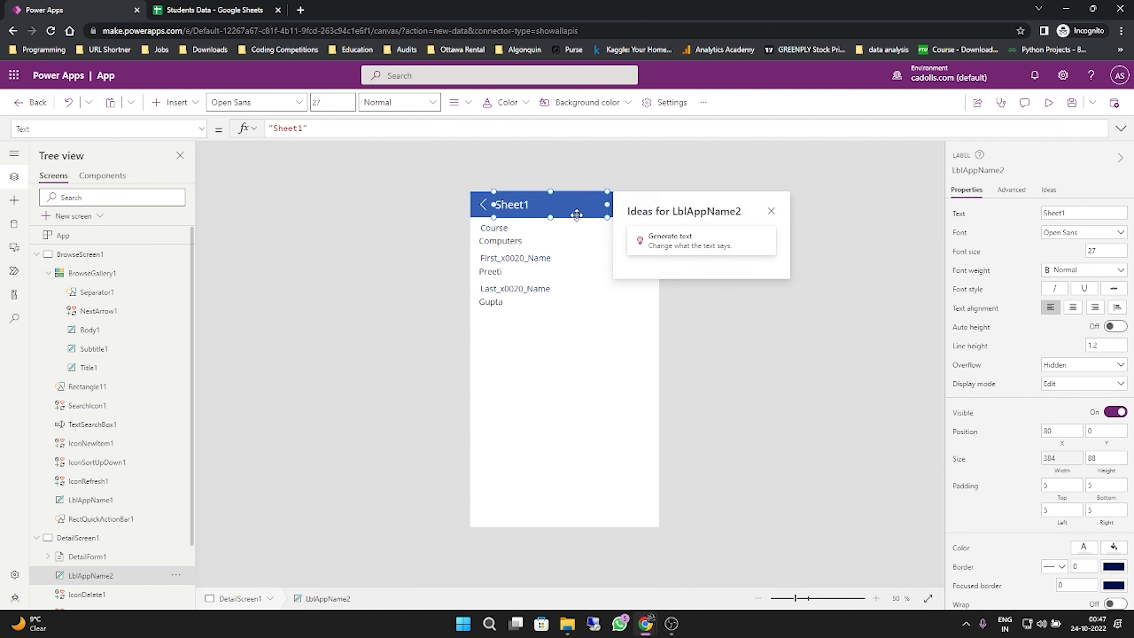
pyautogui.click(651, 313)
pyautogui.click(647, 205)
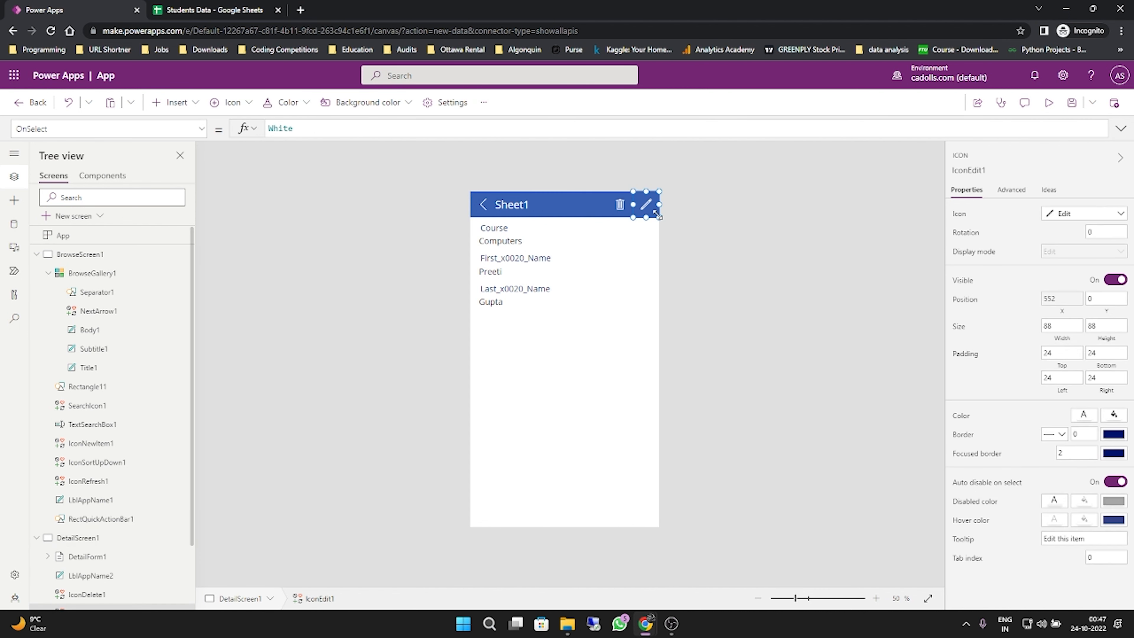
pyautogui.click(620, 204)
pyautogui.click(588, 194)
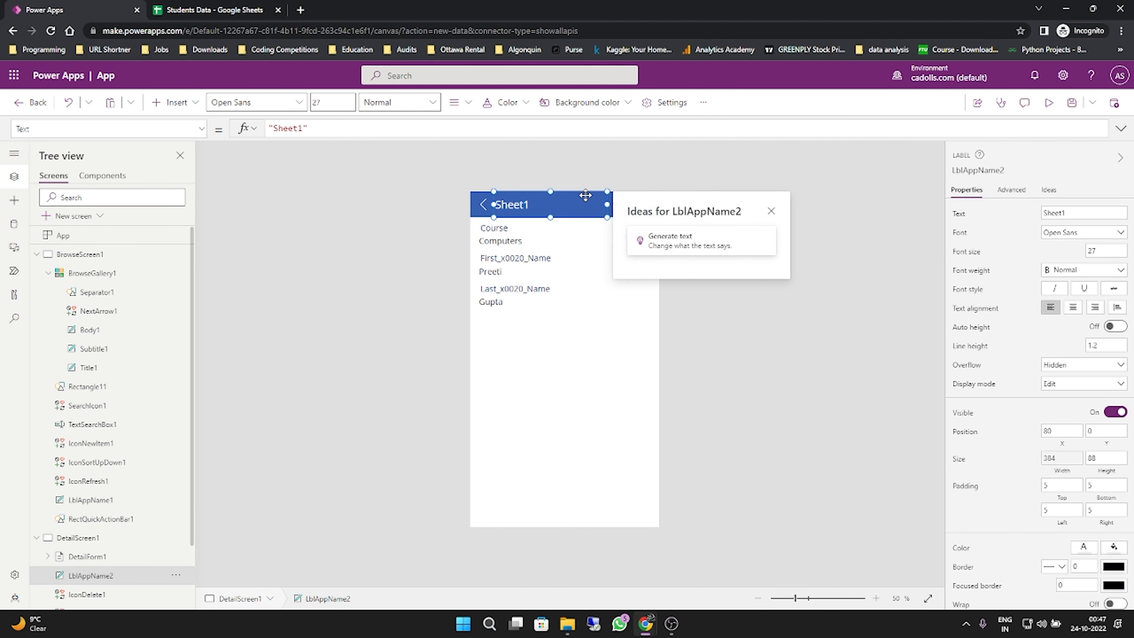
pyautogui.click(479, 198)
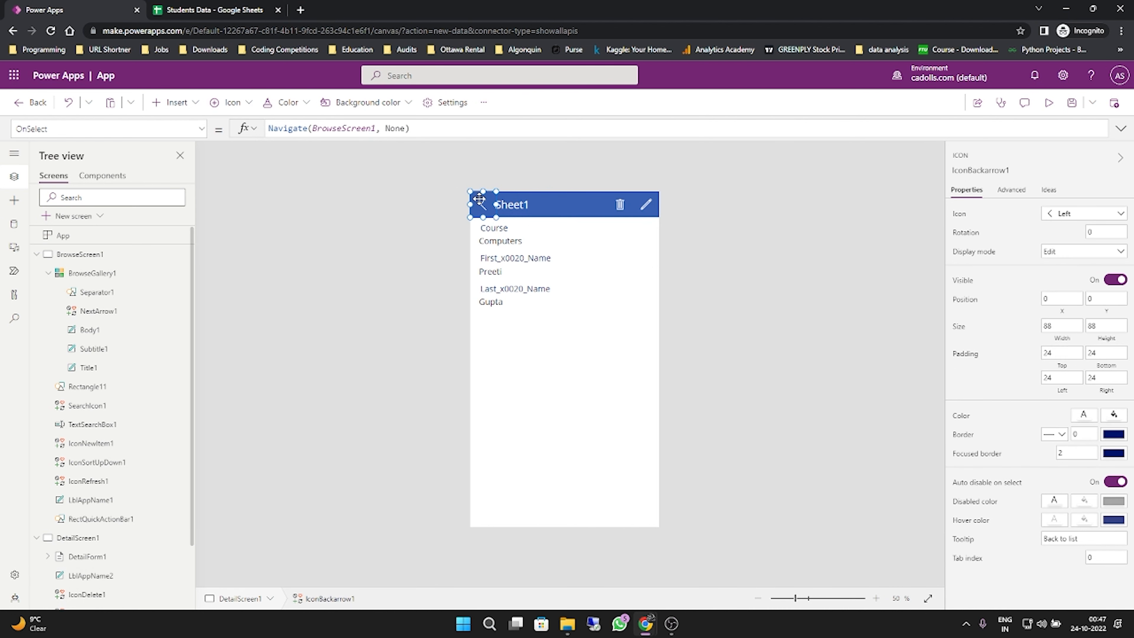
pyautogui.click(510, 192)
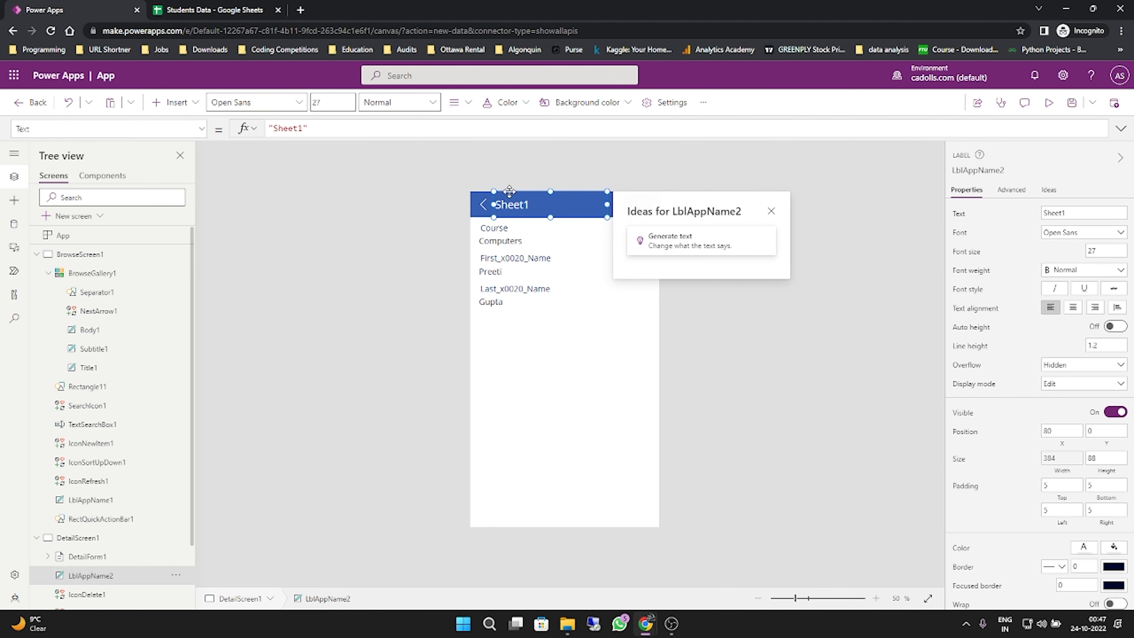
pyautogui.click(484, 189)
pyautogui.click(484, 196)
pyautogui.click(533, 206)
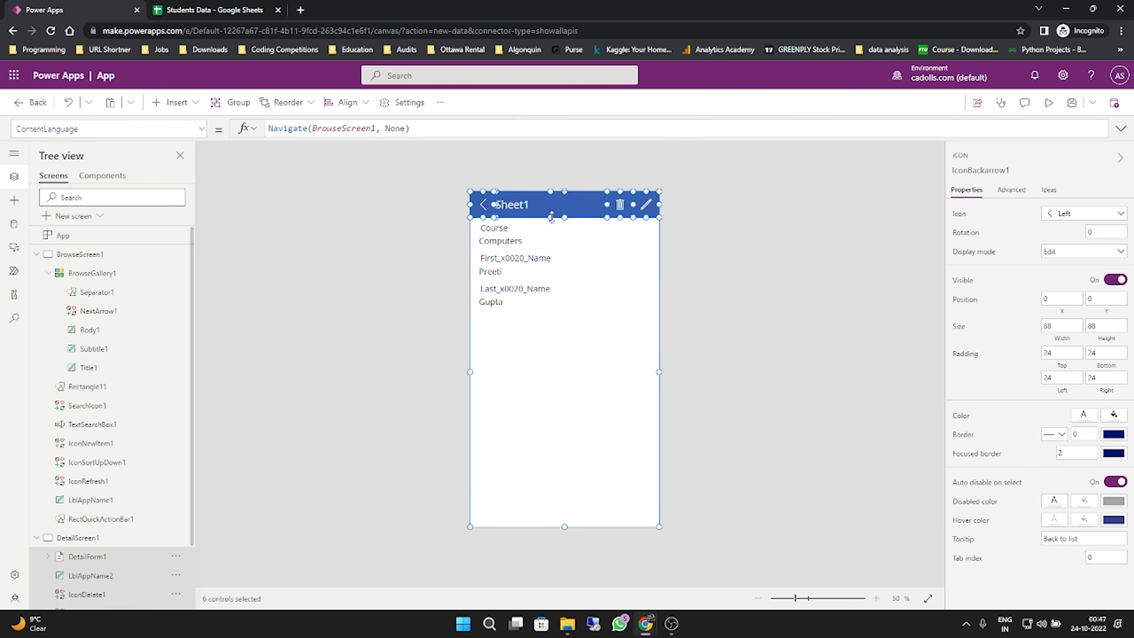
pyautogui.click(580, 261)
# - Shift the Sheet1 title label aside and set the detail screen's header rectangle color to theme orange RGBA(246, 88, 16, 1)
pyautogui.click(507, 207)
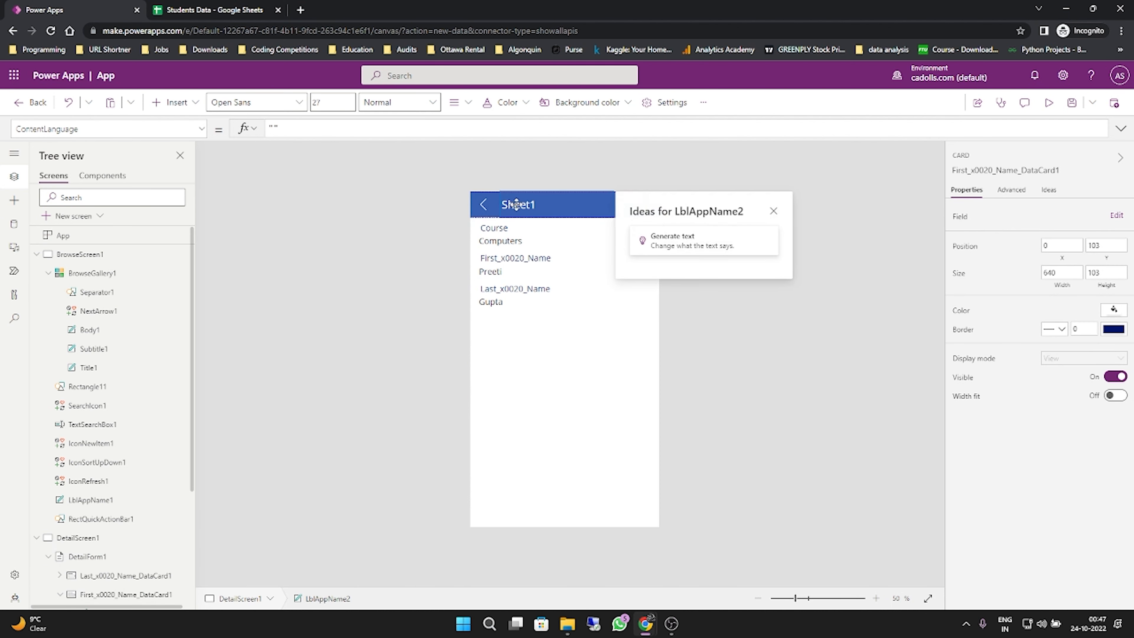
pyautogui.click(499, 204)
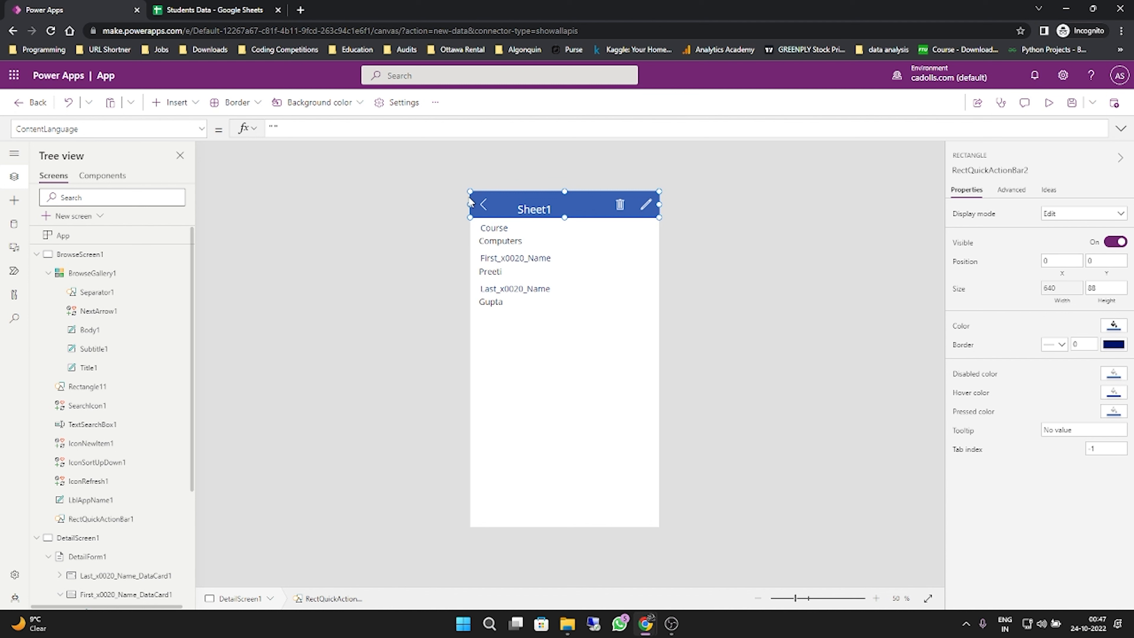
pyautogui.click(1113, 327)
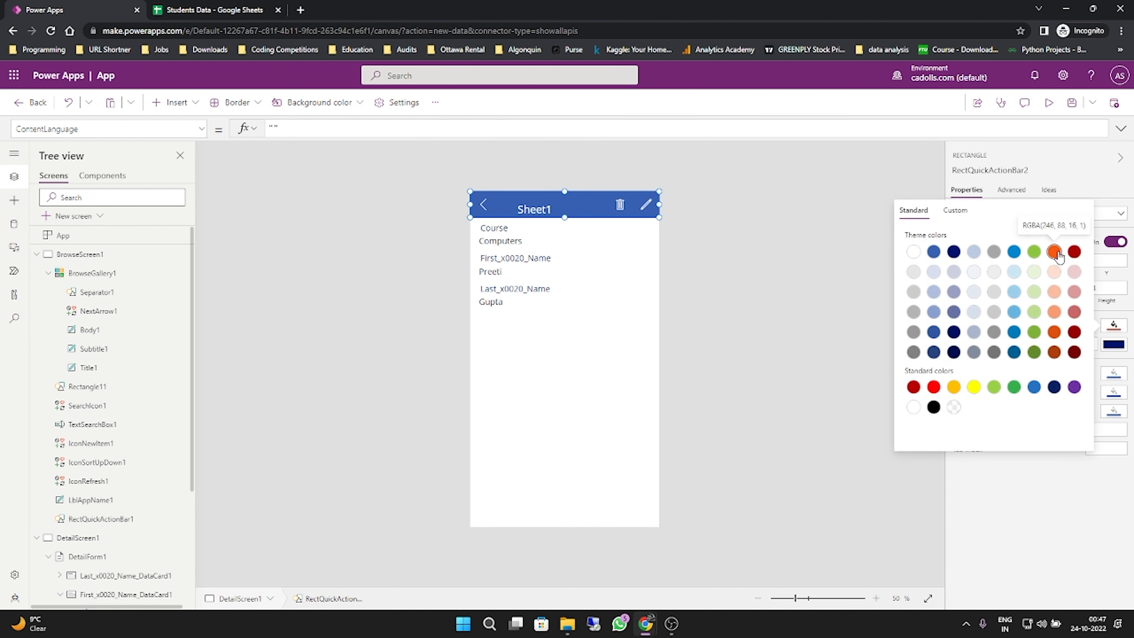
pyautogui.click(1055, 252)
pyautogui.click(700, 259)
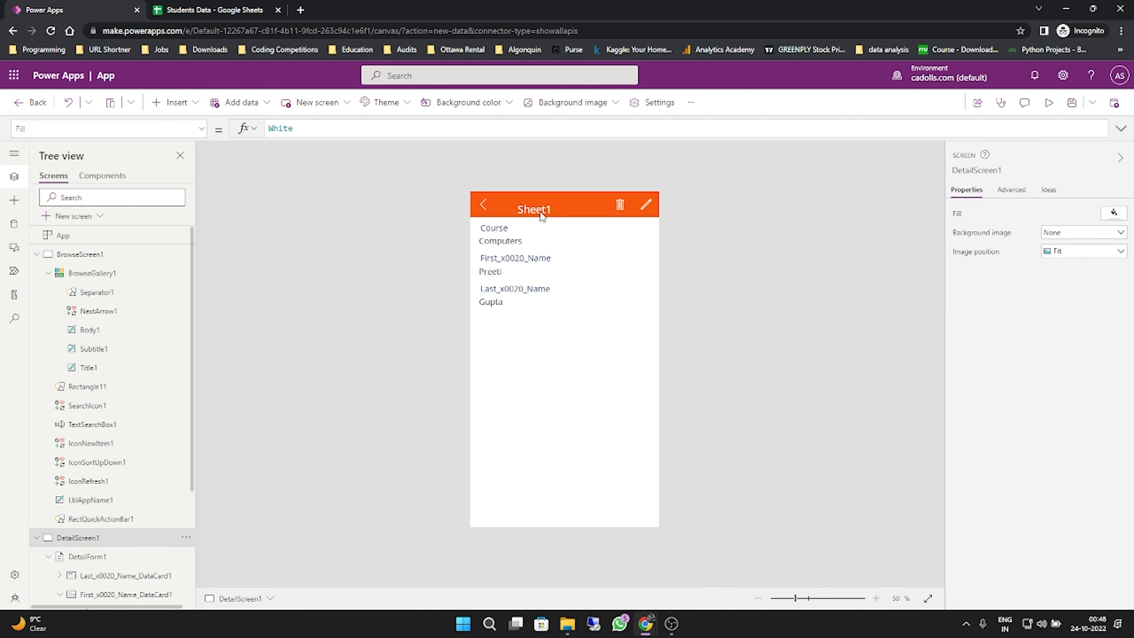
# - Move the title label back beside the detail screen's back arrow and change its text to Students Details
pyautogui.moveTo(540, 213); pyautogui.dragTo(500, 205)
pyautogui.click(450, 209)
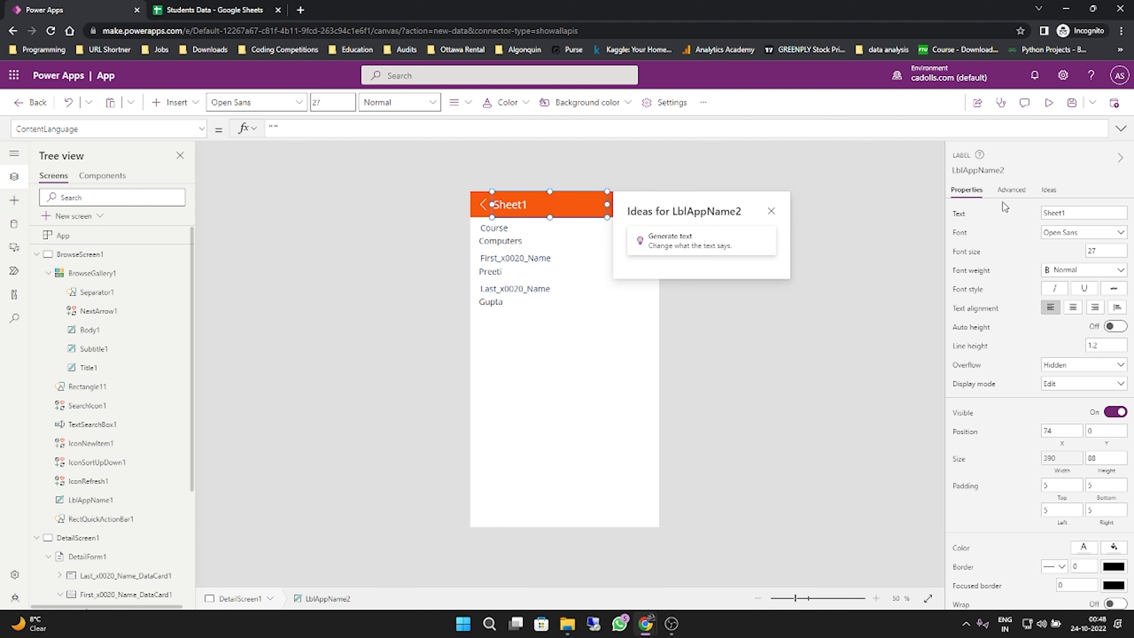
pyautogui.click(1070, 213)
pyautogui.write('S')
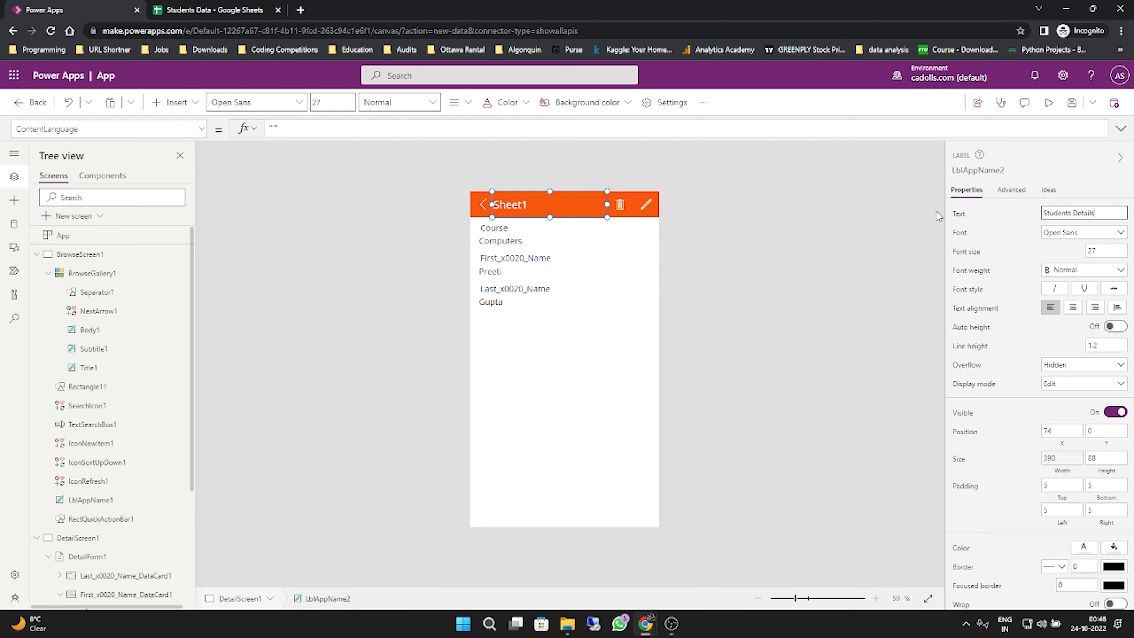
pyautogui.click(742, 259)
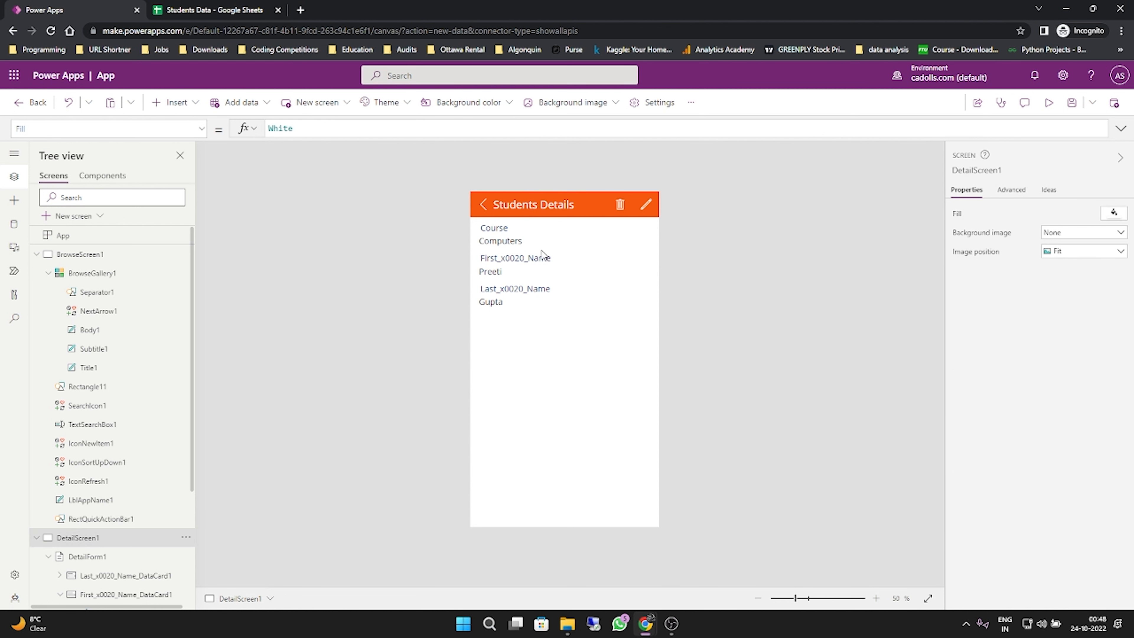
# - Set the font weight of the Course field label on the detail screen to Bold
pyautogui.click(503, 235)
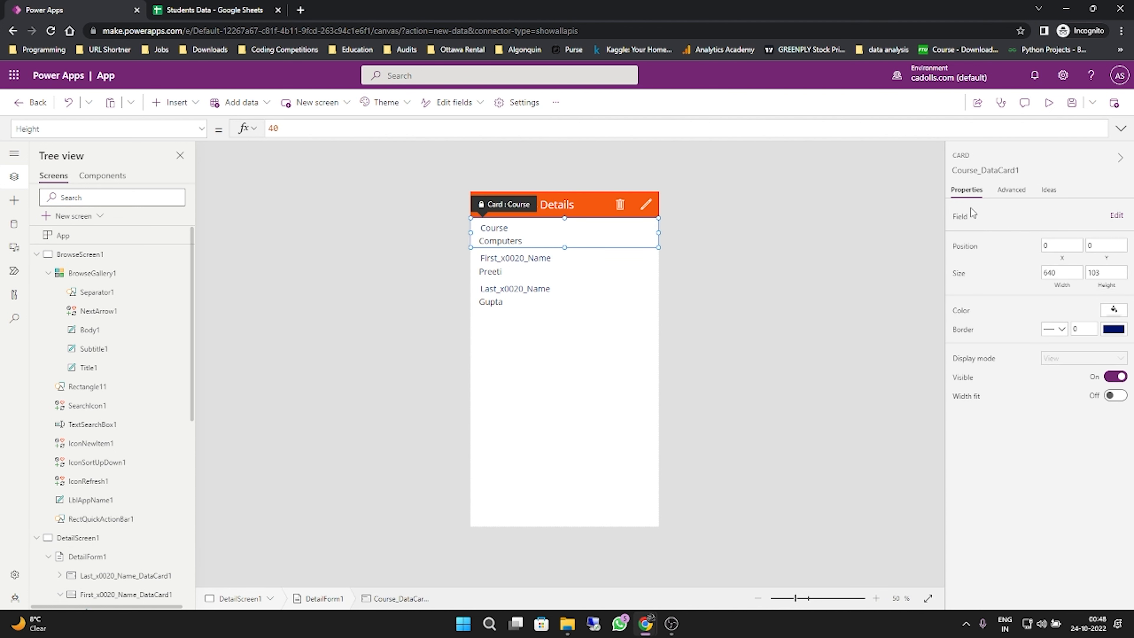
pyautogui.click(547, 232)
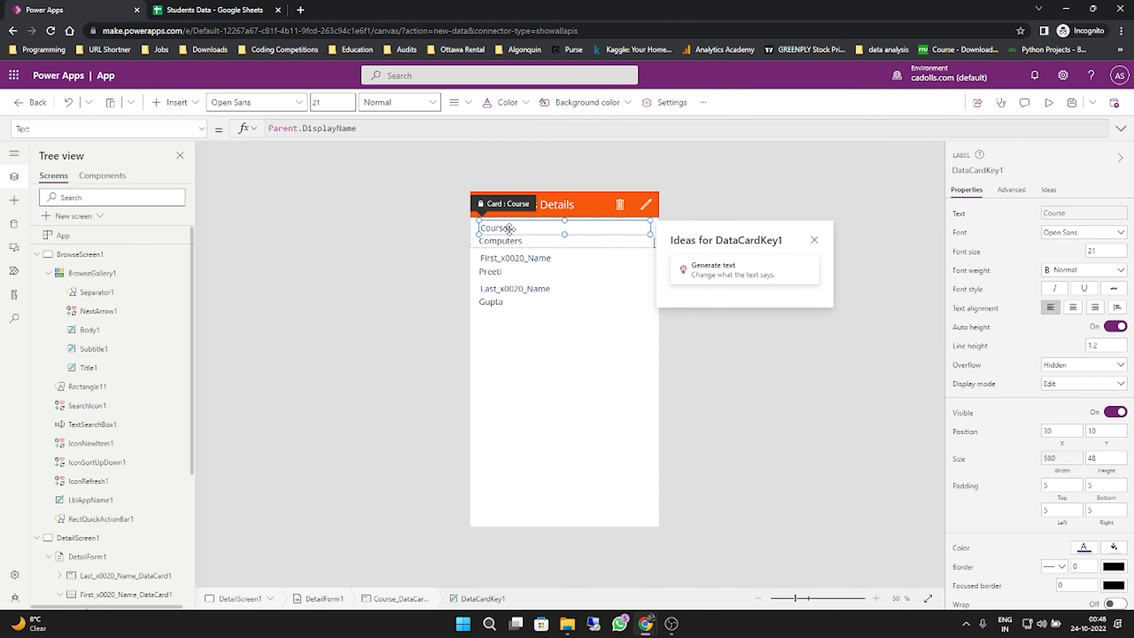
pyautogui.click(1109, 281)
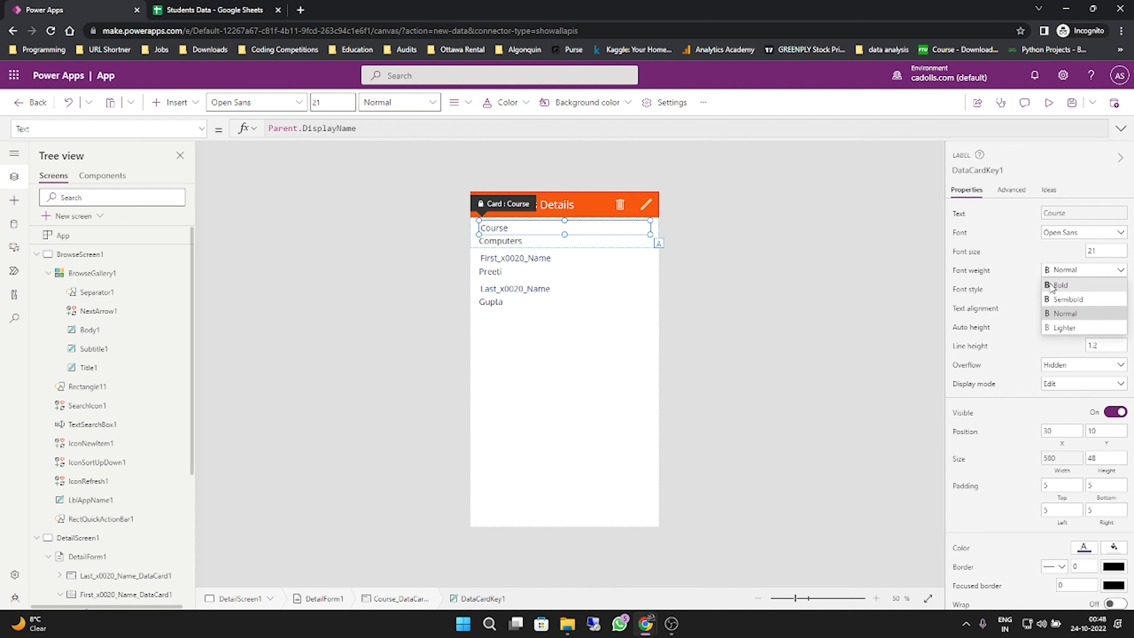
pyautogui.click(1072, 284)
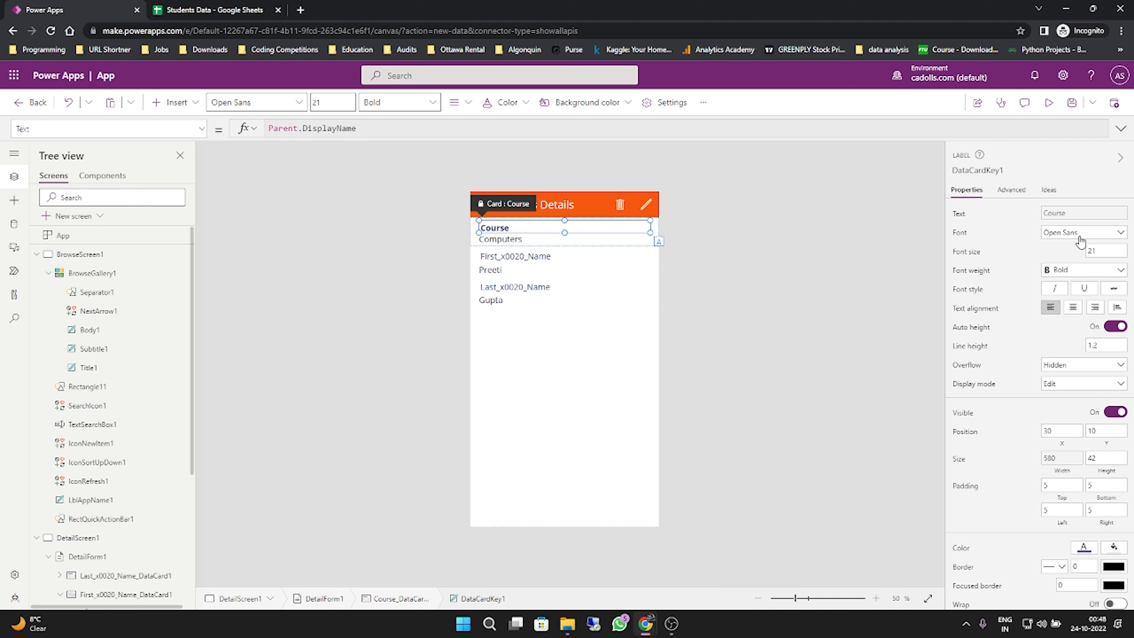
# - Set the font weight of the First_x0020_Name field label on the detail screen to Bold
pyautogui.click(525, 262)
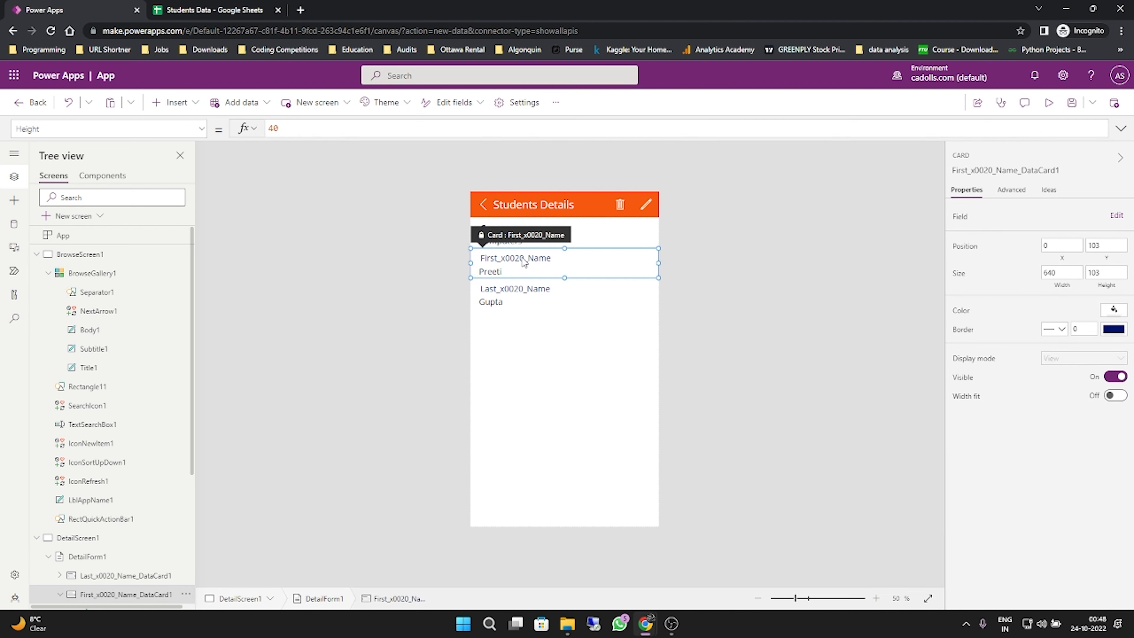
pyautogui.click(526, 259)
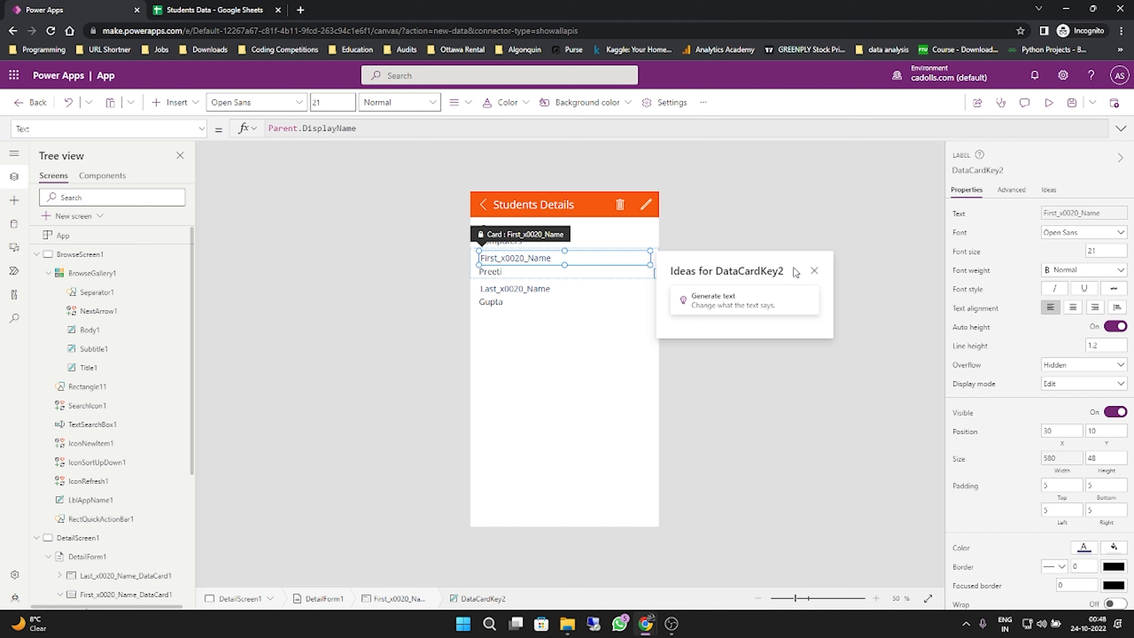
pyautogui.click(1101, 271)
pyautogui.click(1076, 284)
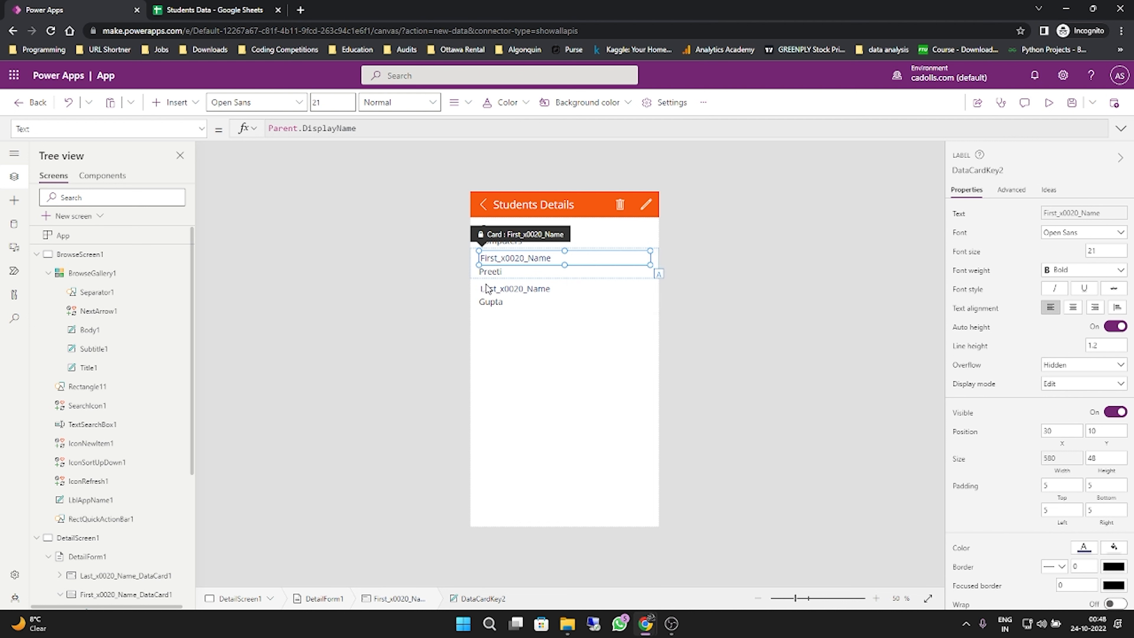
# - Set the font weight of the Last_x0020_Name field label on the detail screen to Bold
pyautogui.click(506, 291)
pyautogui.click(506, 291)
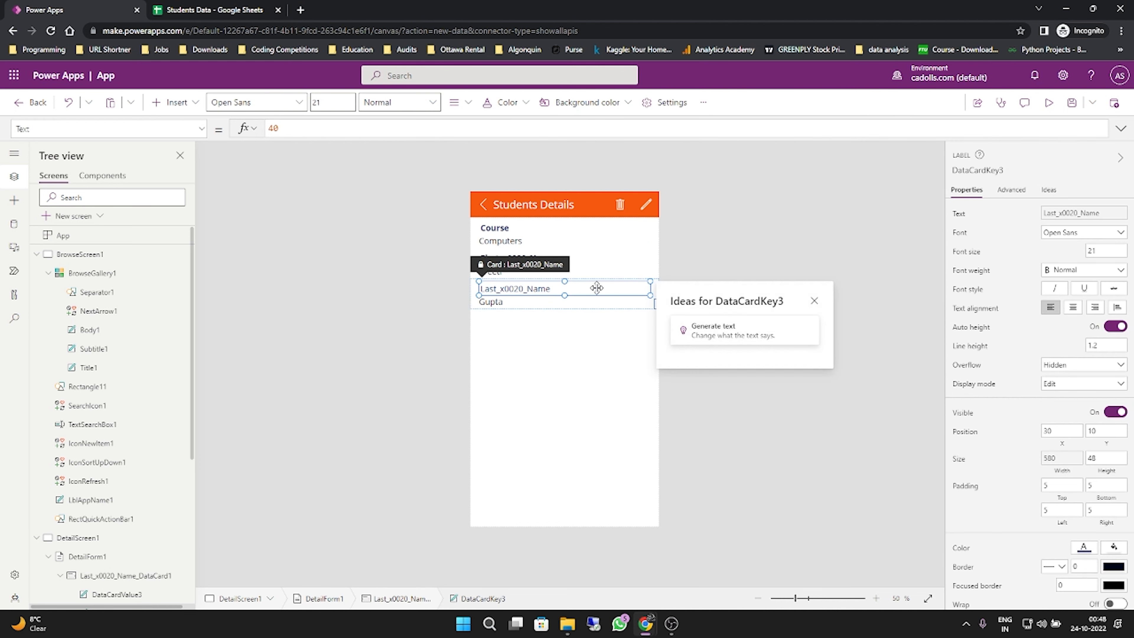
pyautogui.click(1101, 233)
pyautogui.click(1101, 234)
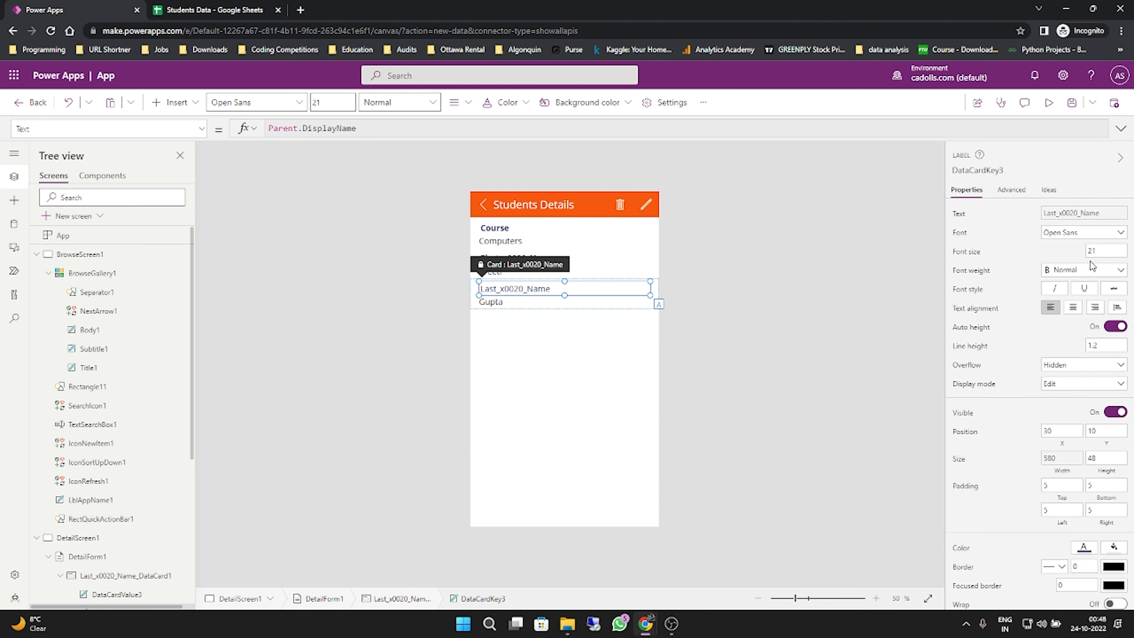
pyautogui.click(1090, 270)
pyautogui.click(1070, 285)
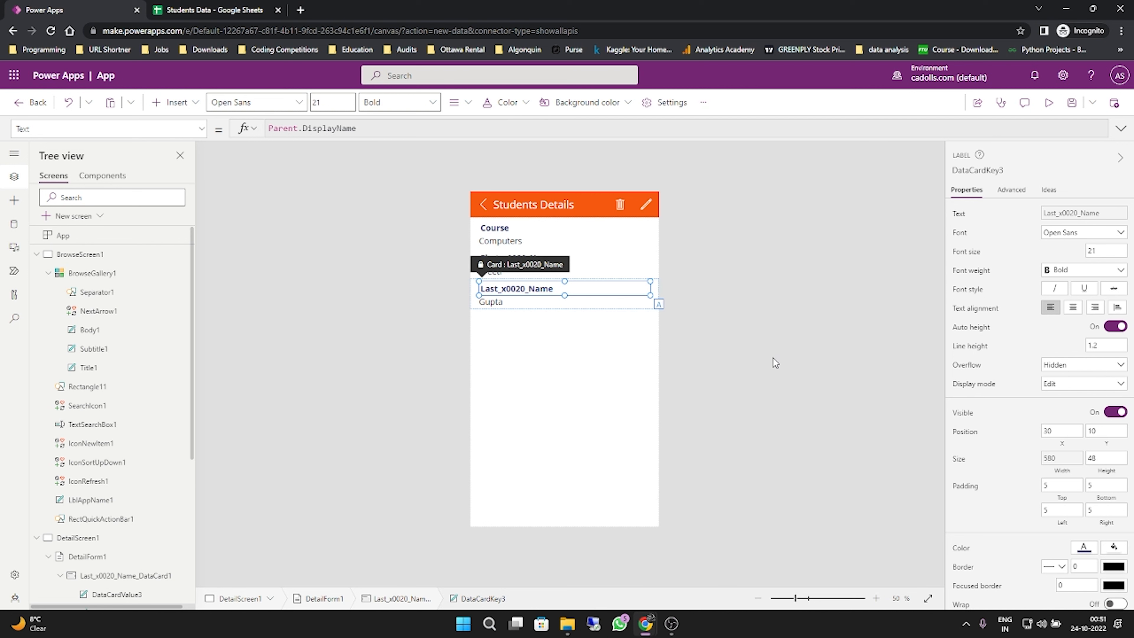
# - Examine the basic and advanced properties of the First_x0020_Name label, including whether its display text is locked
pyautogui.click(549, 309)
pyautogui.click(515, 263)
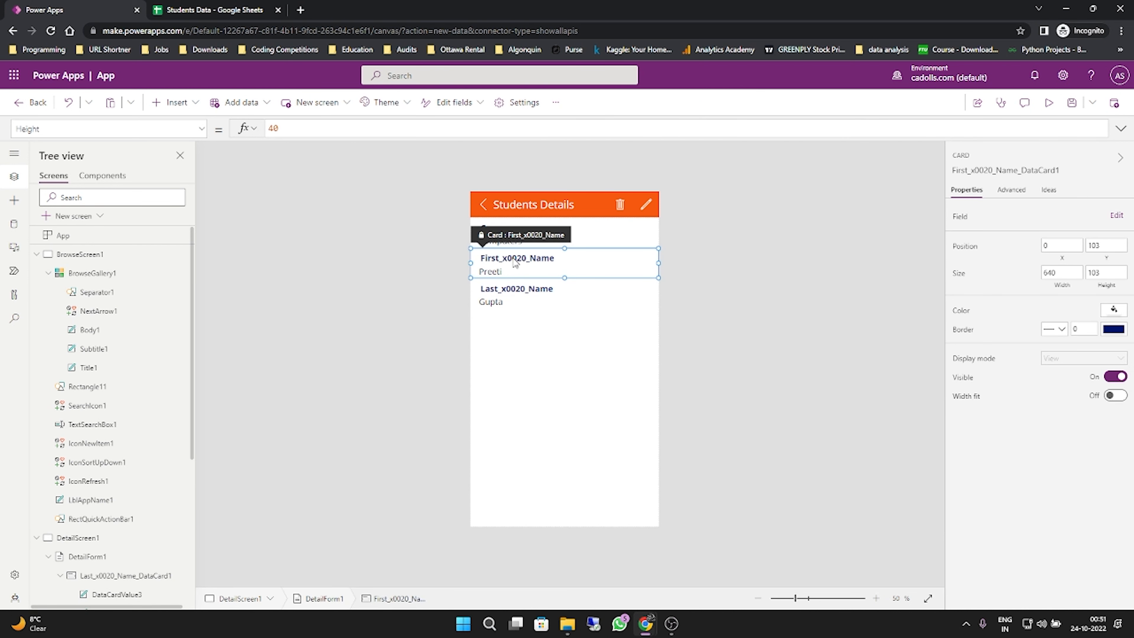
pyautogui.click(515, 262)
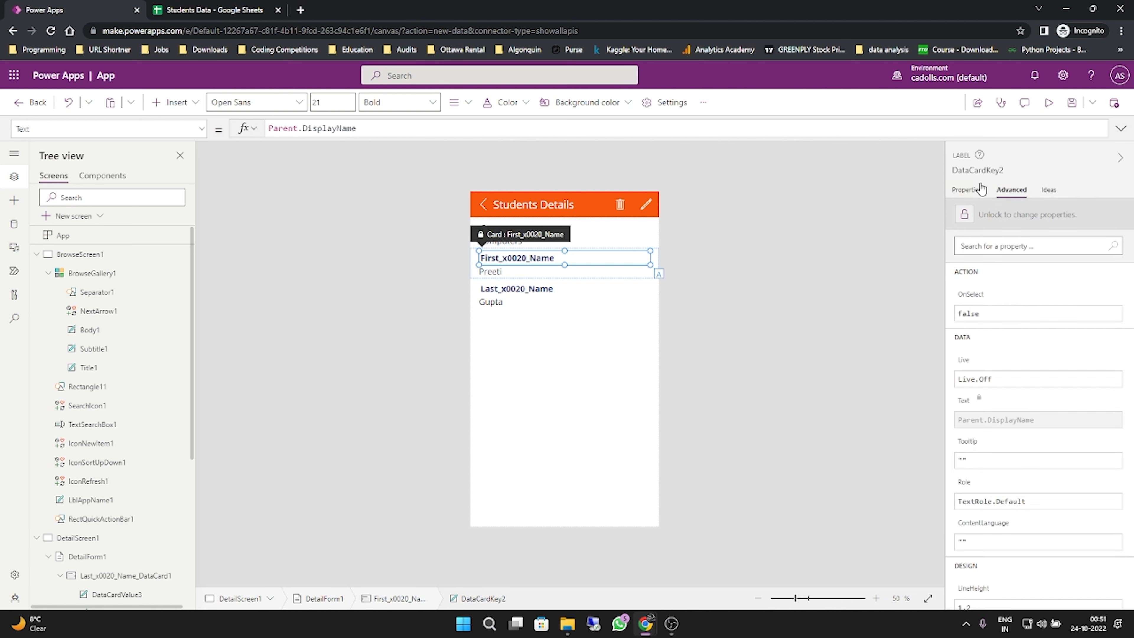
pyautogui.click(967, 190)
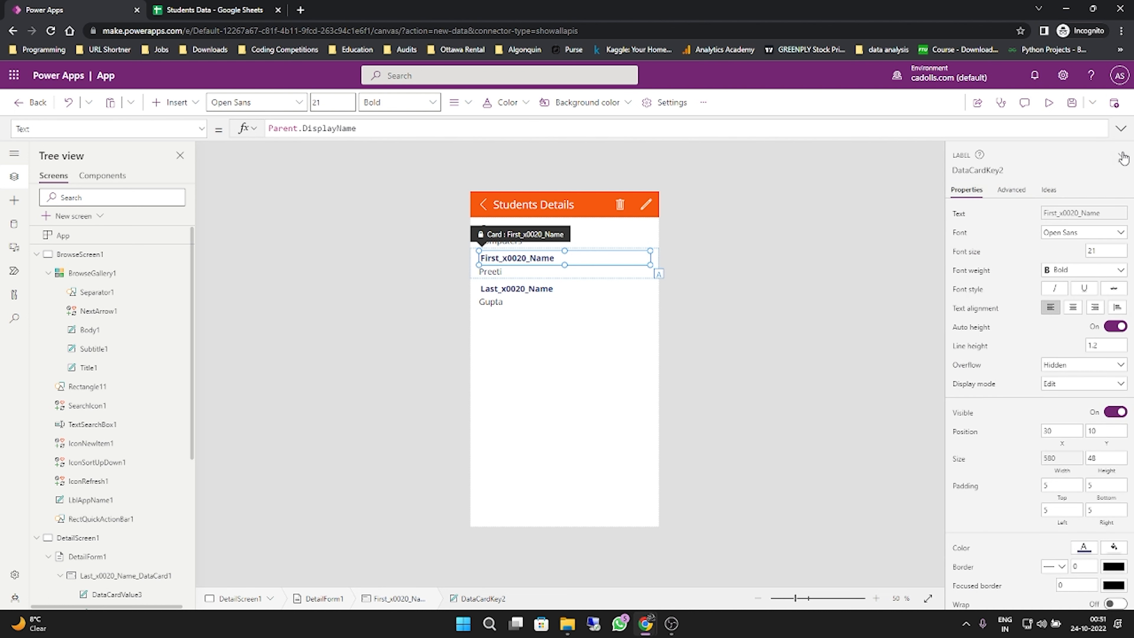
pyautogui.click(1123, 158)
pyautogui.click(1121, 157)
pyautogui.click(847, 257)
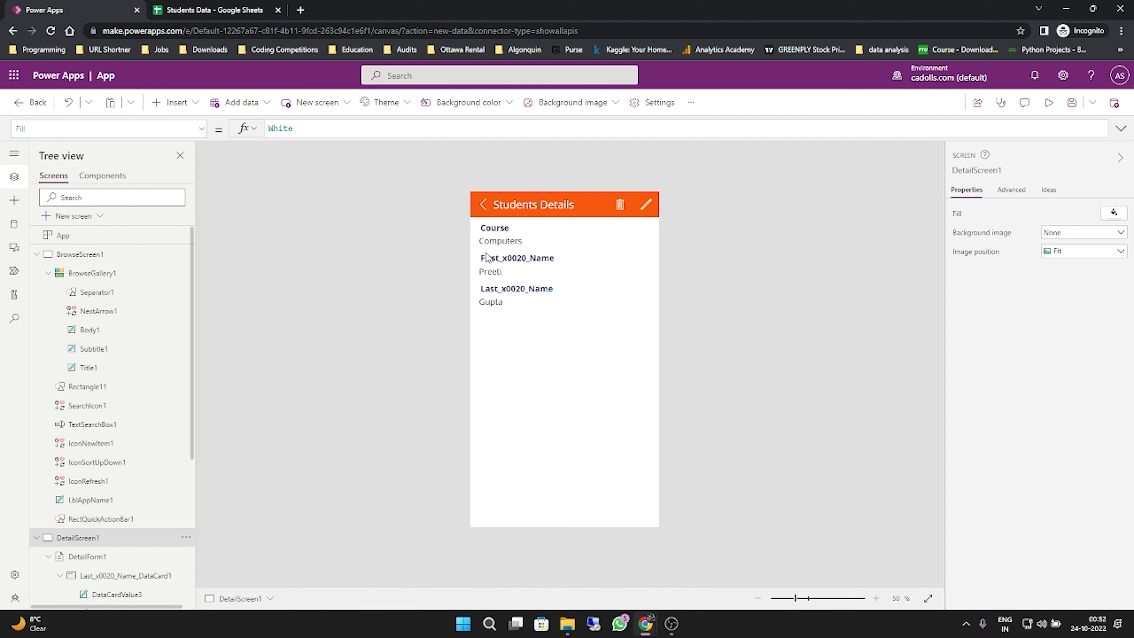
# - Preview the app, go back to the student list, reopen the Computers record and open its edit form
pyautogui.click(1049, 102)
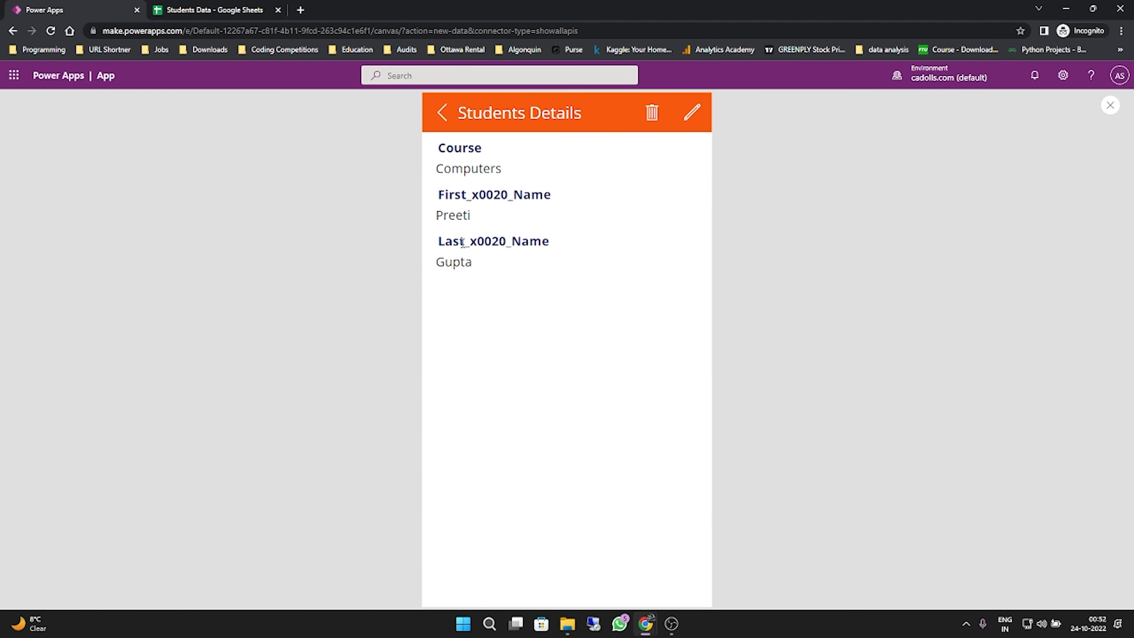
pyautogui.click(441, 115)
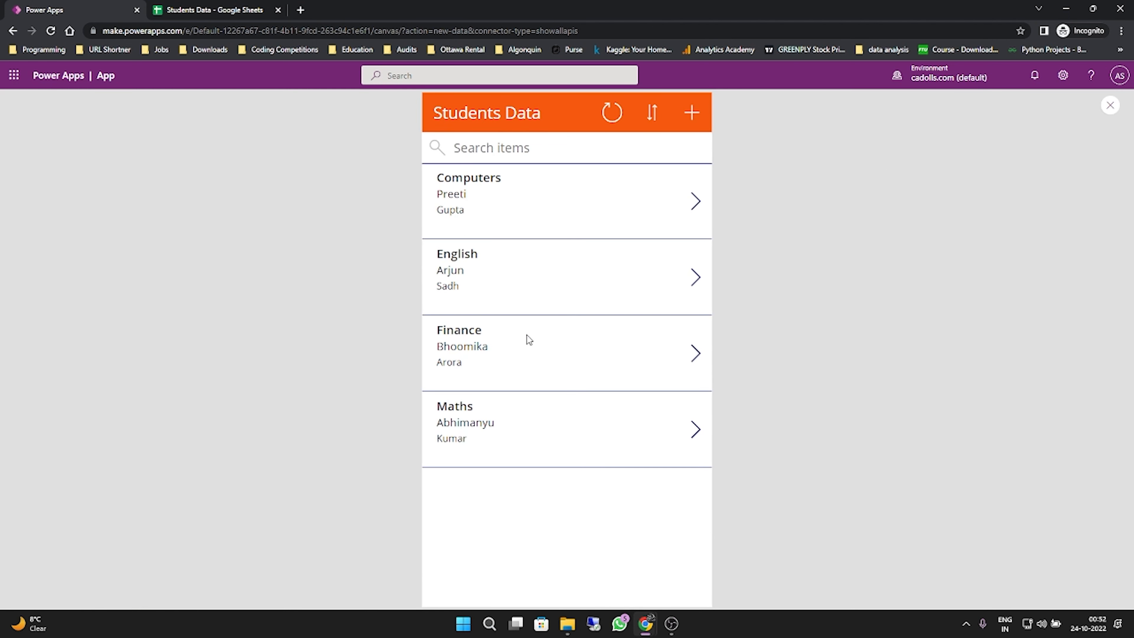
pyautogui.click(696, 203)
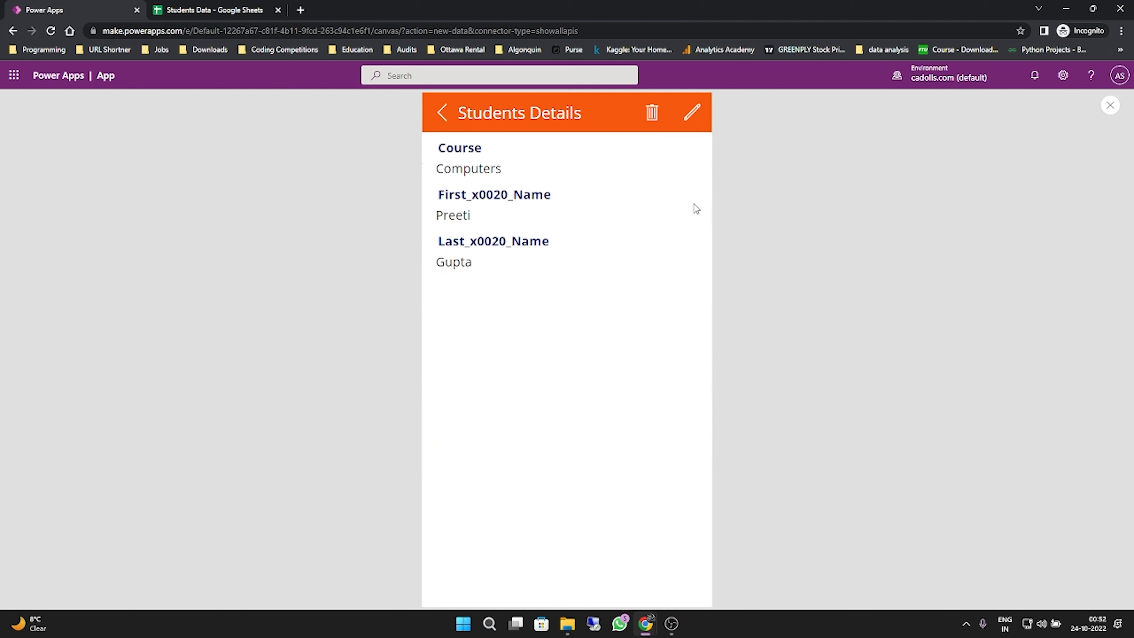
pyautogui.click(684, 122)
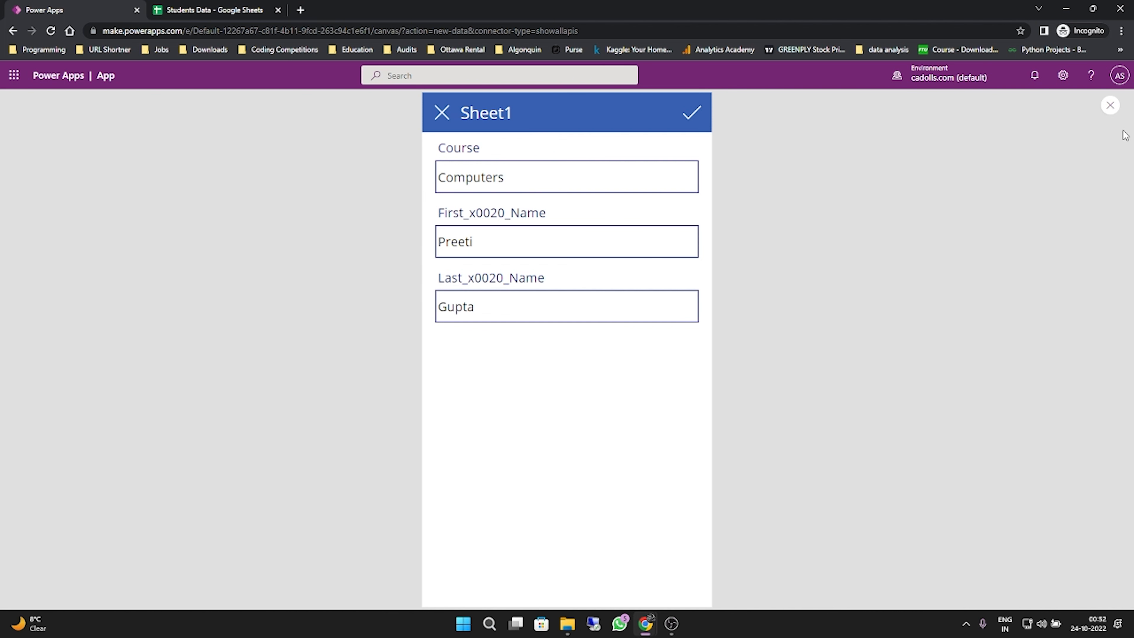
# - Leave the app preview and dismiss the testing tip, opting not to show it again
pyautogui.click(1109, 107)
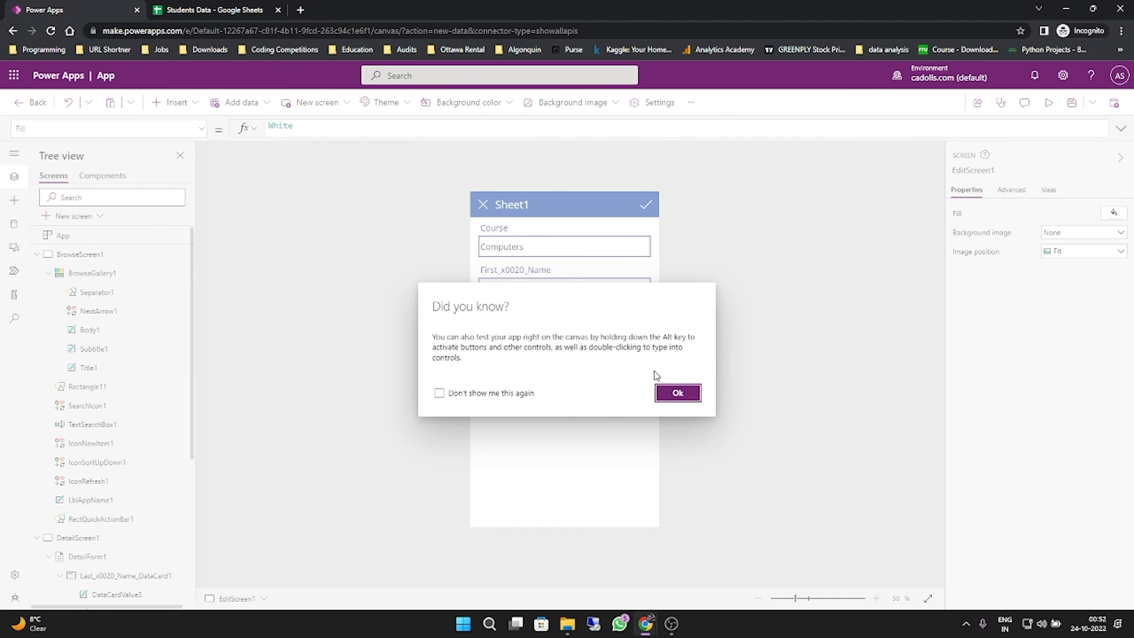
pyautogui.click(499, 394)
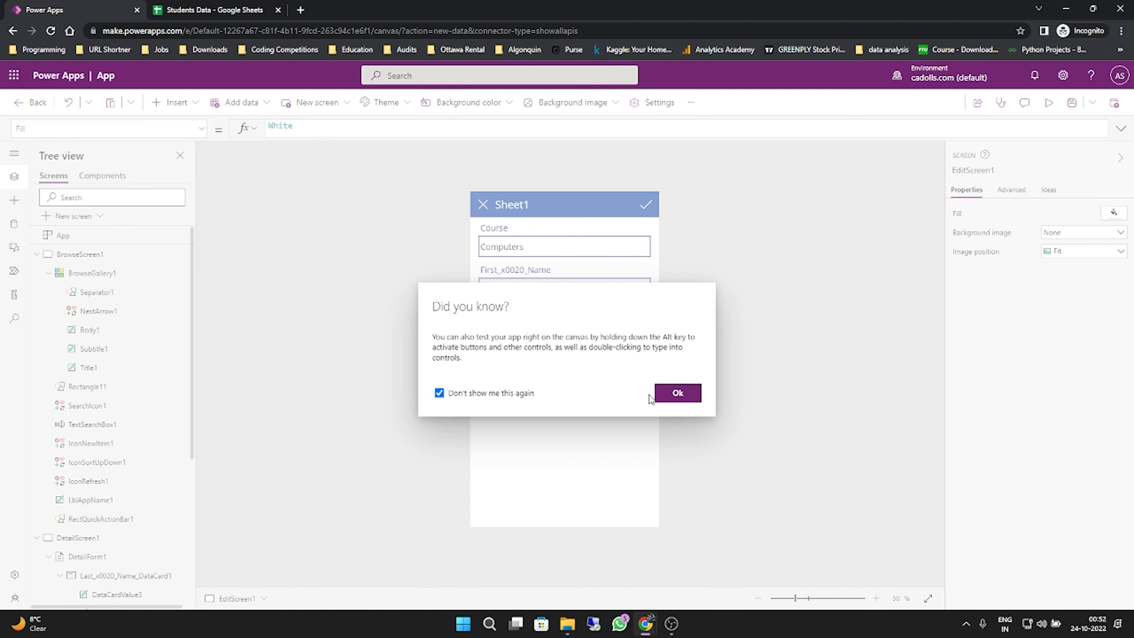
pyautogui.click(686, 395)
# - Shift the edit screen's title label to X position 88 and narrow it to a width of 266
pyautogui.click(578, 209)
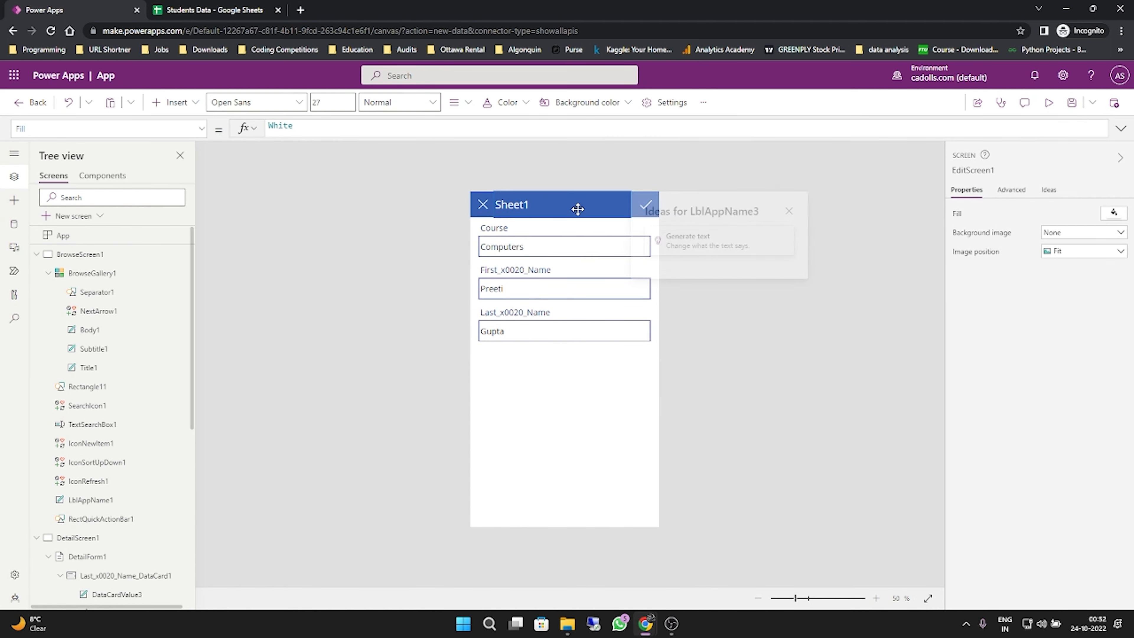
pyautogui.click(478, 191)
pyautogui.click(623, 214)
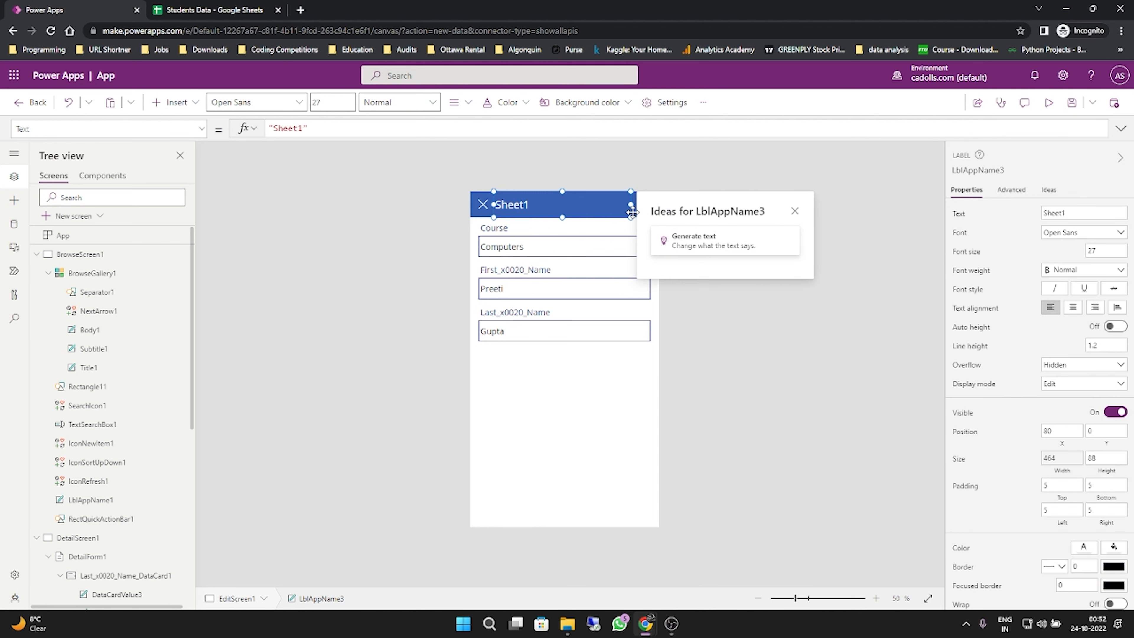
pyautogui.click(634, 211)
pyautogui.click(554, 205)
pyautogui.moveTo(554, 205)
pyautogui.mouseDown()
pyautogui.moveTo(566, 215)
pyautogui.moveTo(555, 205)
pyautogui.moveTo(564, 204)
pyautogui.mouseUp()
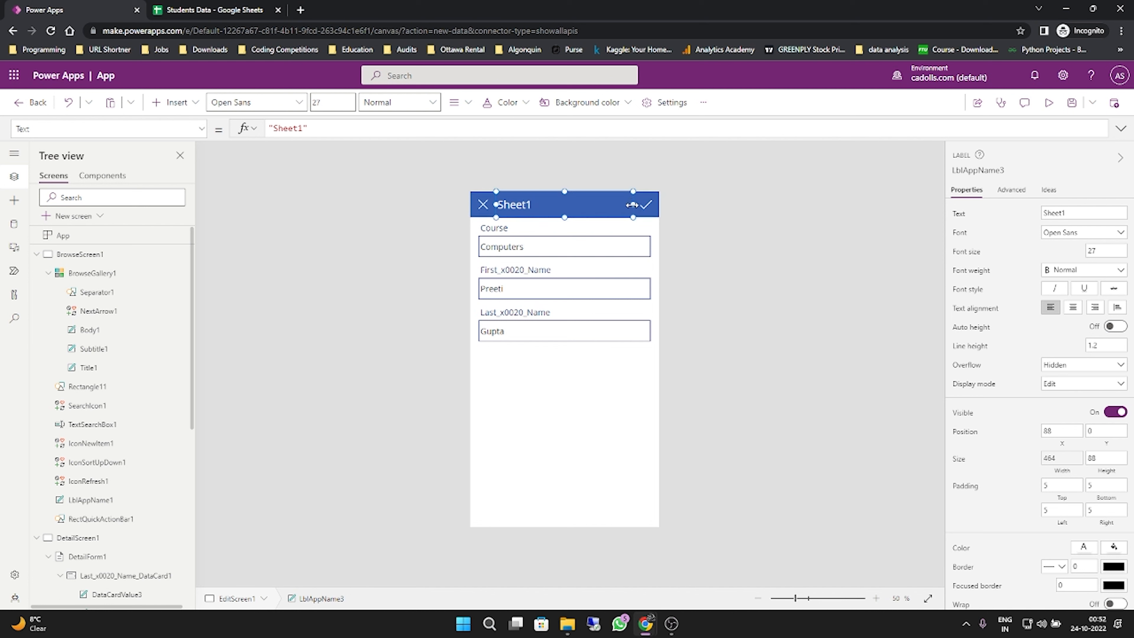
pyautogui.moveTo(634, 204); pyautogui.dragTo(577, 204)
# - Set the color of the edit screen's header rectangle to the orange theme color
pyautogui.click(577, 204)
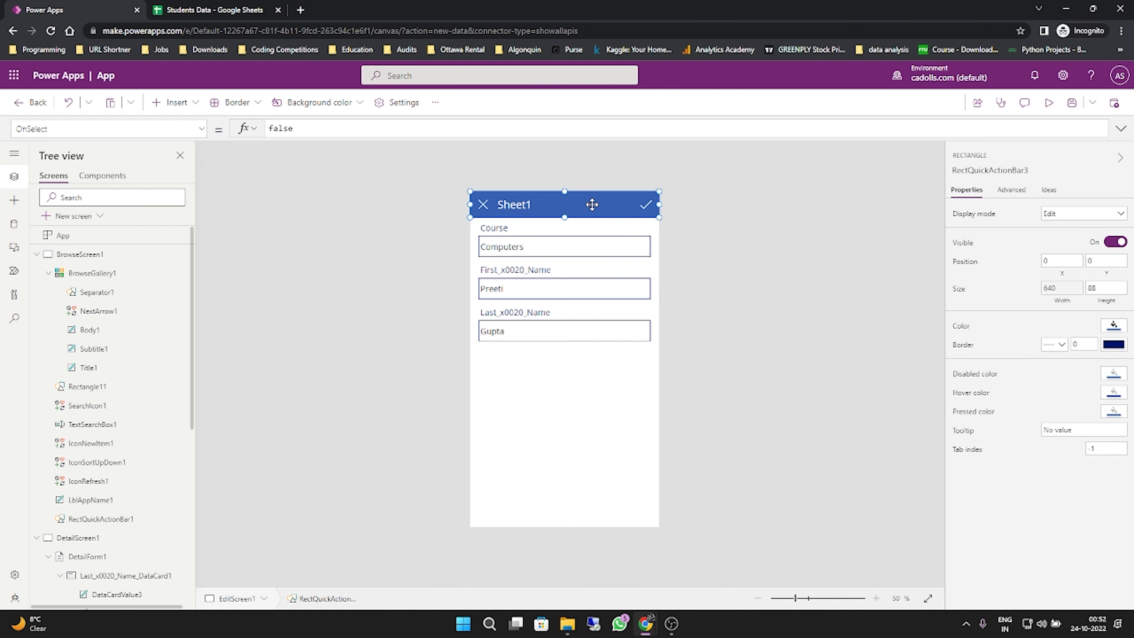
pyautogui.click(1114, 326)
pyautogui.click(1054, 252)
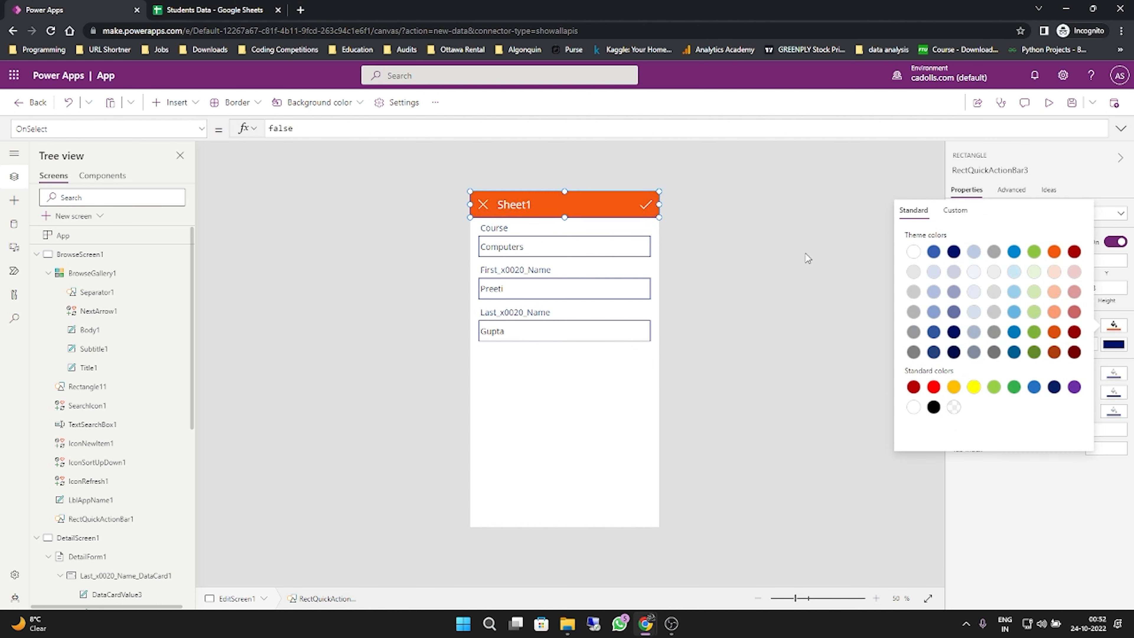
pyautogui.click(808, 258)
# - Change the edit screen's title text to "Student Edit"
pyautogui.click(544, 210)
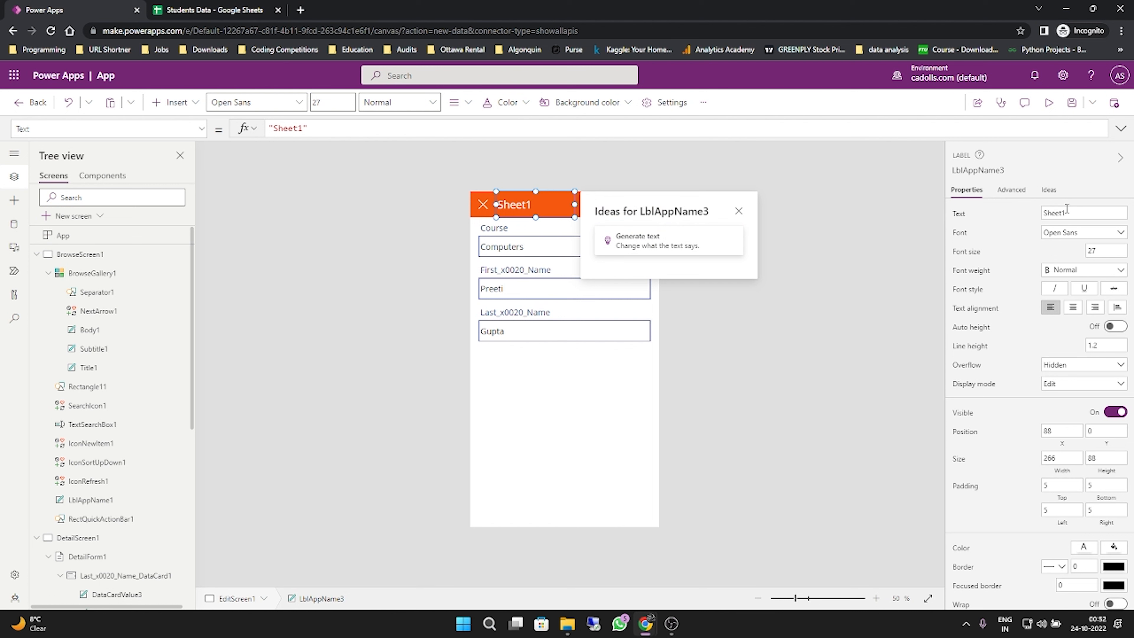
pyautogui.doubleClick(1059, 212)
pyautogui.write('Studen')
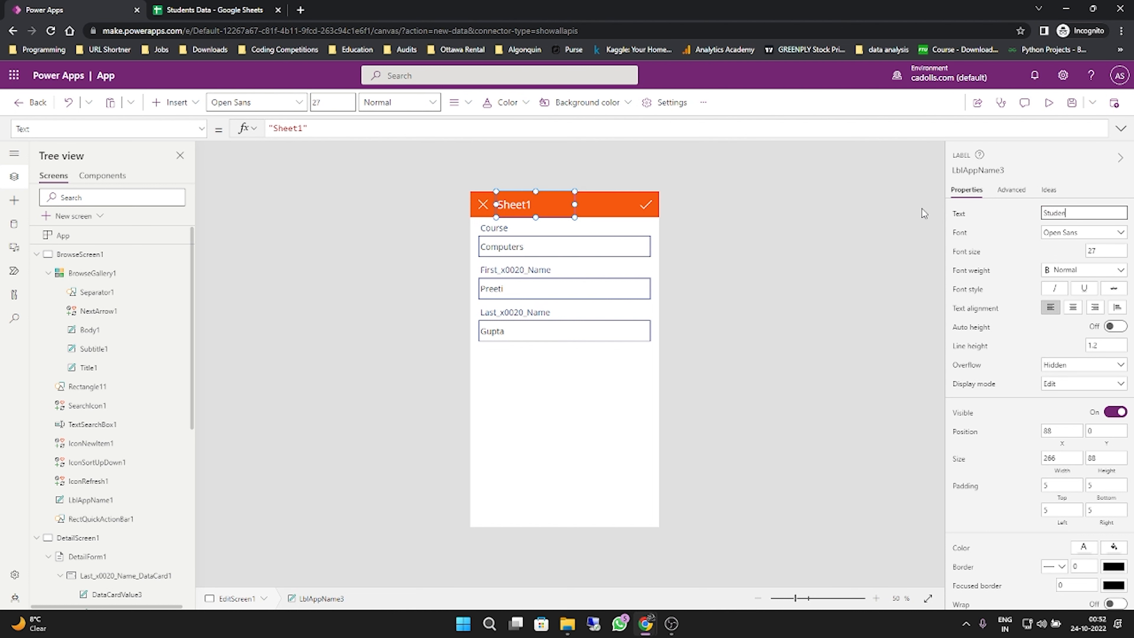
pyautogui.write('t Edit')
pyautogui.click(888, 231)
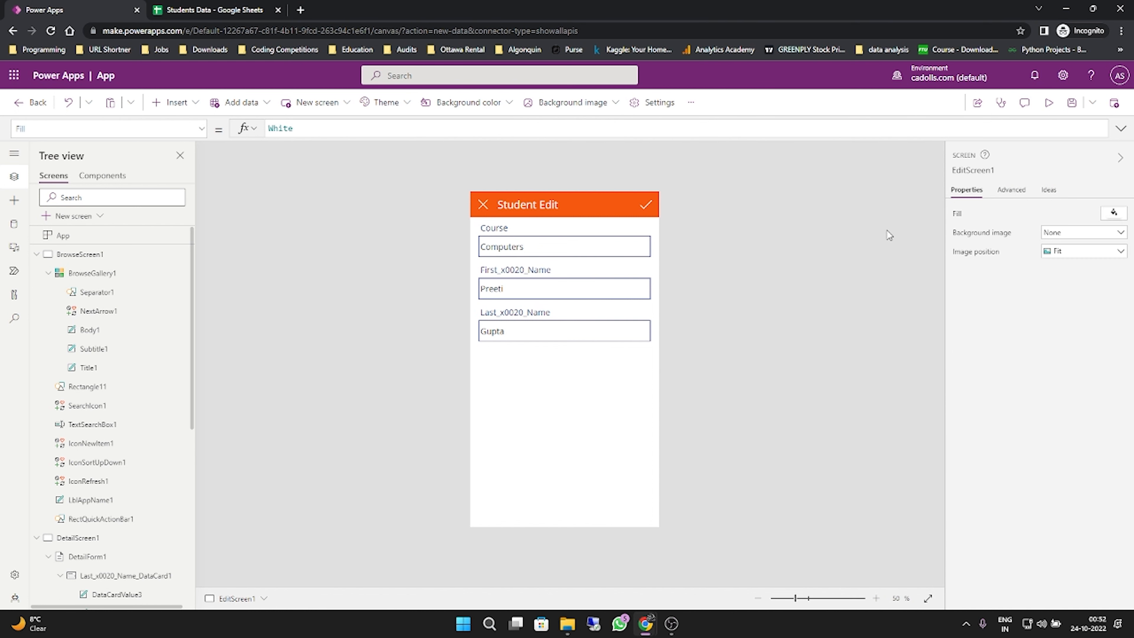
# - Set the font weight of the Course field label on the edit screen to Bold
pyautogui.click(502, 228)
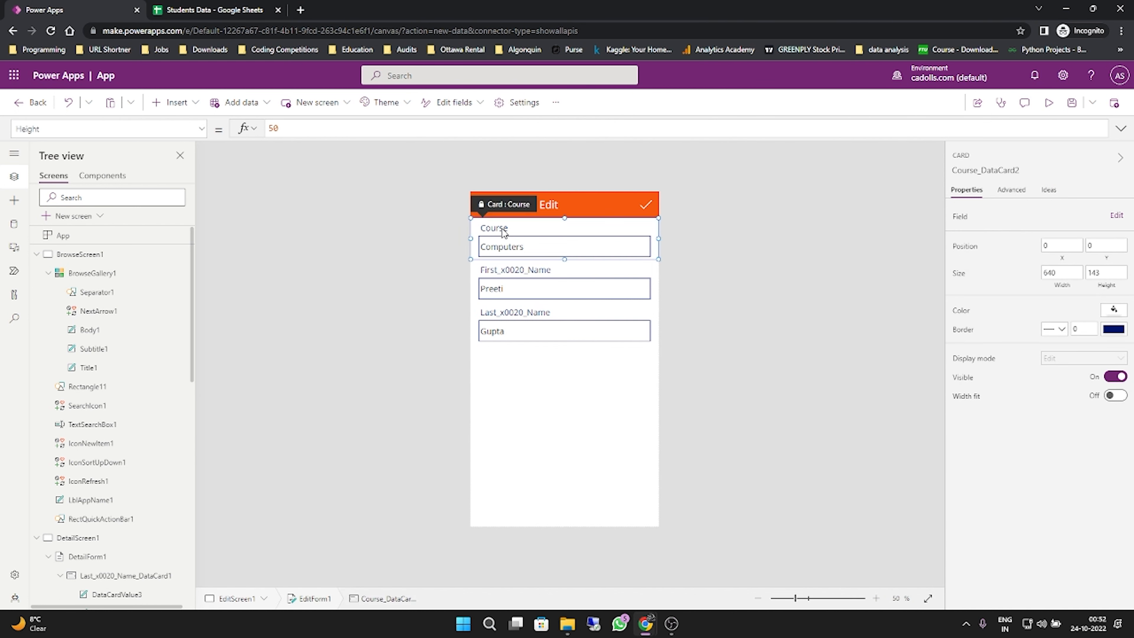
pyautogui.click(502, 228)
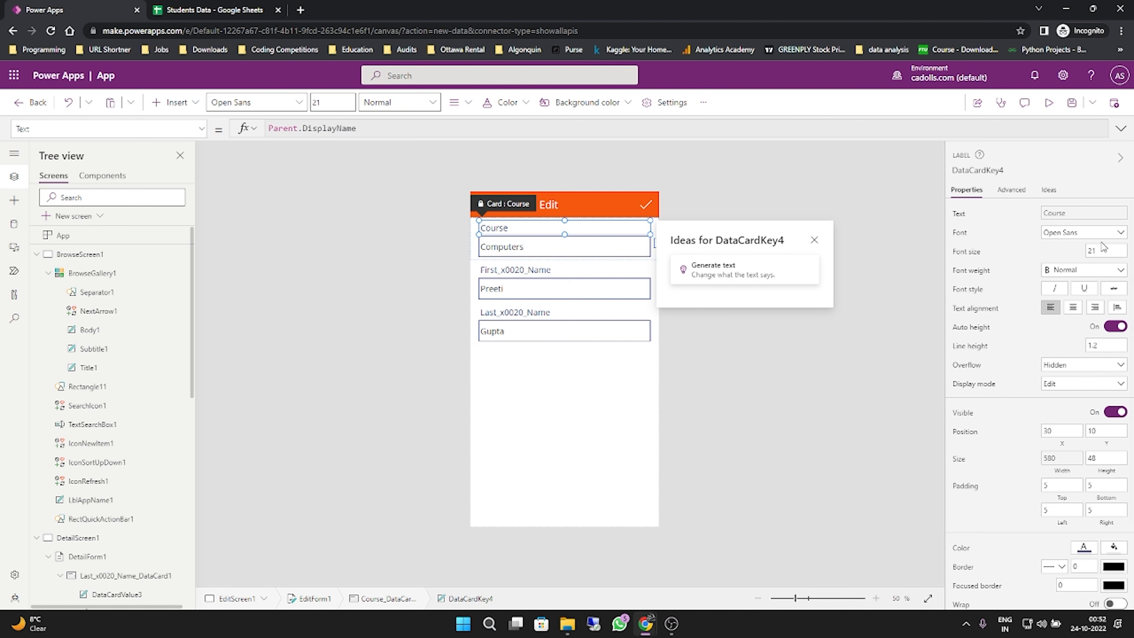
pyautogui.click(1096, 271)
pyautogui.click(1067, 286)
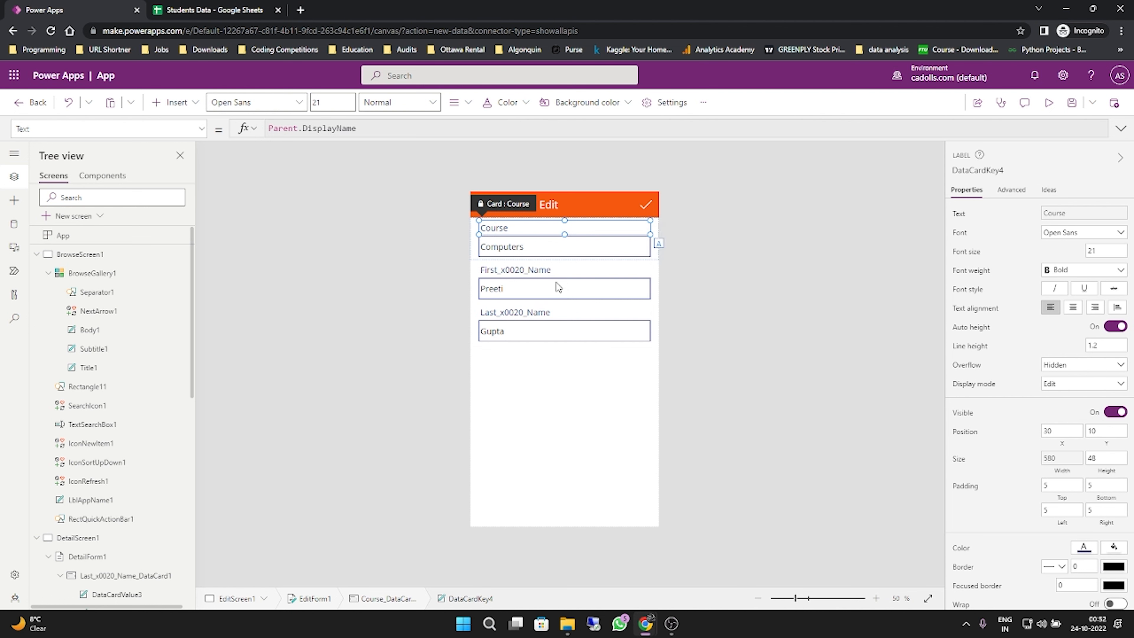
# - Set the font weight of the First_x0020_Name field label on the edit screen to Bold
pyautogui.click(527, 275)
pyautogui.click(527, 273)
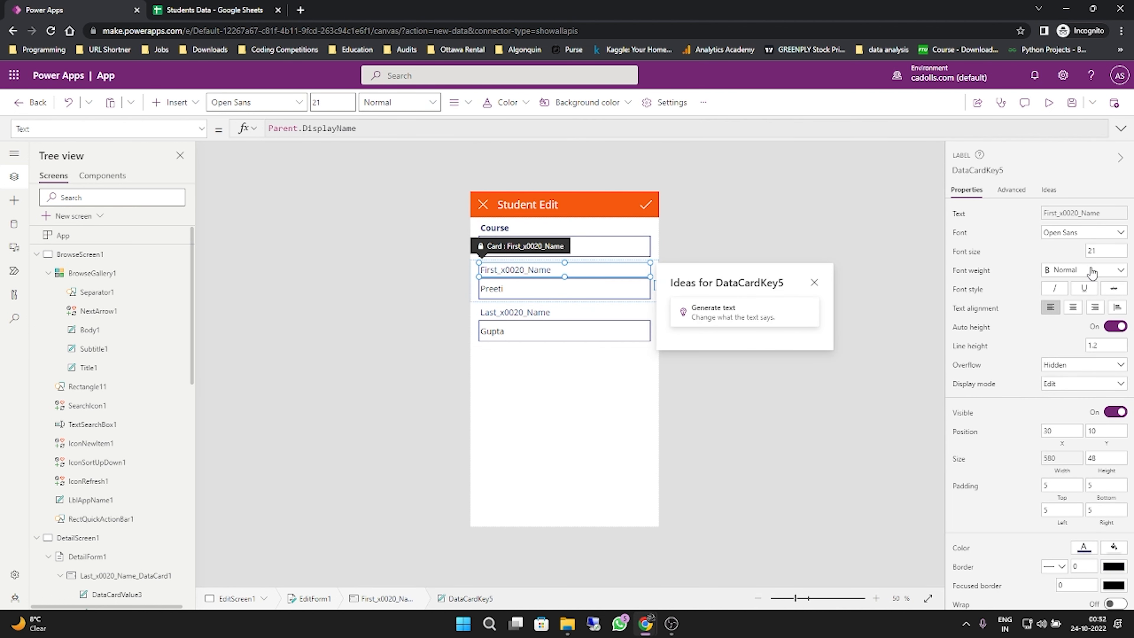
pyautogui.click(1095, 270)
pyautogui.click(1063, 284)
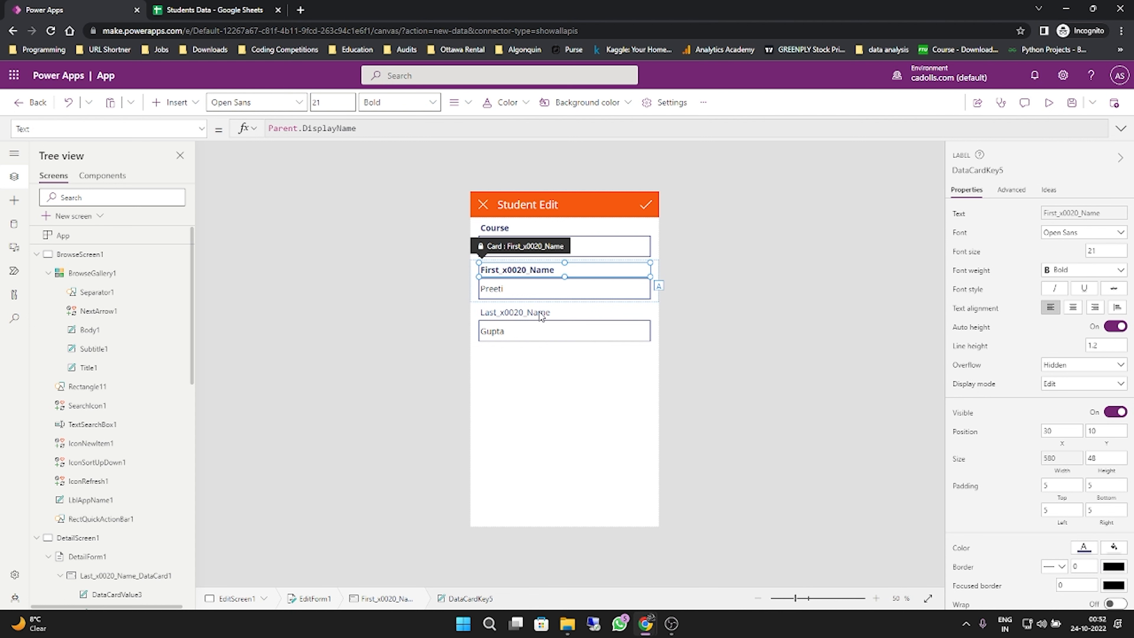
# - Set the font weight of the Last_x0020_Name field label on the edit screen to Bold
pyautogui.click(544, 315)
pyautogui.click(546, 316)
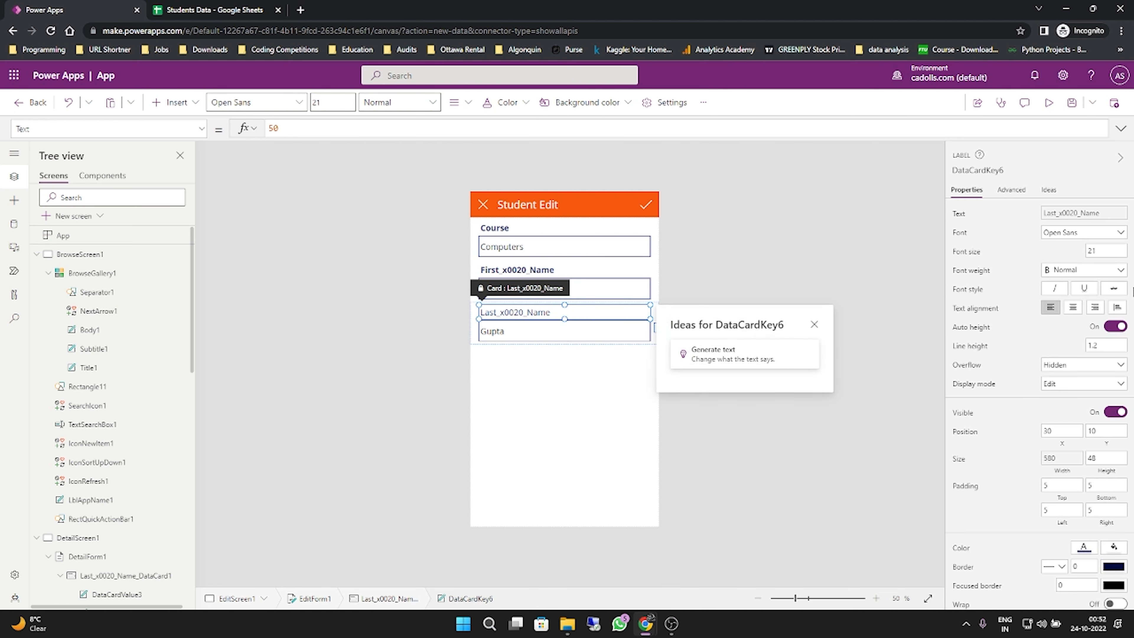
pyautogui.click(1090, 270)
pyautogui.click(1076, 284)
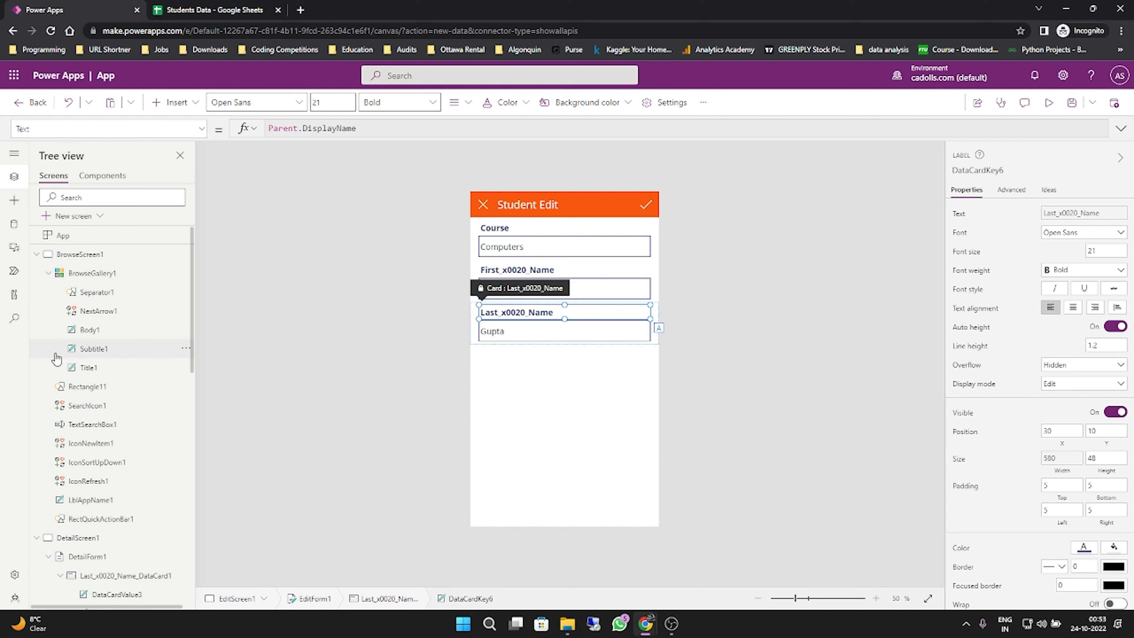
# - Collapse all three screens in the tree view and select BrowseScreen1
pyautogui.click(38, 538)
pyautogui.click(37, 557)
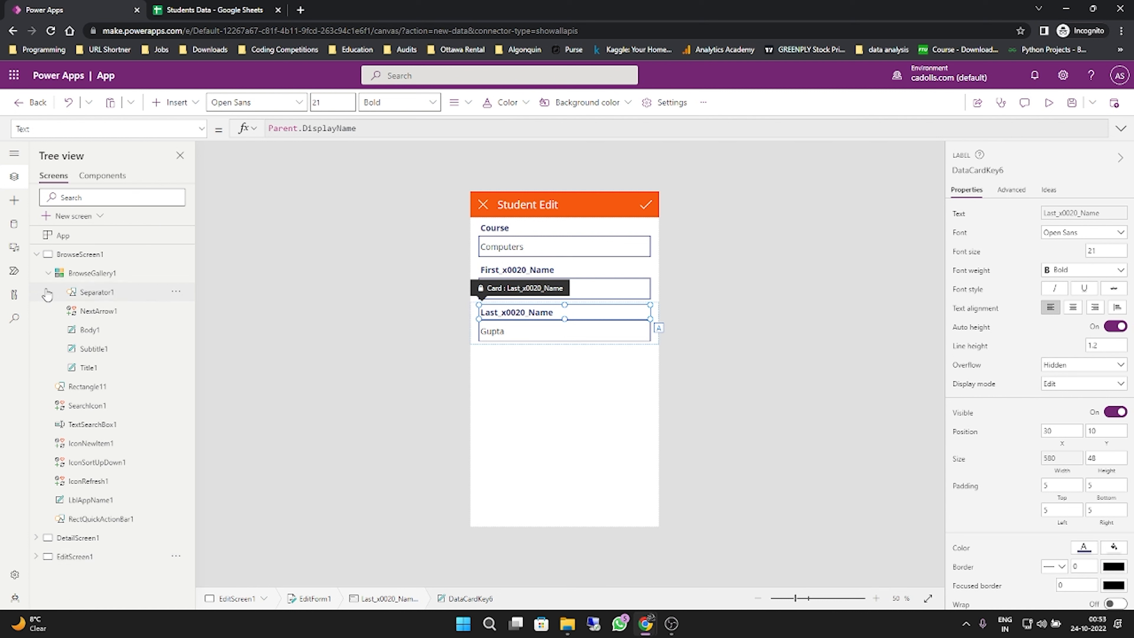
pyautogui.click(38, 256)
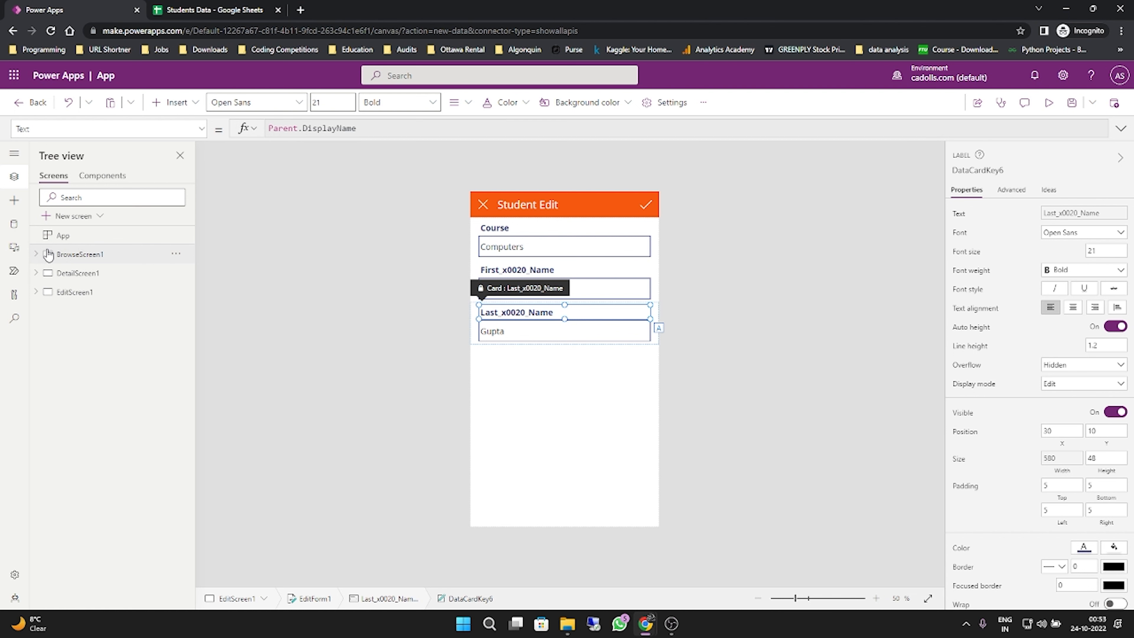
pyautogui.click(49, 255)
# - Preview the app, submit the Computers record's edit form without changes and return to the student list
pyautogui.click(1050, 103)
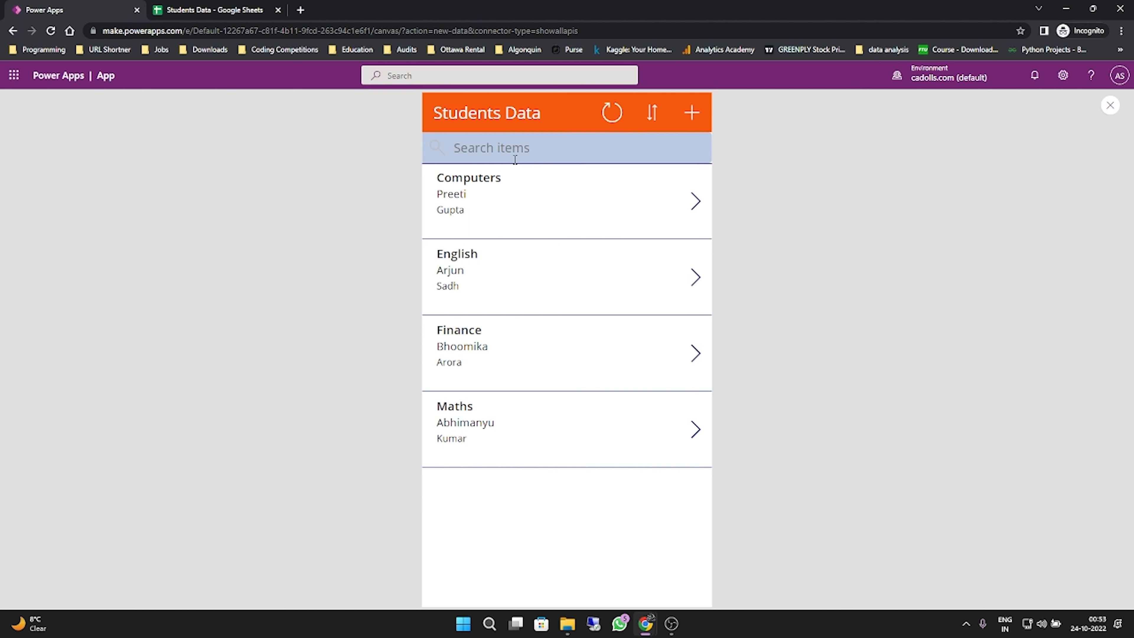
pyautogui.click(695, 201)
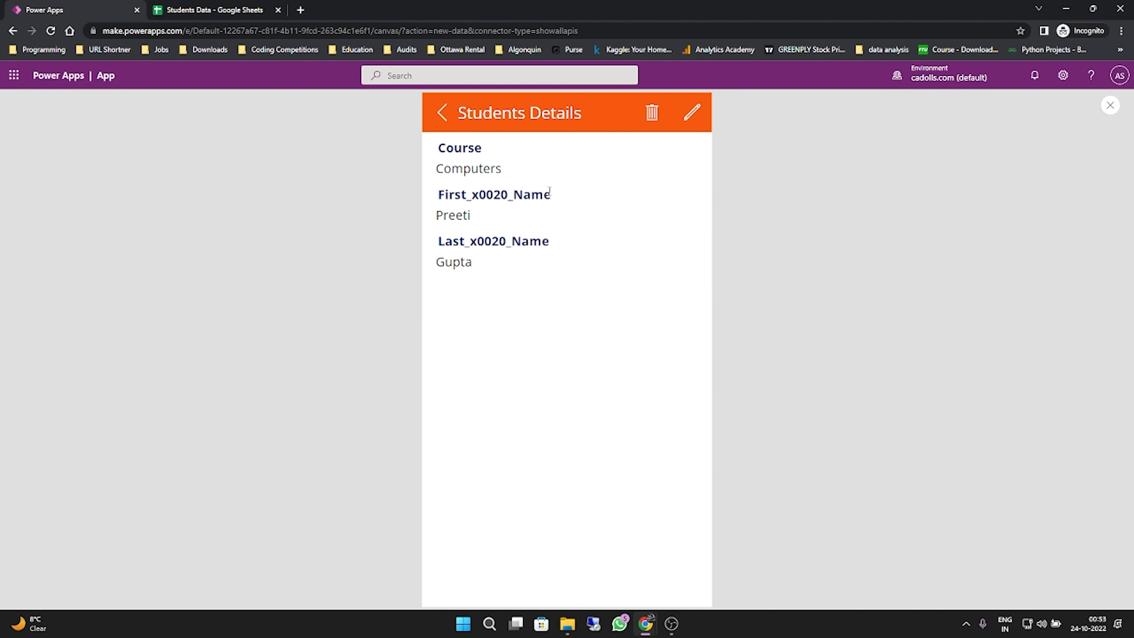
pyautogui.click(693, 113)
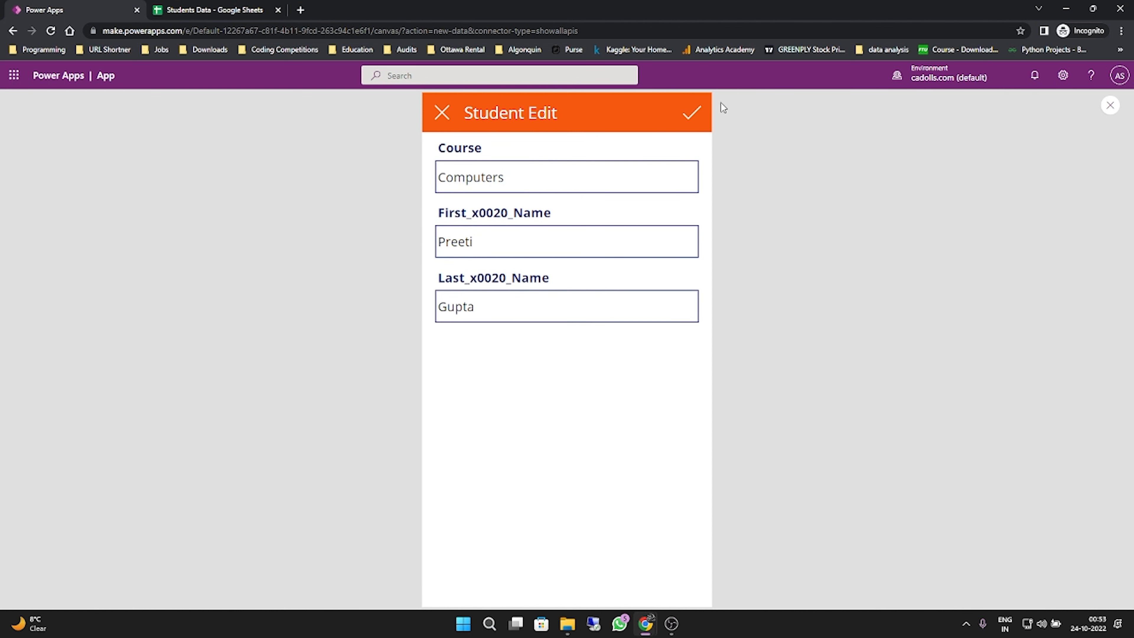
pyautogui.click(700, 115)
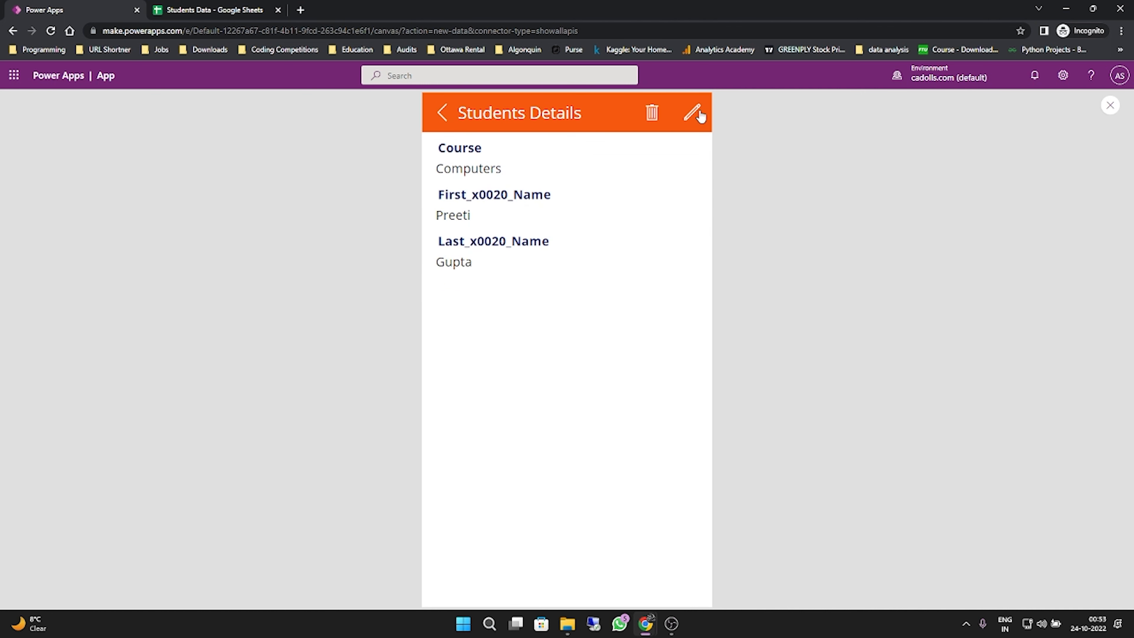
pyautogui.click(442, 113)
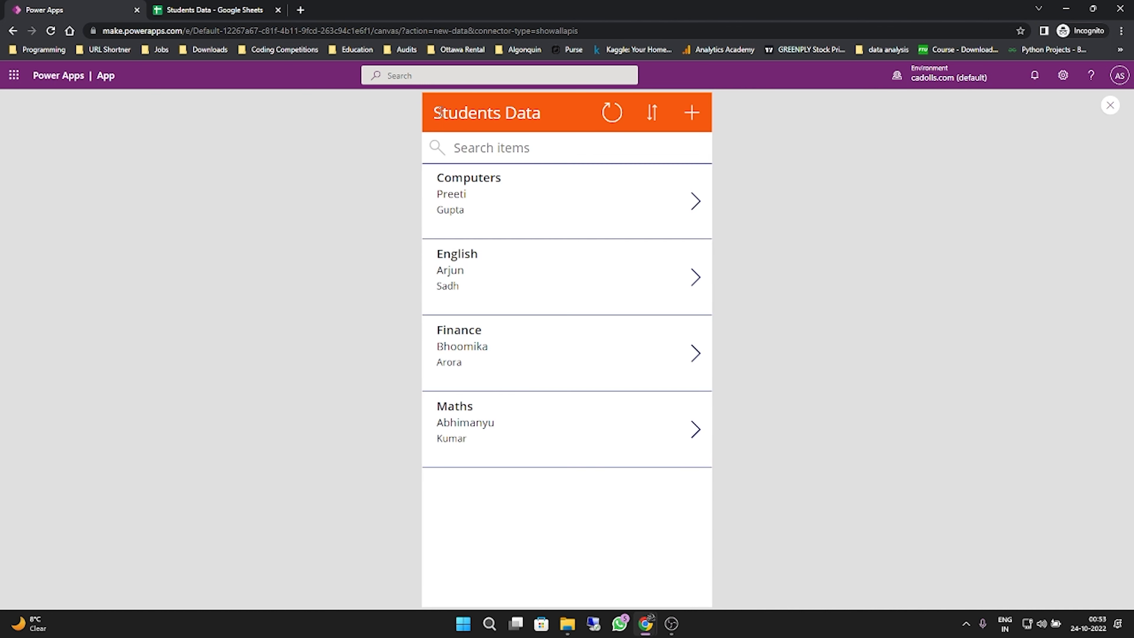
# - Refresh the student list and toggle its alphabetical sort order back and forth
pyautogui.click(618, 118)
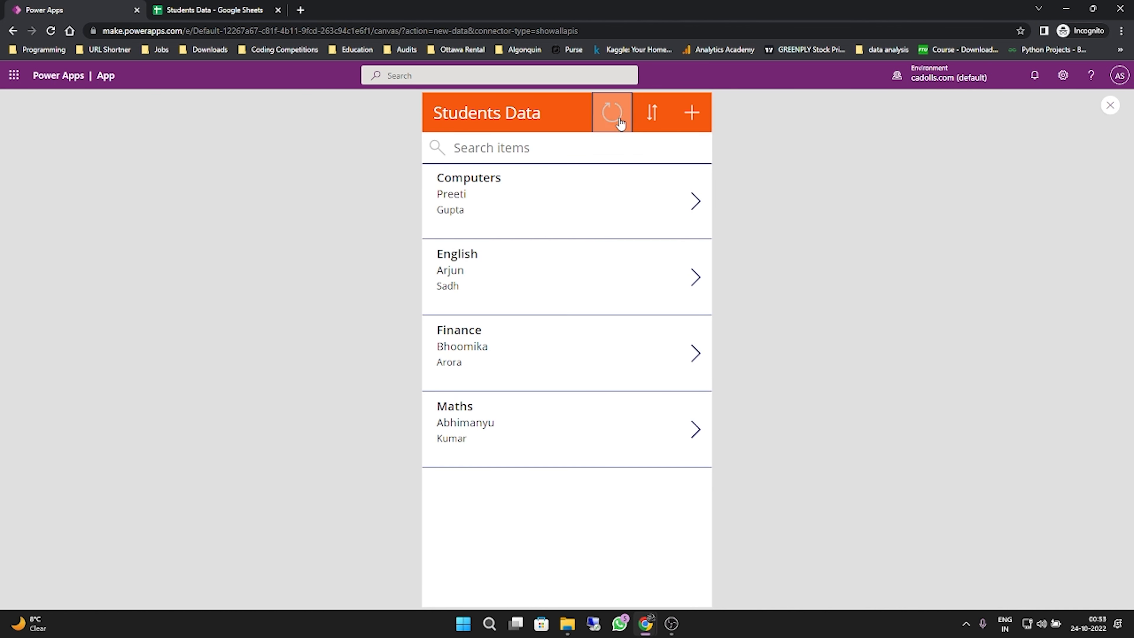
pyautogui.click(650, 116)
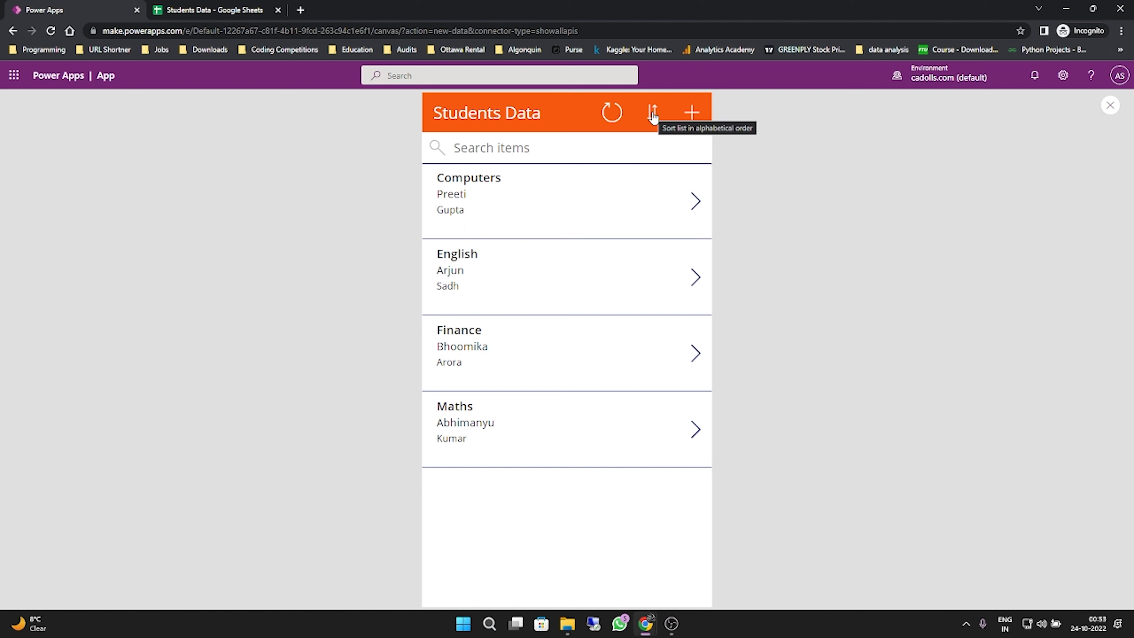
pyautogui.click(653, 116)
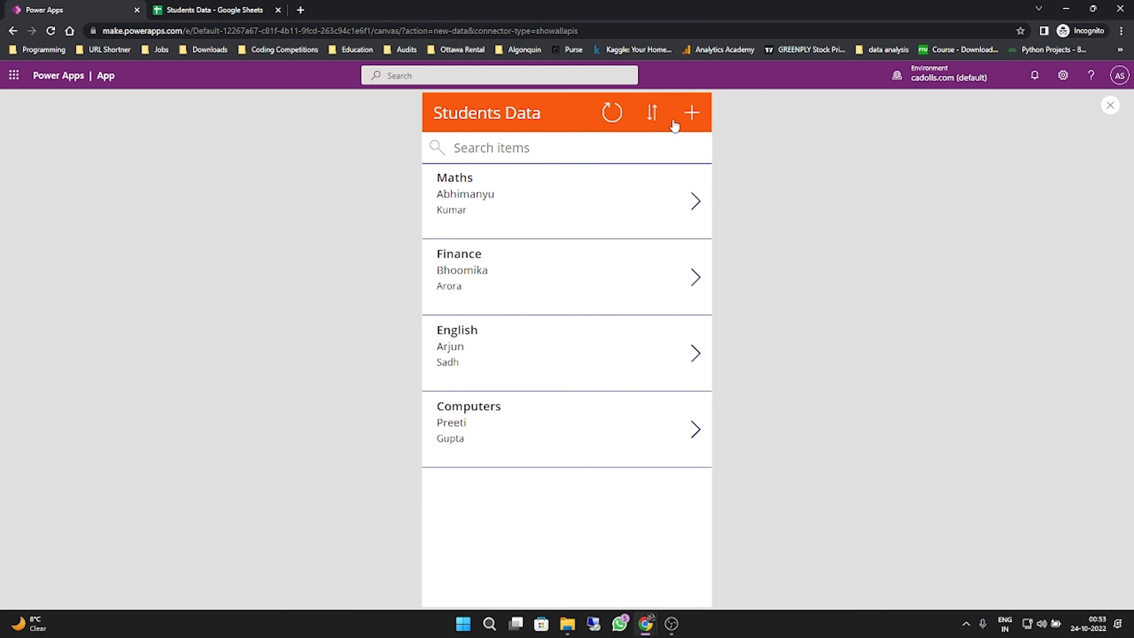
pyautogui.click(658, 114)
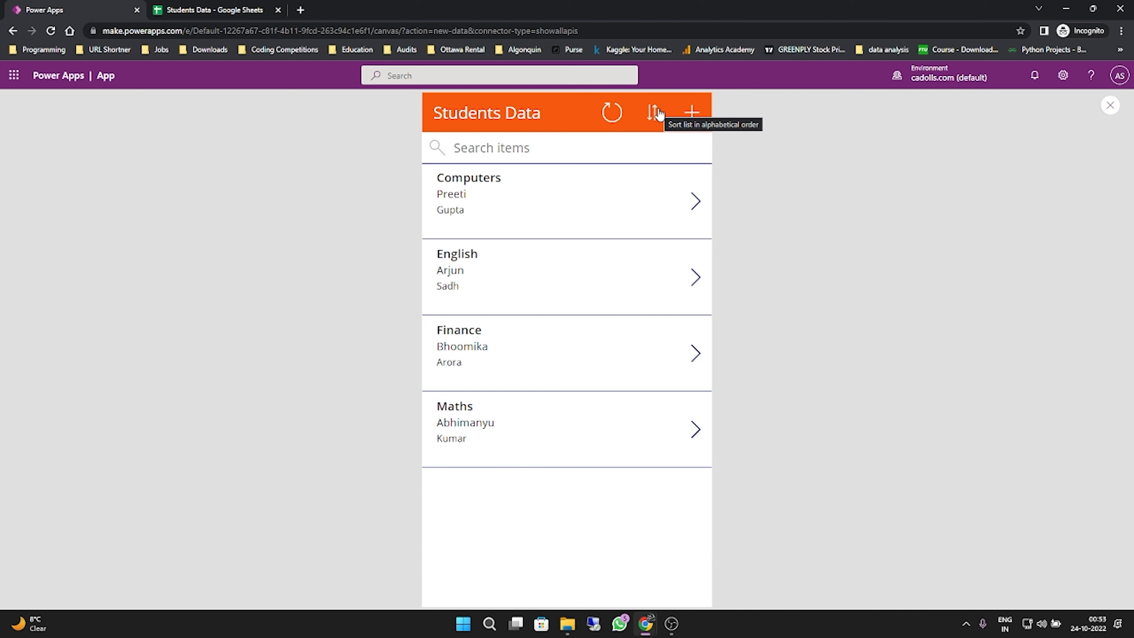
pyautogui.click(659, 114)
pyautogui.click(657, 112)
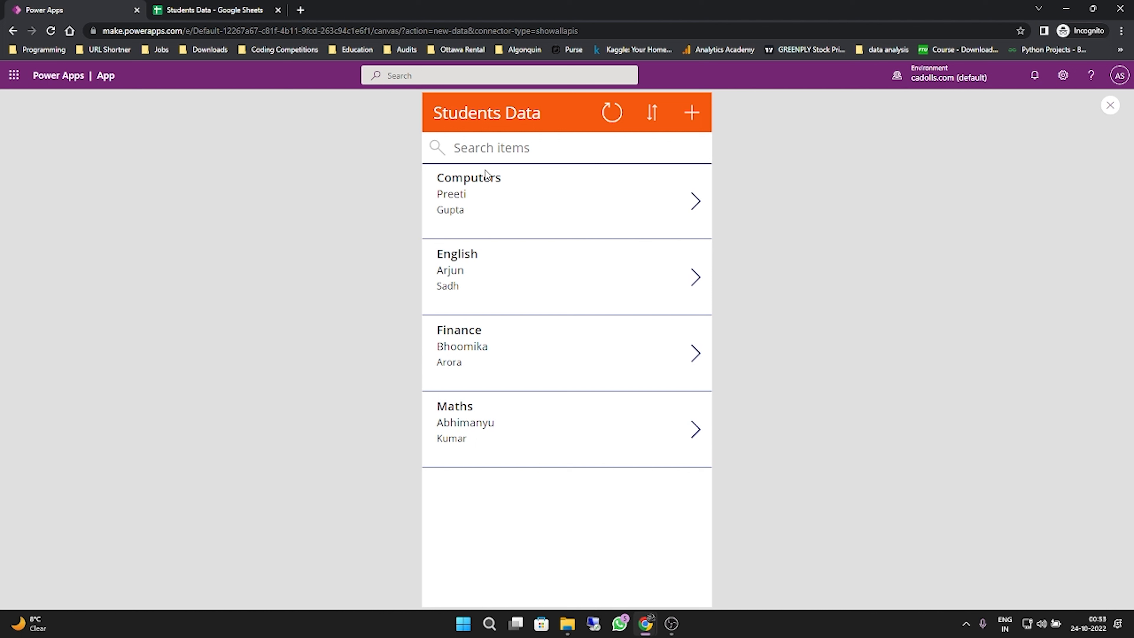
# - Start a new student record and set its course to Python
pyautogui.click(702, 115)
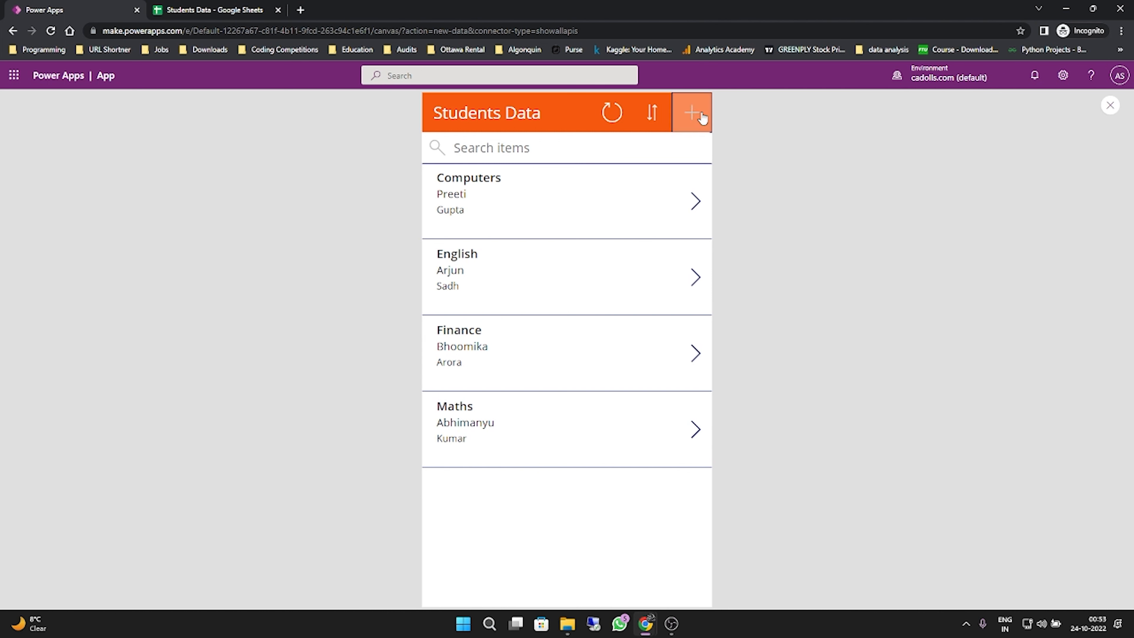
pyautogui.click(465, 178)
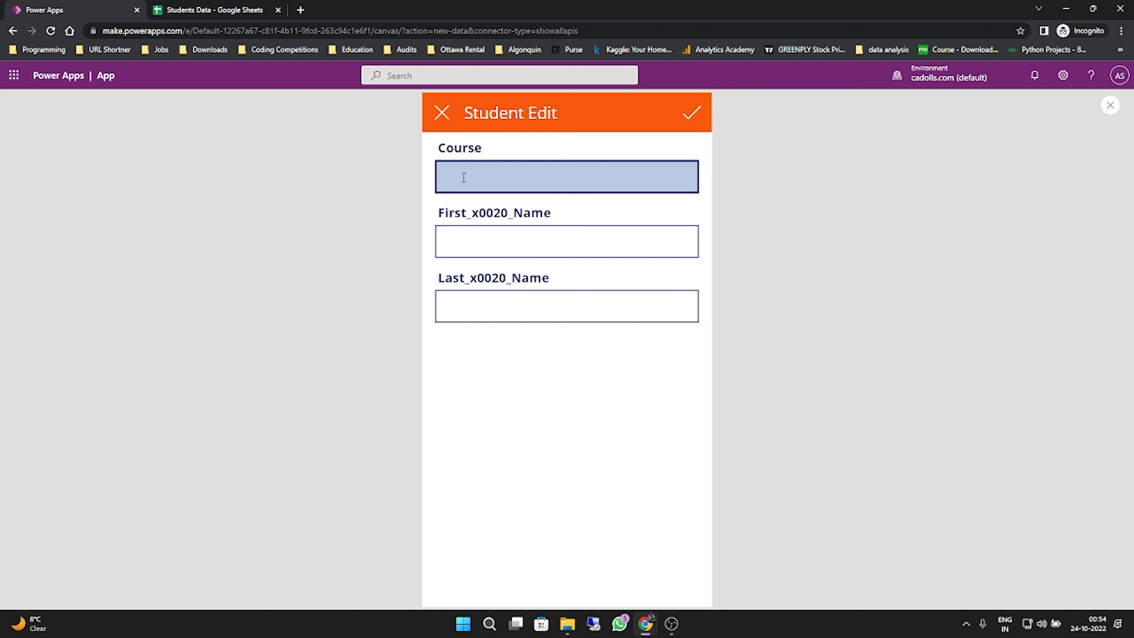
pyautogui.write('Python')
pyautogui.press('Tab')
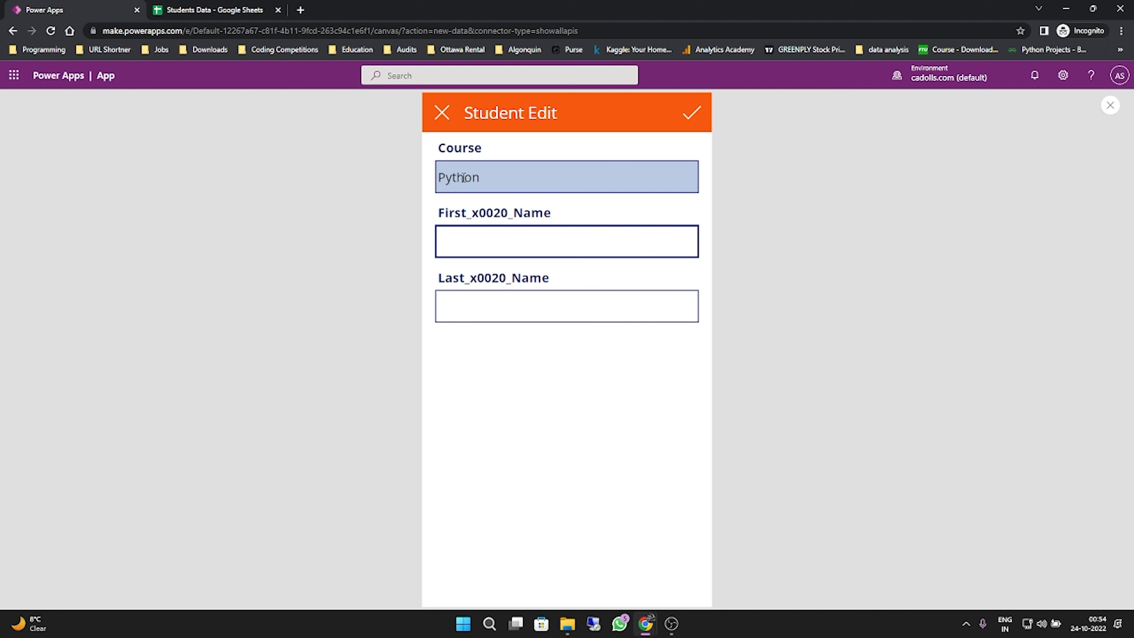
# - Enter the student's first and last name in the new Python record and save it
pyautogui.write('Sanjeev')
pyautogui.press('Tab')
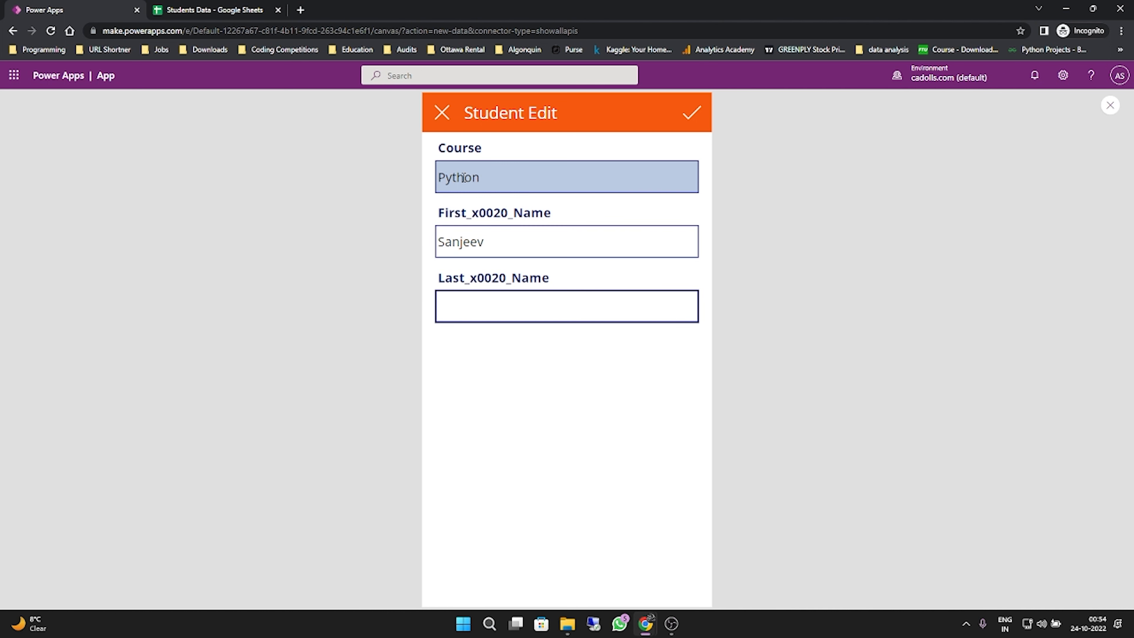
pyautogui.write('Kumar')
pyautogui.click(703, 115)
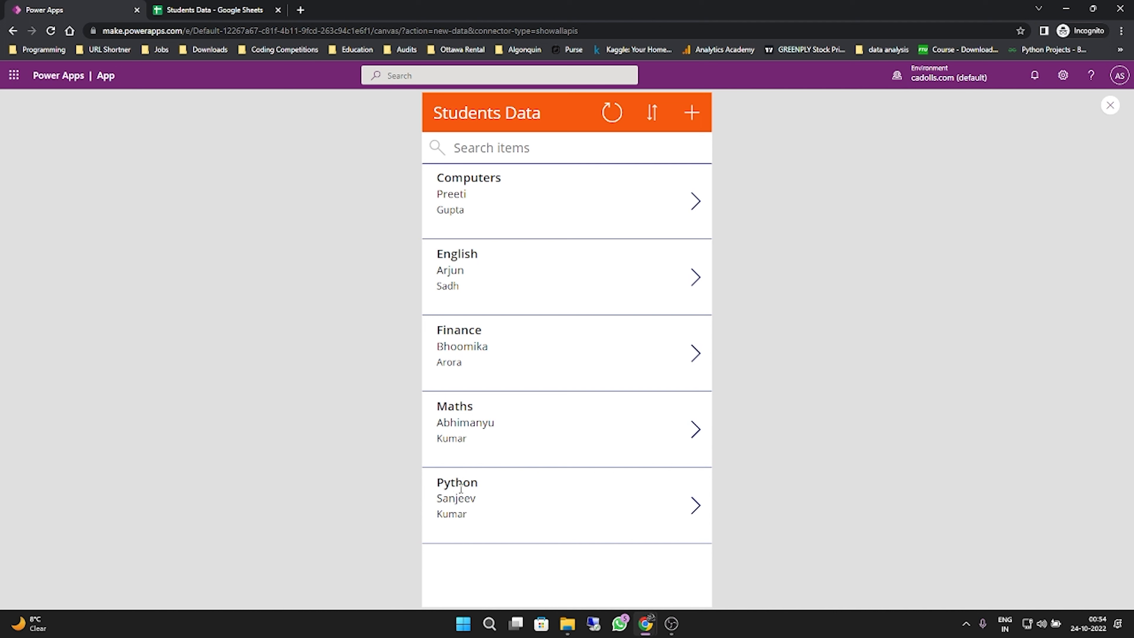
# - Refresh the student list and switch to the Students Data spreadsheet in Google Sheets to check for the Python record
pyautogui.click(613, 113)
pyautogui.click(184, 12)
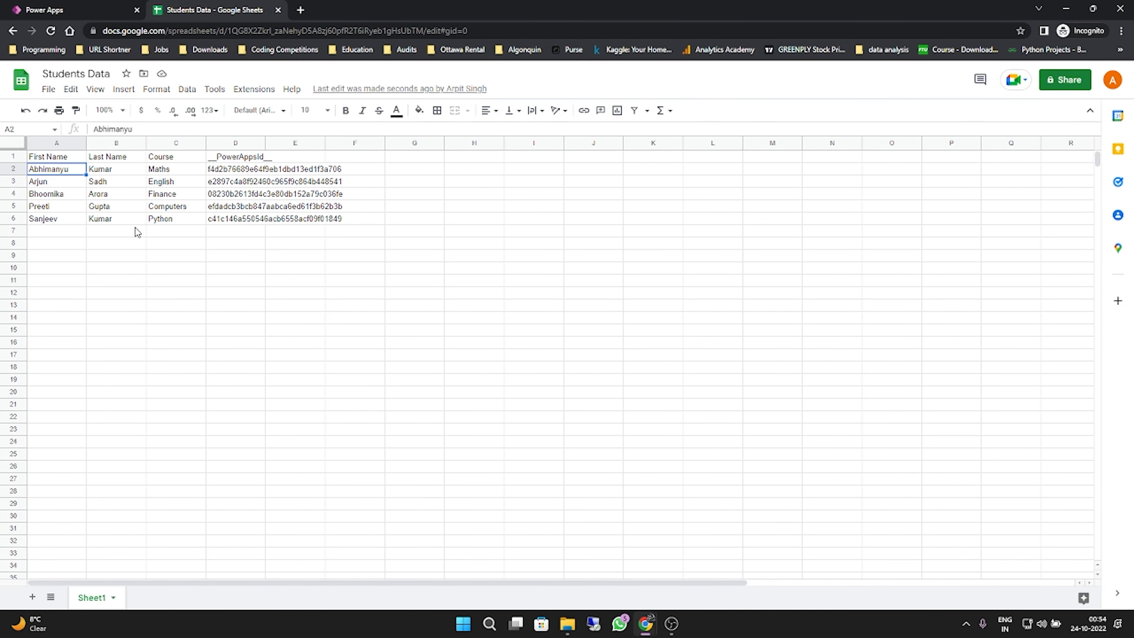
pyautogui.click(66, 231)
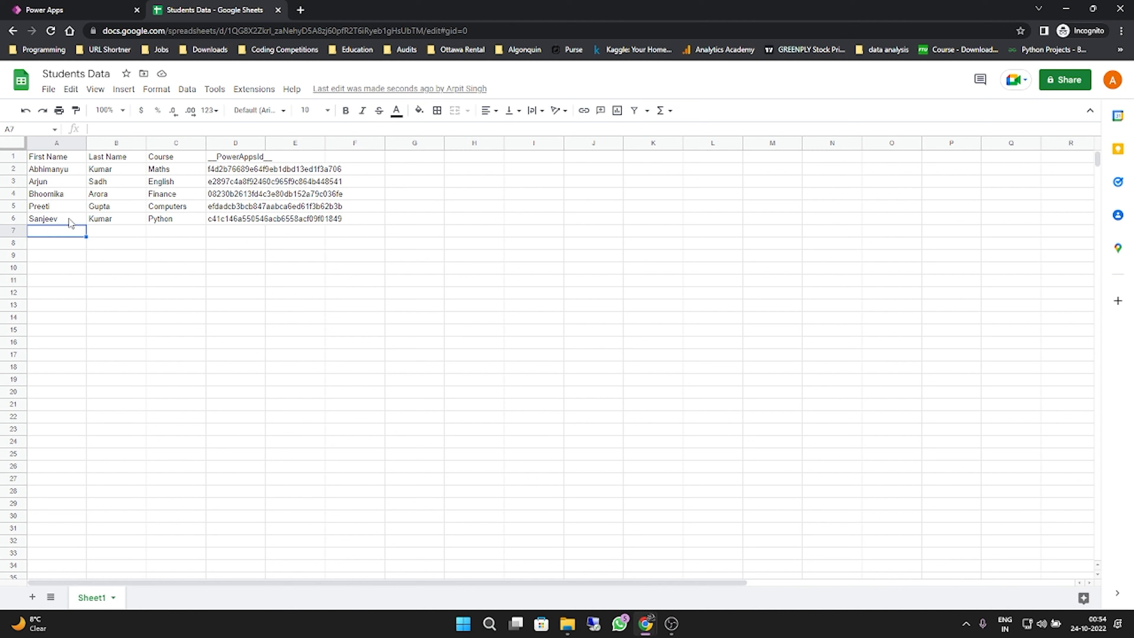
# - Add a new student in row 7 of the sheet with first name, last name and the course Java
pyautogui.write('Akshay')
pyautogui.press('Tab')
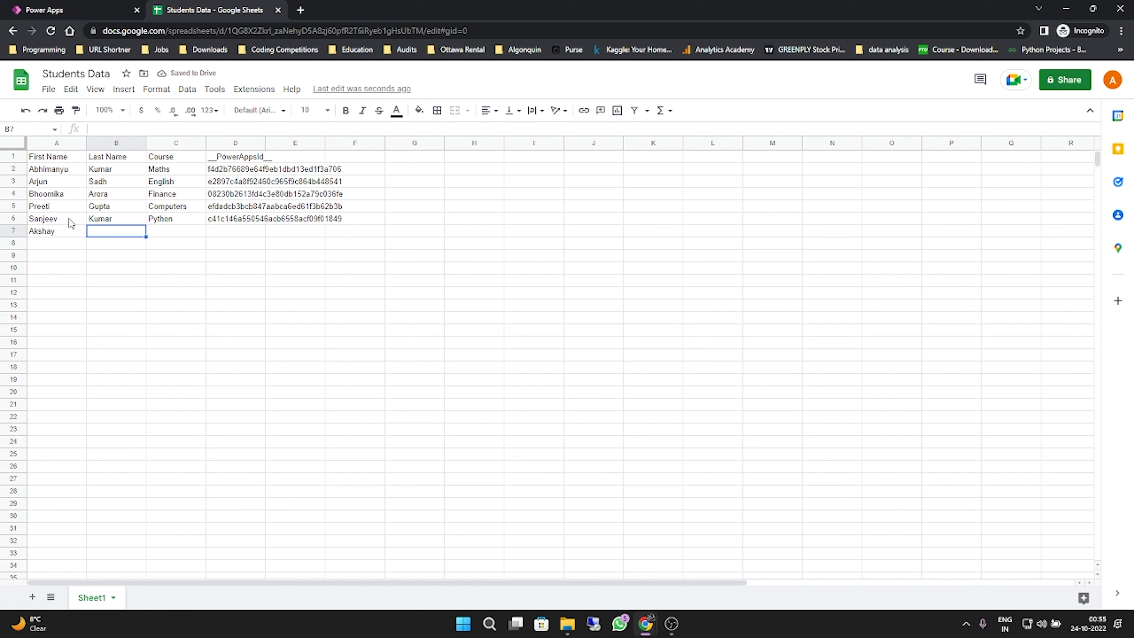
pyautogui.write('Khanna')
pyautogui.press('Tab')
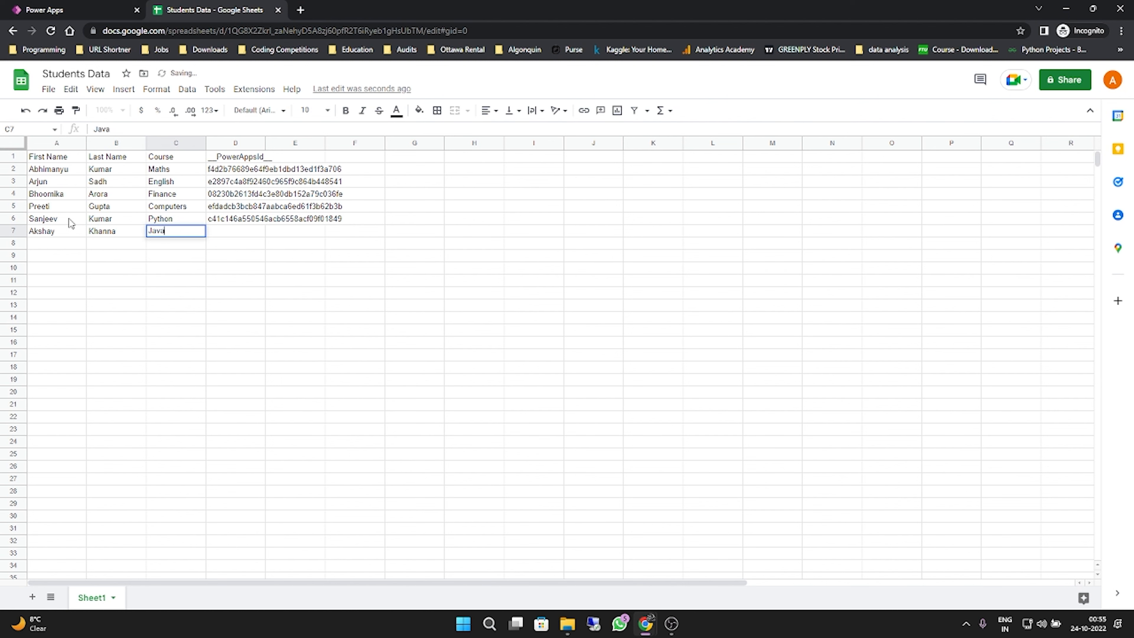
pyautogui.press('Return')
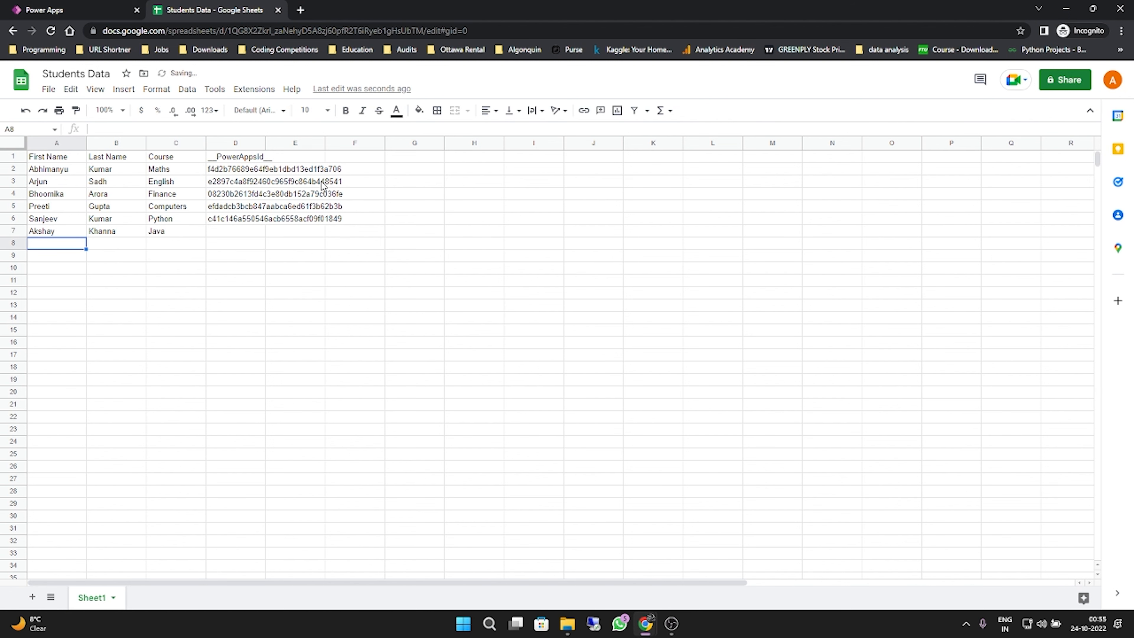
# - Switch to Power Apps and refresh the previewed student list to check for the Java record, closing the preview
pyautogui.hotkey('ctrl', 'Tab')
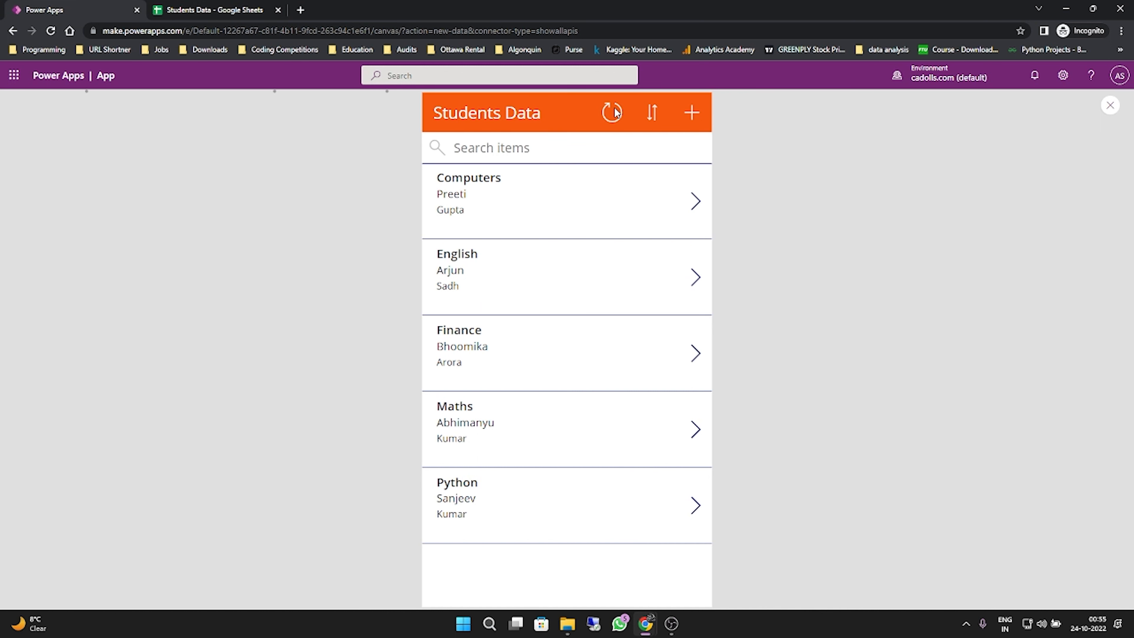
pyautogui.click(615, 112)
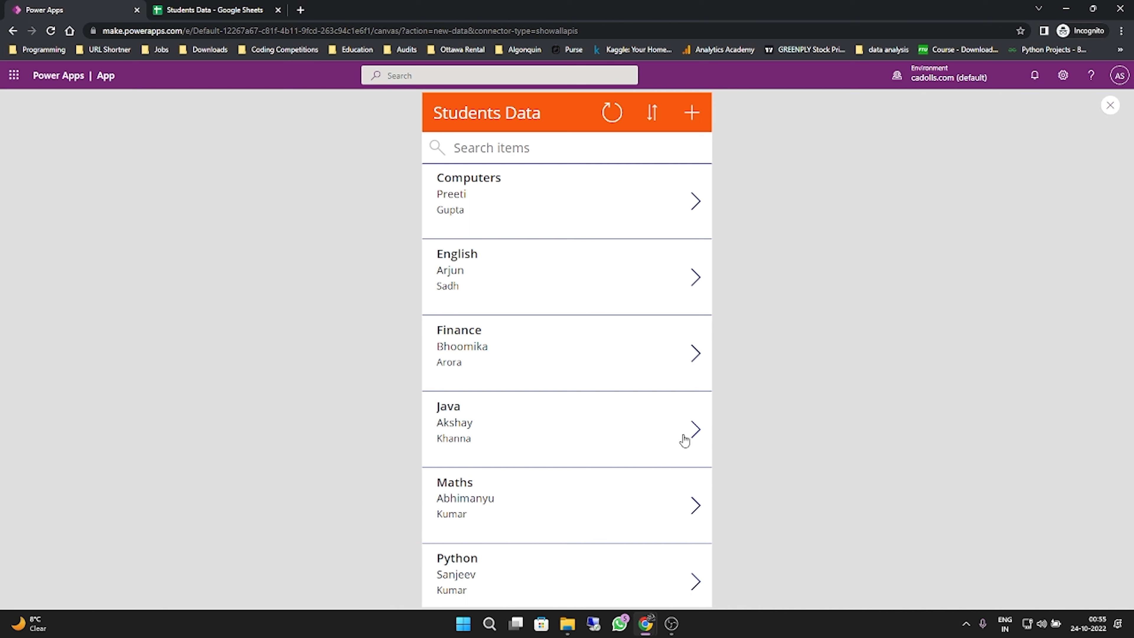
pyautogui.click(1112, 109)
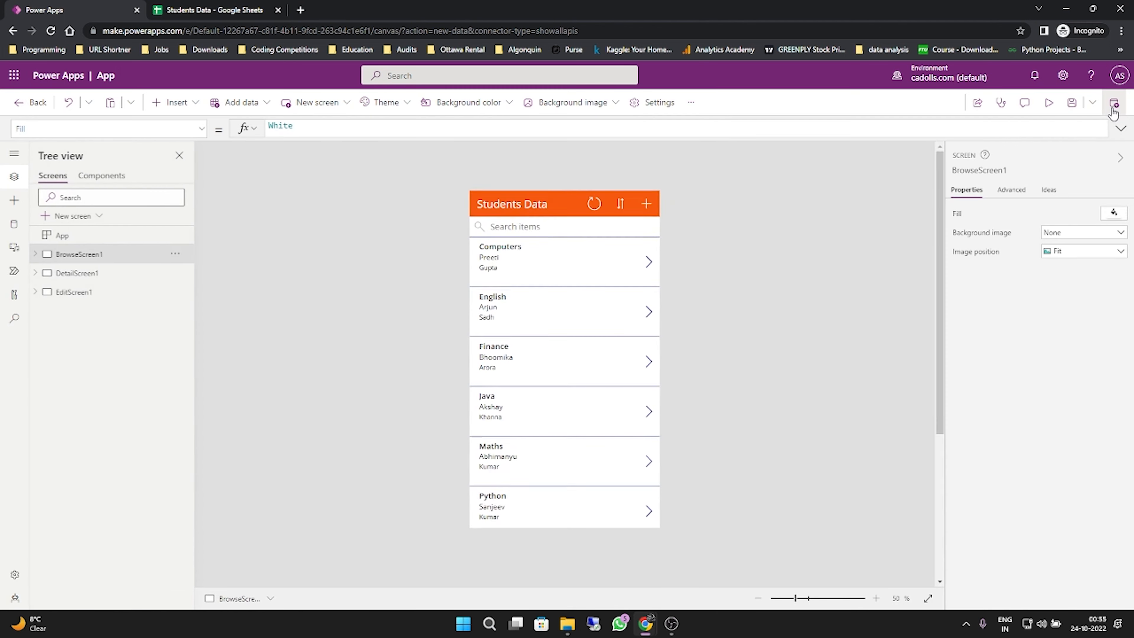
# - On BrowseScreen1, move the gallery's course label to about X 104, Y 66 and the last-name label to about X 39, Y 50
pyautogui.click(598, 262)
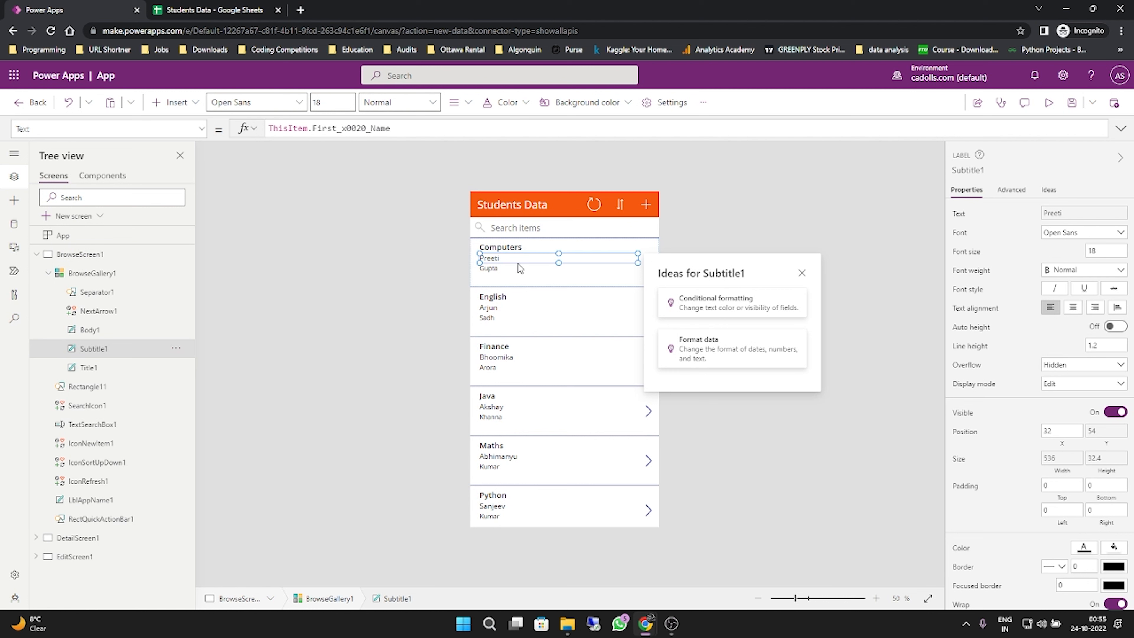
pyautogui.click(705, 224)
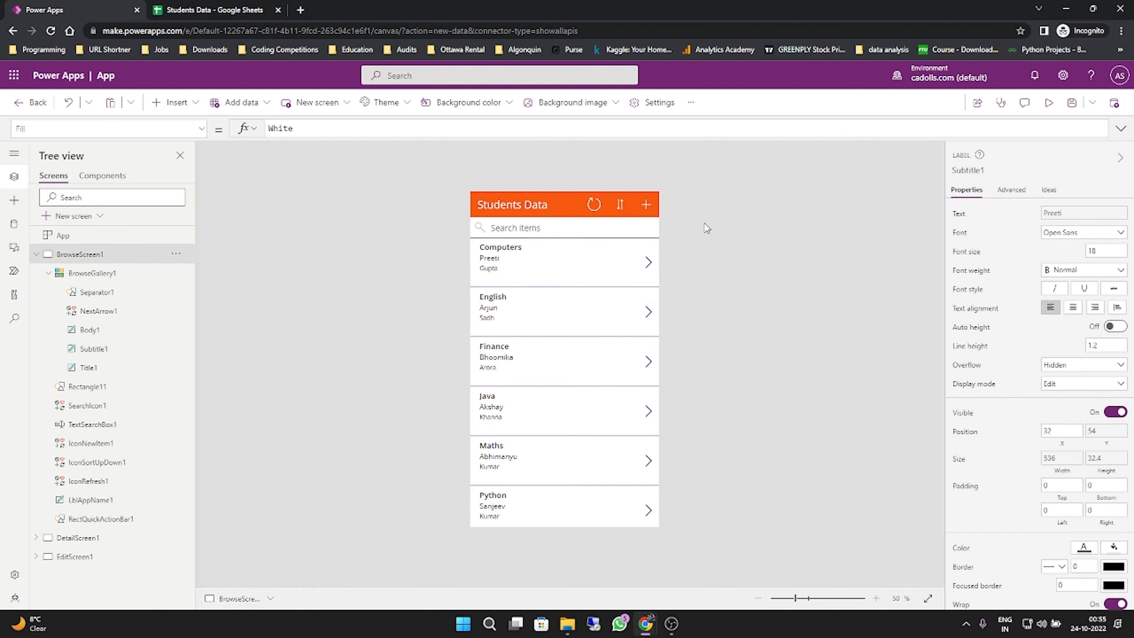
pyautogui.click(503, 256)
pyautogui.moveTo(503, 256); pyautogui.dragTo(550, 261)
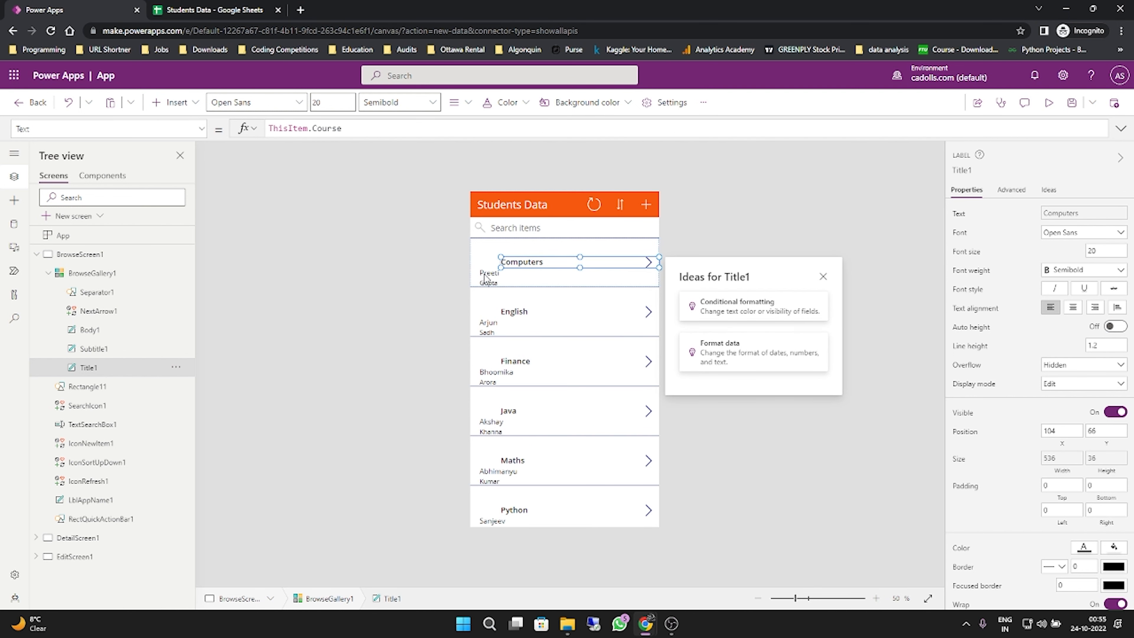
pyautogui.moveTo(485, 278); pyautogui.dragTo(528, 263)
pyautogui.click(530, 270)
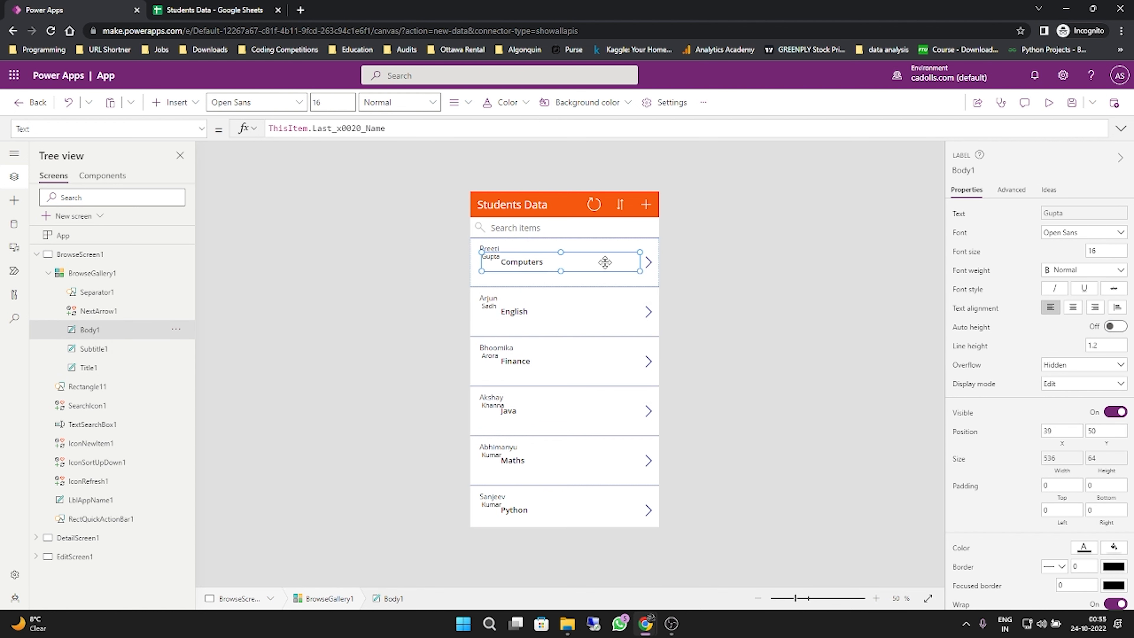
# - Shrink the last-name and course labels and stack the course, about 252 by 38, below the last name at about X 32, Y 114
pyautogui.moveTo(639, 271); pyautogui.dragTo(574, 268)
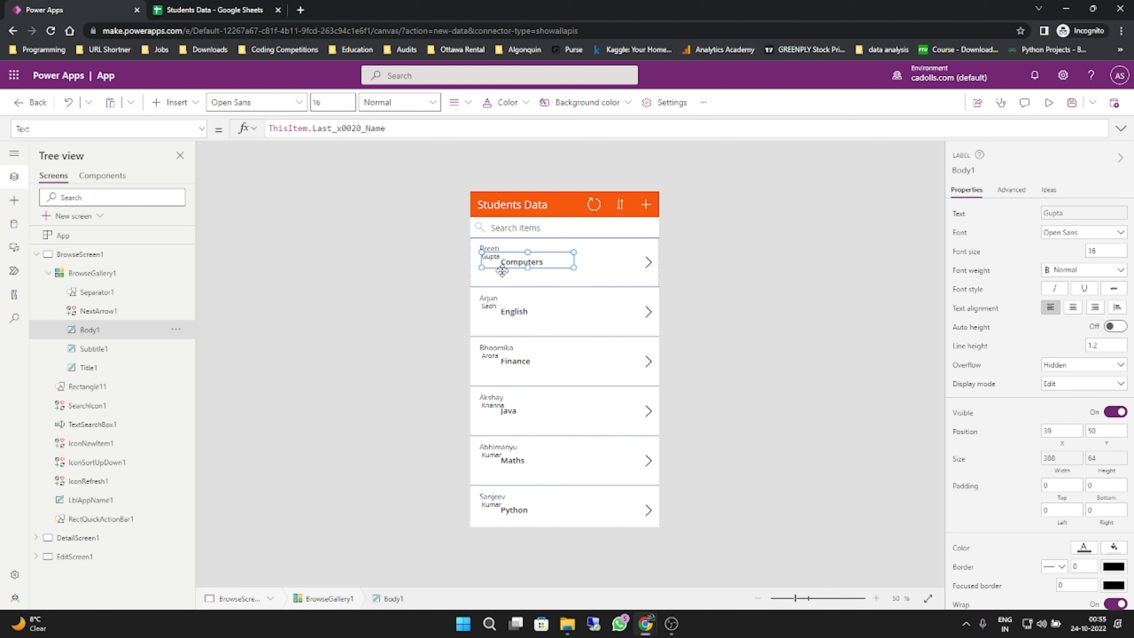
pyautogui.moveTo(482, 254); pyautogui.dragTo(511, 276)
pyautogui.click(527, 262)
pyautogui.click(527, 262)
pyautogui.click(531, 267)
pyautogui.moveTo(638, 282); pyautogui.dragTo(548, 264)
pyautogui.click(500, 263)
# - Enlarge the first-name label to about 543 by 47 with font size 30 and move it to about X 18, Y 7
pyautogui.click(501, 250)
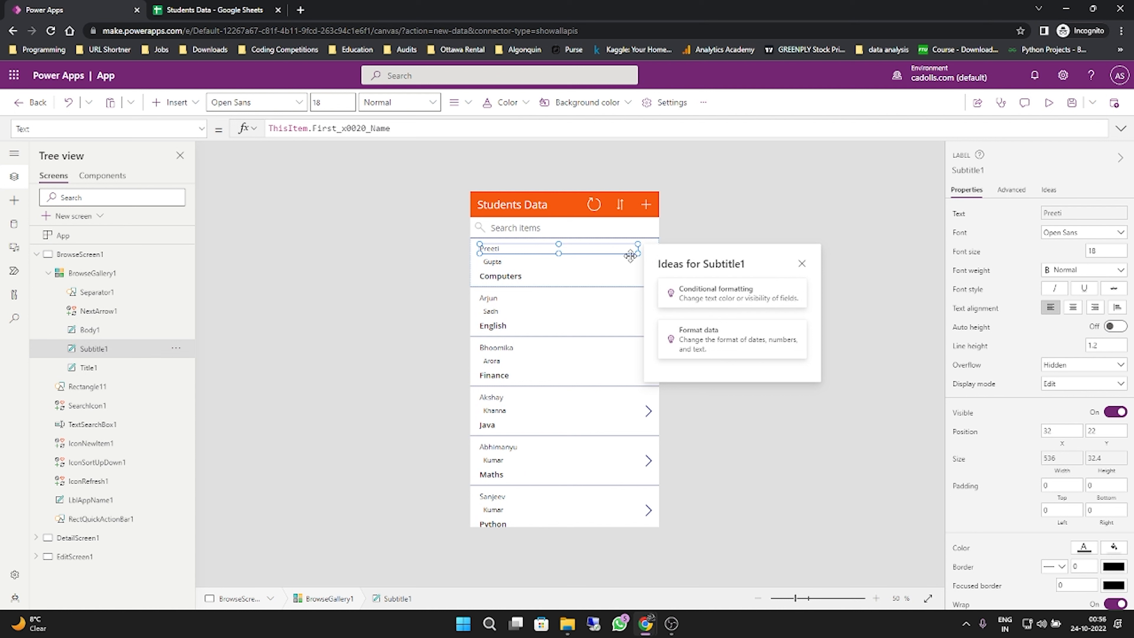
pyautogui.moveTo(637, 257); pyautogui.dragTo(639, 262)
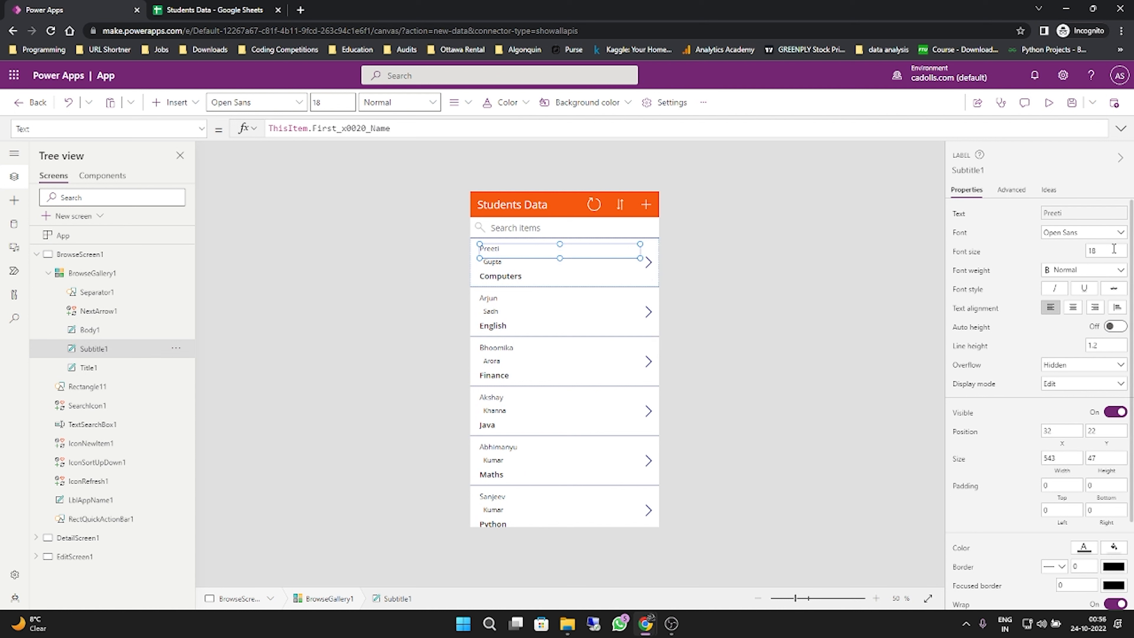
pyautogui.click(1097, 251)
pyautogui.moveTo(1097, 250); pyautogui.dragTo(1075, 253)
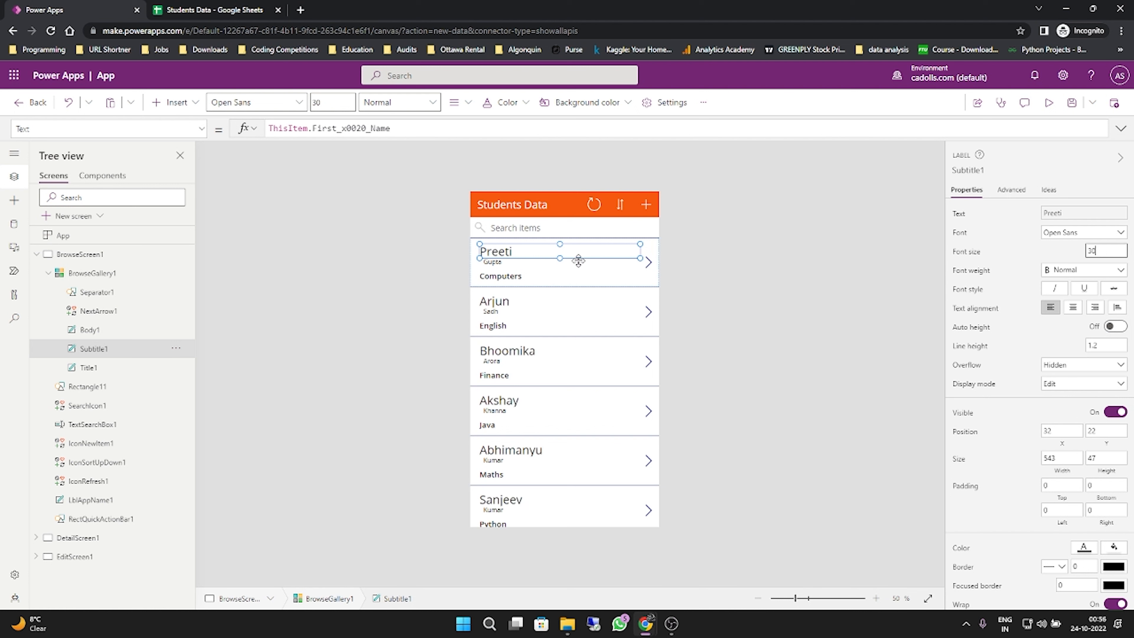
pyautogui.click(526, 249)
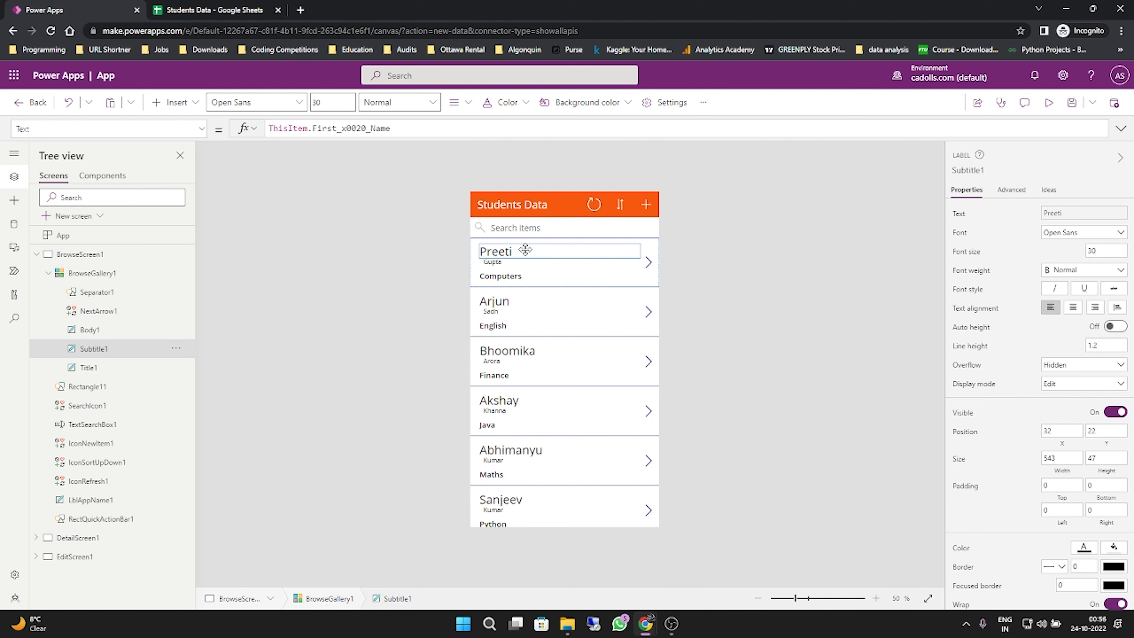
pyautogui.moveTo(526, 249); pyautogui.dragTo(522, 245)
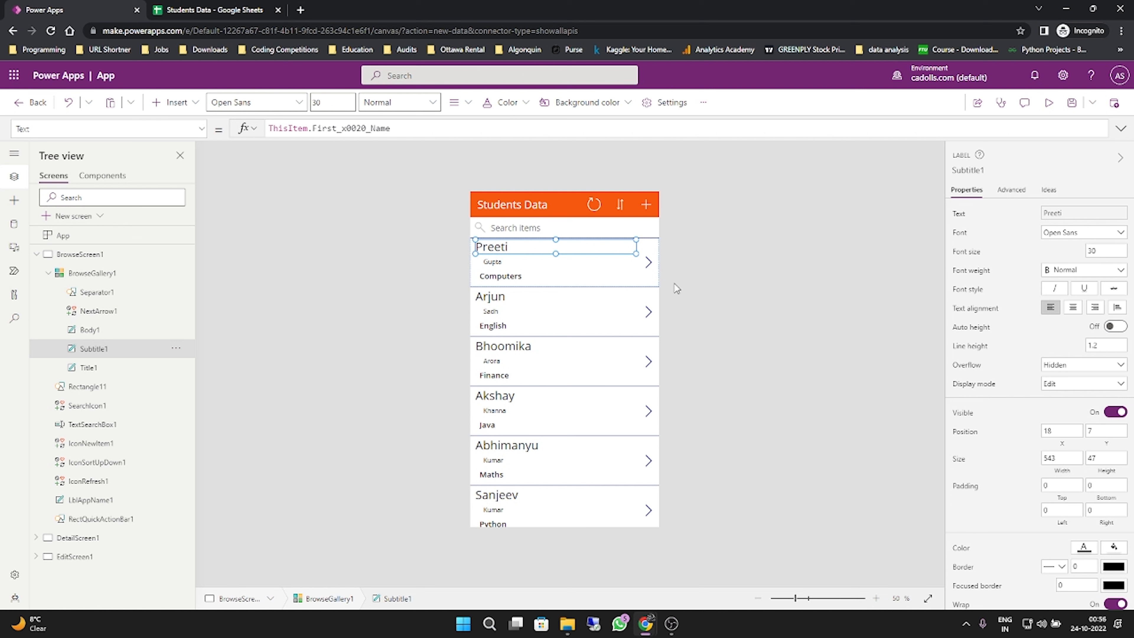
# - Try placing the last-name label beside the first name at about X 284, Y 20
pyautogui.click(488, 263)
pyautogui.moveTo(493, 261); pyautogui.dragTo(594, 251)
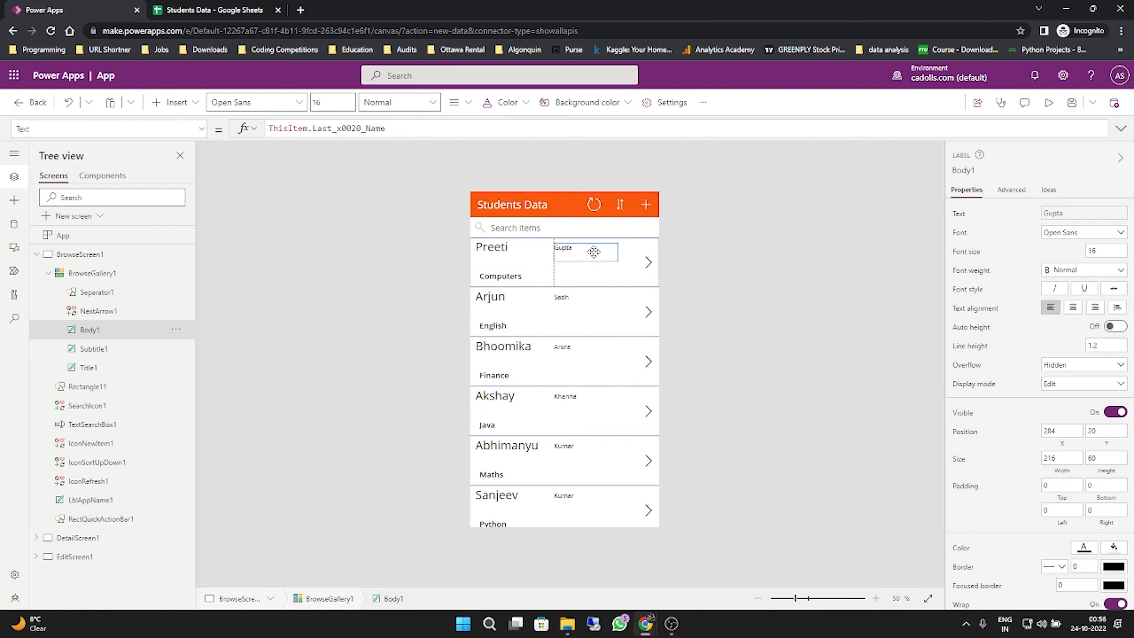
pyautogui.click(499, 251)
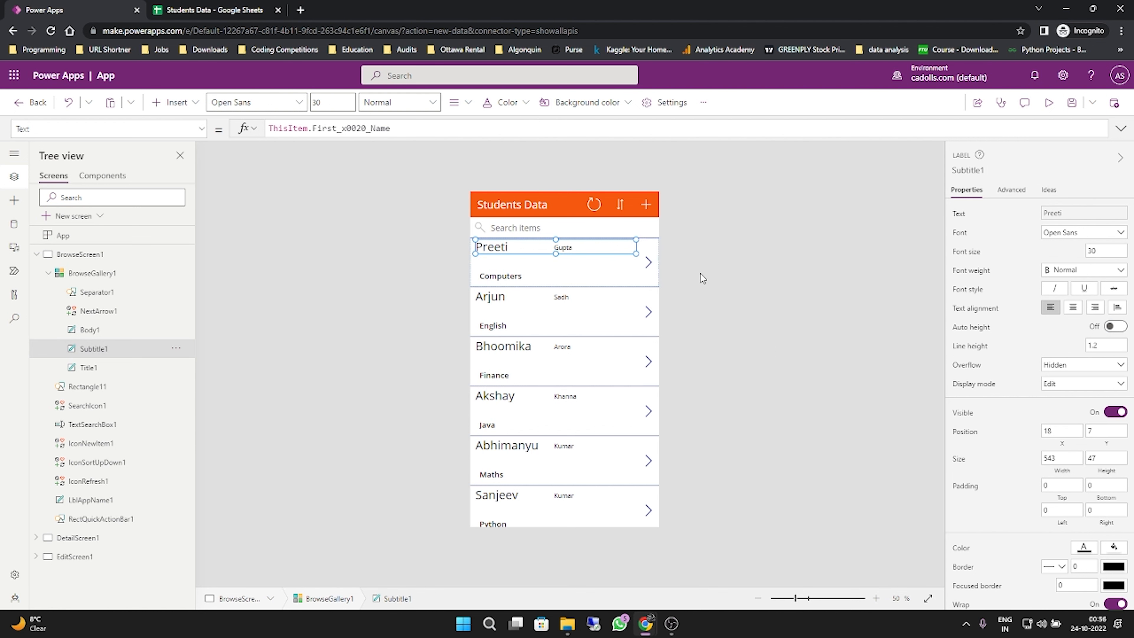
pyautogui.click(701, 273)
# - Move the last-name label beneath the first name to about X 18, Y 54 and set its font size to 25
pyautogui.click(557, 253)
pyautogui.moveTo(558, 253); pyautogui.dragTo(484, 258)
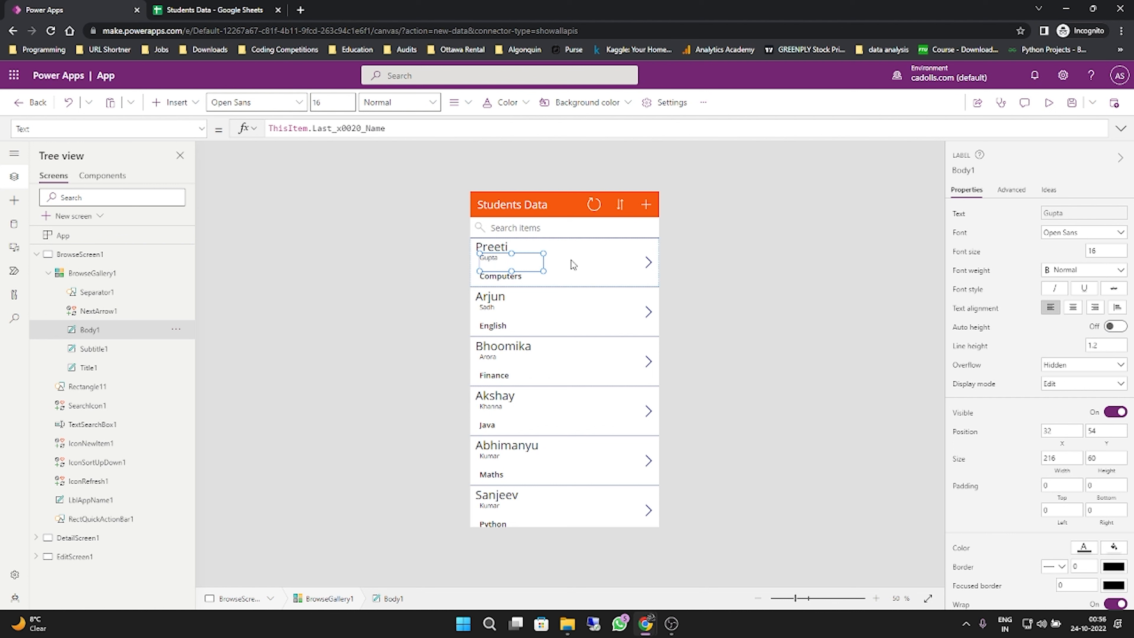
pyautogui.moveTo(500, 264); pyautogui.dragTo(493, 263)
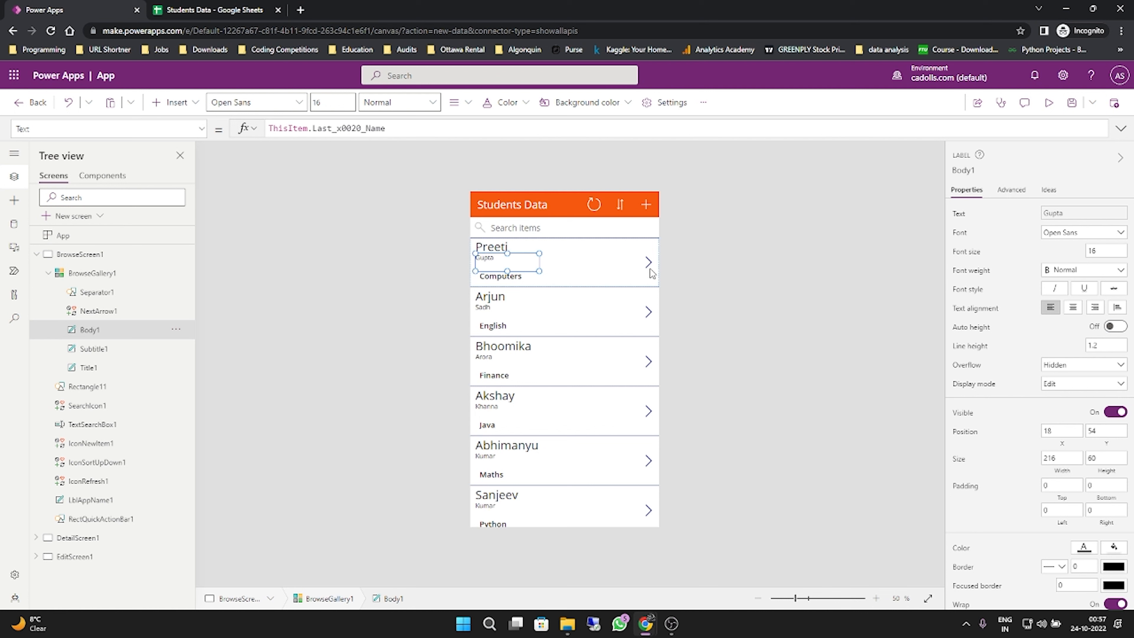
pyautogui.click(1116, 251)
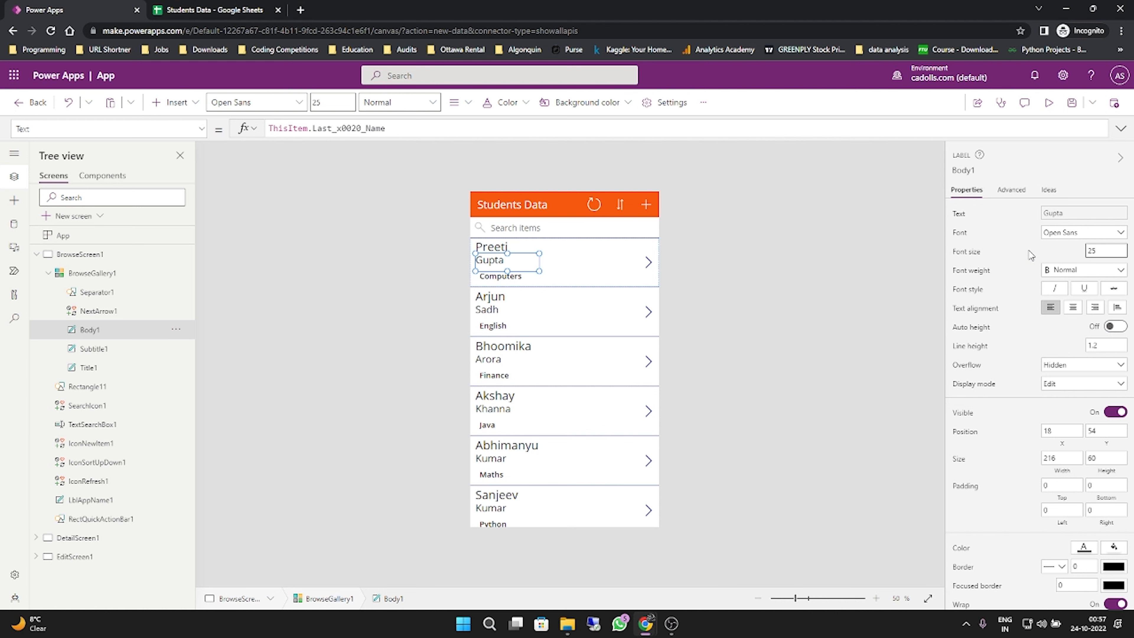
pyautogui.click(974, 272)
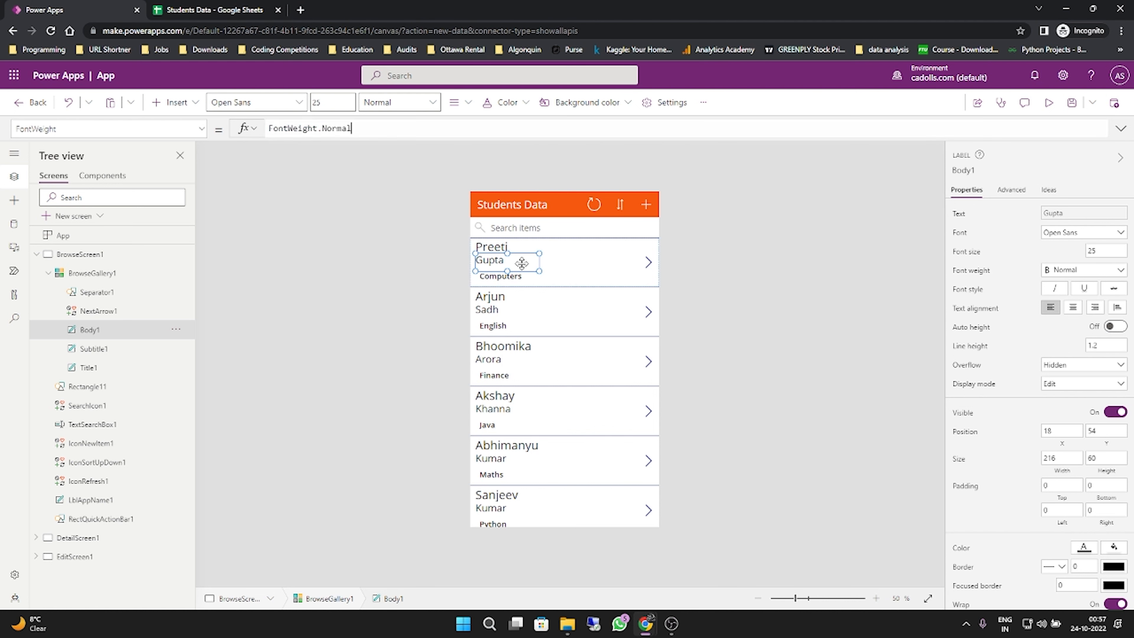
# - Shift the last-name label to X 32, Y 54 in line with the course label, undoing the extra move
pyautogui.click(506, 280)
pyautogui.moveTo(502, 261); pyautogui.dragTo(506, 262)
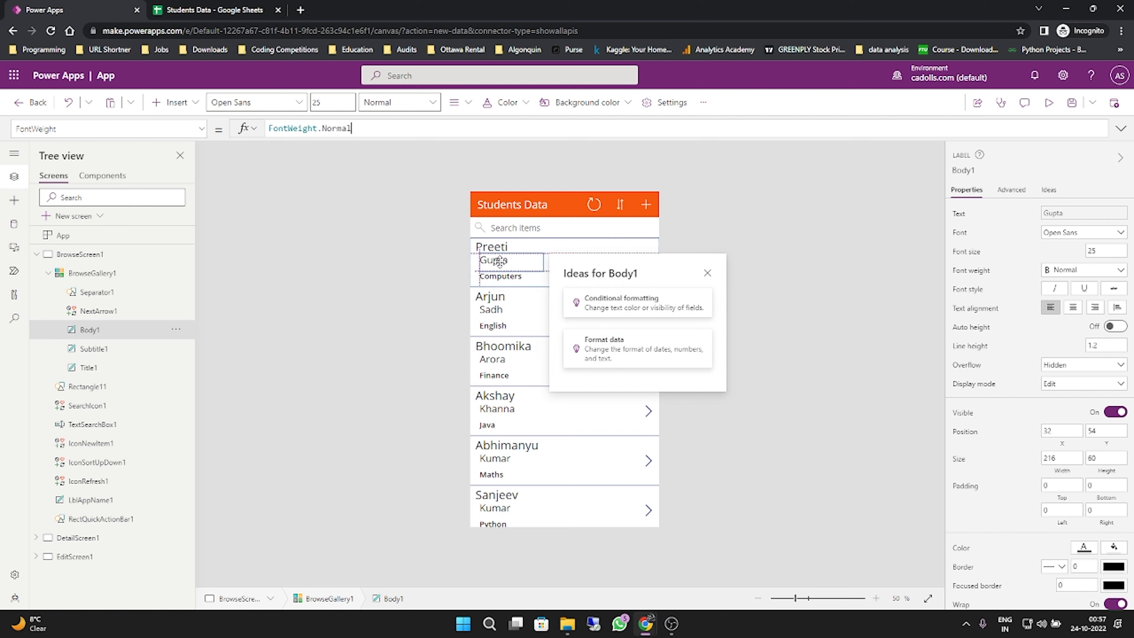
pyautogui.moveTo(498, 261); pyautogui.dragTo(489, 261)
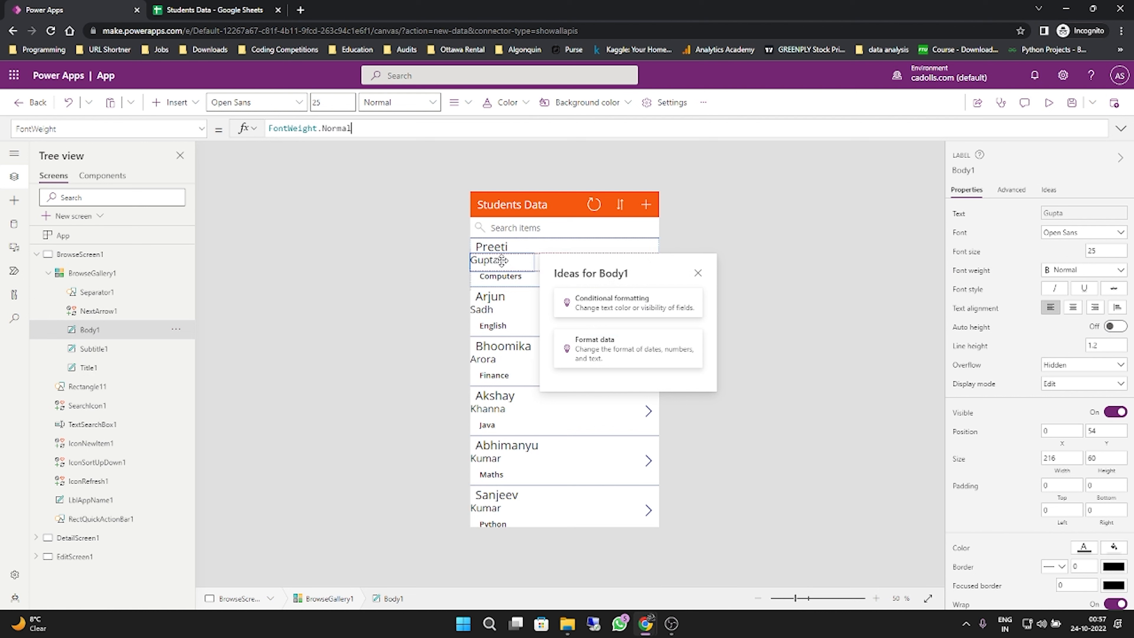
pyautogui.hotkey('ctrl', 'z')
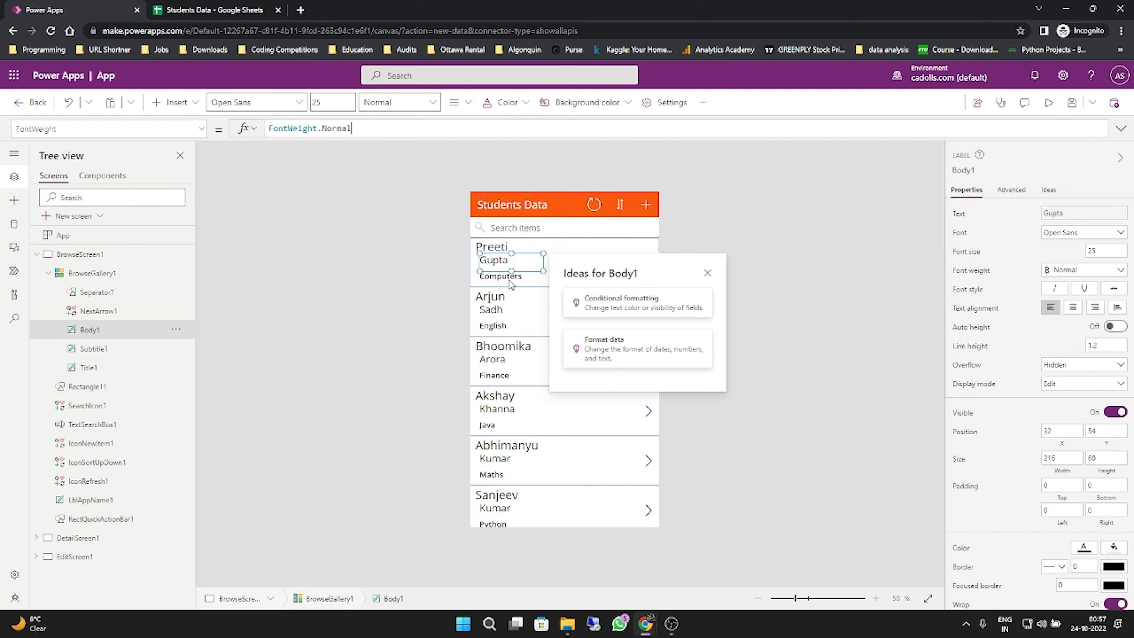
pyautogui.click(513, 277)
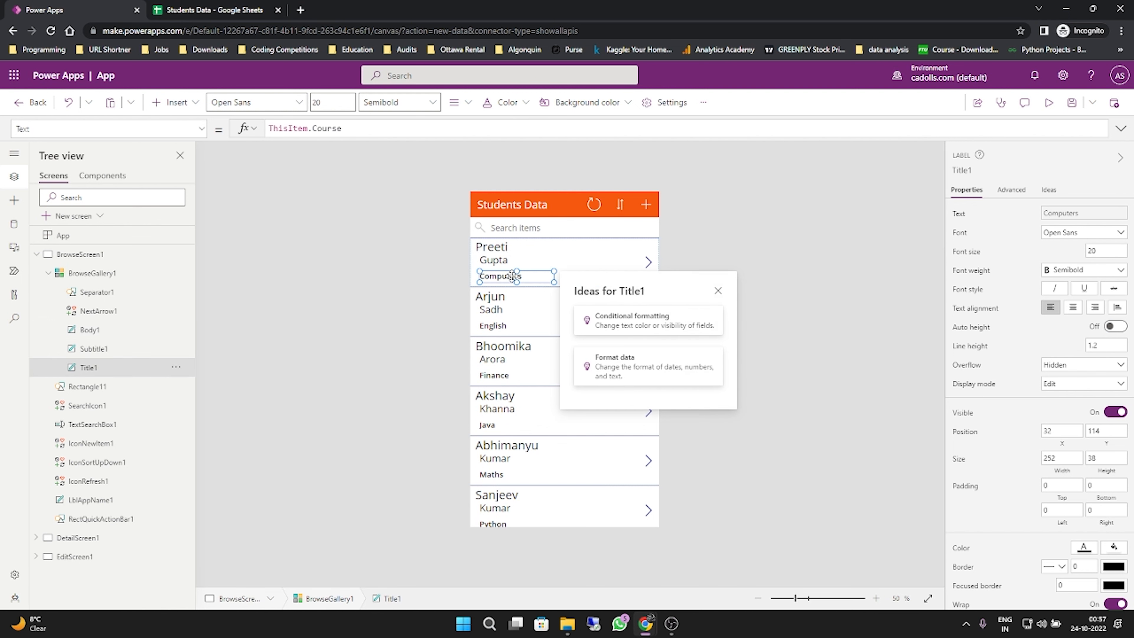
pyautogui.click(1110, 249)
pyautogui.click(743, 273)
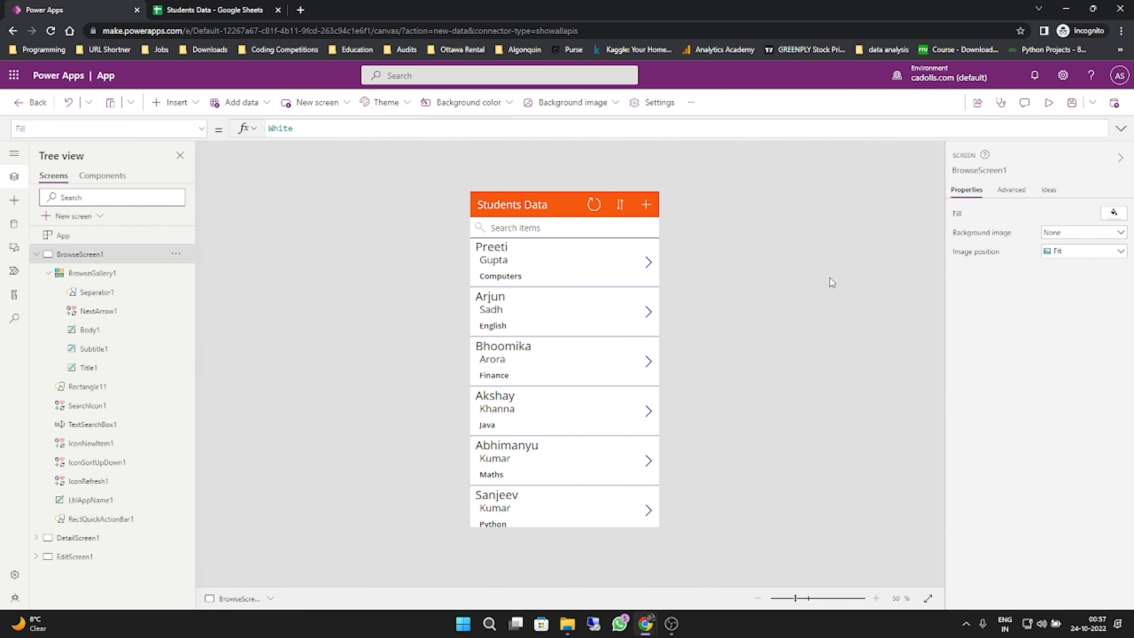
pyautogui.click(512, 278)
pyautogui.click(494, 264)
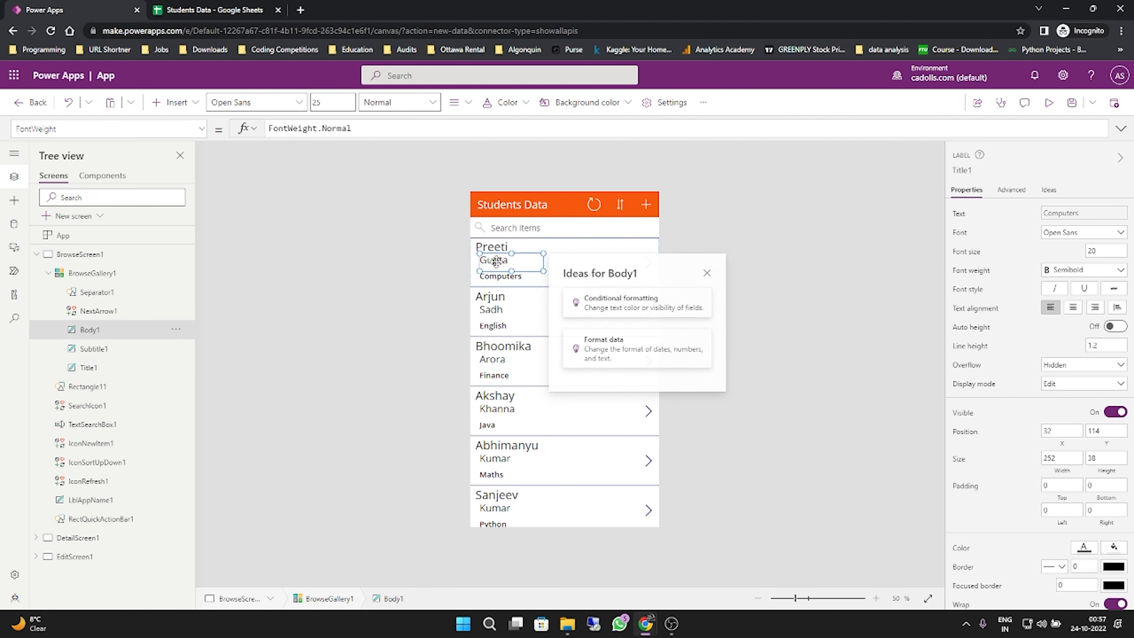
# - Set the first-name label's font weight to Bold and the last-name label's to Semibold
pyautogui.click(495, 250)
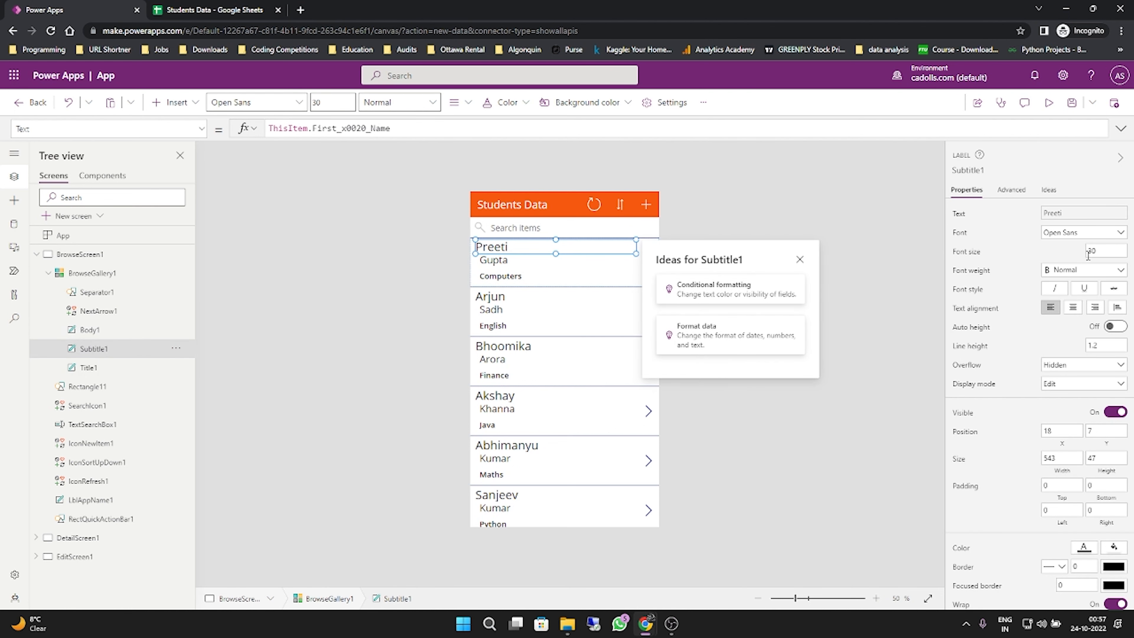
pyautogui.click(1081, 270)
pyautogui.click(1066, 284)
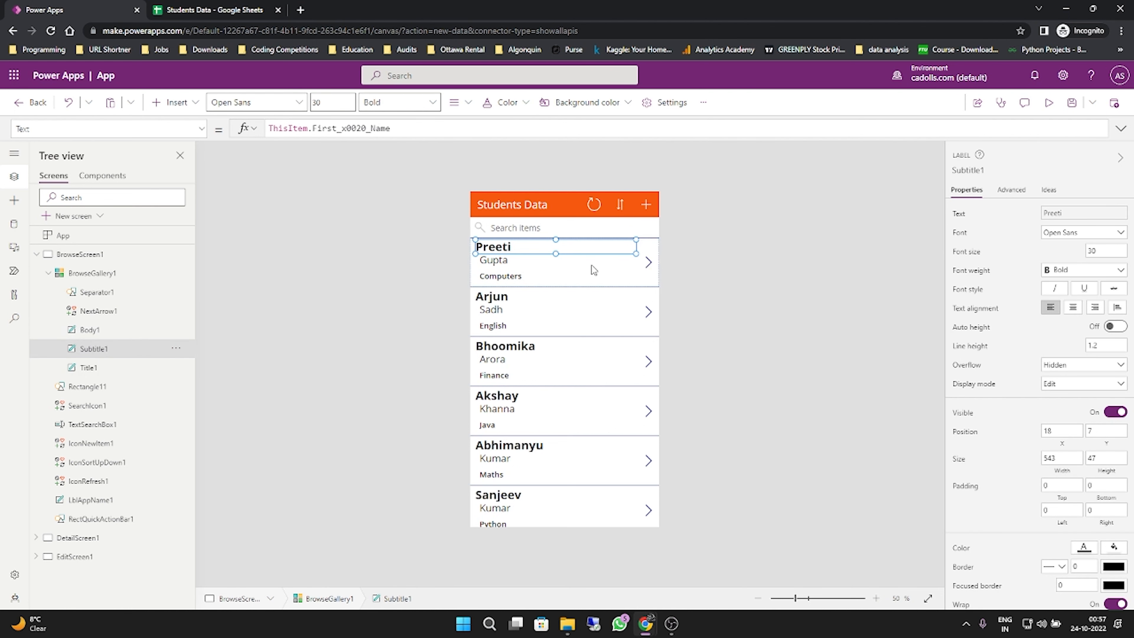
pyautogui.click(498, 264)
pyautogui.click(1099, 270)
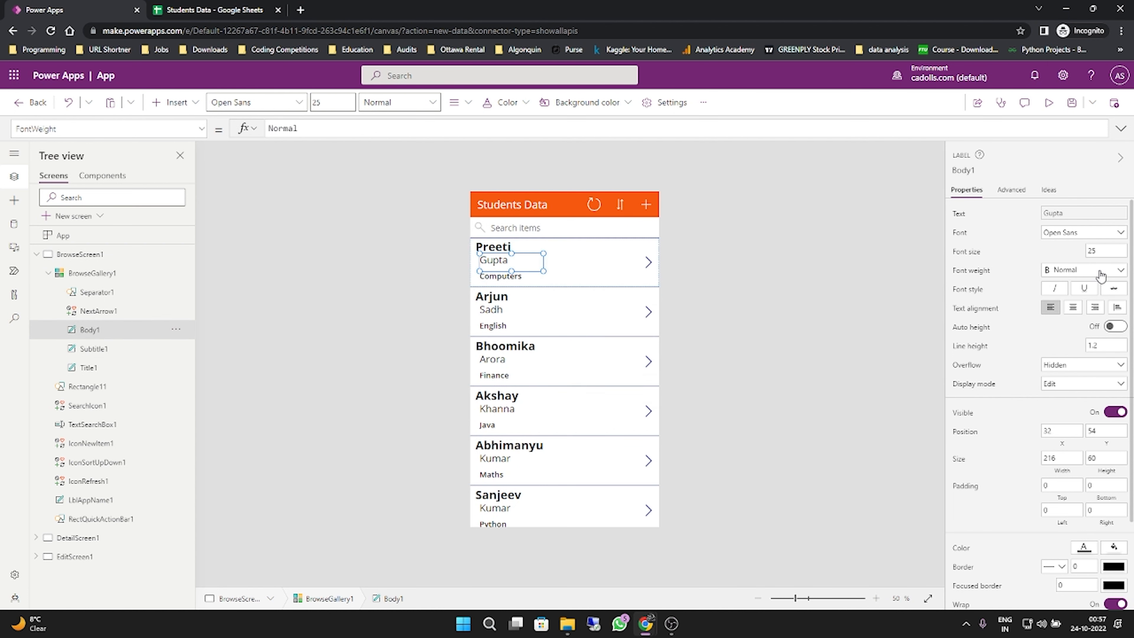
pyautogui.click(1077, 300)
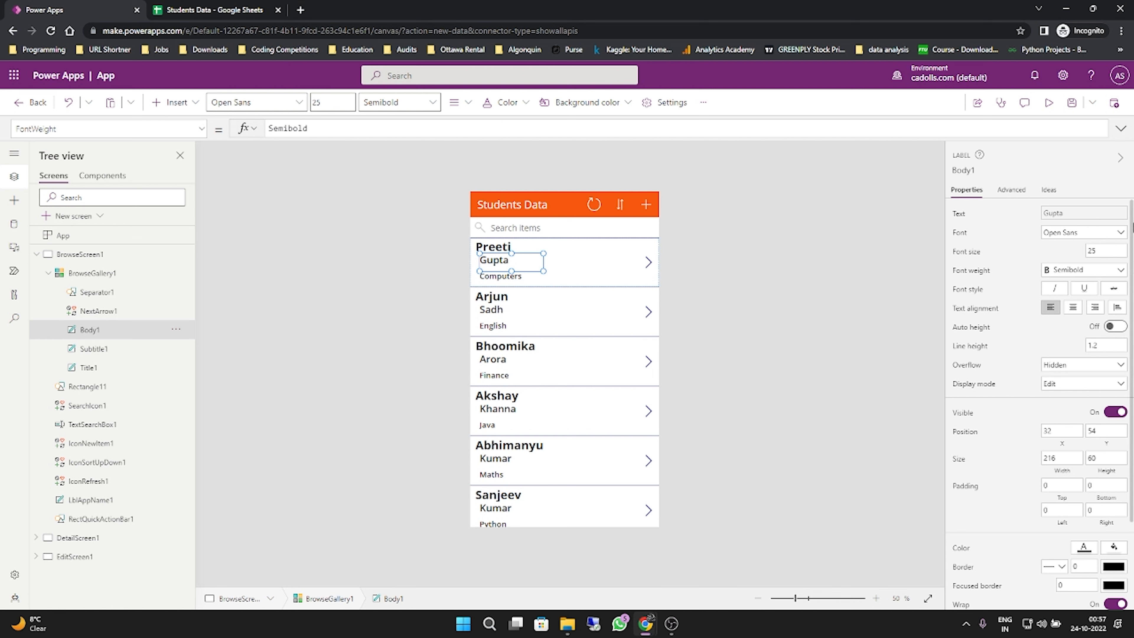
# - Preview the app, look through the restyled student list, and open the first student's details before returning to the list
pyautogui.click(1049, 103)
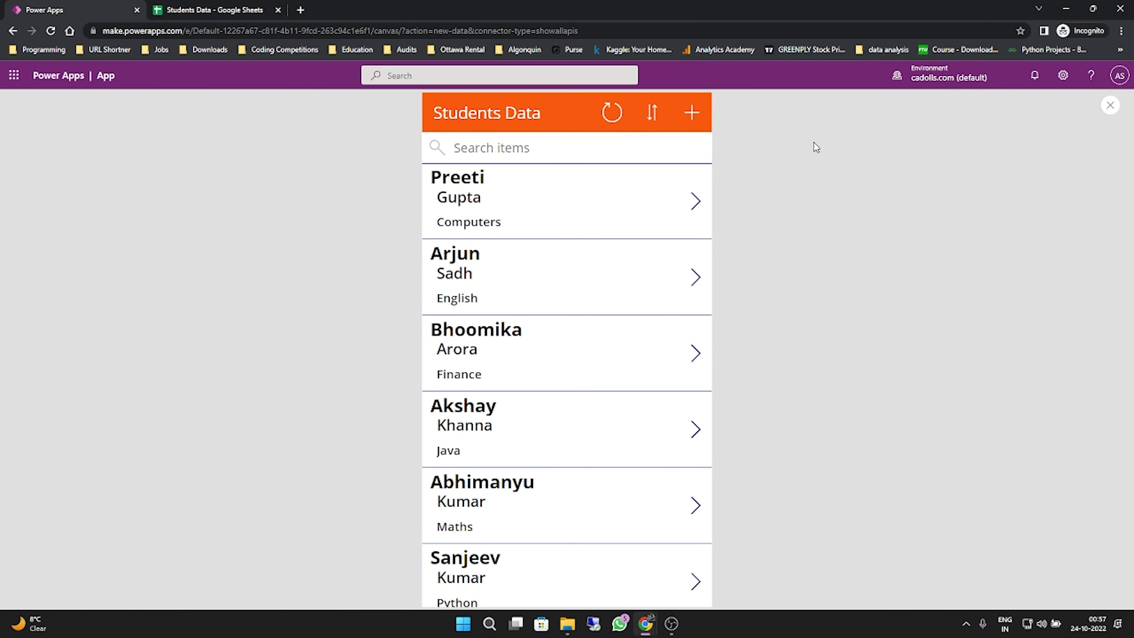
pyautogui.scroll(-1, 525, 369)
pyautogui.scroll(1, 526, 368)
pyautogui.click(696, 216)
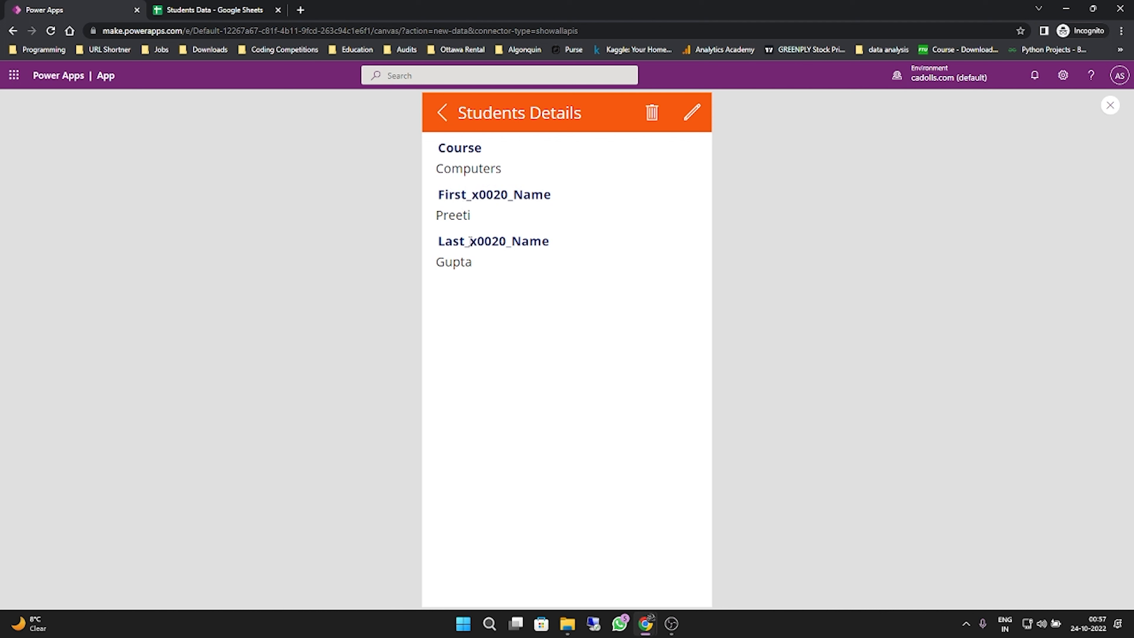
pyautogui.click(442, 113)
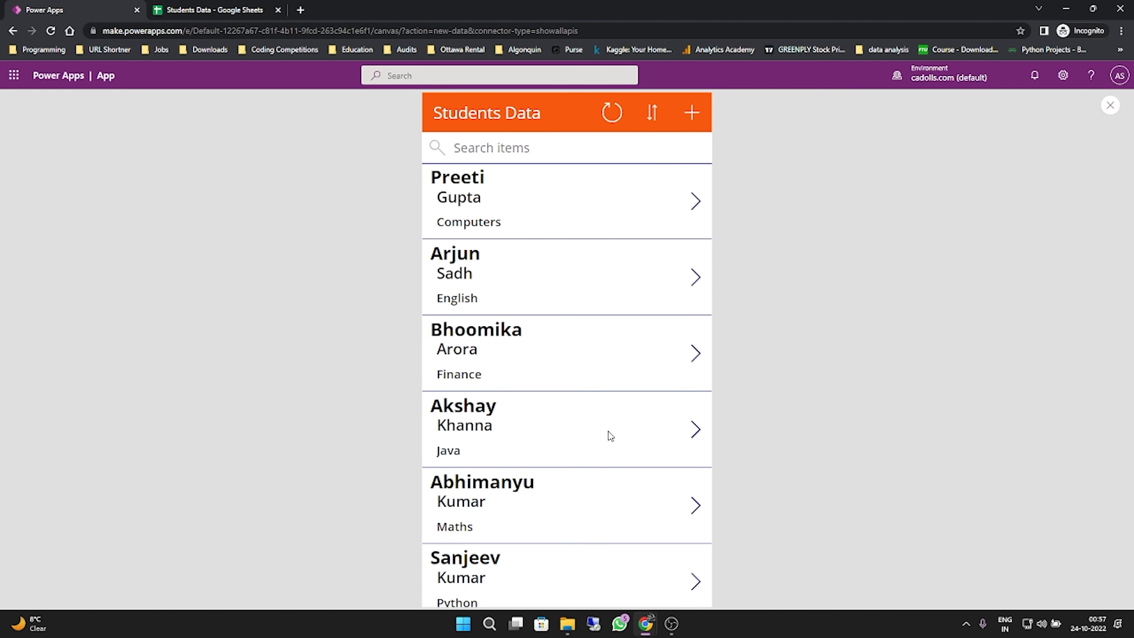
# - Open the details of the student enrolled in Java and delete that record
pyautogui.scroll(-1, 609, 432)
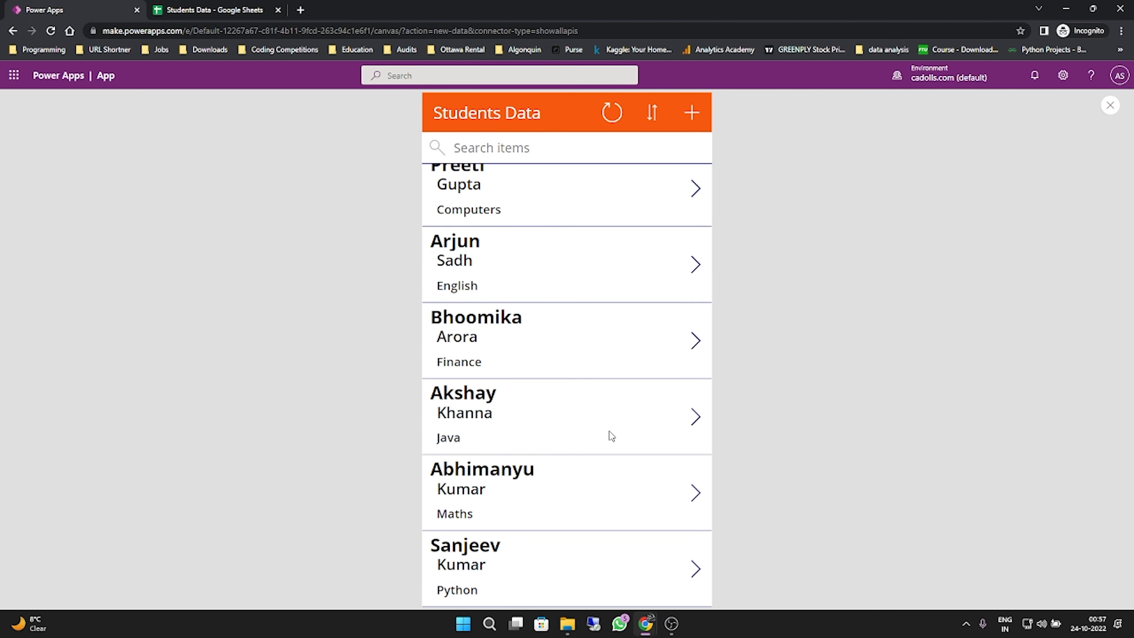
pyautogui.click(699, 427)
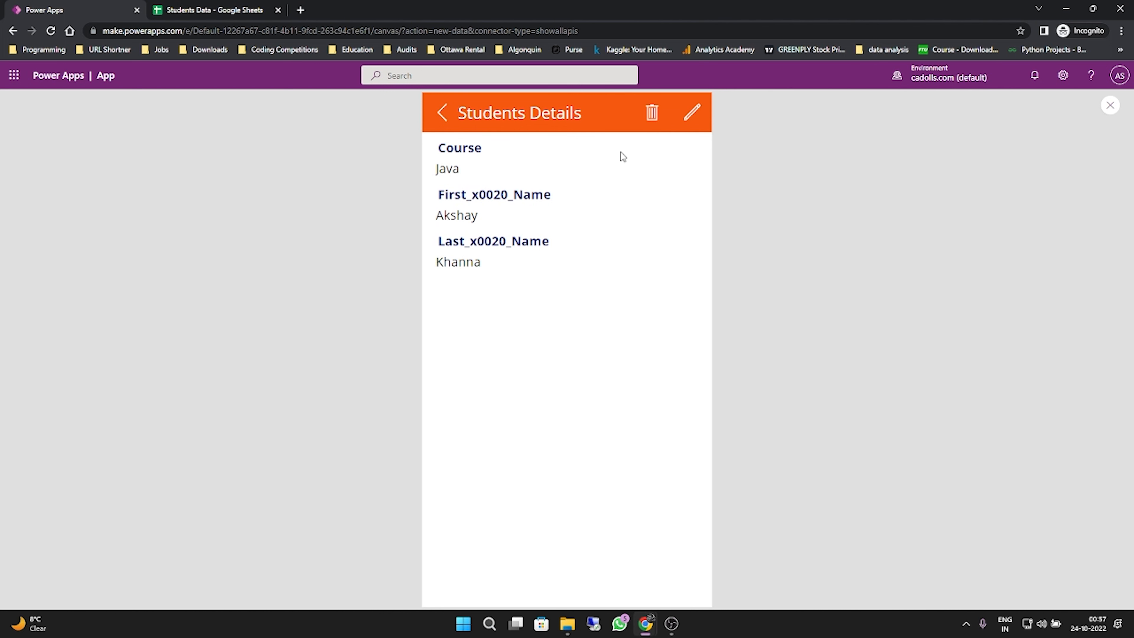
pyautogui.click(652, 112)
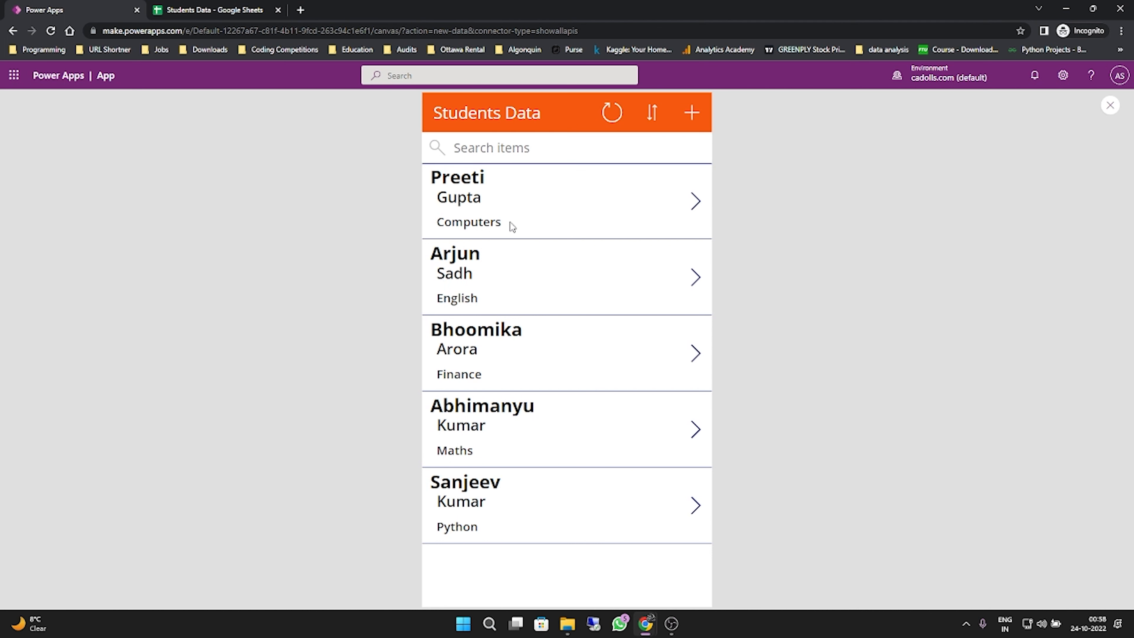
# - Check the Students Data Google Sheet for the deleted record, return to Power Apps and close the preview
pyautogui.click(196, 6)
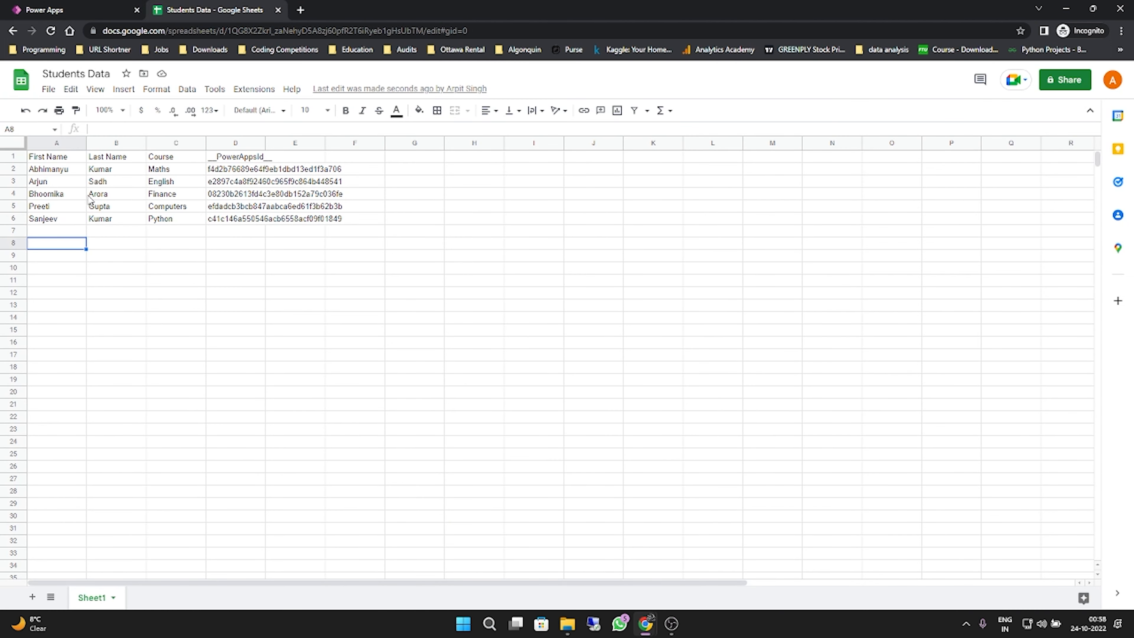
pyautogui.click(77, 7)
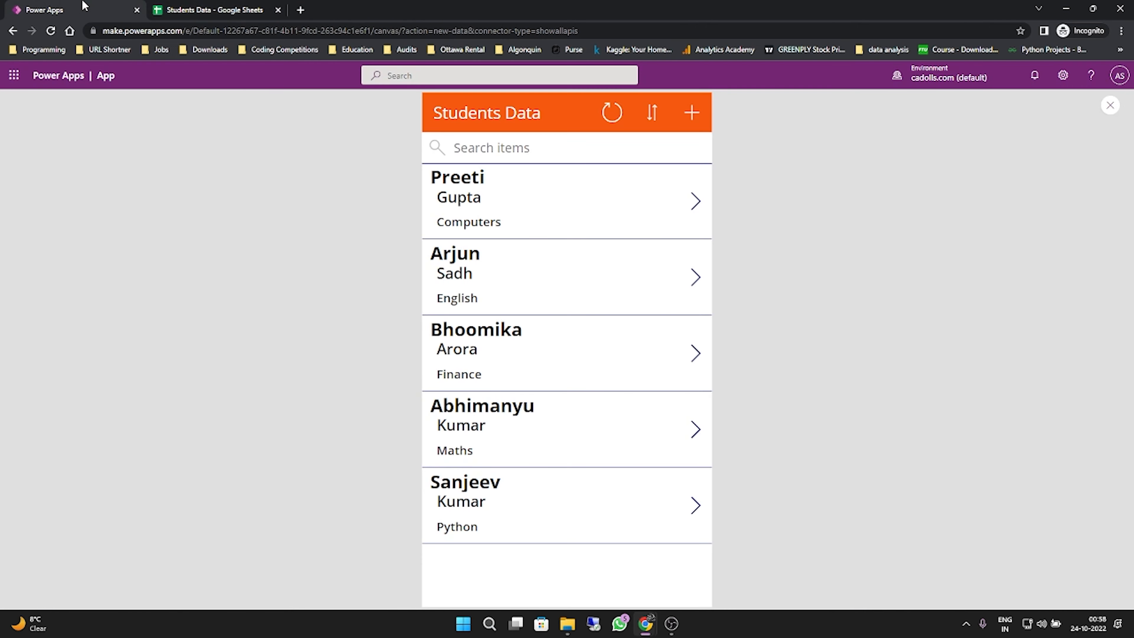
pyautogui.click(1110, 105)
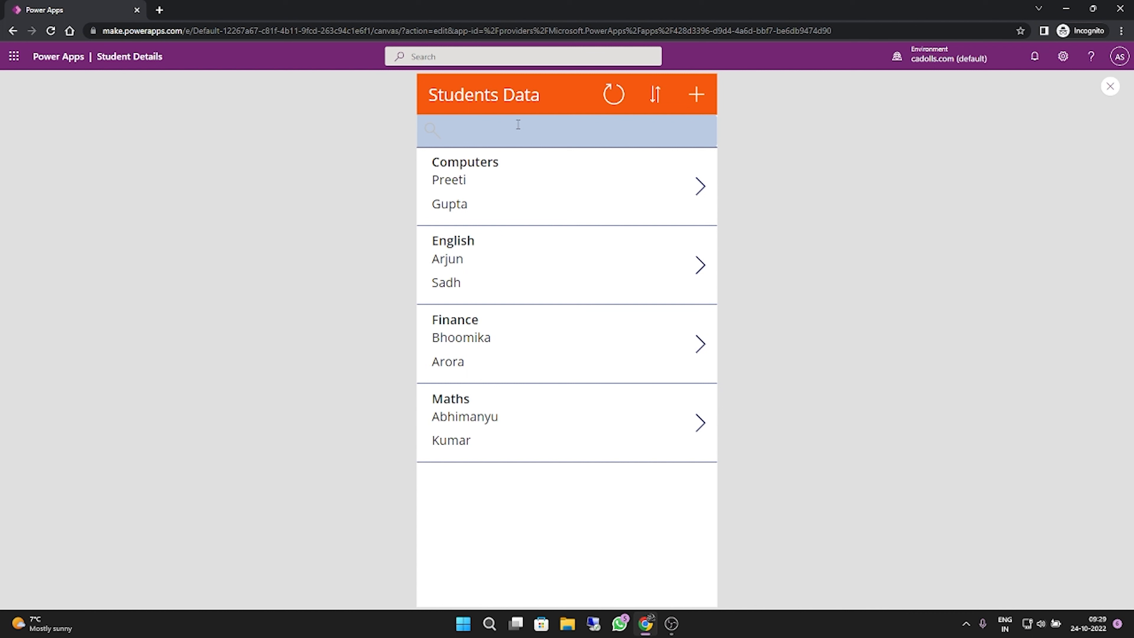
# - Search the previewed student list by course with "comp" and clear the search
pyautogui.write('comp')
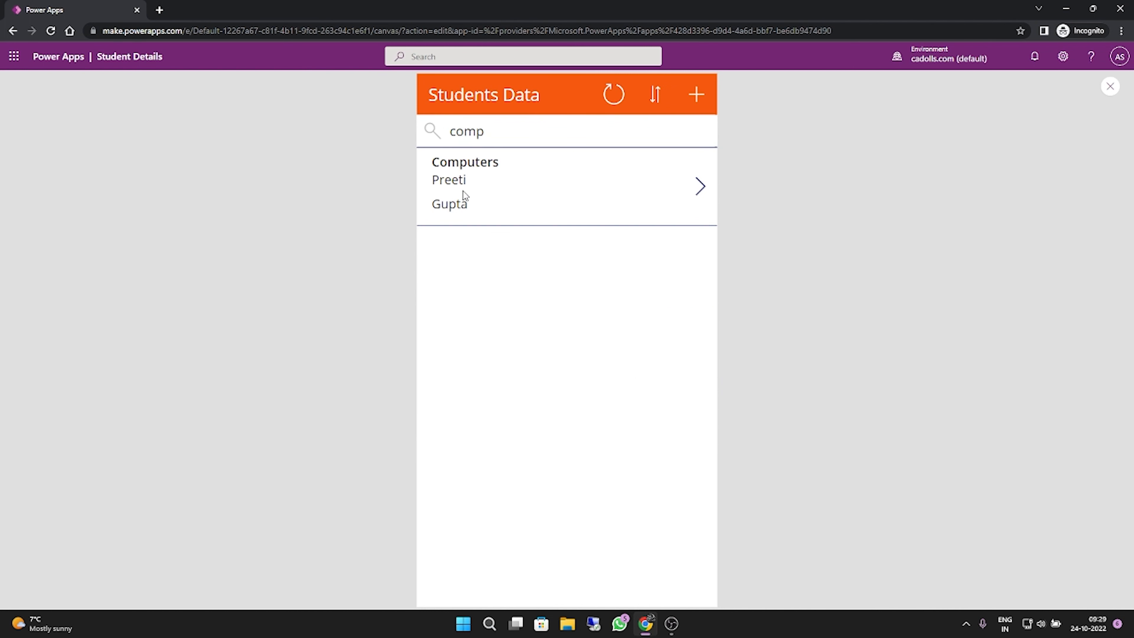
pyautogui.press('BackSpace')
pyautogui.press('BackSpace')
pyautogui.press('BackSpace')
pyautogui.press('BackSpace')
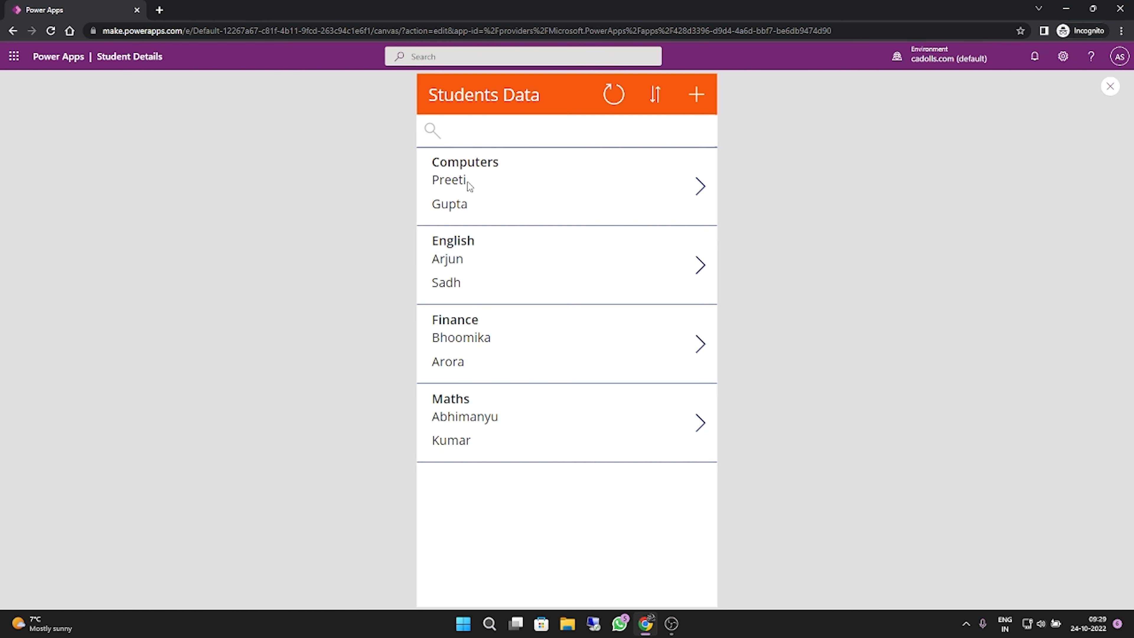
# - Search the previewed student list by the first letters of the Finance student's first name and clear the search
pyautogui.write('bhoo')
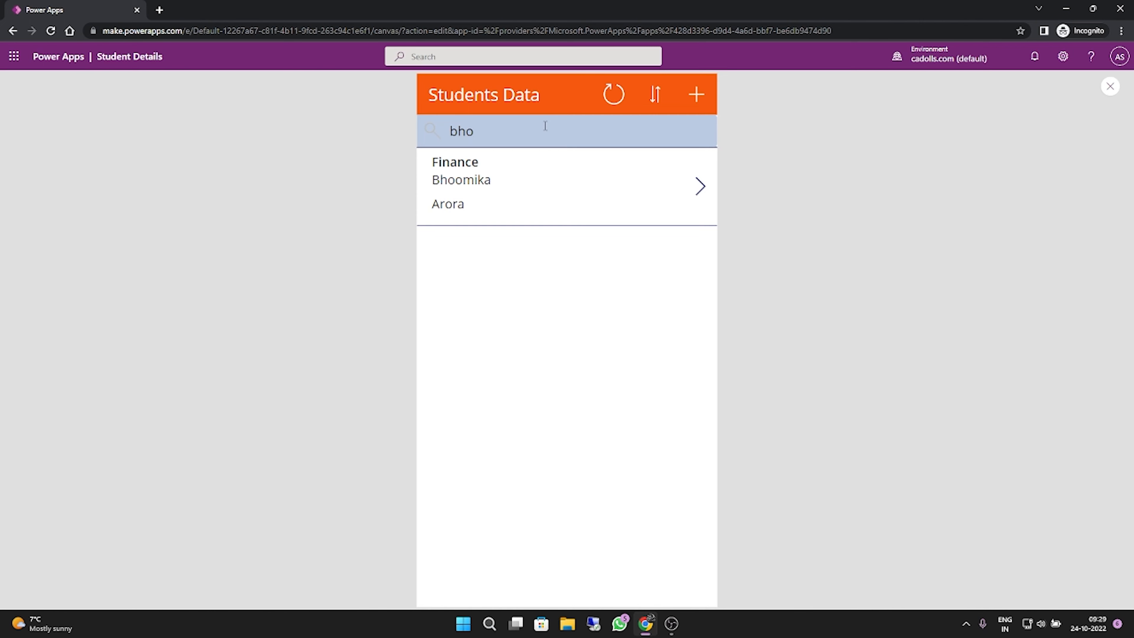
pyautogui.press('BackSpace')
pyautogui.press('BackSpace')
pyautogui.press('BackSpace')
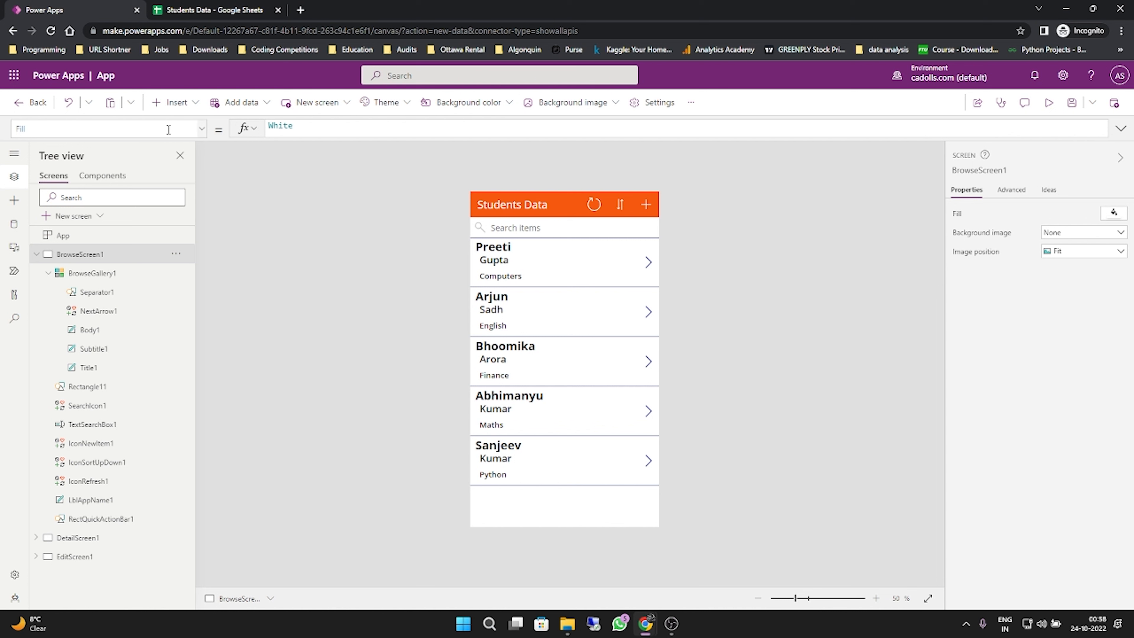
pyautogui.click(1073, 111)
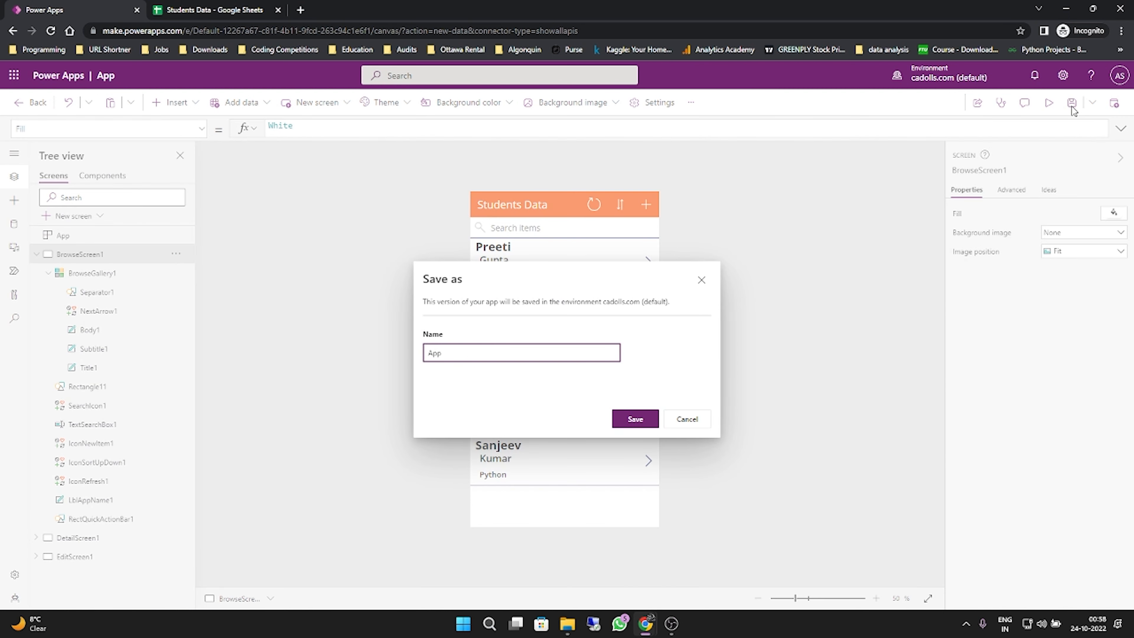
pyautogui.moveTo(487, 351); pyautogui.dragTo(432, 352)
pyautogui.click(702, 417)
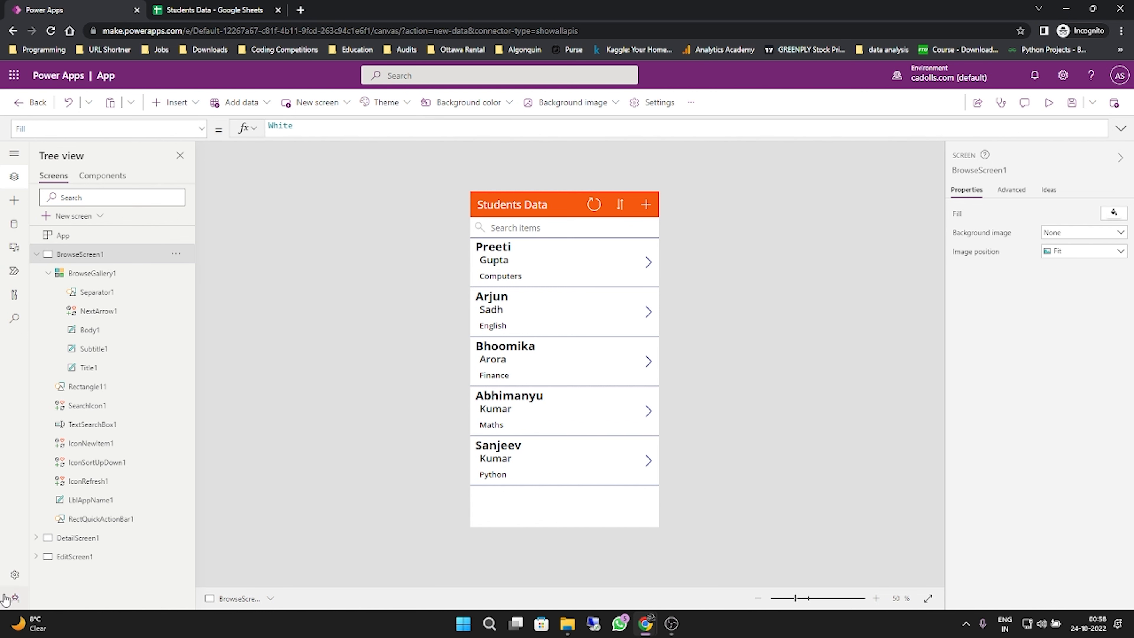
# - Turn off the "Enable modern command bar" preview feature in the app settings and close the settings
pyautogui.click(15, 575)
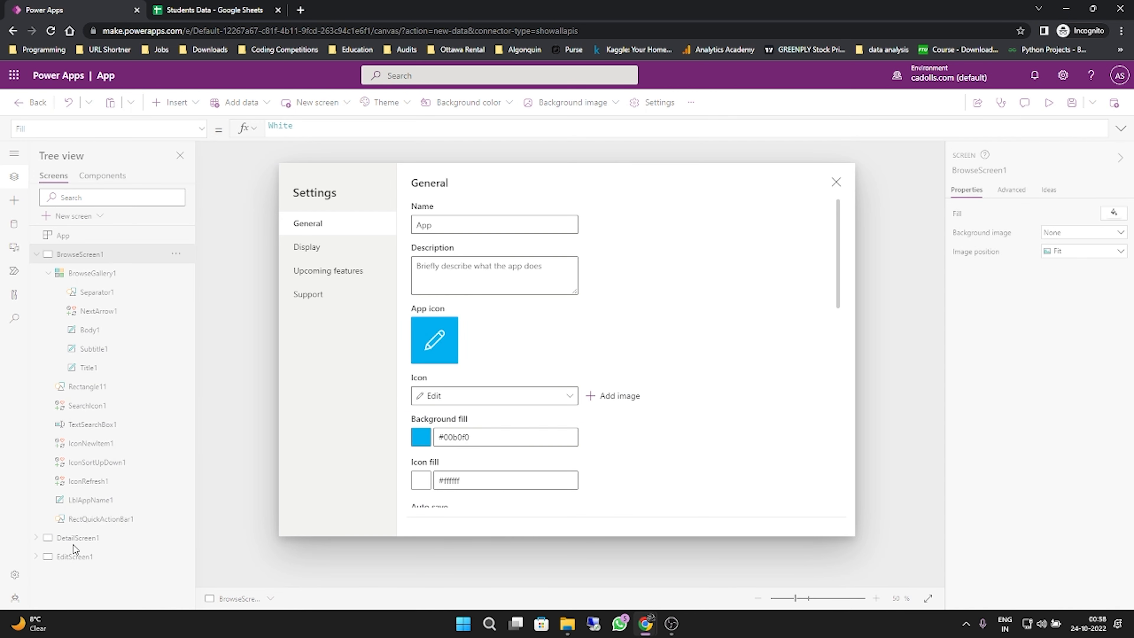
pyautogui.click(329, 251)
pyautogui.click(331, 270)
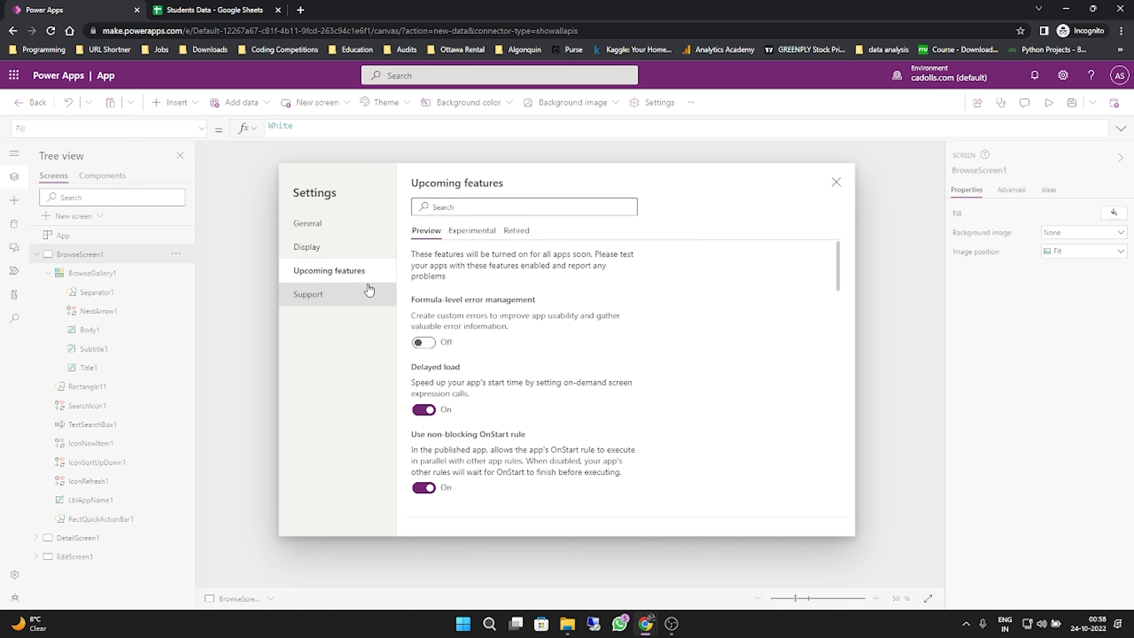
pyautogui.moveTo(838, 270); pyautogui.dragTo(833, 483)
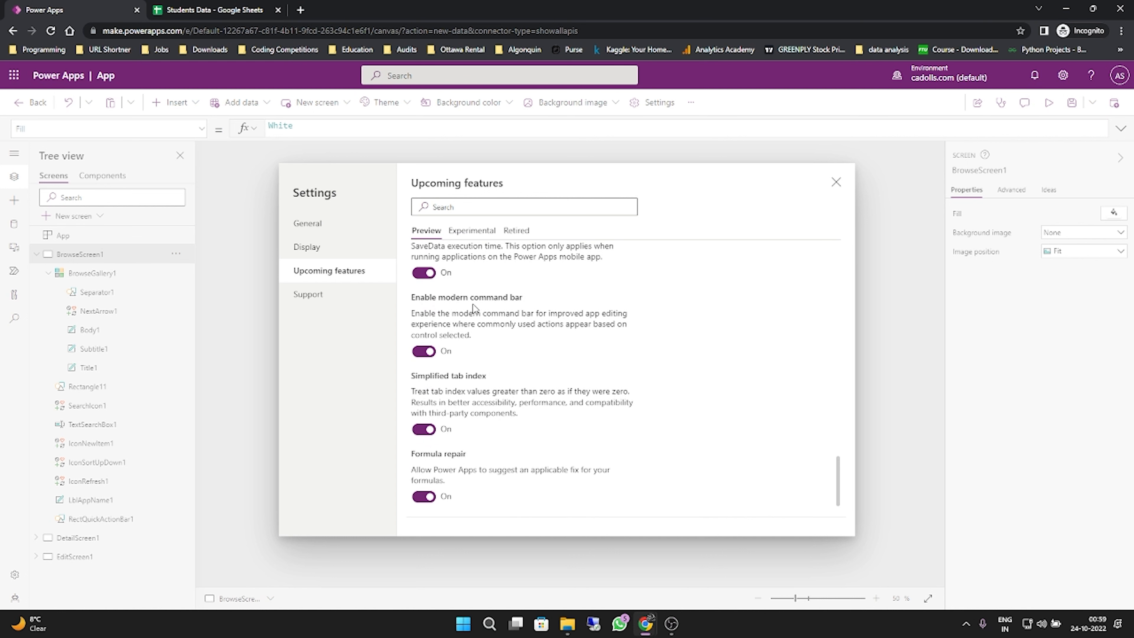
pyautogui.click(422, 350)
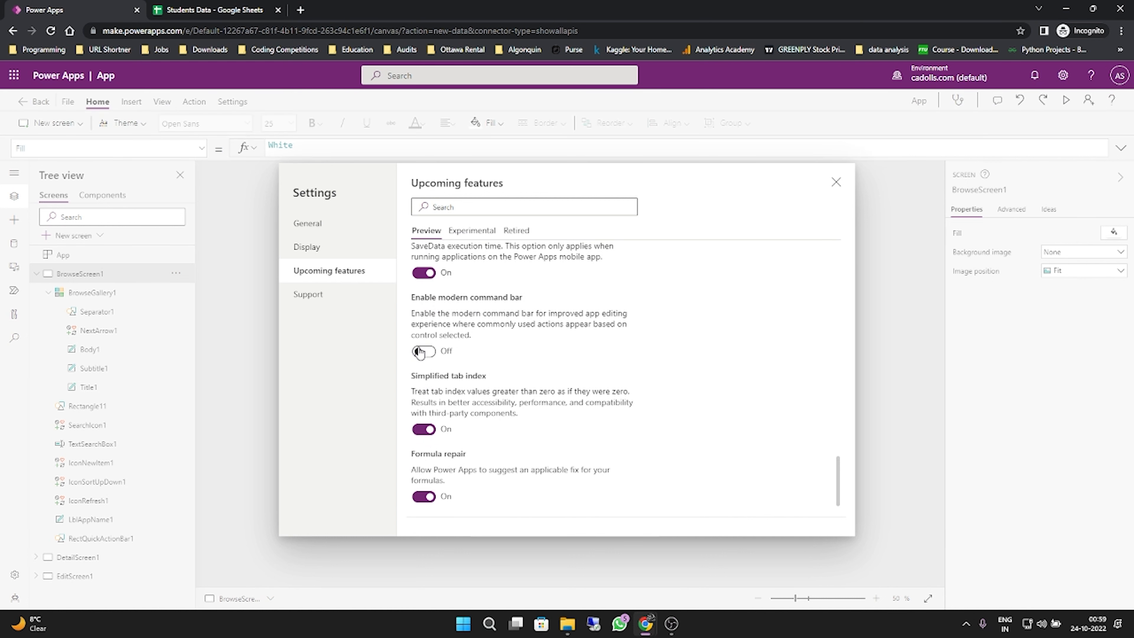
pyautogui.click(836, 182)
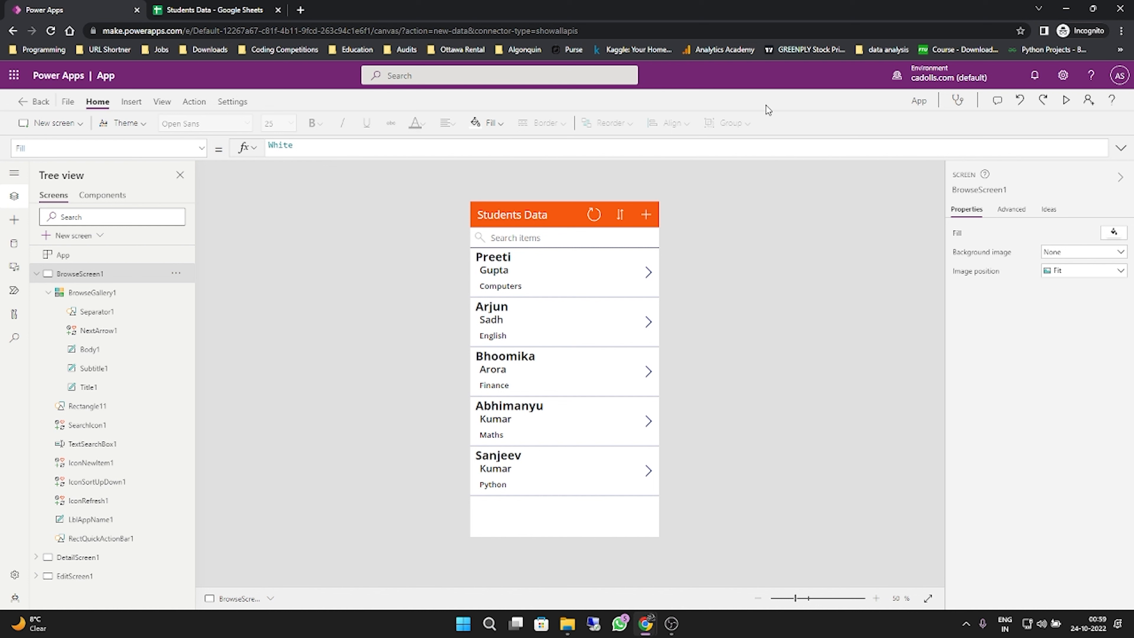
# - Save the app to the cloud under the name "Student Details"
pyautogui.click(68, 103)
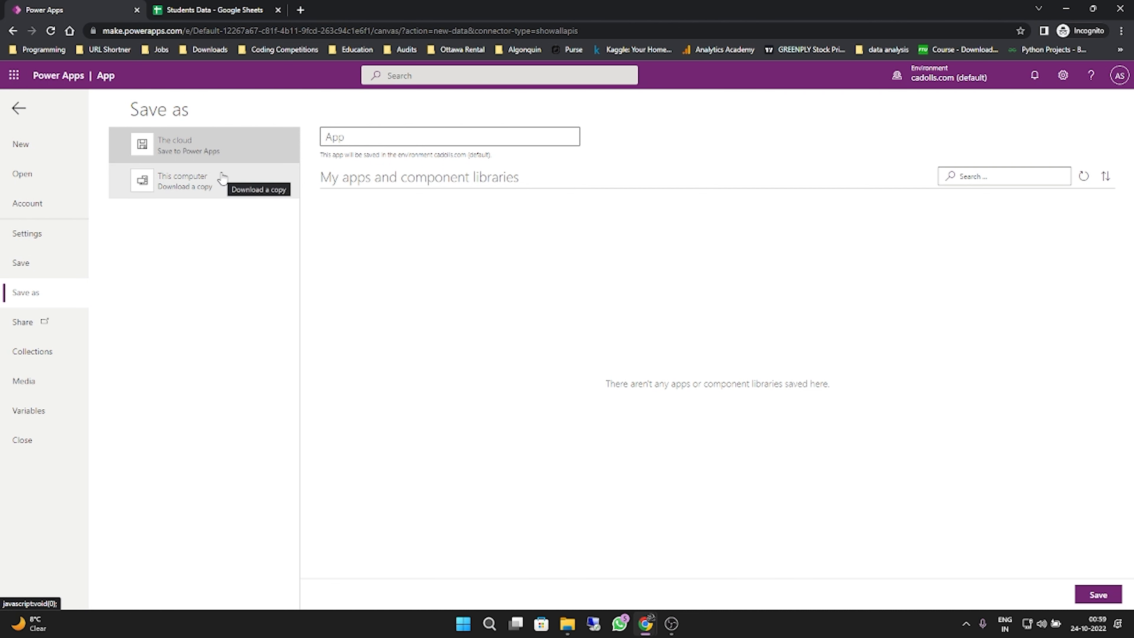
pyautogui.click(383, 141)
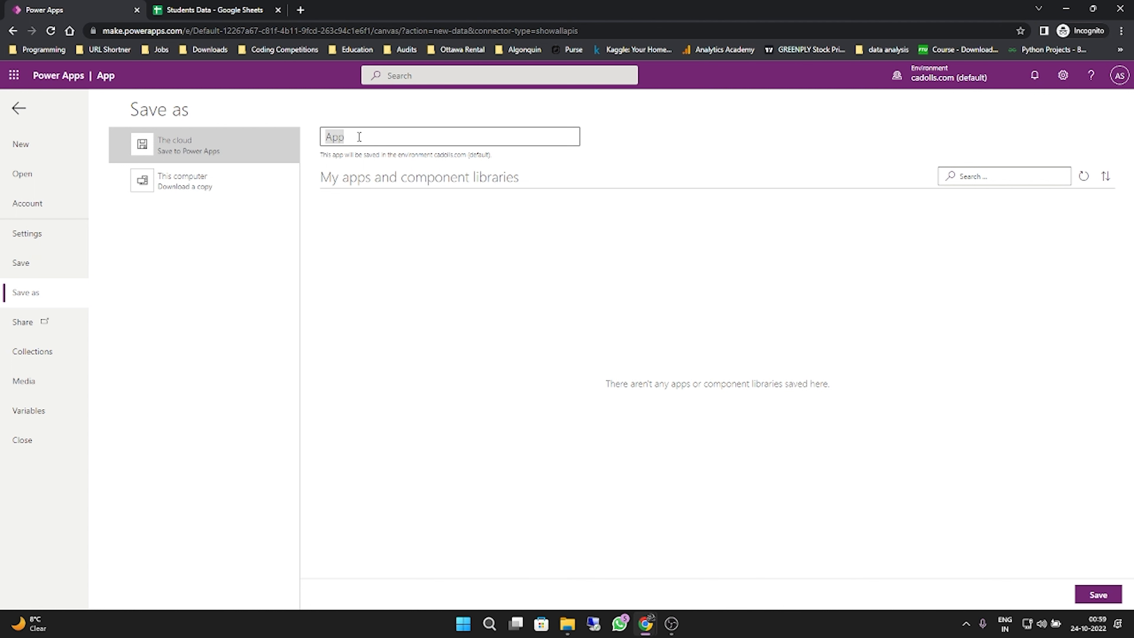
pyautogui.press('BackSpace')
pyautogui.write('Student Details')
pyautogui.click(1109, 595)
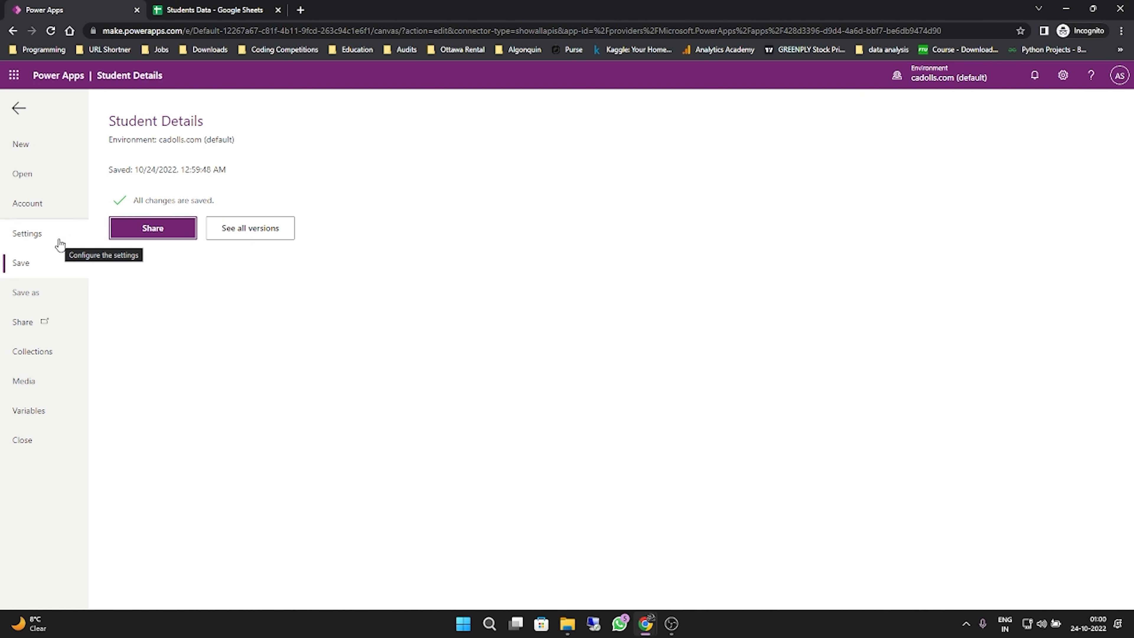
# - Set the app's description in the general settings to "This is our first basic Canvas app"
pyautogui.click(27, 233)
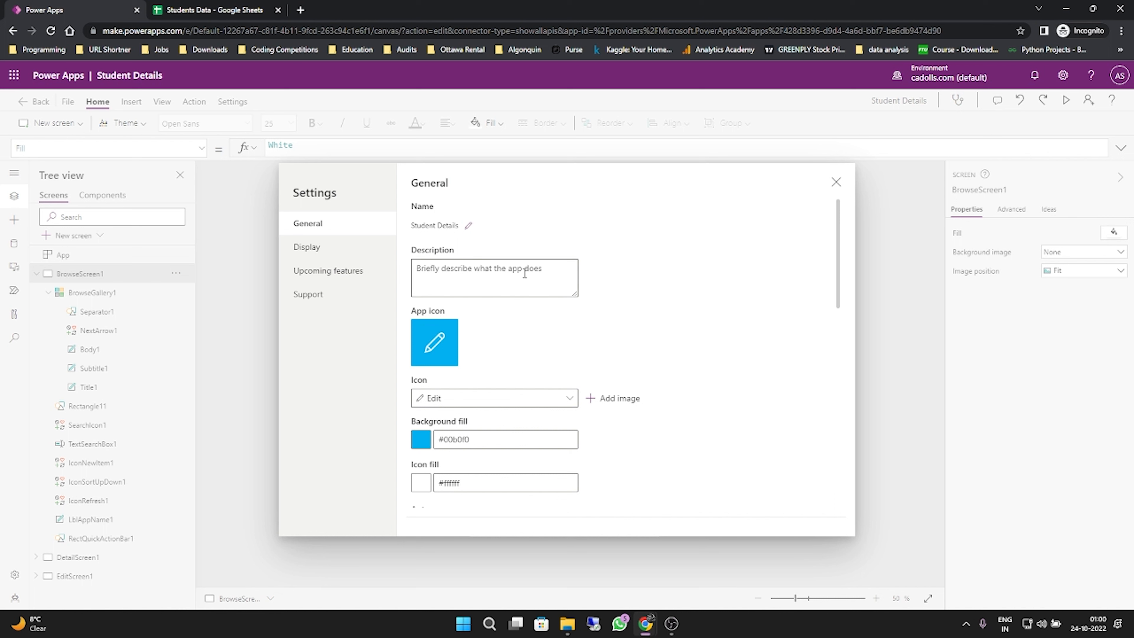
pyautogui.click(525, 274)
pyautogui.write('Thi')
pyautogui.hotkey('ctrl', 'a')
pyautogui.write('Thi')
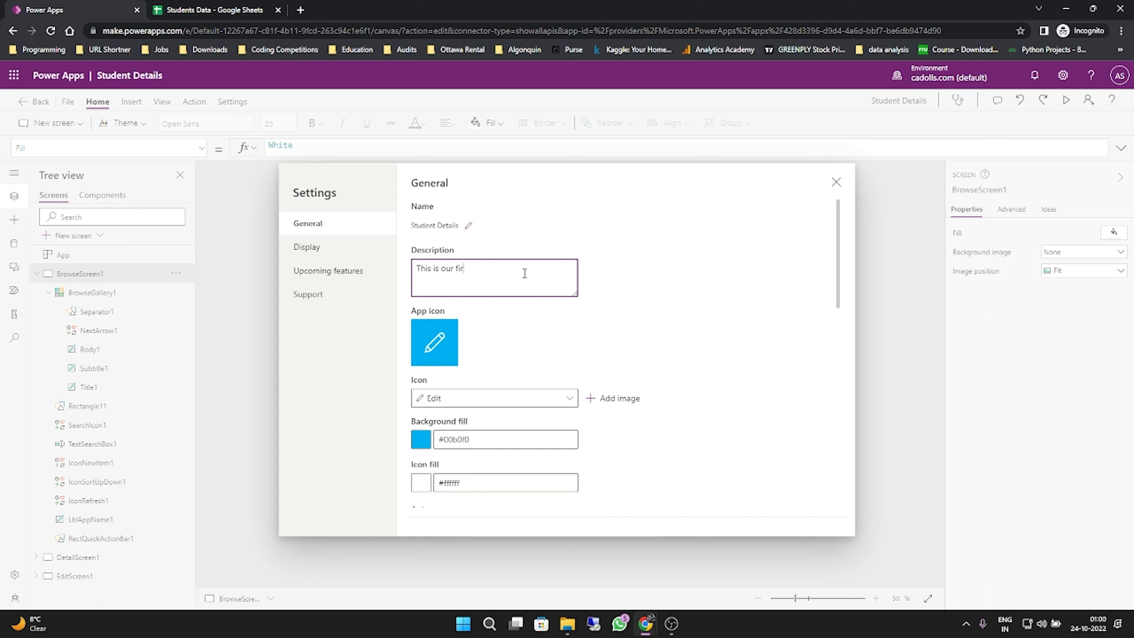
pyautogui.write('s is our first basic Canvas app')
# - Search the app icon choices for "stud" and "edu", clearing the search each time
pyautogui.scroll(-2, 435, 350)
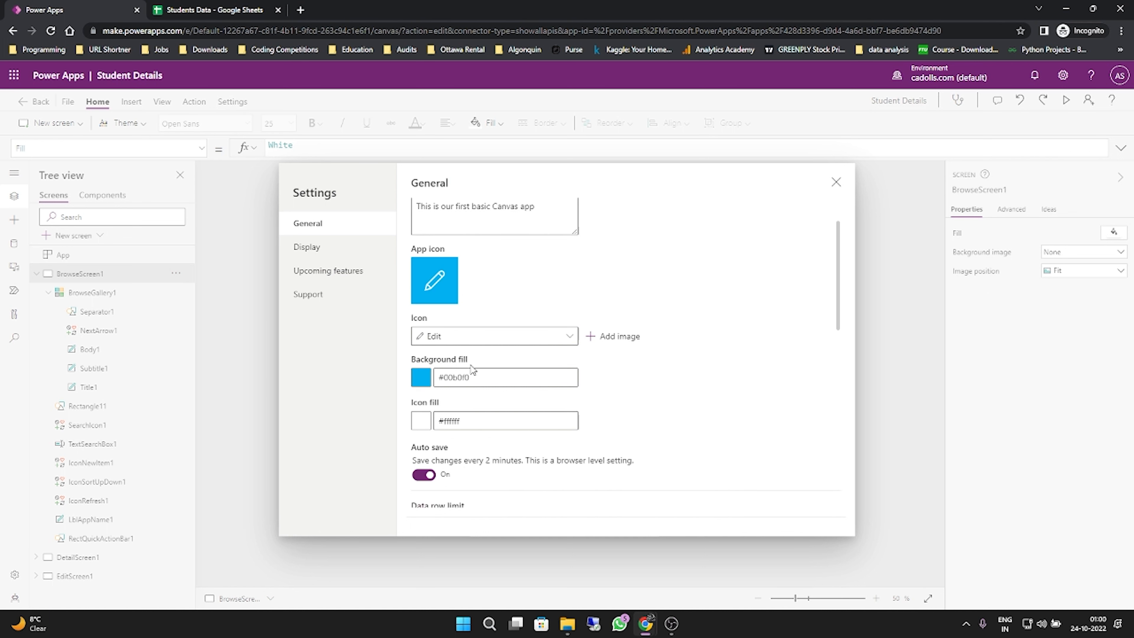
pyautogui.scroll(-1, 472, 369)
pyautogui.click(565, 280)
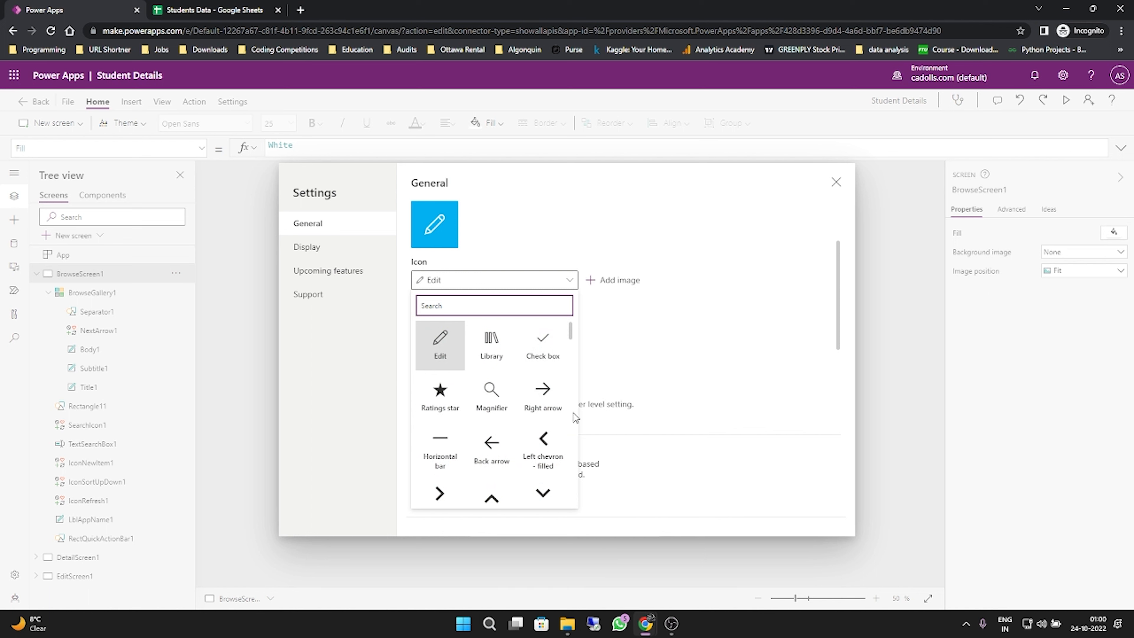
pyautogui.scroll(-3, 542, 447)
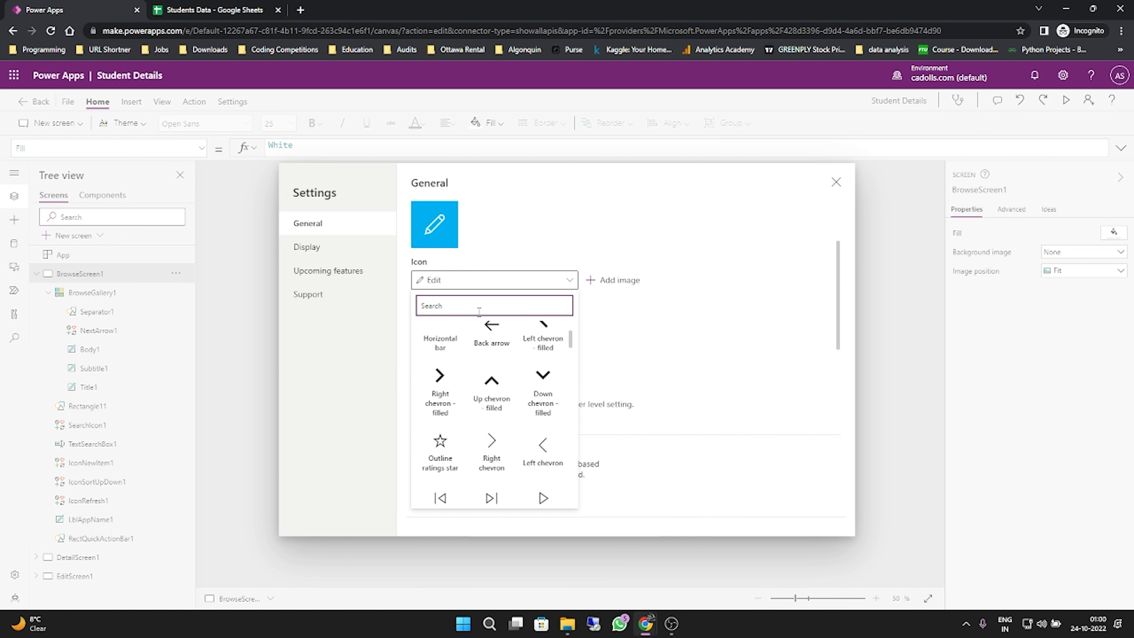
pyautogui.write('stud')
pyautogui.press('BackSpace')
pyautogui.press('BackSpace')
pyautogui.press('BackSpace')
pyautogui.press('BackSpace')
pyautogui.write('edu')
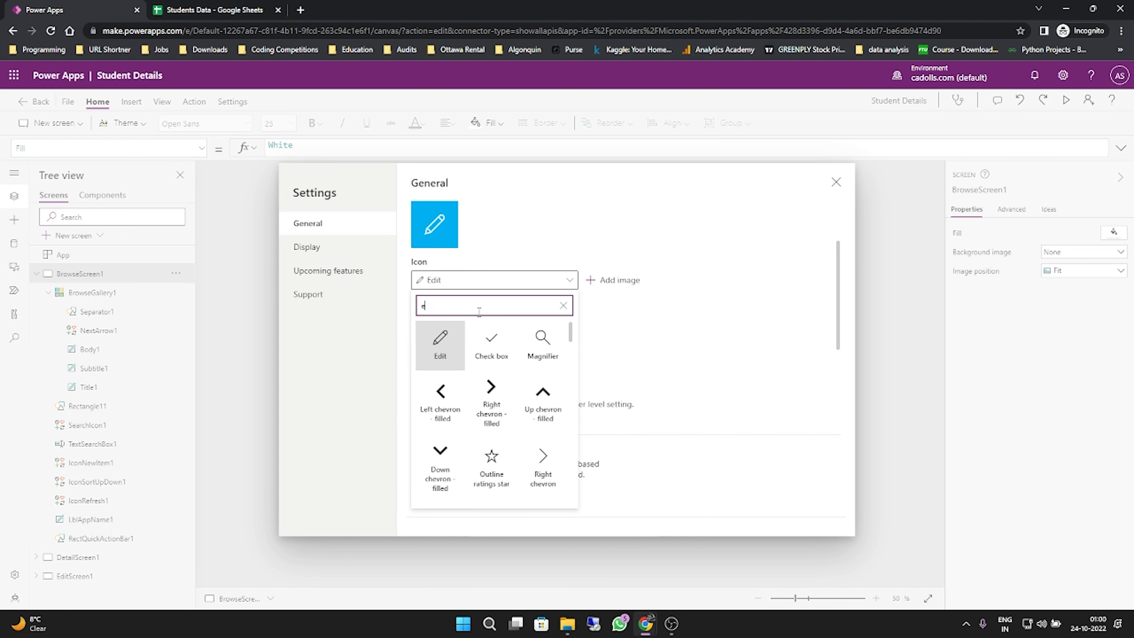
pyautogui.press('BackSpace')
pyautogui.press('BackSpace')
pyautogui.press('BackSpace')
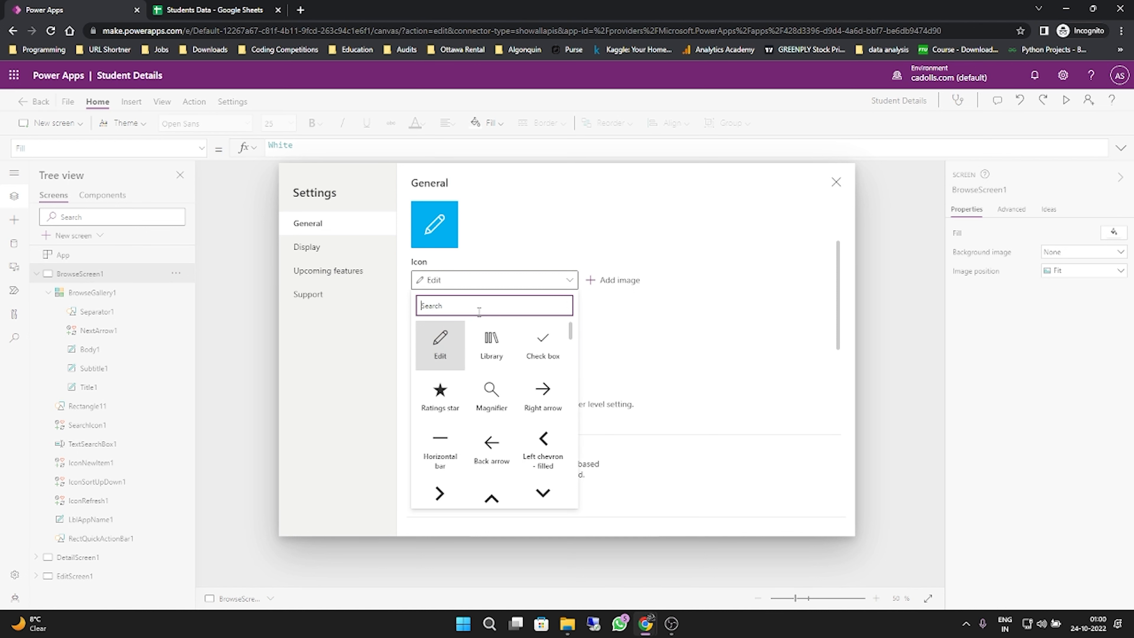
# - Look through the full list of app icons and close it without picking one
pyautogui.scroll(-3, 492, 393)
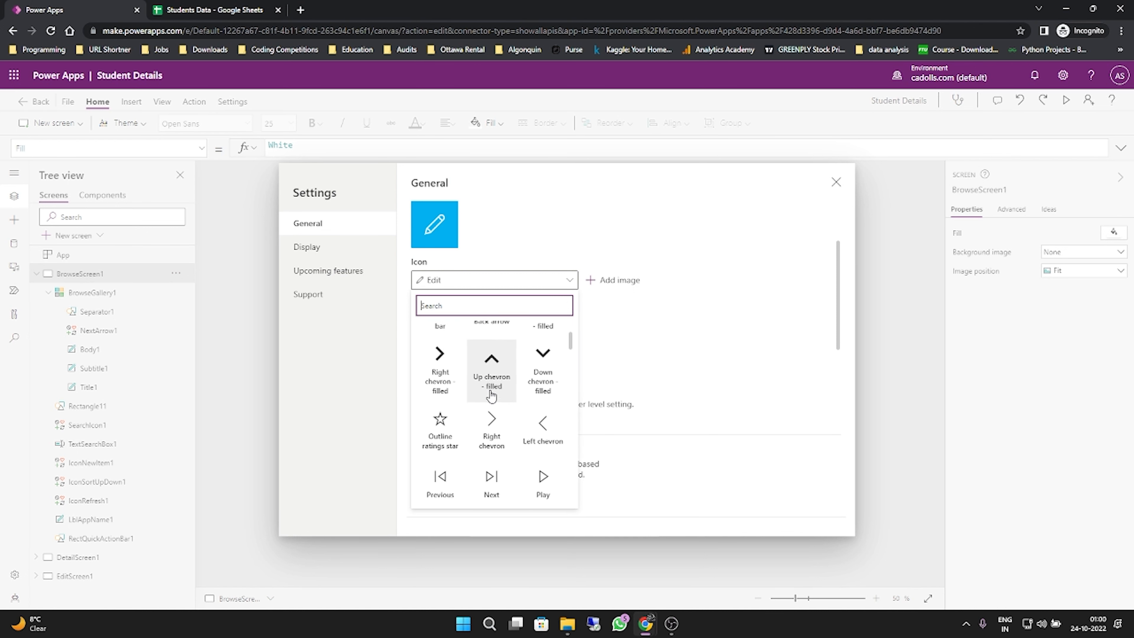
pyautogui.scroll(-5, 491, 393)
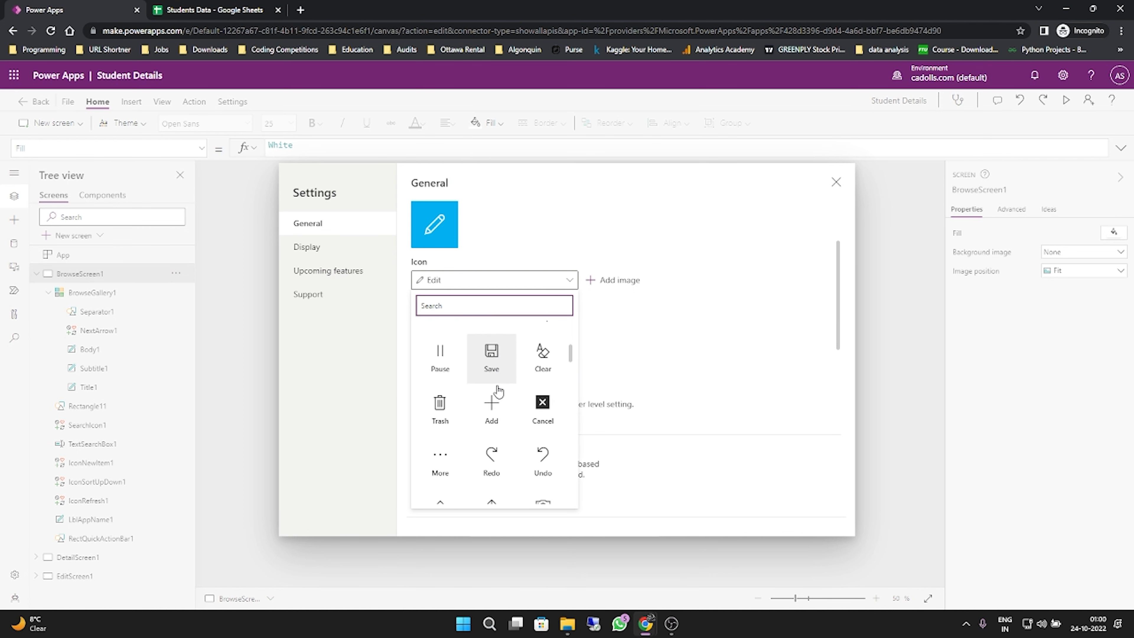
pyautogui.scroll(-8, 499, 389)
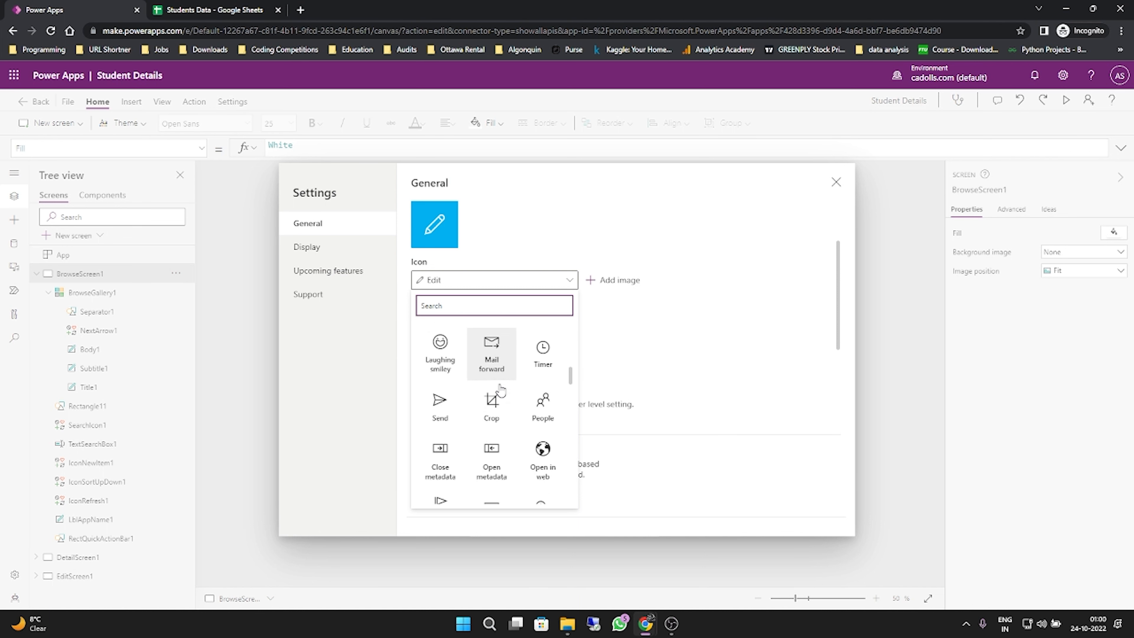
pyautogui.scroll(-6, 501, 391)
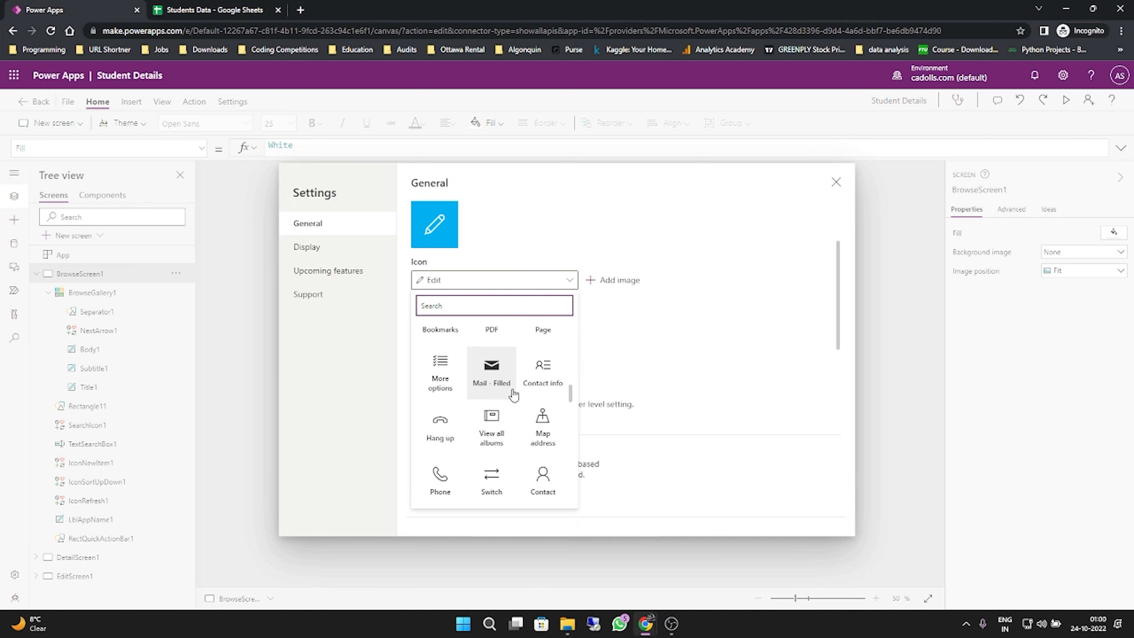
pyautogui.scroll(-6, 514, 395)
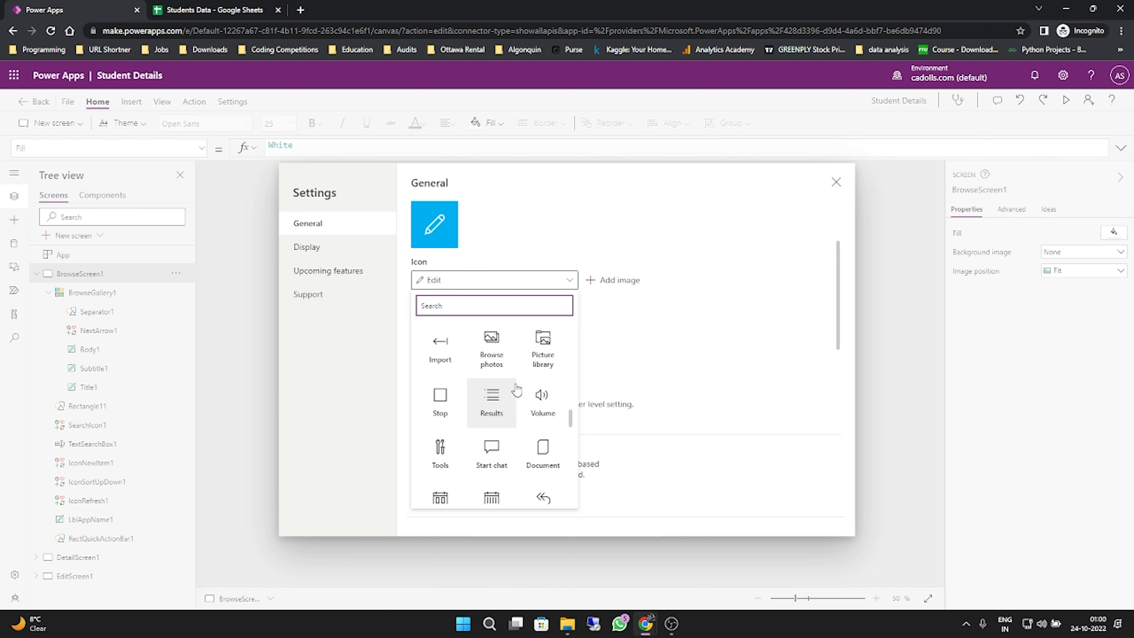
pyautogui.scroll(-4, 517, 389)
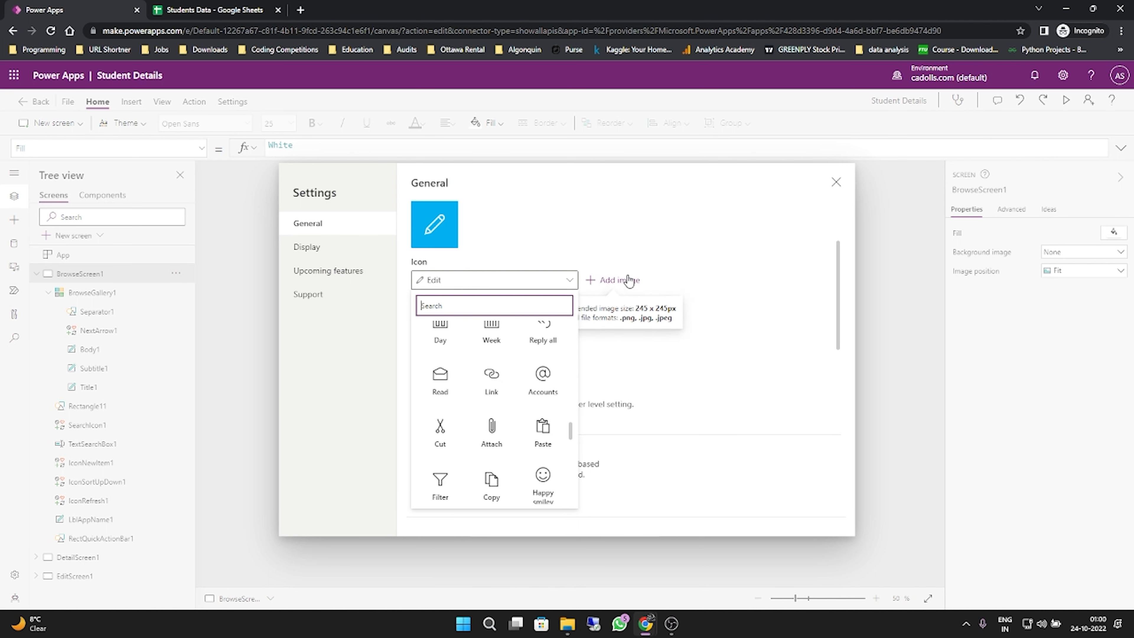
pyautogui.click(572, 252)
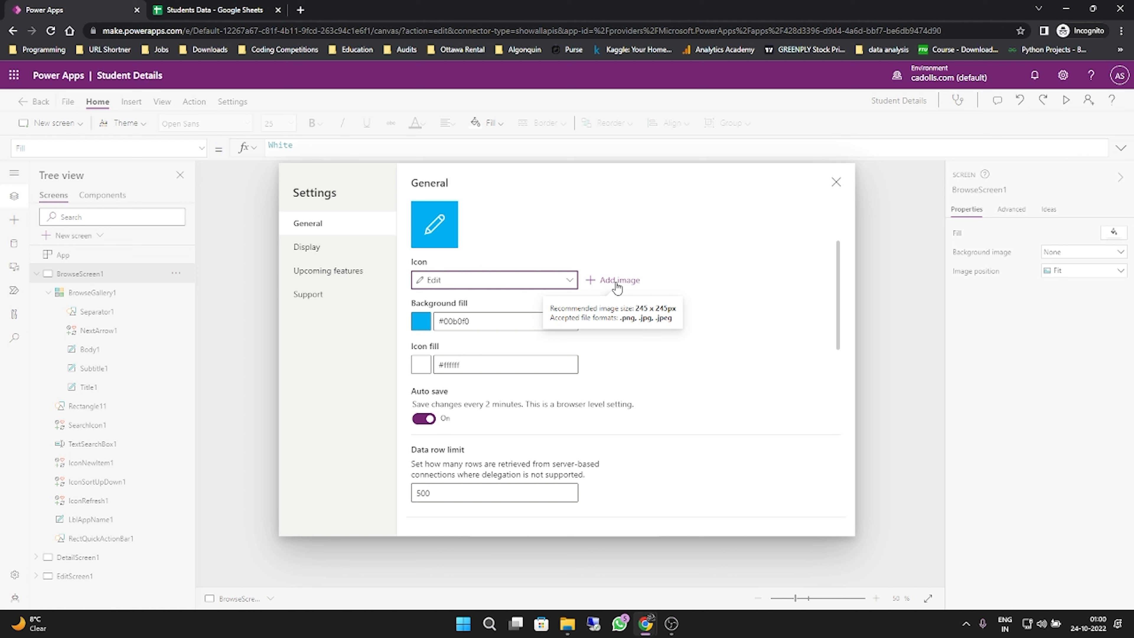
# - Set the app's icon to the Add friend symbol from the end of the icon list
pyautogui.click(559, 284)
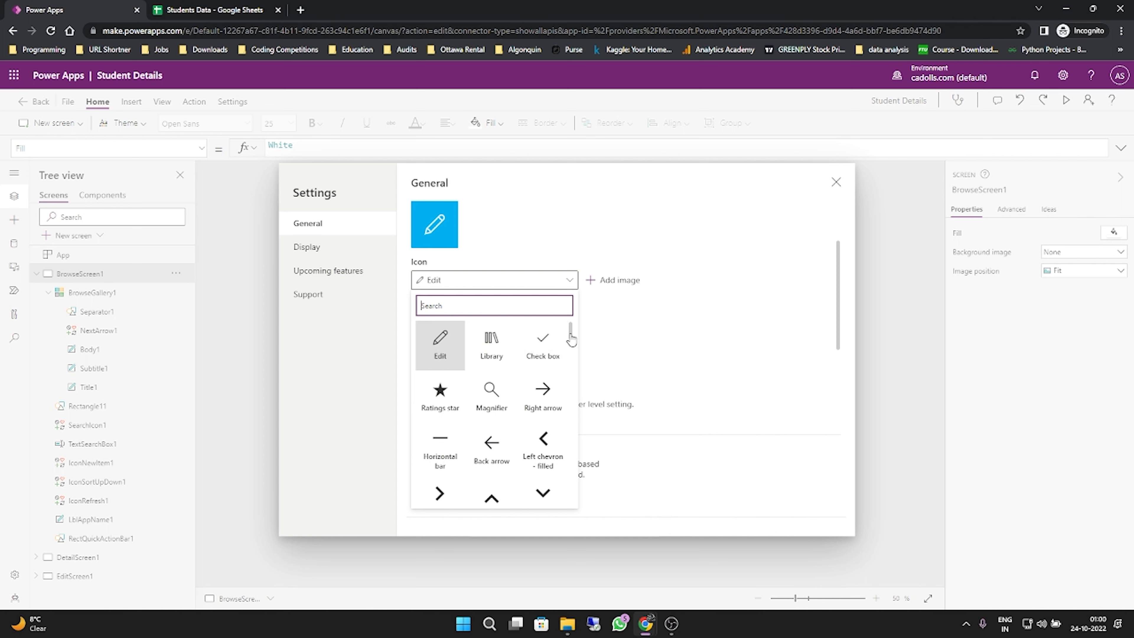
pyautogui.moveTo(570, 336); pyautogui.dragTo(581, 505)
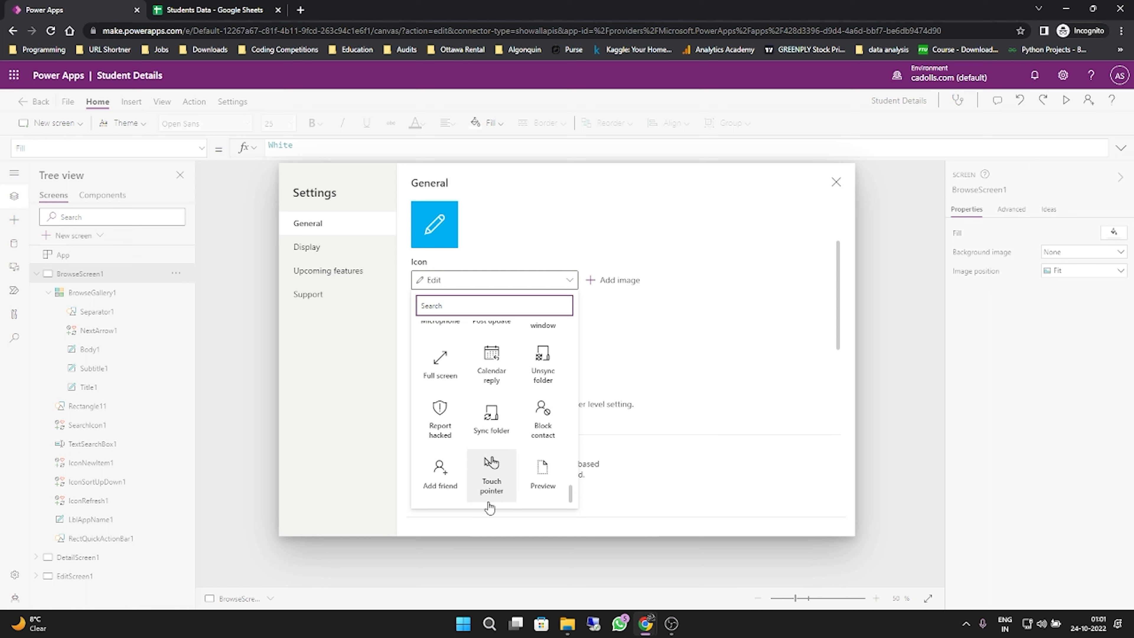
pyautogui.click(449, 487)
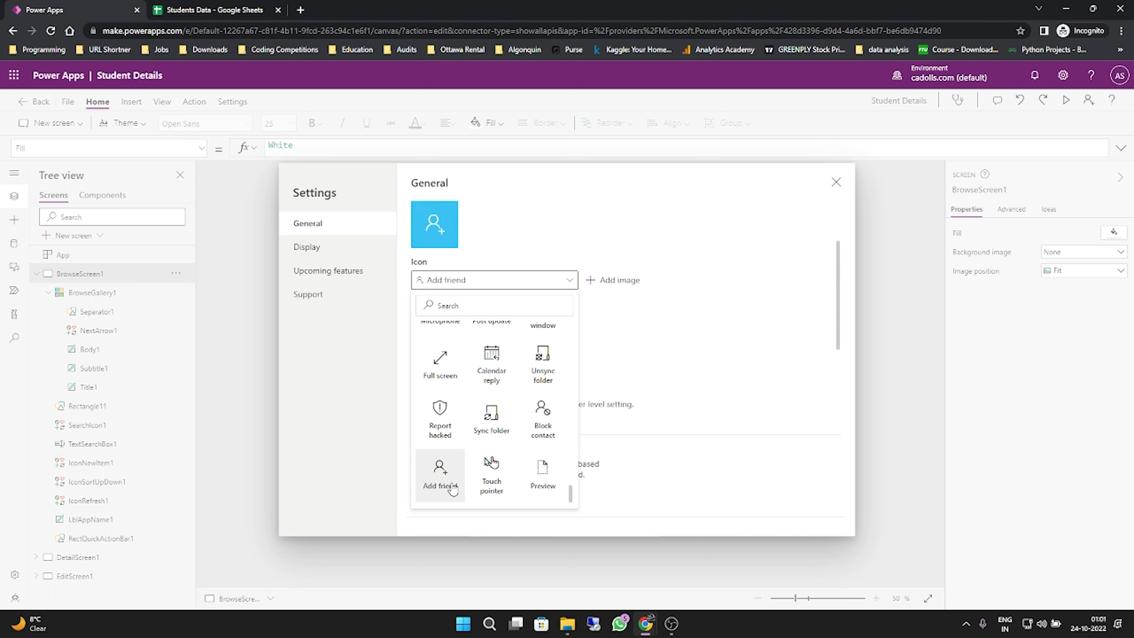
pyautogui.click(654, 317)
# - Try orange, green and light blue background fills for the app icon and settle on dark red #a80000
pyautogui.click(422, 322)
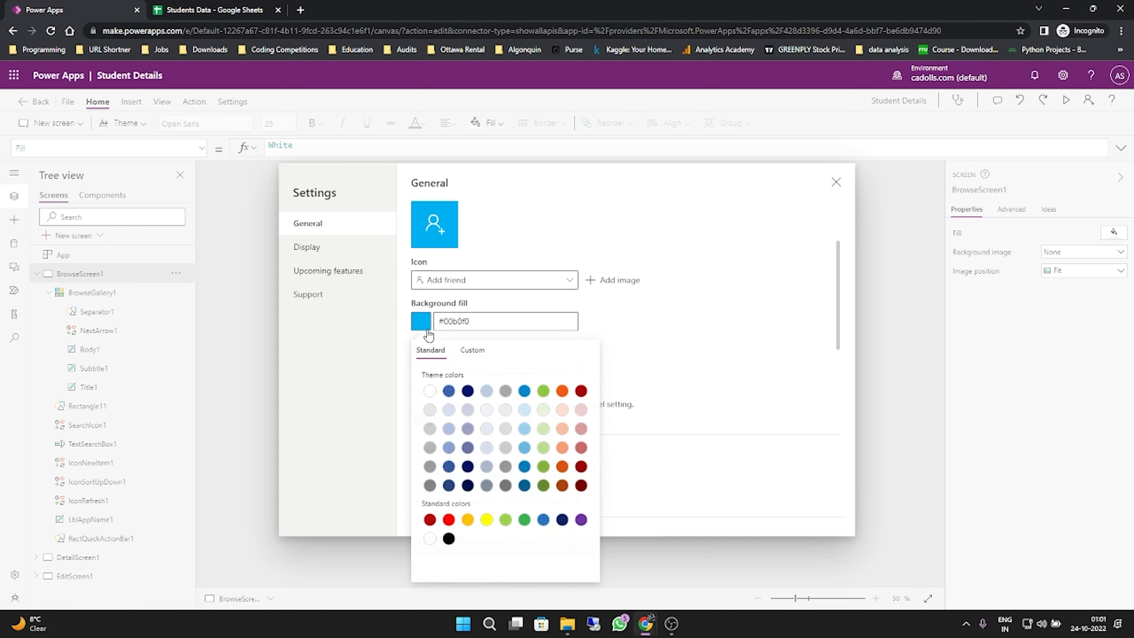
pyautogui.click(562, 392)
pyautogui.click(562, 429)
pyautogui.click(543, 448)
pyautogui.click(525, 448)
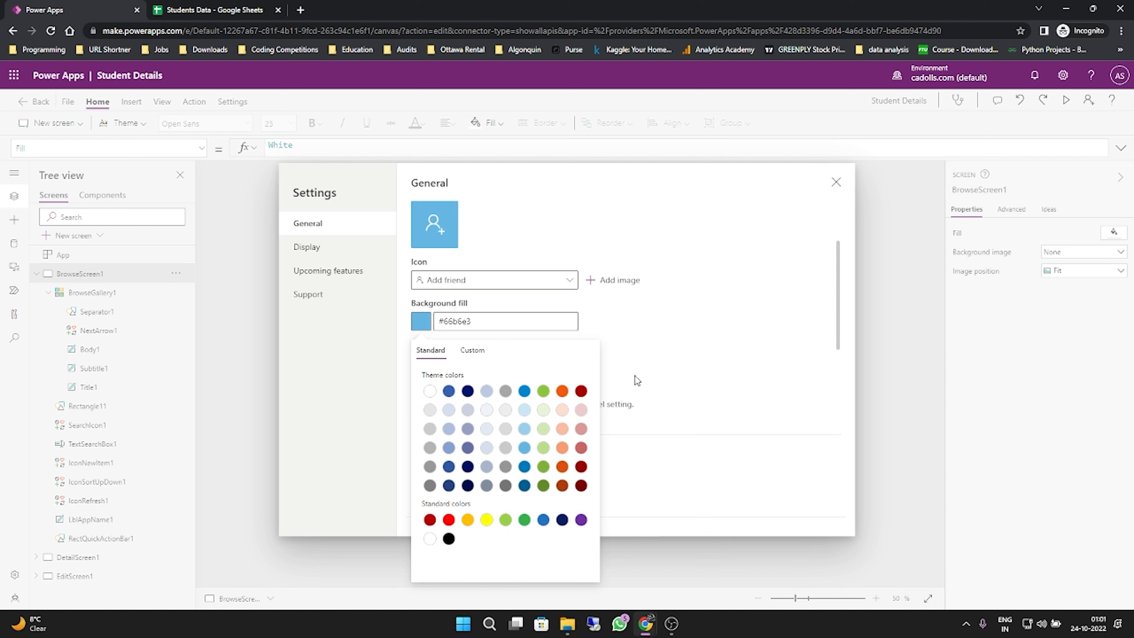
pyautogui.click(581, 391)
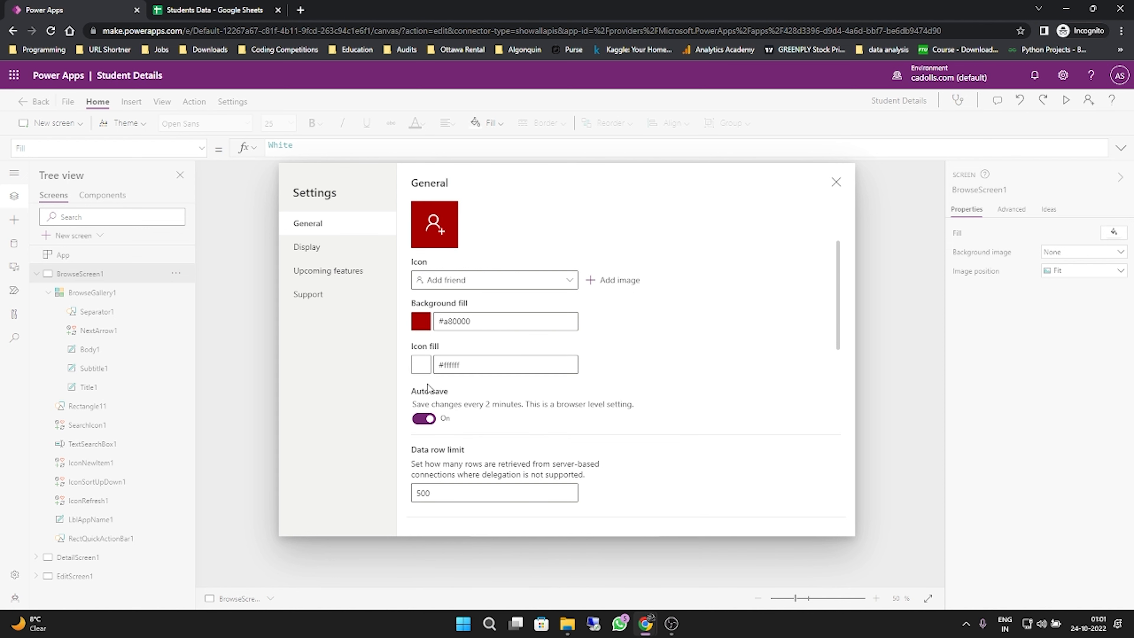
# - Try gray #959595 as the app icon's fill, settle on green #7fb239, and close the settings
pyautogui.click(423, 367)
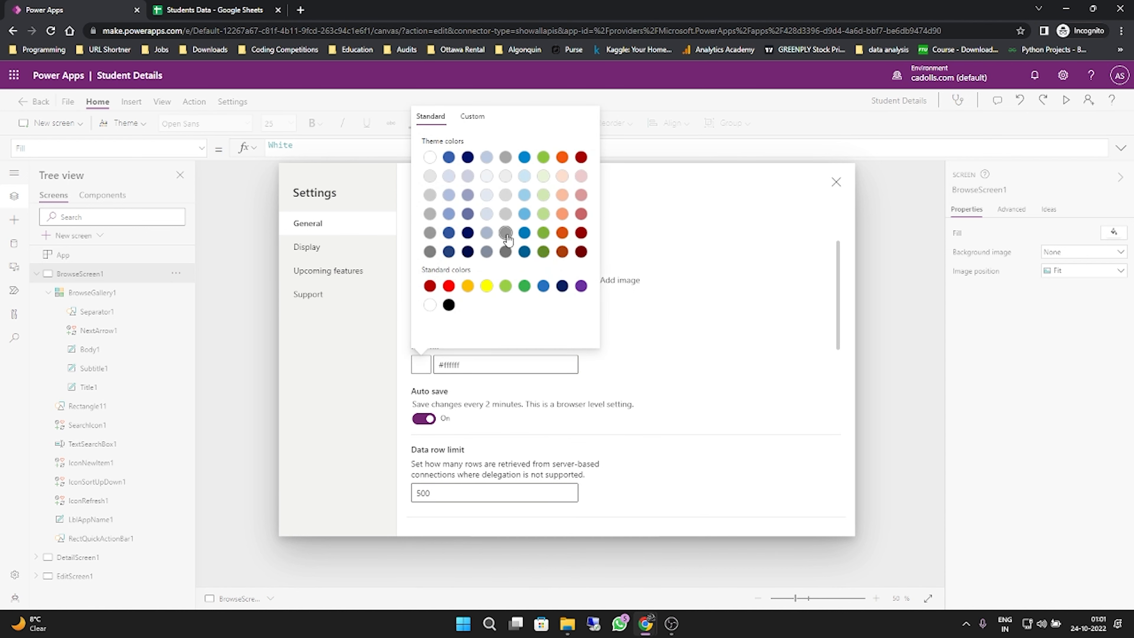
pyautogui.click(505, 233)
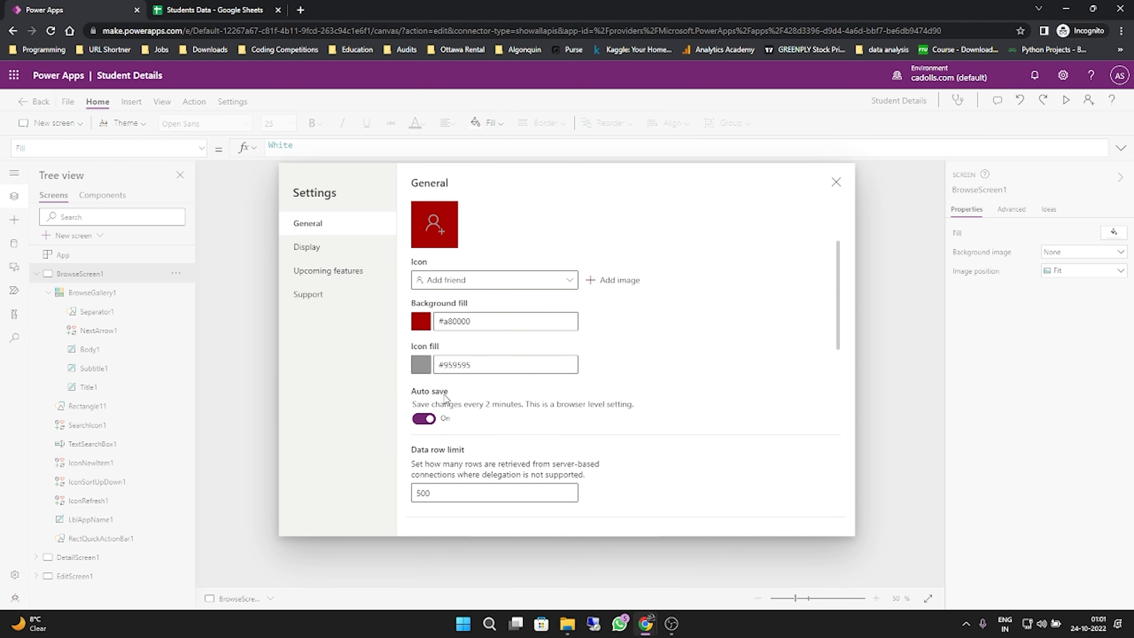
pyautogui.click(431, 370)
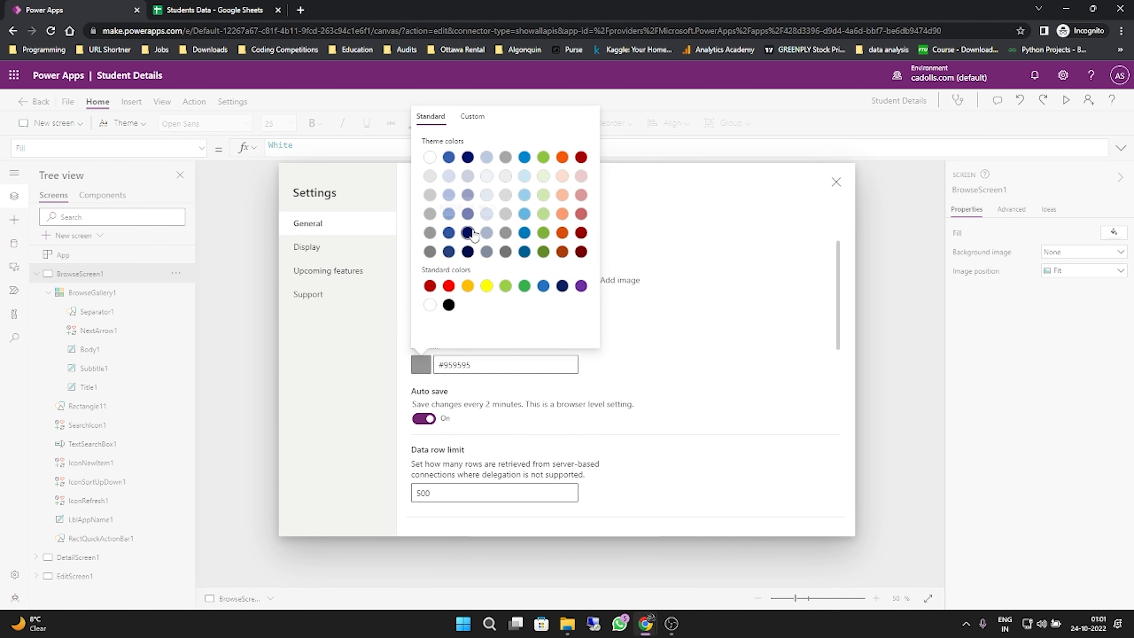
pyautogui.click(543, 233)
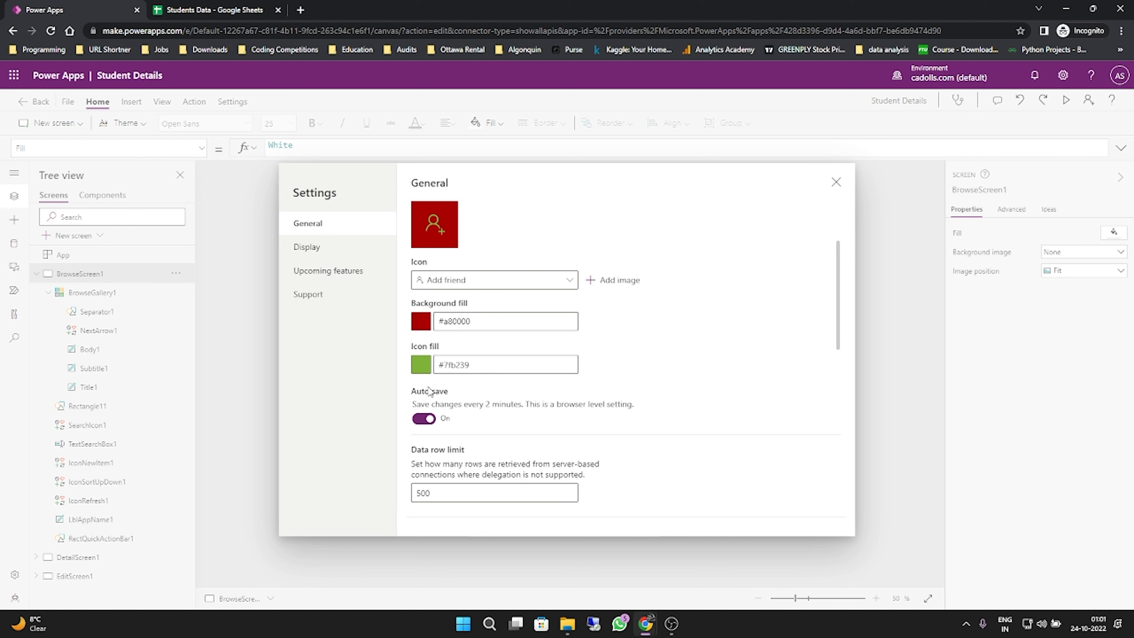
pyautogui.scroll(-10, 498, 387)
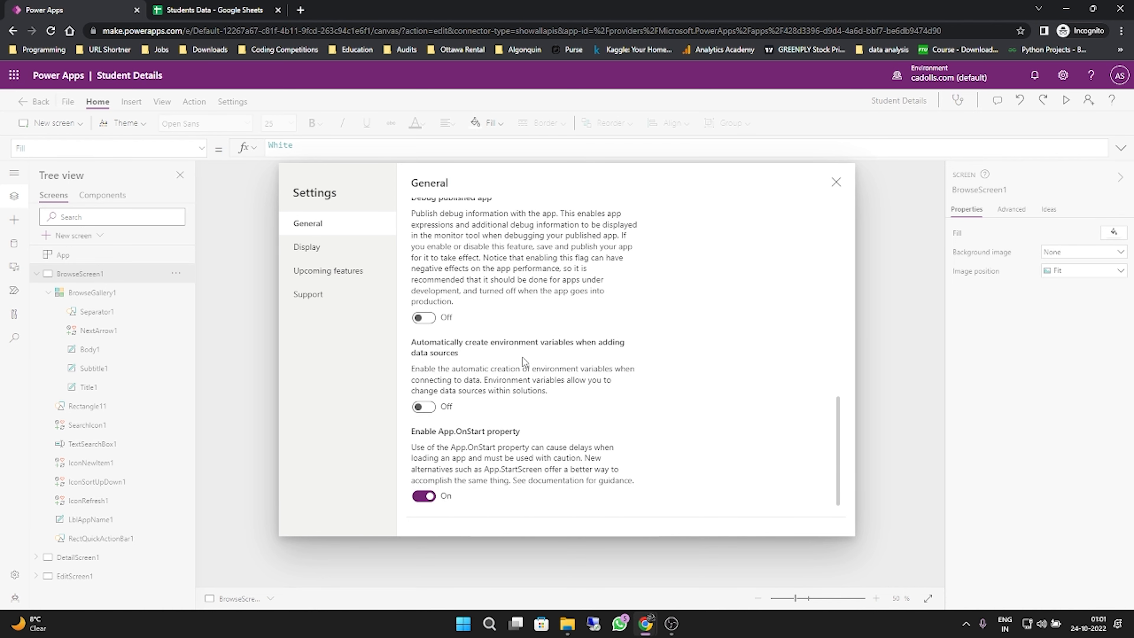
pyautogui.click(836, 183)
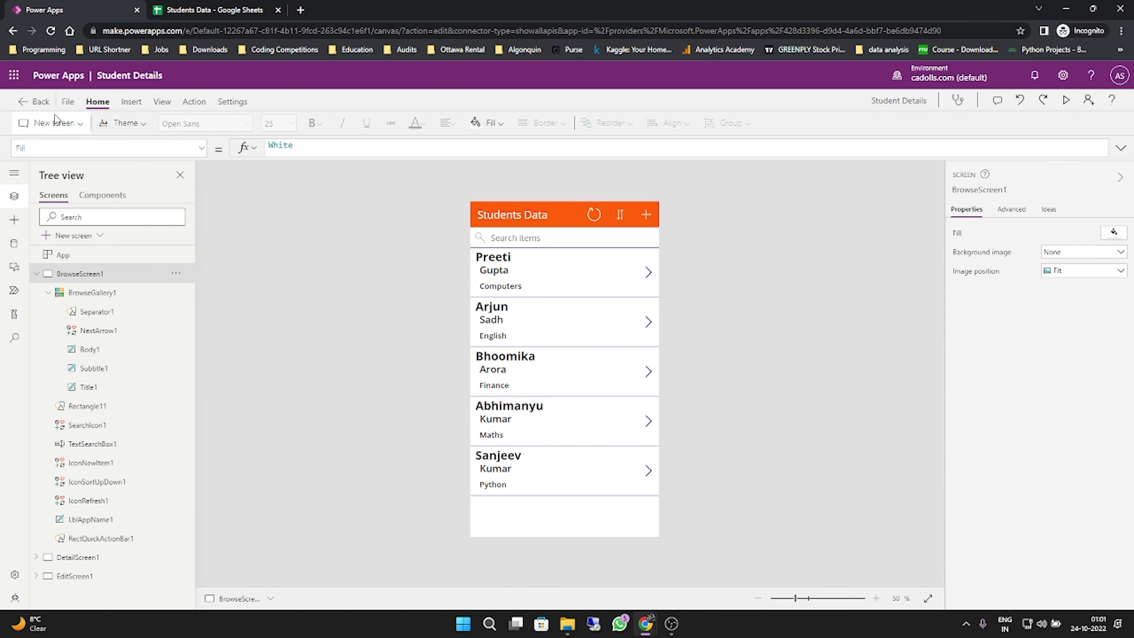
# - Save the app with the version note "This version is after making changes in the settings"
pyautogui.click(73, 98)
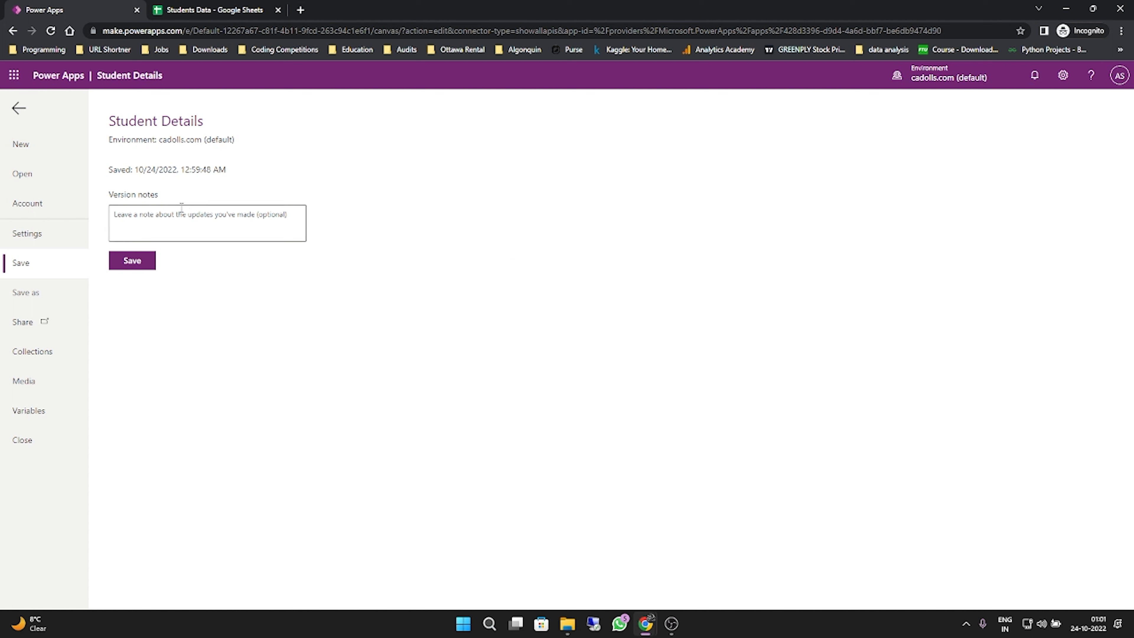
pyautogui.click(150, 265)
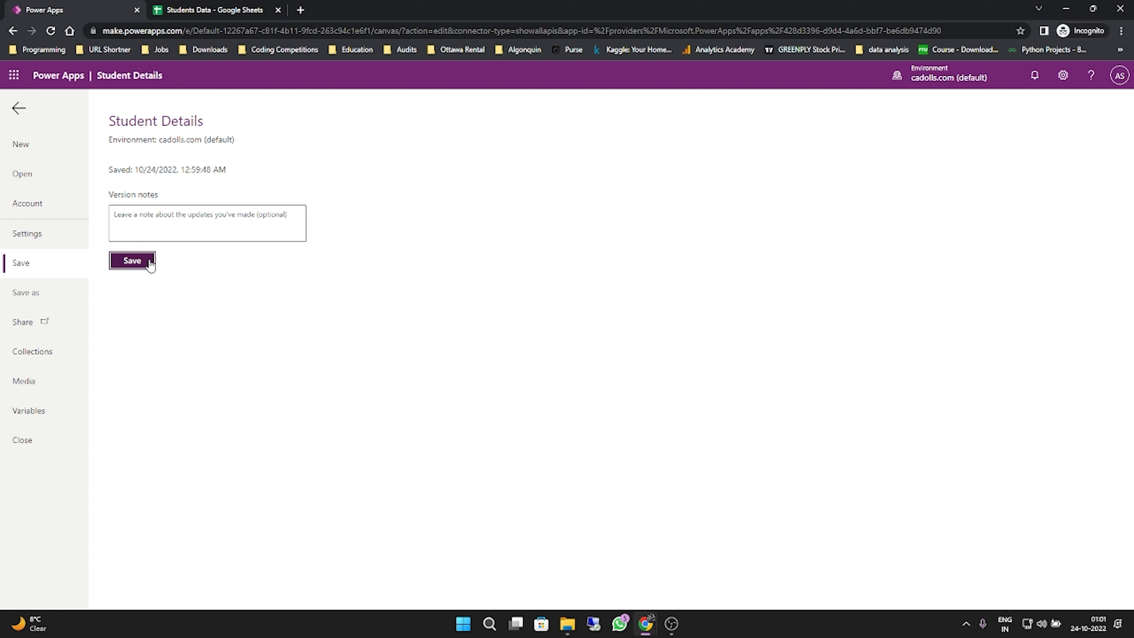
pyautogui.click(180, 227)
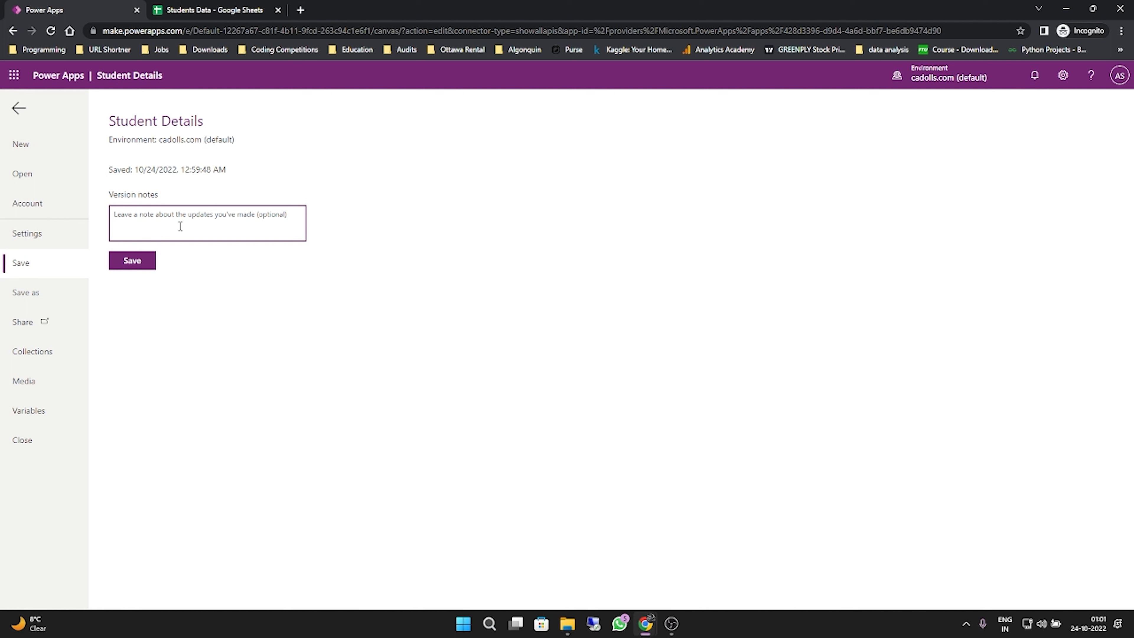
pyautogui.write('This ')
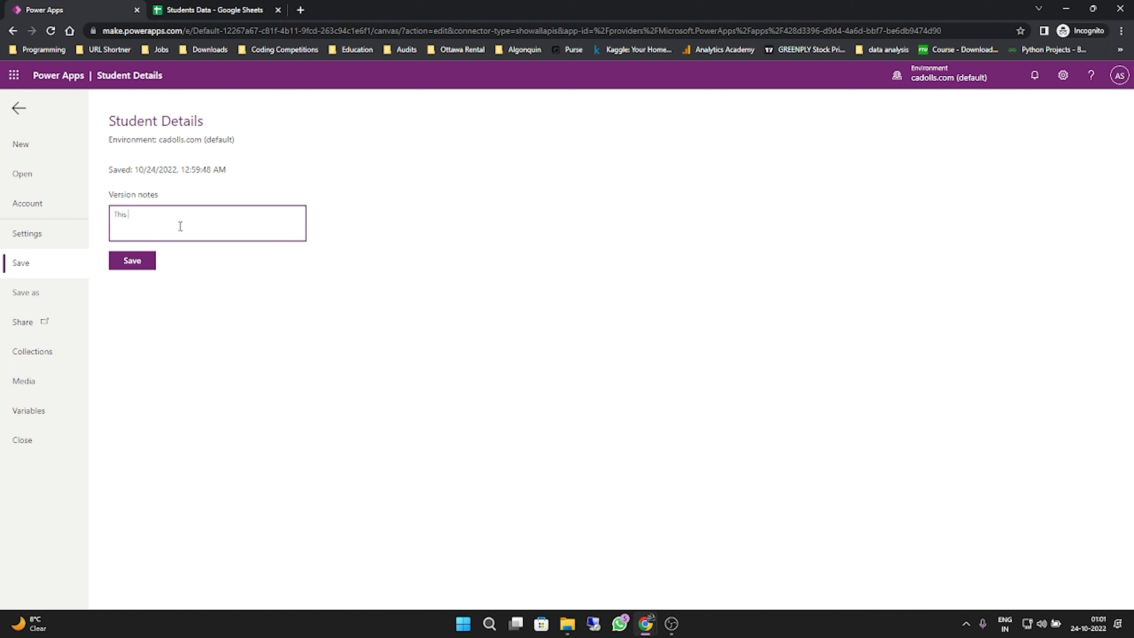
pyautogui.write('version is after making changes in the sett')
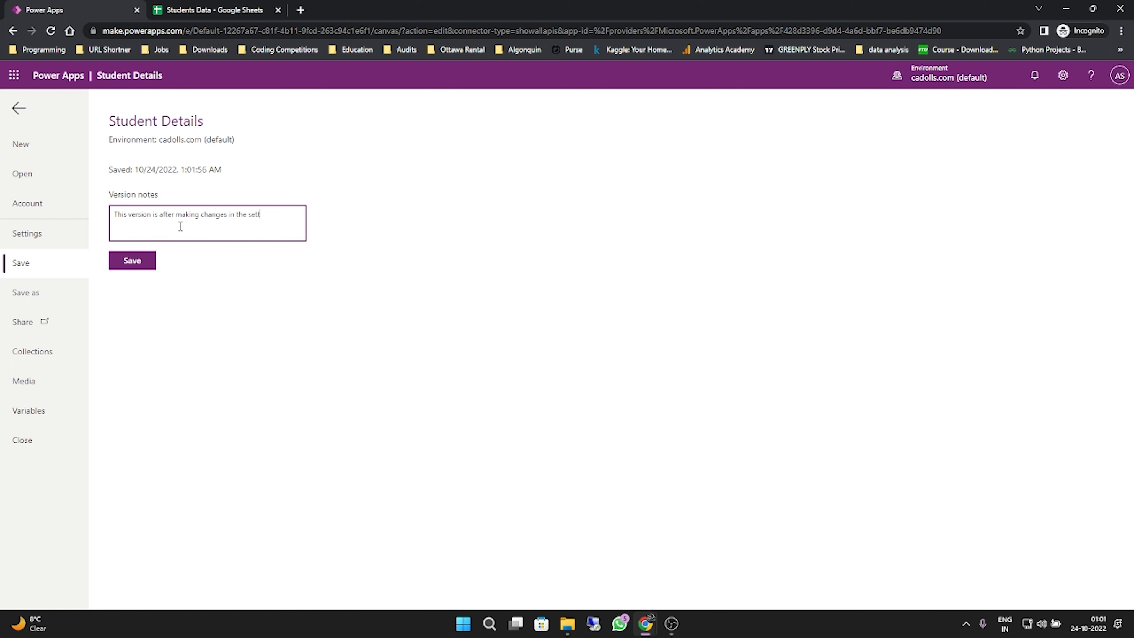
pyautogui.write('ings')
pyautogui.click(123, 260)
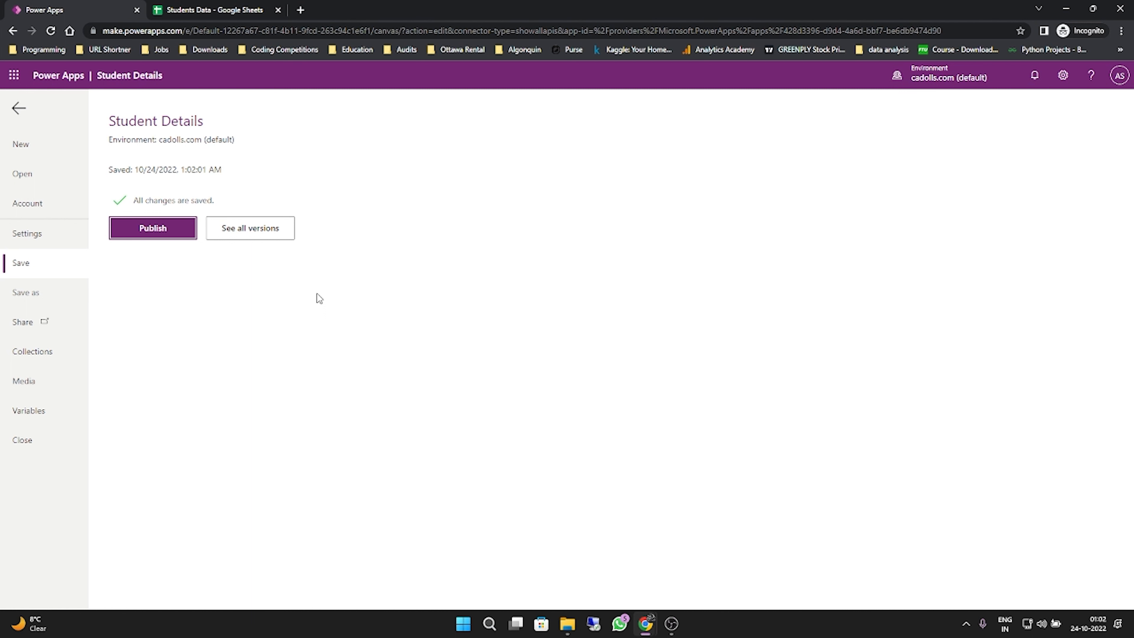
# - Start publishing the saved version of the Student Details app
pyautogui.click(181, 236)
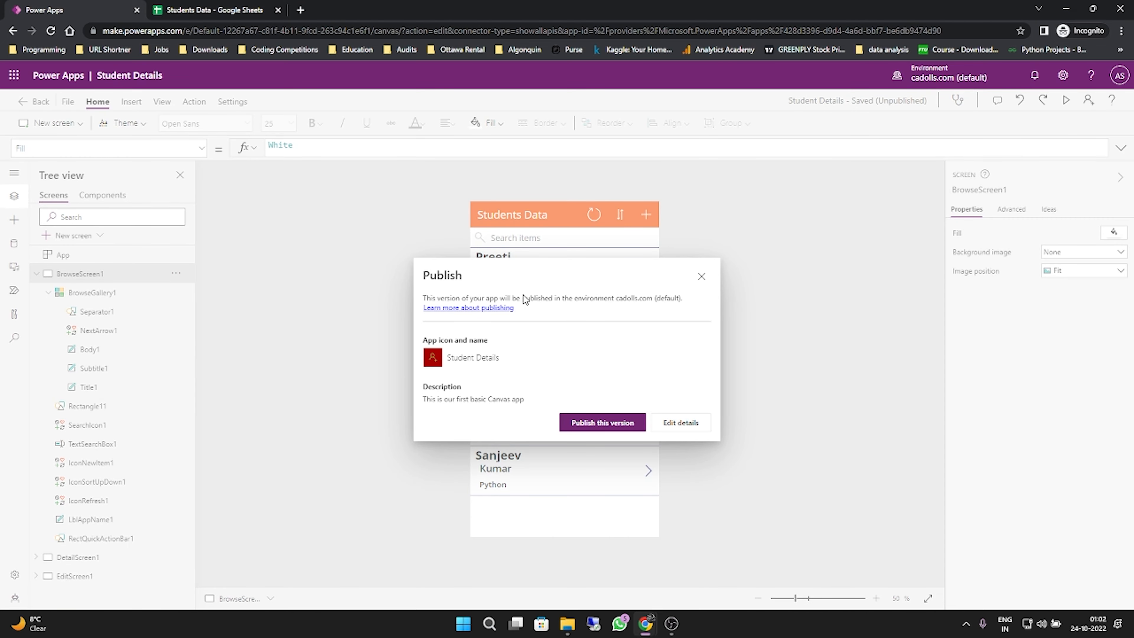
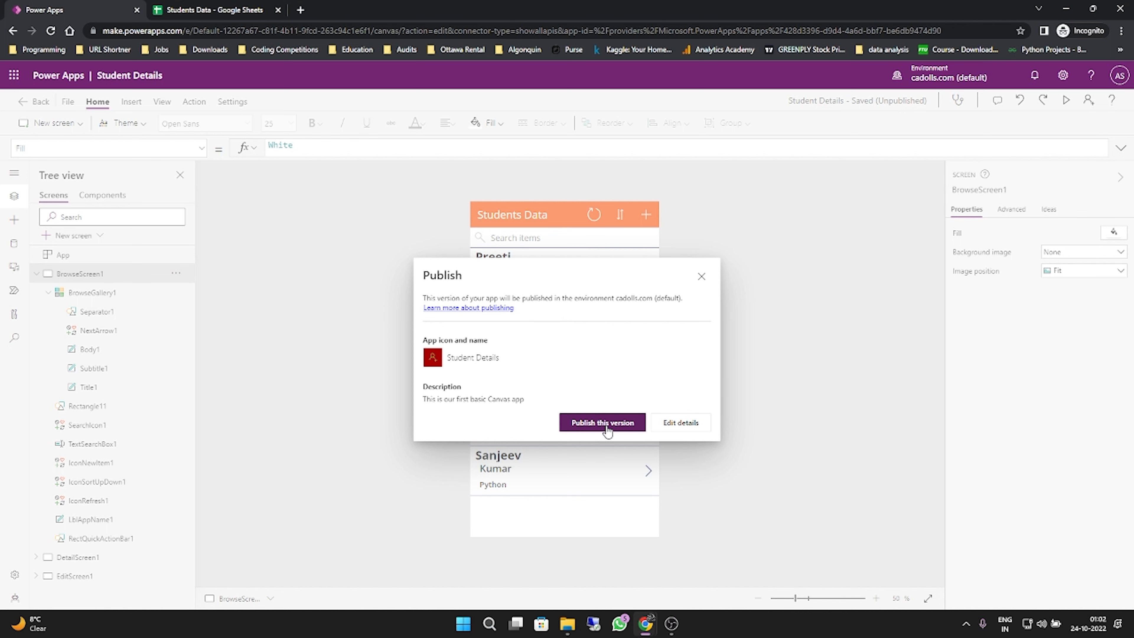
# - Dismiss the Publish dialog without publishing and add a new blank screen to the app
pyautogui.click(701, 276)
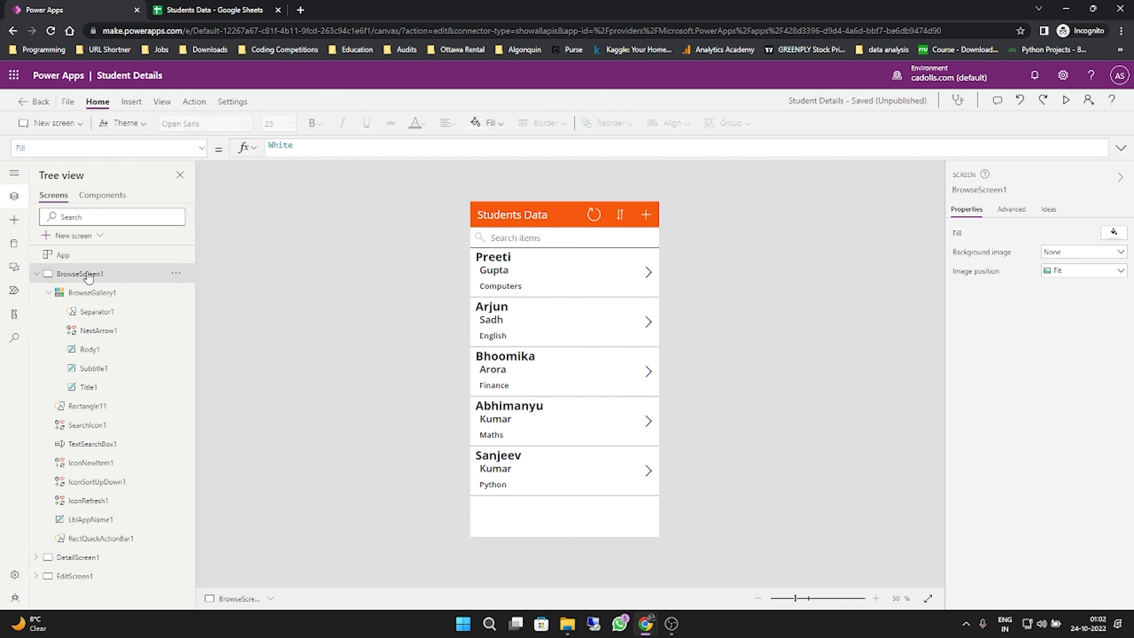
pyautogui.click(36, 274)
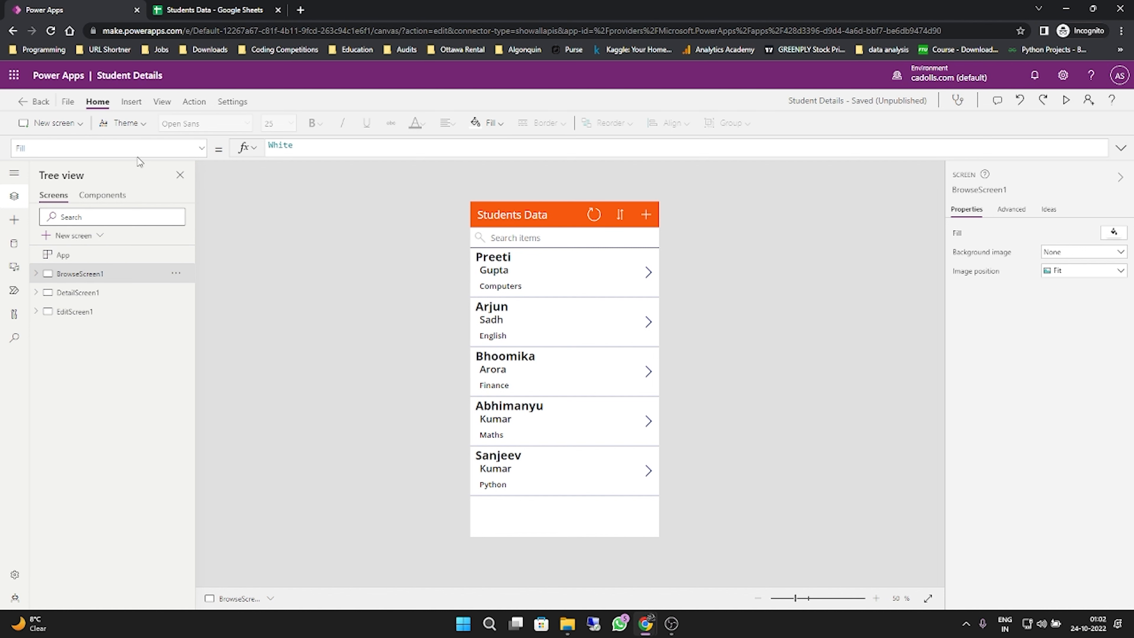
pyautogui.click(132, 102)
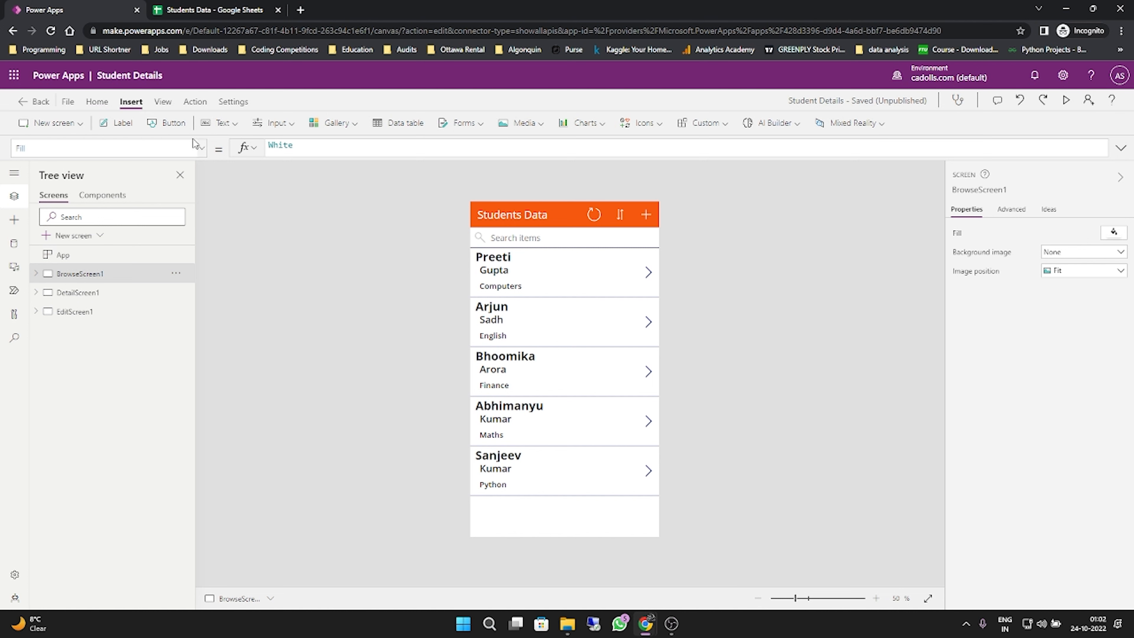
pyautogui.click(56, 125)
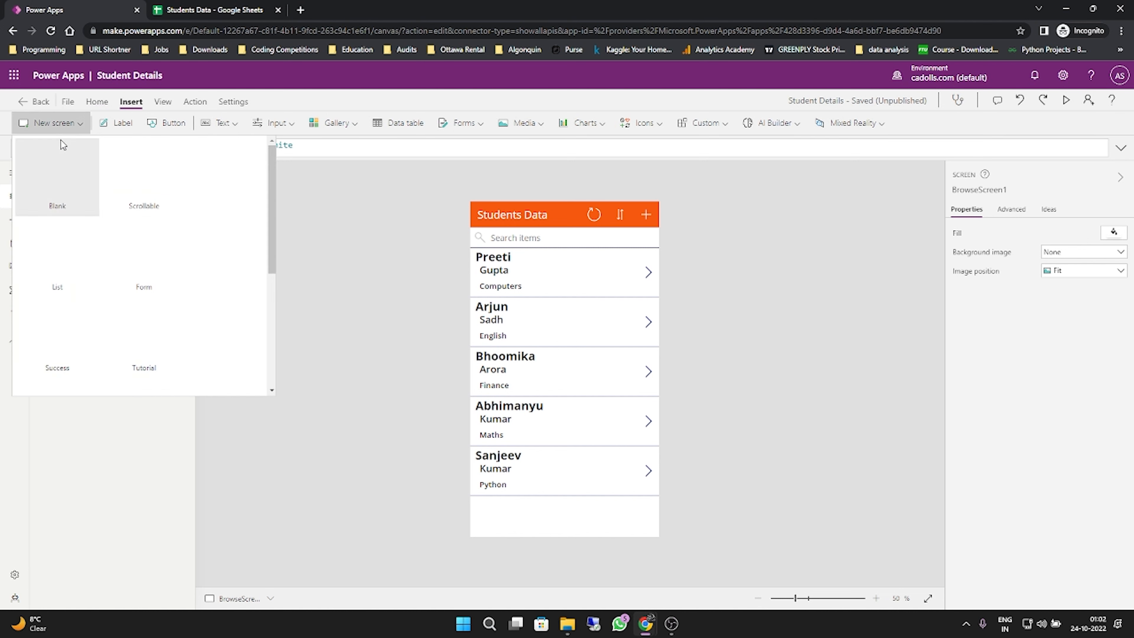
pyautogui.scroll(-5, 221, 312)
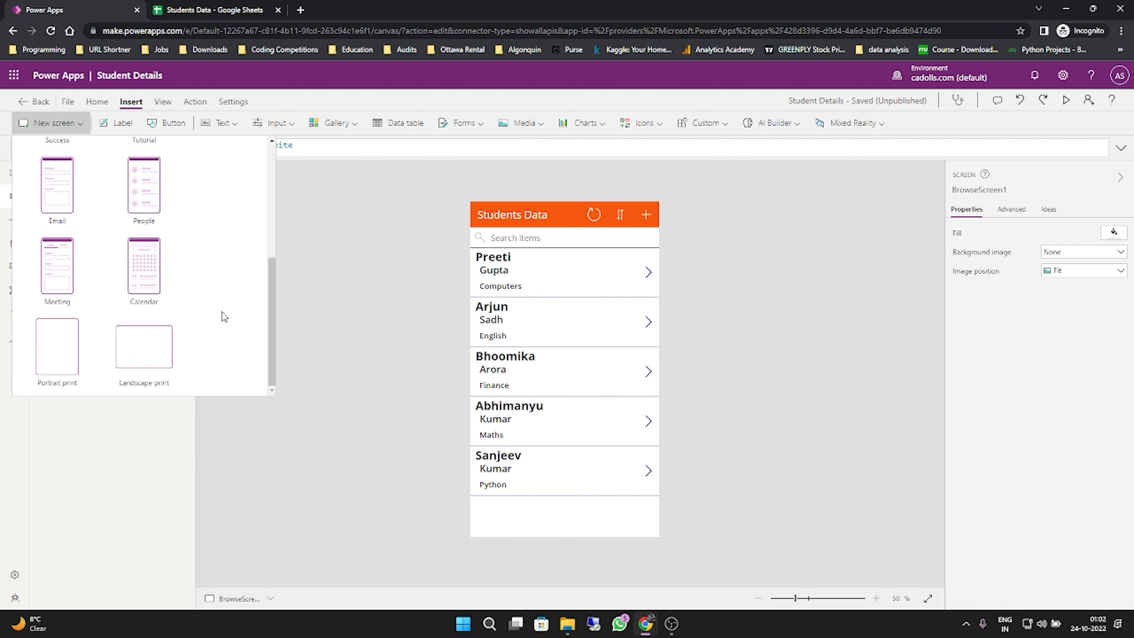
pyautogui.scroll(4, 225, 296)
pyautogui.scroll(1, 225, 297)
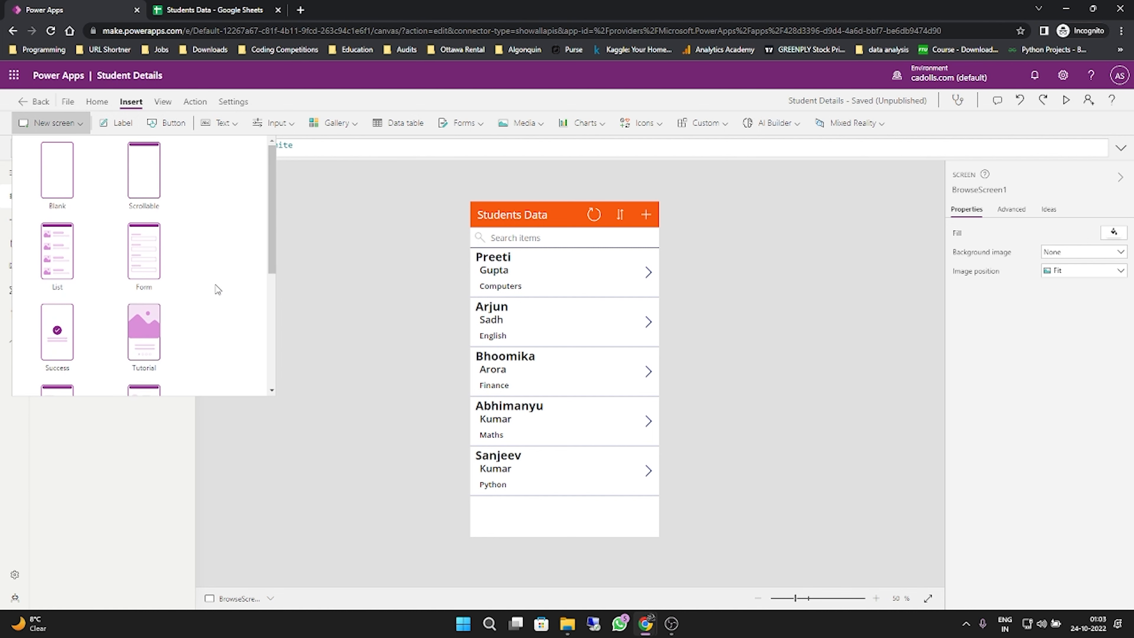
pyautogui.click(70, 196)
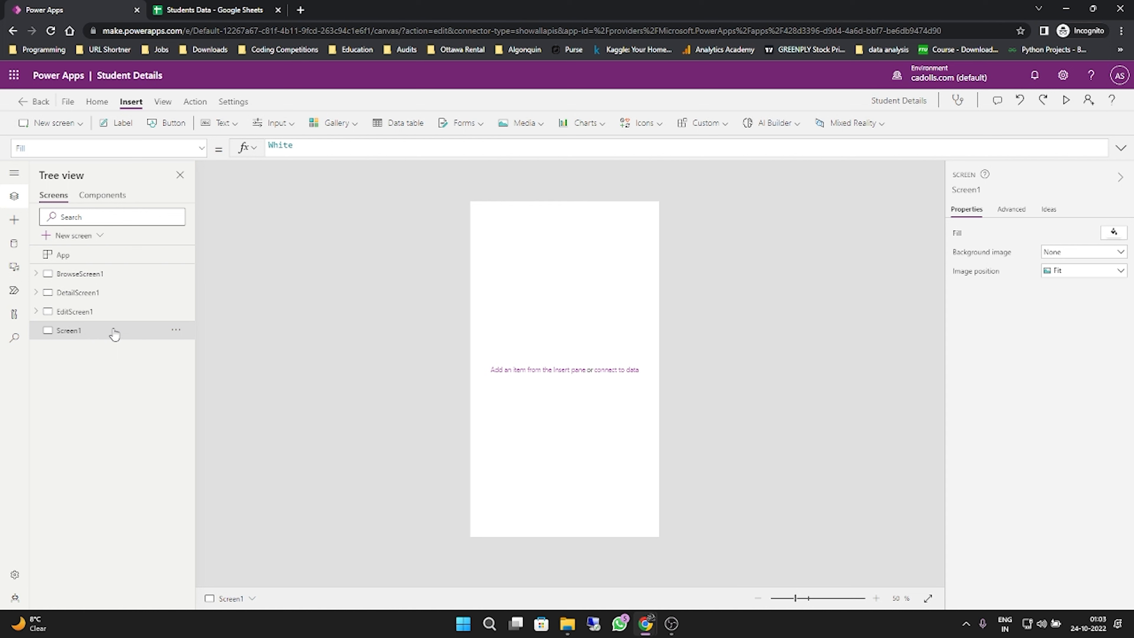
# - Rename the new blank screen to HomeScreen
pyautogui.click(1007, 211)
pyautogui.click(968, 210)
pyautogui.click(987, 190)
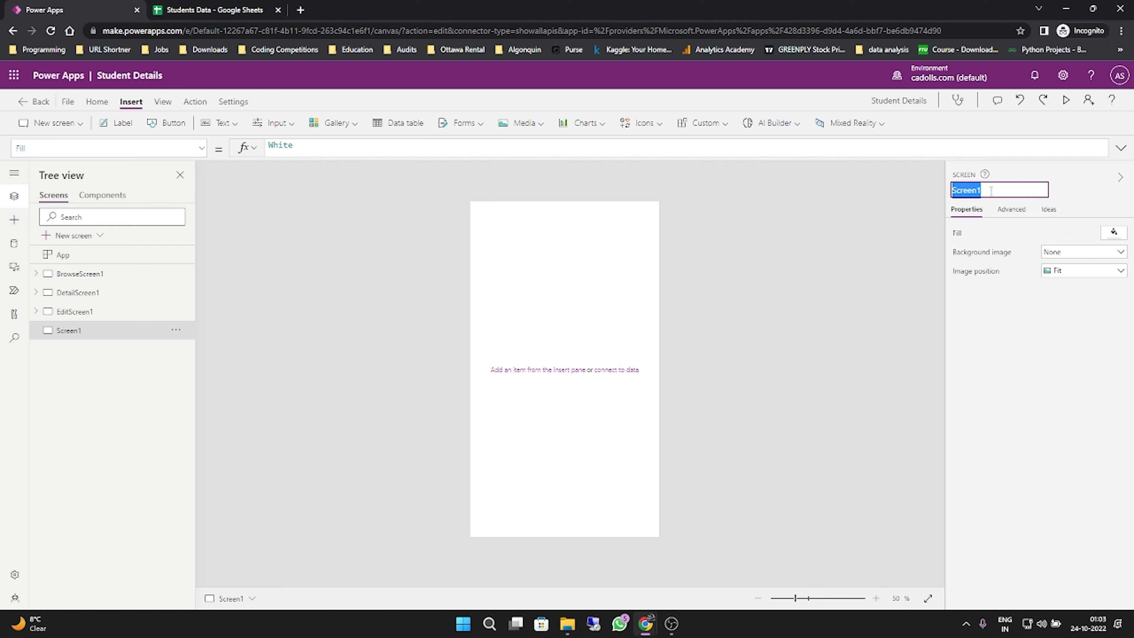
pyautogui.write('HomeScreen')
pyautogui.press('Return')
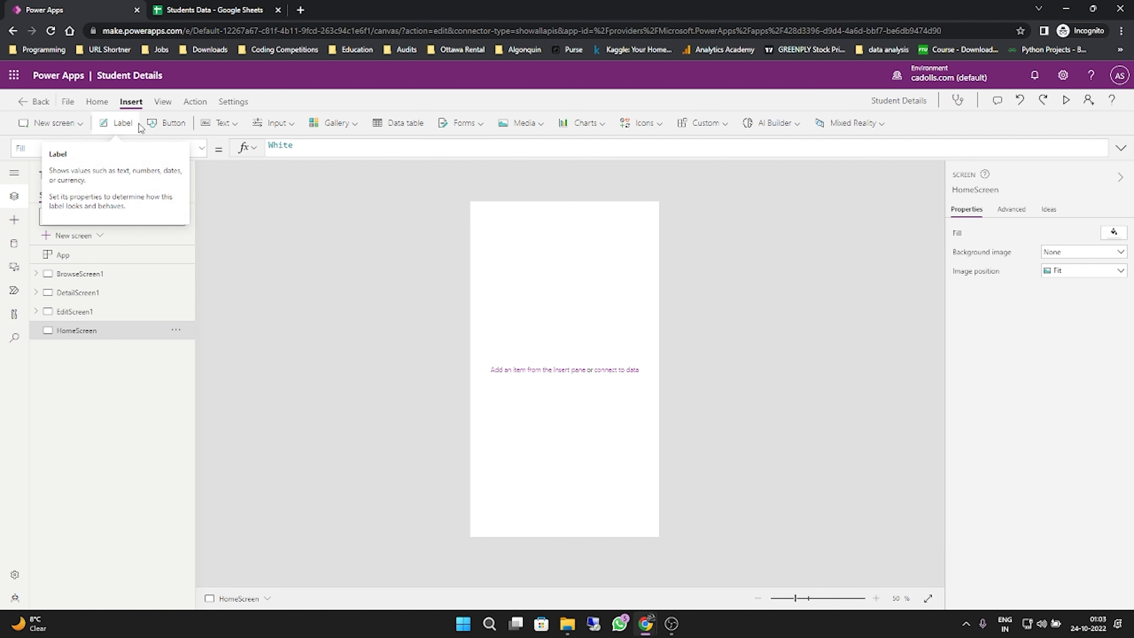
# - Add a label to HomeScreen and set its text to "Microsoft PowerApps"
pyautogui.click(117, 125)
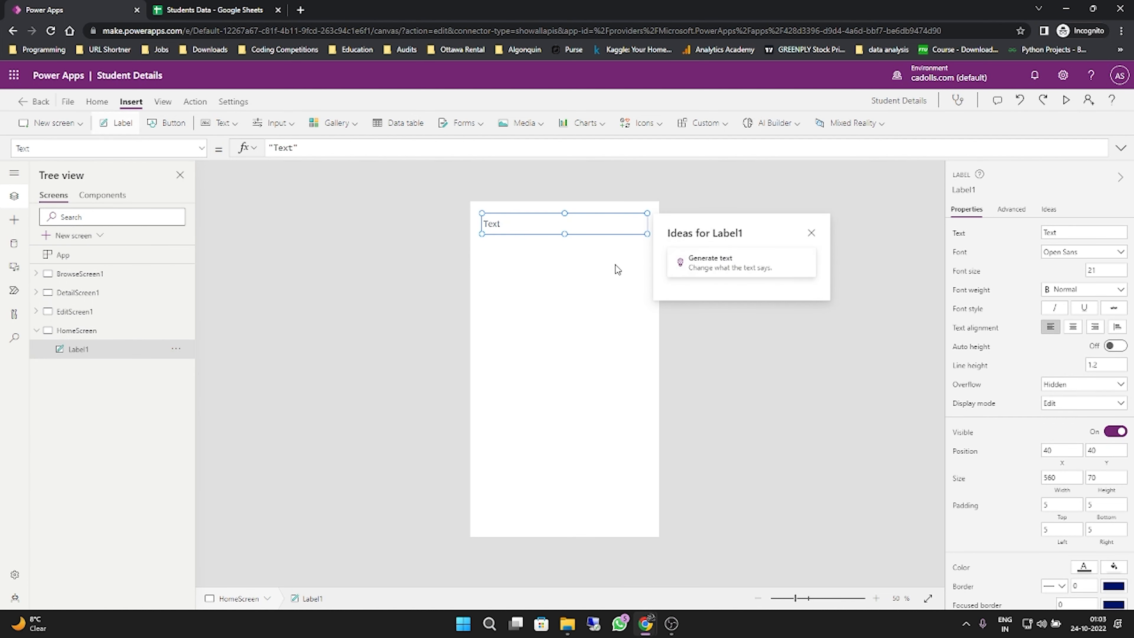
pyautogui.click(1081, 233)
pyautogui.write('M')
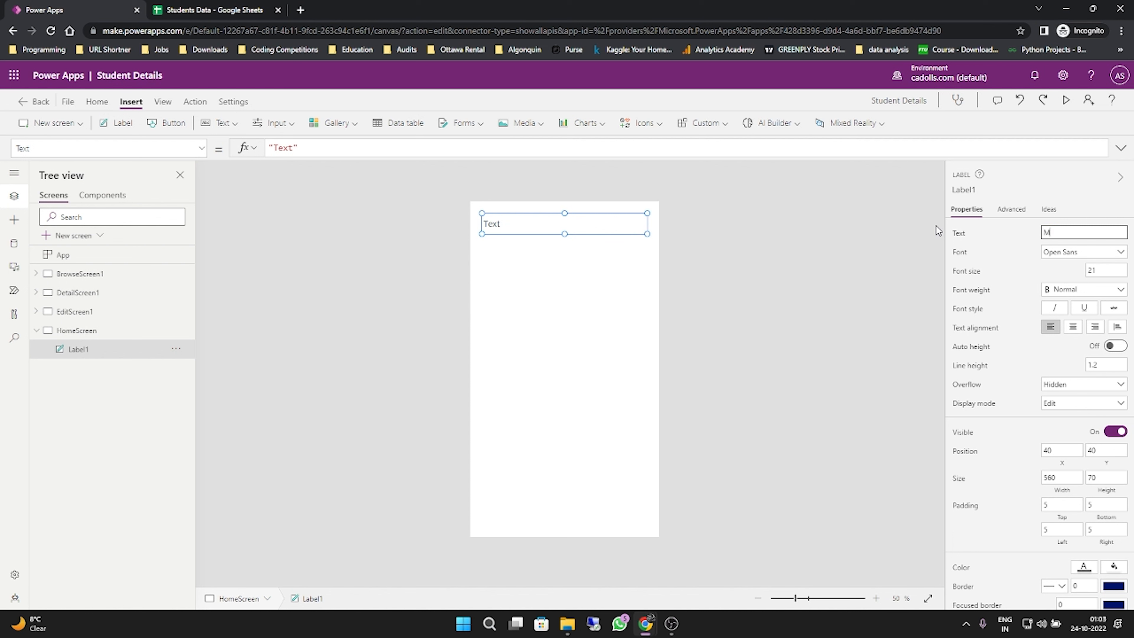
pyautogui.write('icrosoft PowerApps')
pyautogui.press('Tab')
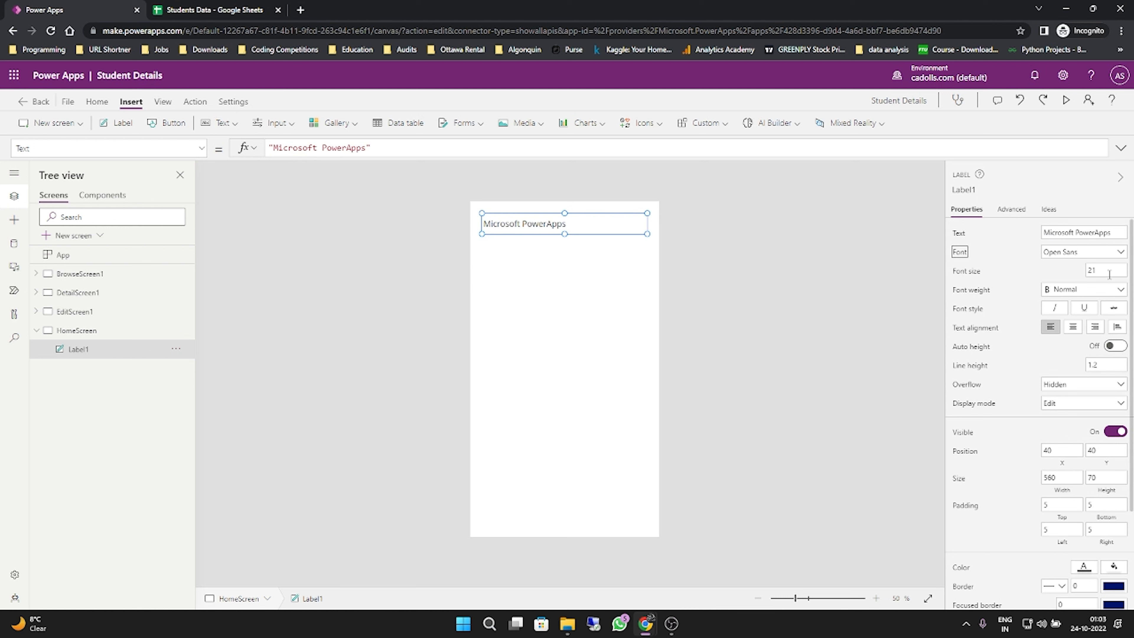
# - Format the "Microsoft PowerApps" label with font size 35, bold weight and centred alignment
pyautogui.press('Tab')
pyautogui.write('3')
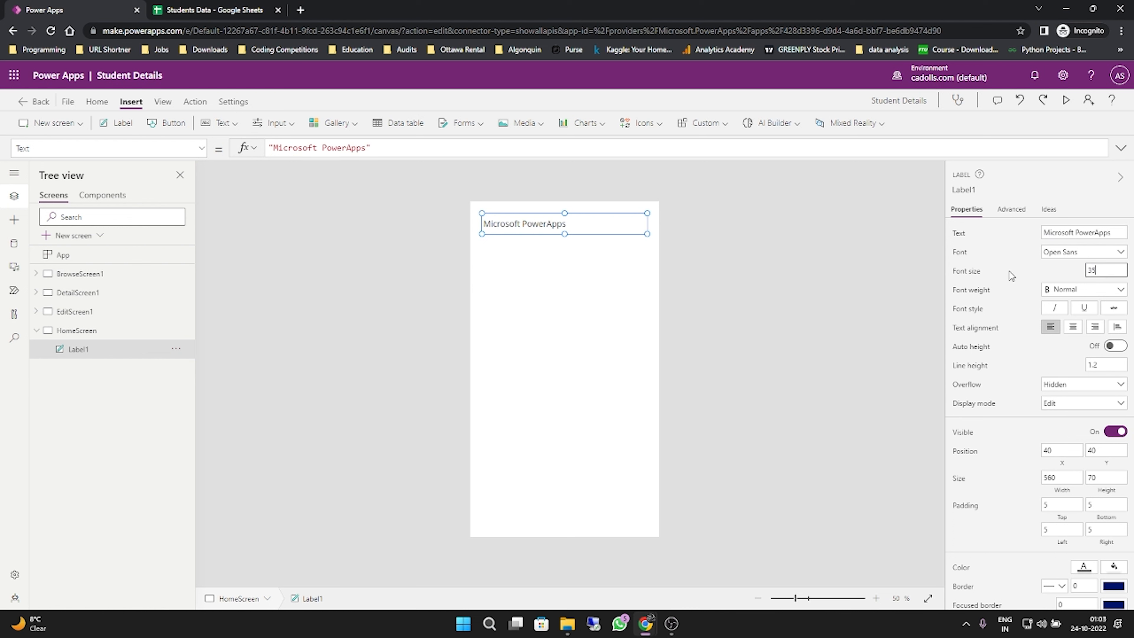
pyautogui.click(1070, 290)
pyautogui.click(1069, 316)
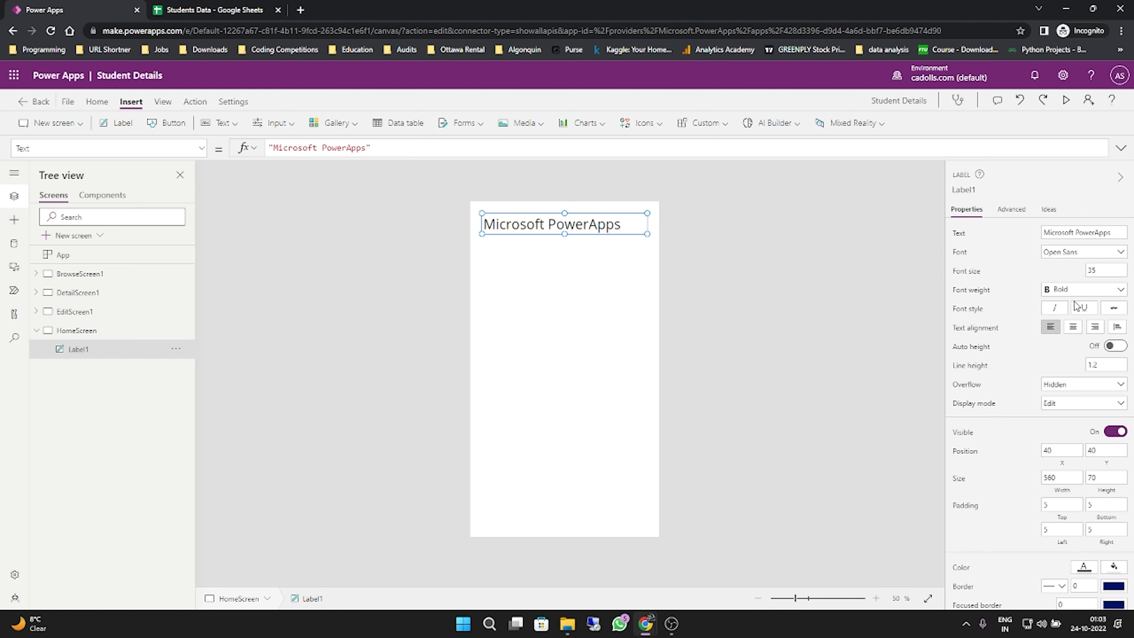
pyautogui.click(1074, 327)
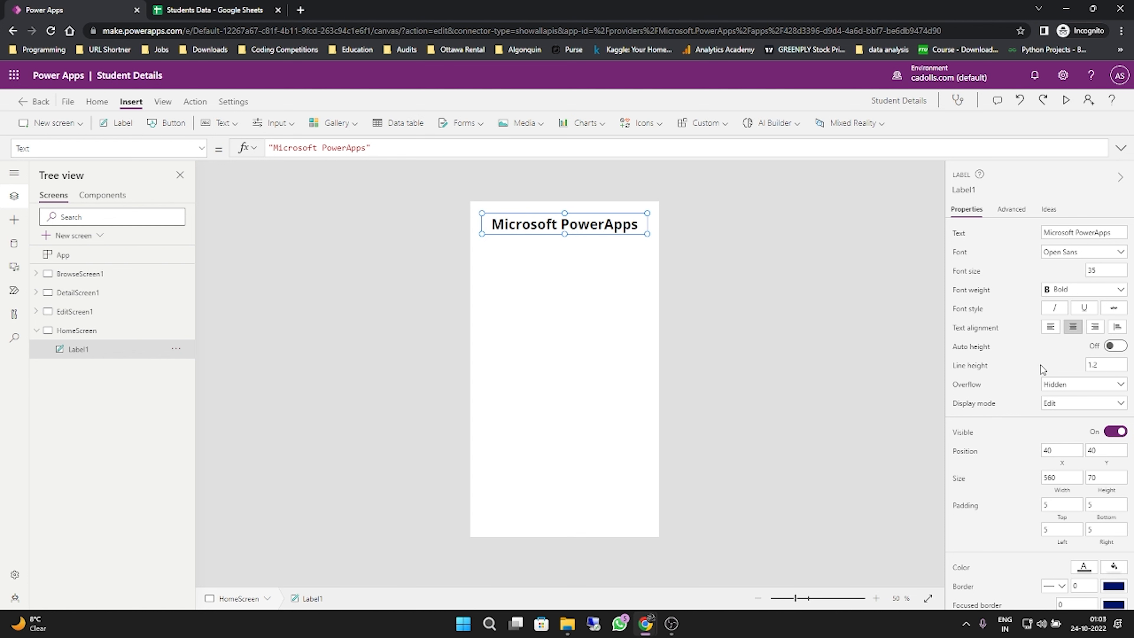
# - Set the "Microsoft PowerApps" label's text colour to a custom dark orange, about RGB 186, 68, 13
pyautogui.scroll(-1, 1106, 353)
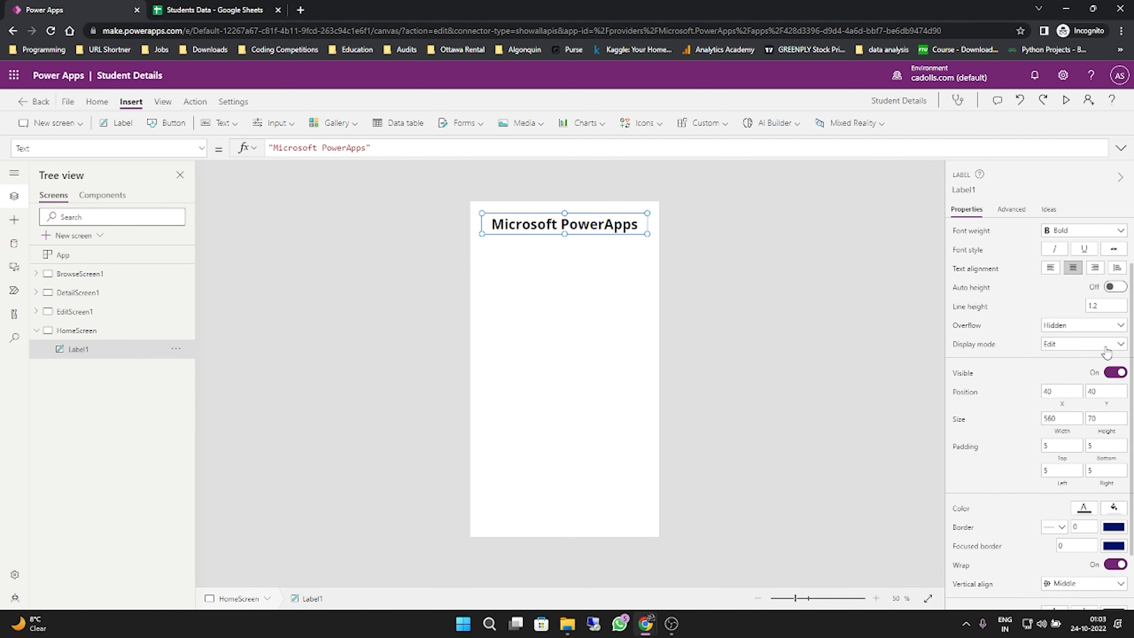
pyautogui.scroll(-1, 1106, 353)
pyautogui.click(1086, 449)
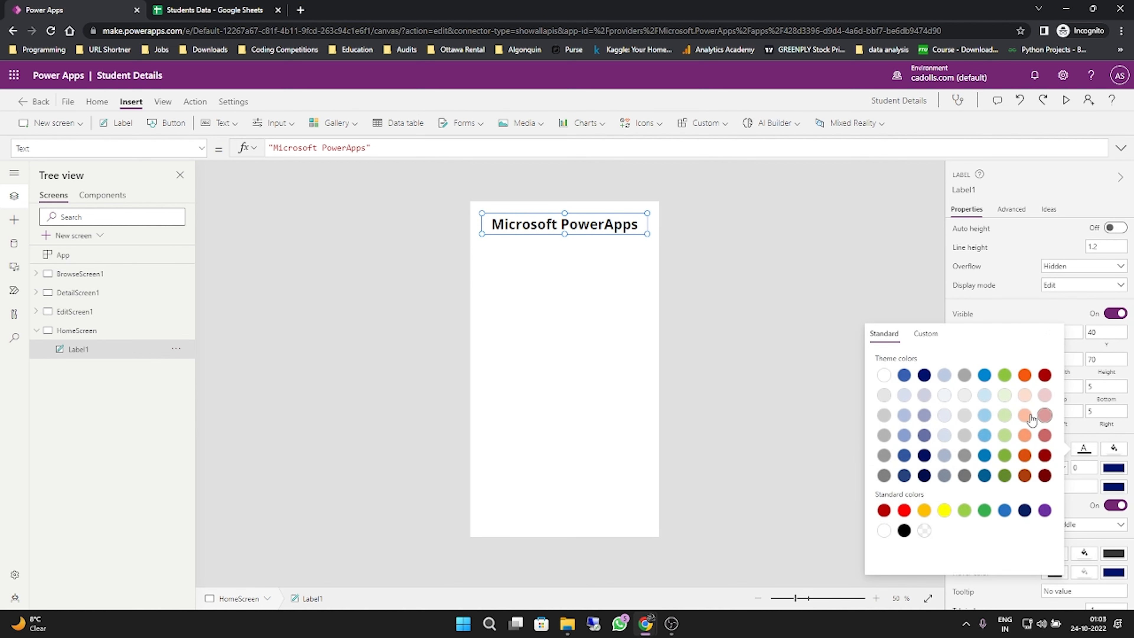
pyautogui.click(1025, 376)
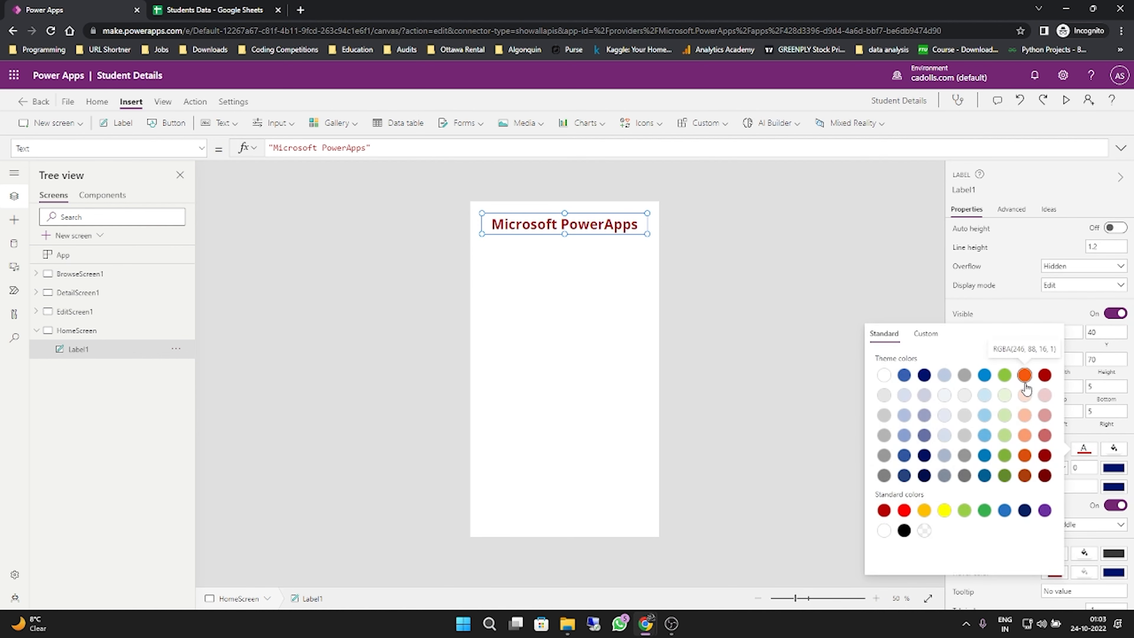
pyautogui.click(1025, 382)
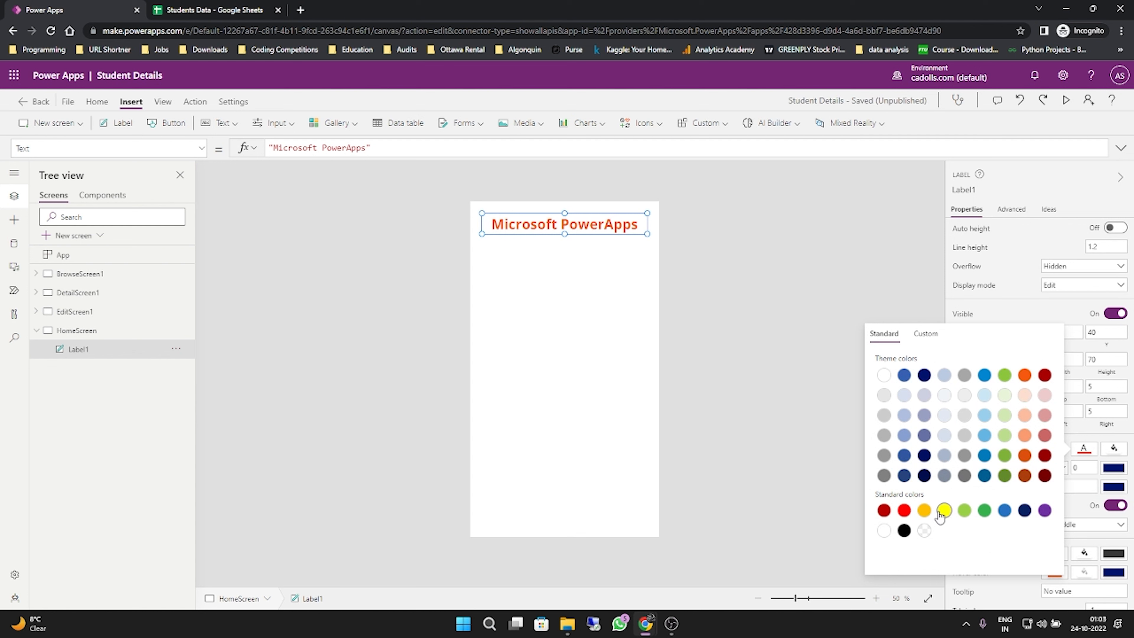
pyautogui.click(926, 334)
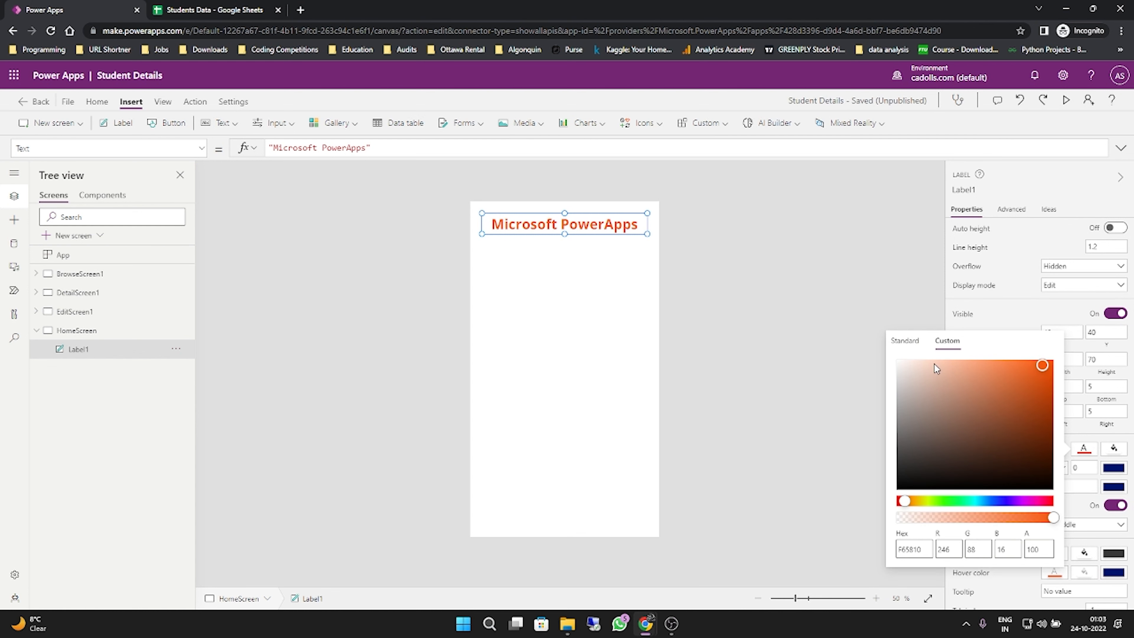
pyautogui.moveTo(937, 369)
pyautogui.mouseDown()
pyautogui.moveTo(963, 425)
pyautogui.moveTo(1024, 382)
pyautogui.moveTo(1045, 384)
pyautogui.moveTo(1044, 398)
pyautogui.mouseUp()
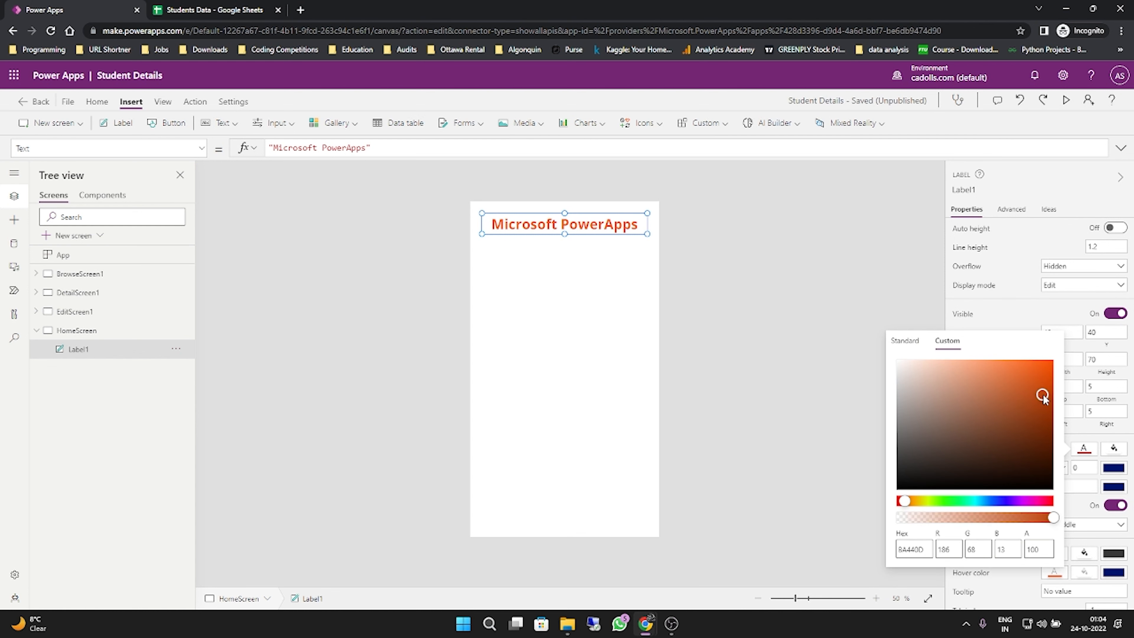
pyautogui.click(908, 277)
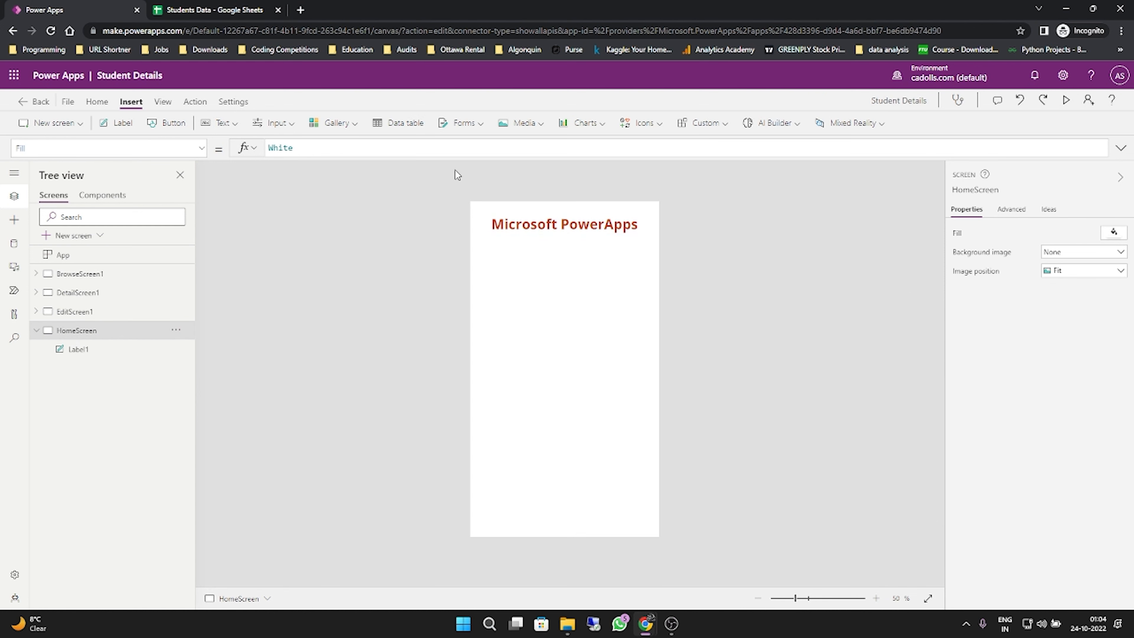
# - Add a button near the bottom of HomeScreen at about X 156, Y 867 and set its text to "Explore"
pyautogui.click(174, 125)
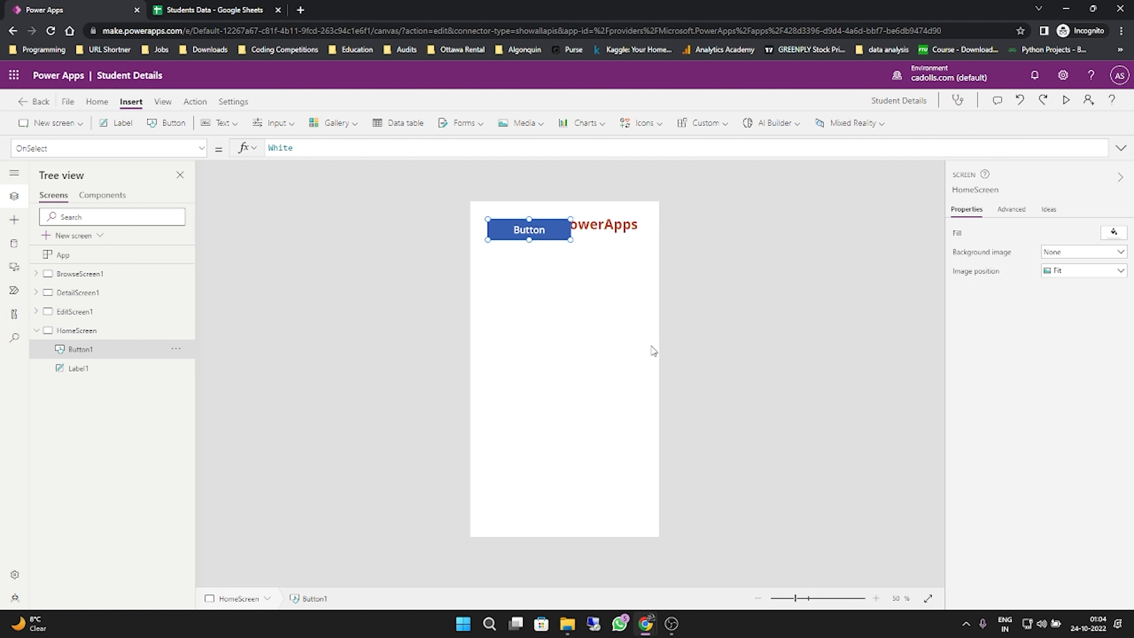
pyautogui.moveTo(511, 223); pyautogui.dragTo(539, 462)
pyautogui.click(1034, 236)
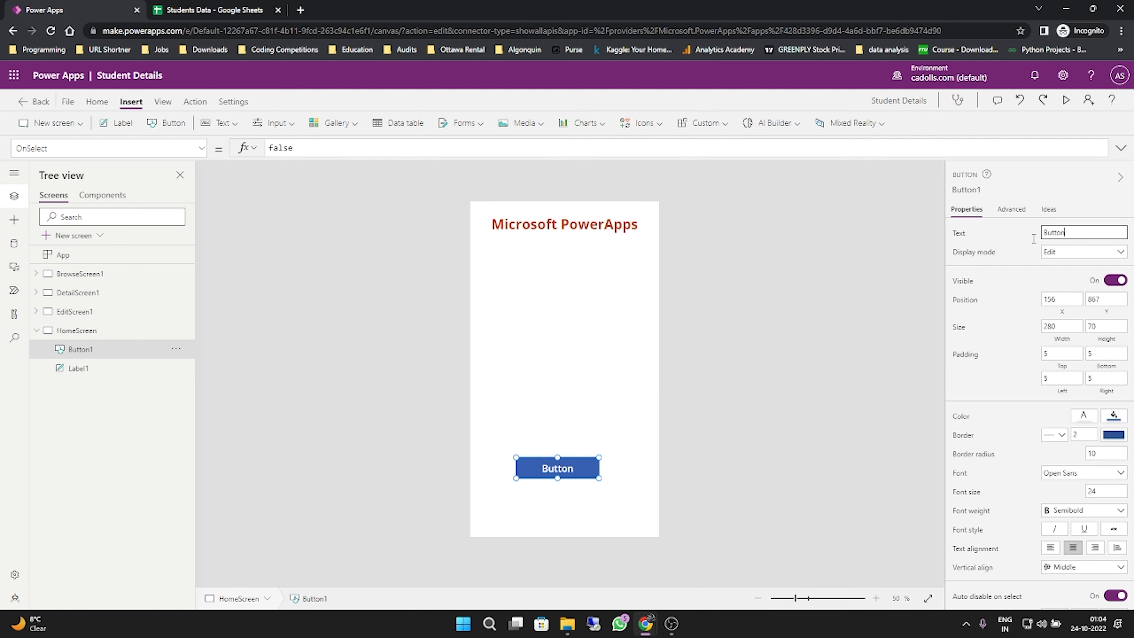
pyautogui.hotkey('ctrl', 'a')
pyautogui.write('Explore')
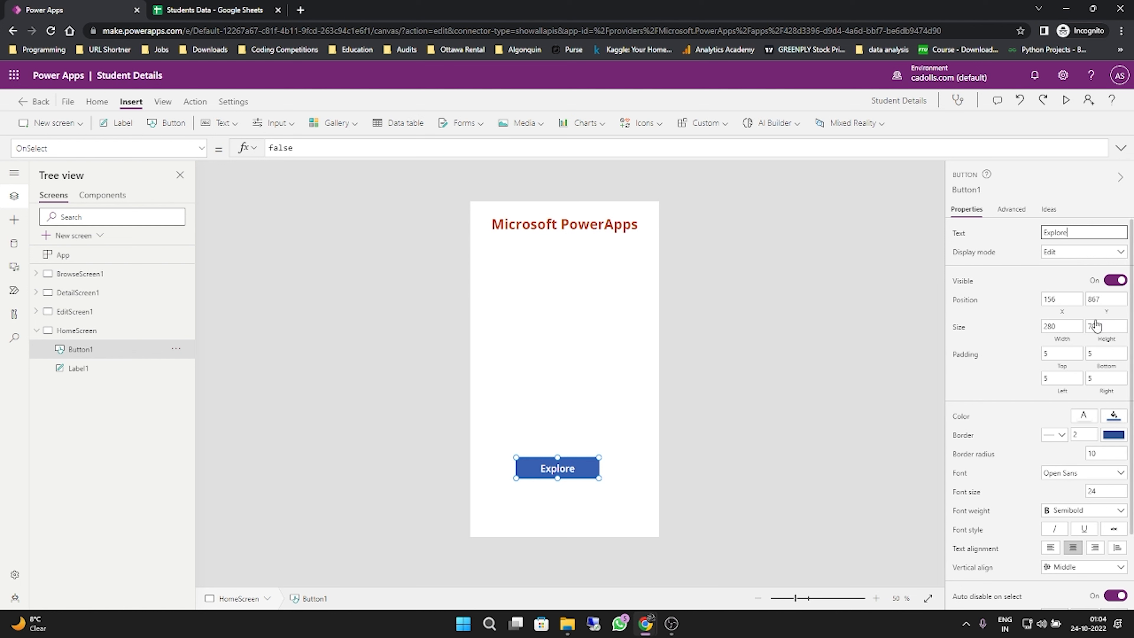
# - Try orange RGBA(246, 88, 16, 1) as the Explore button's text colour and undo the change
pyautogui.scroll(-2, 1097, 337)
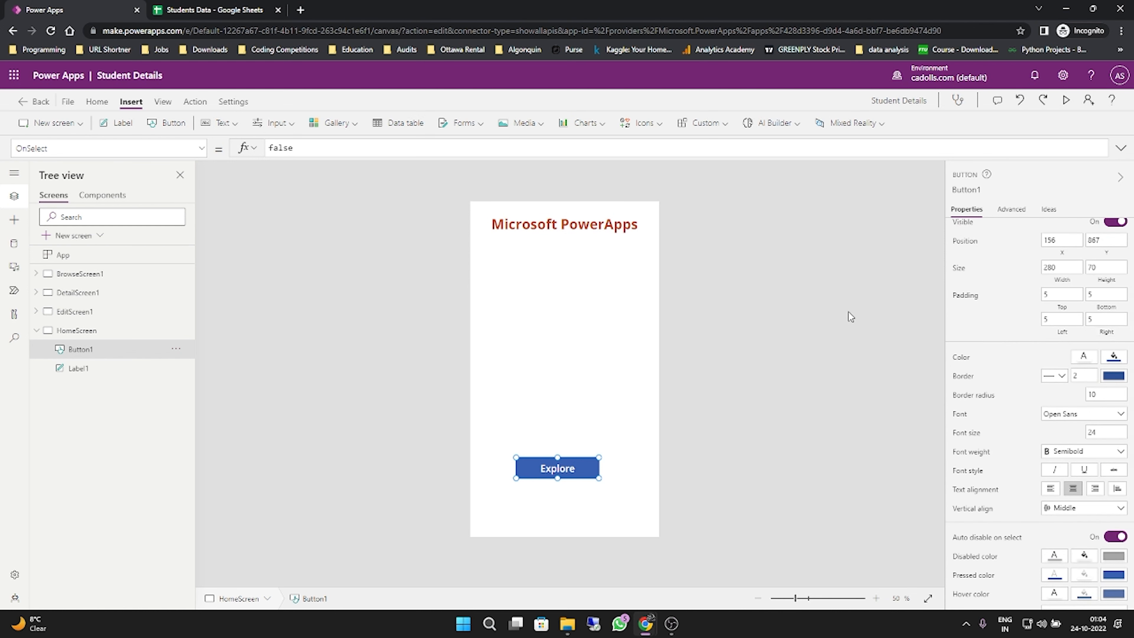
pyautogui.click(1084, 360)
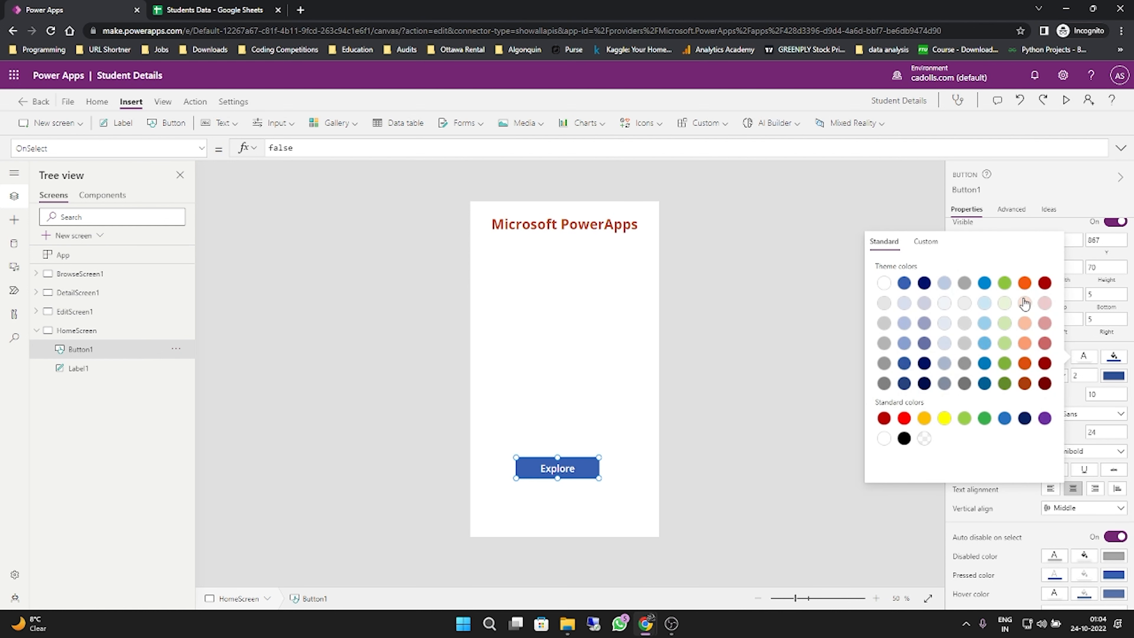
pyautogui.click(1025, 285)
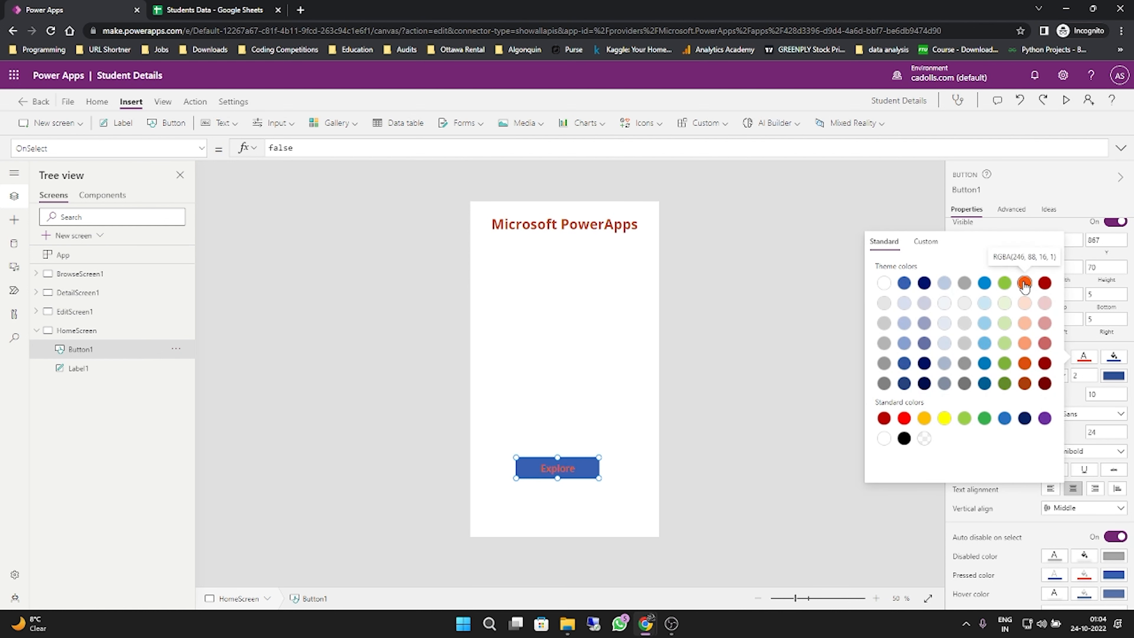
pyautogui.click(819, 267)
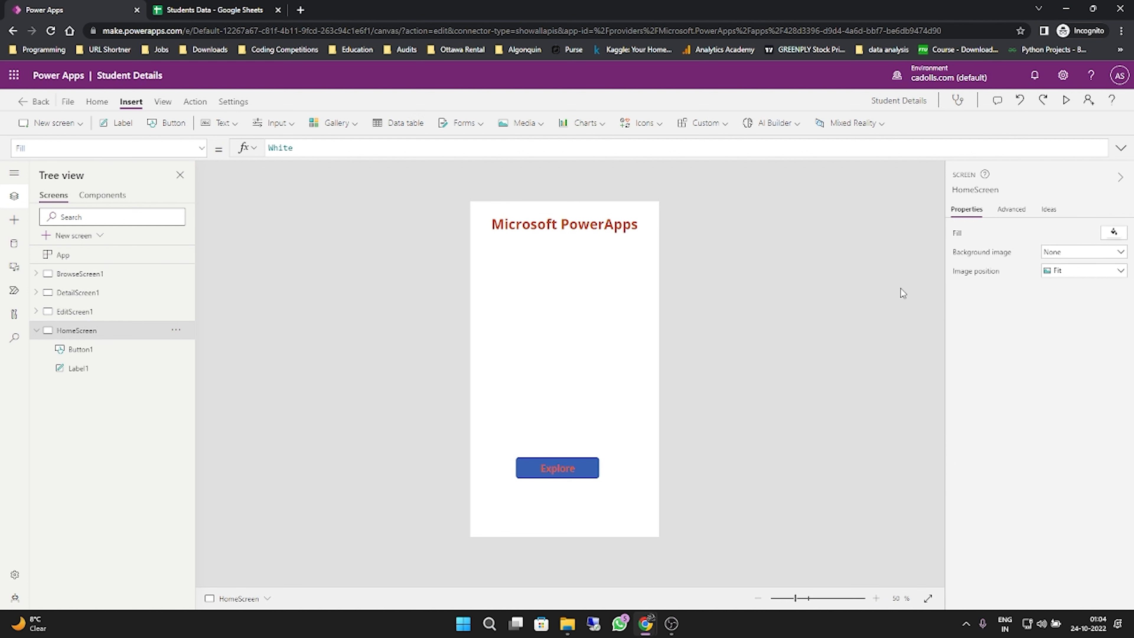
pyautogui.click(579, 469)
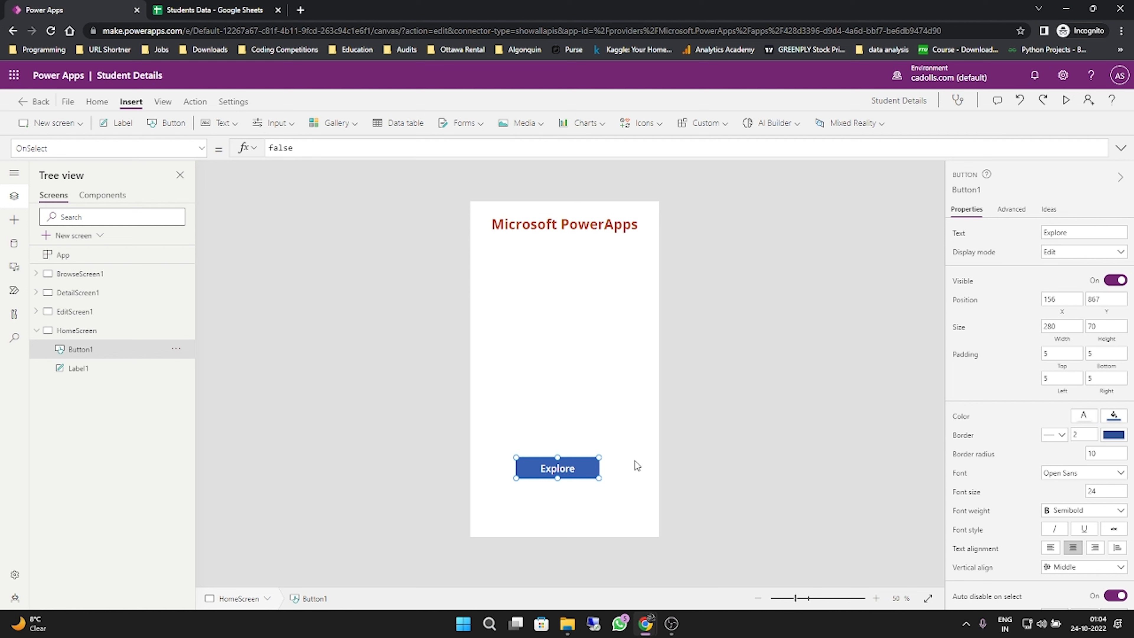
pyautogui.click(1090, 421)
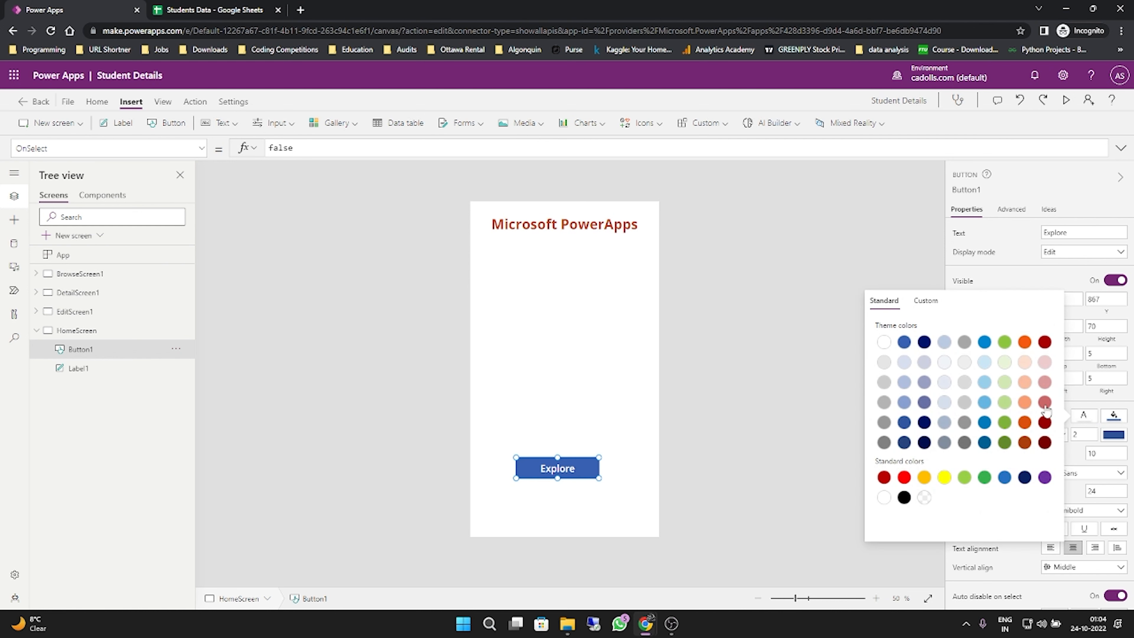
pyautogui.click(1027, 345)
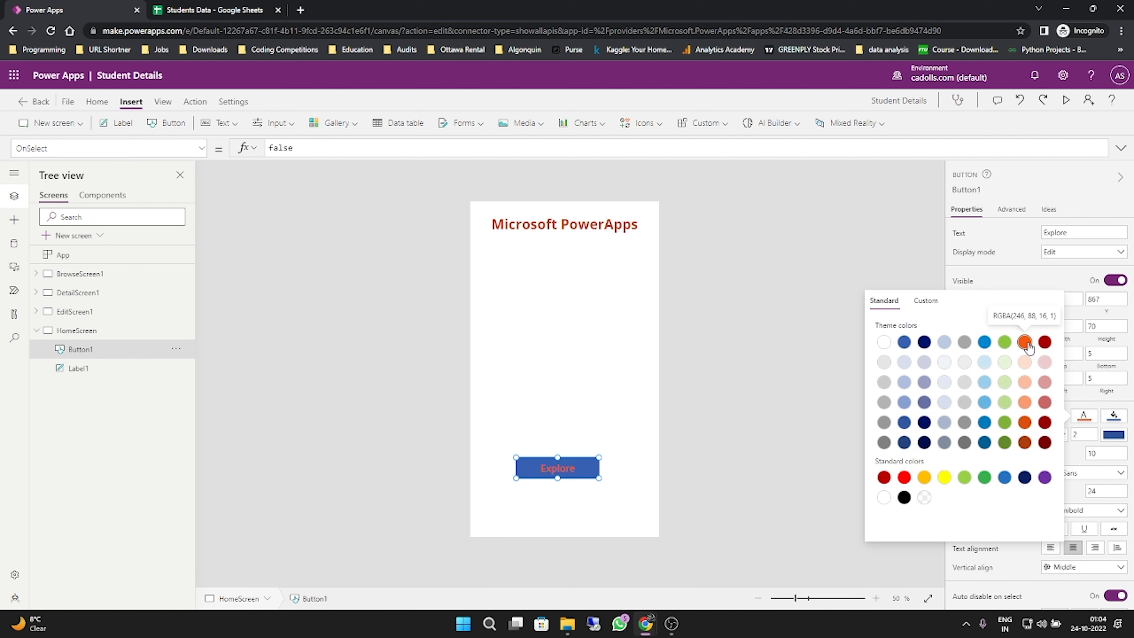
pyautogui.hotkey('ctrl', 'z')
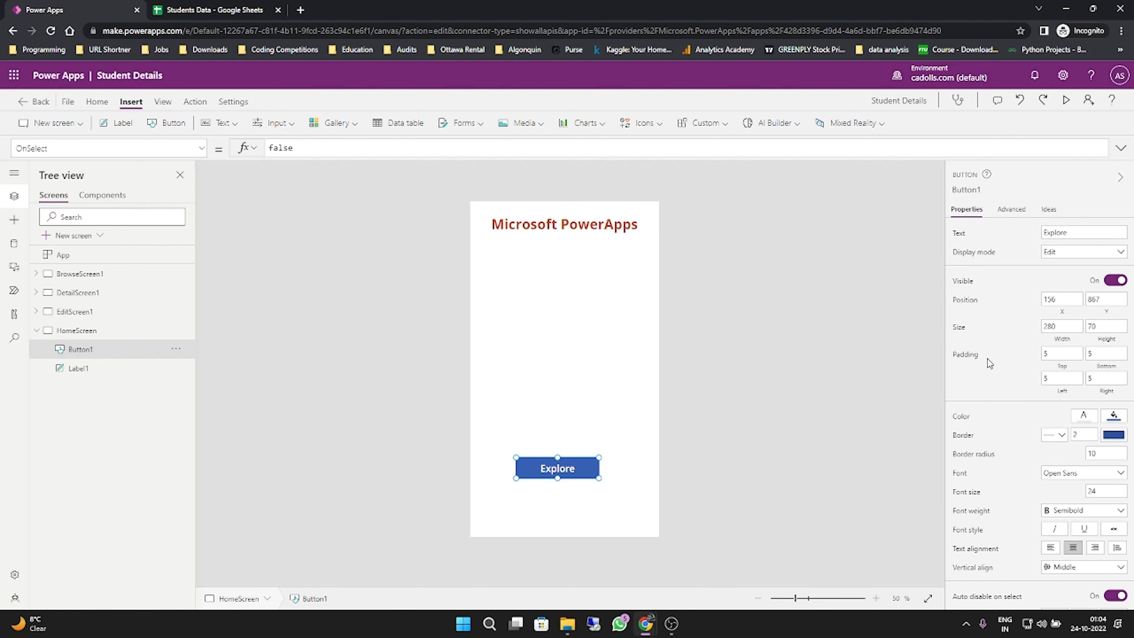
# - Set the Explore button's fill to the theme orange RGBA(246, 88, 16, 1)
pyautogui.click(1114, 417)
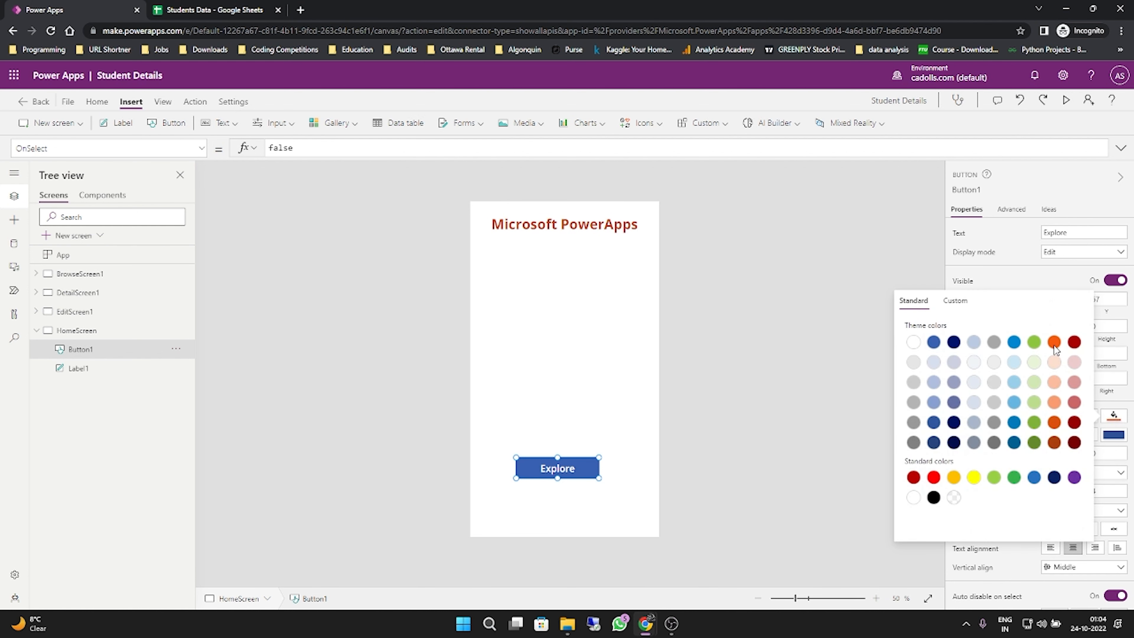
pyautogui.click(1054, 343)
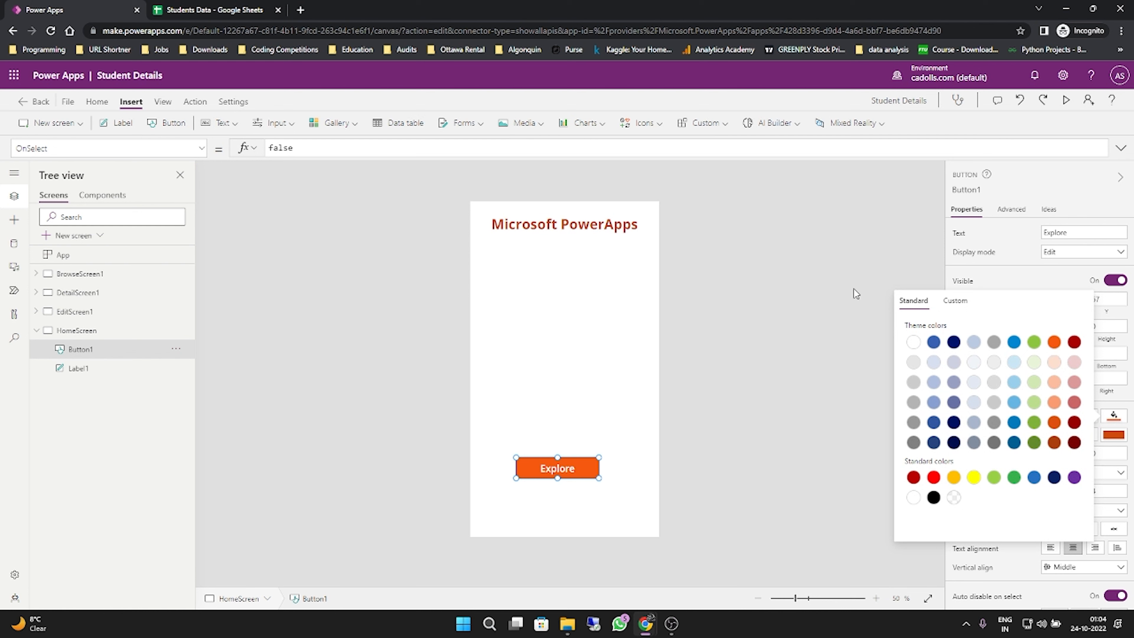
# - Move the Explore button to the horizontal centre of HomeScreen, at about X 180, Y 899
pyautogui.click(826, 281)
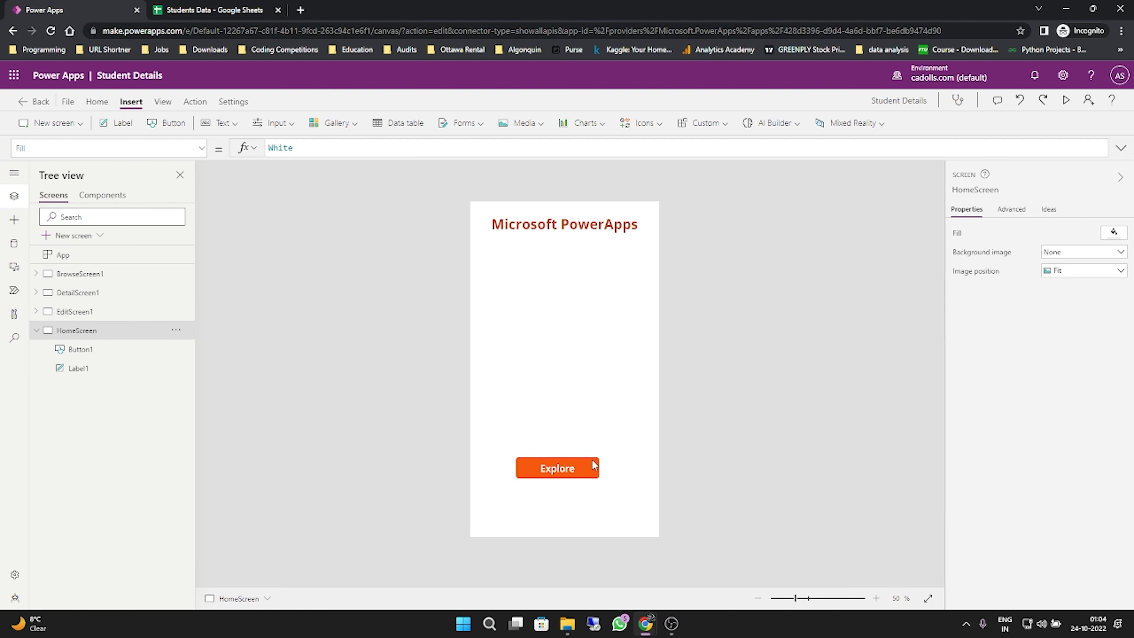
pyautogui.moveTo(594, 465); pyautogui.dragTo(597, 471)
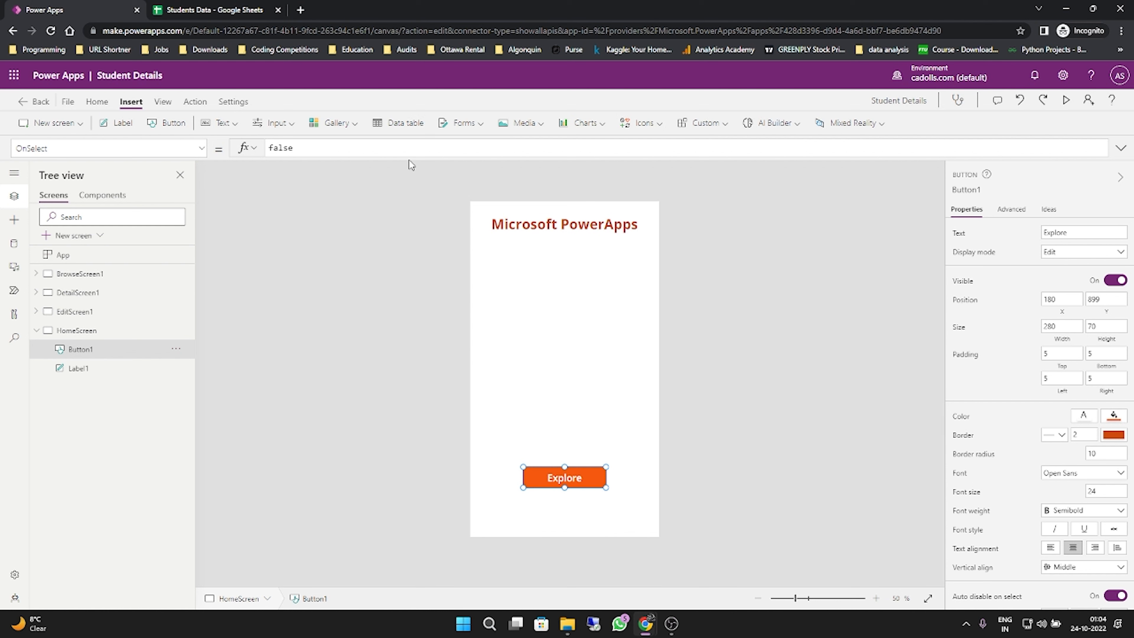
# - Insert an Add picture media control on HomeScreen
pyautogui.click(353, 123)
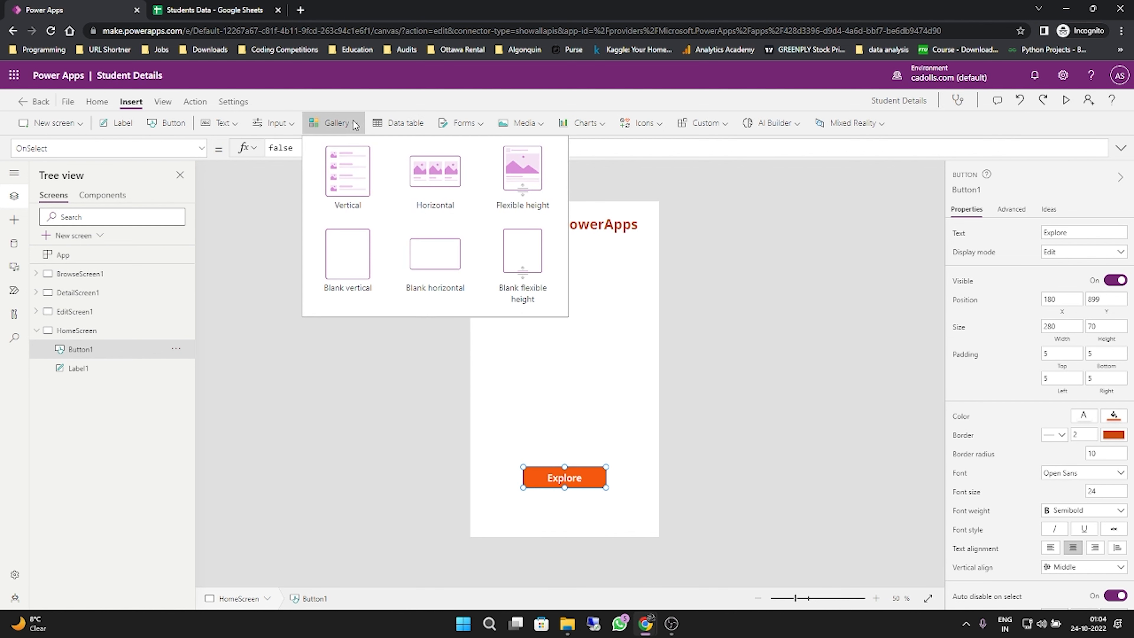
pyautogui.click(518, 127)
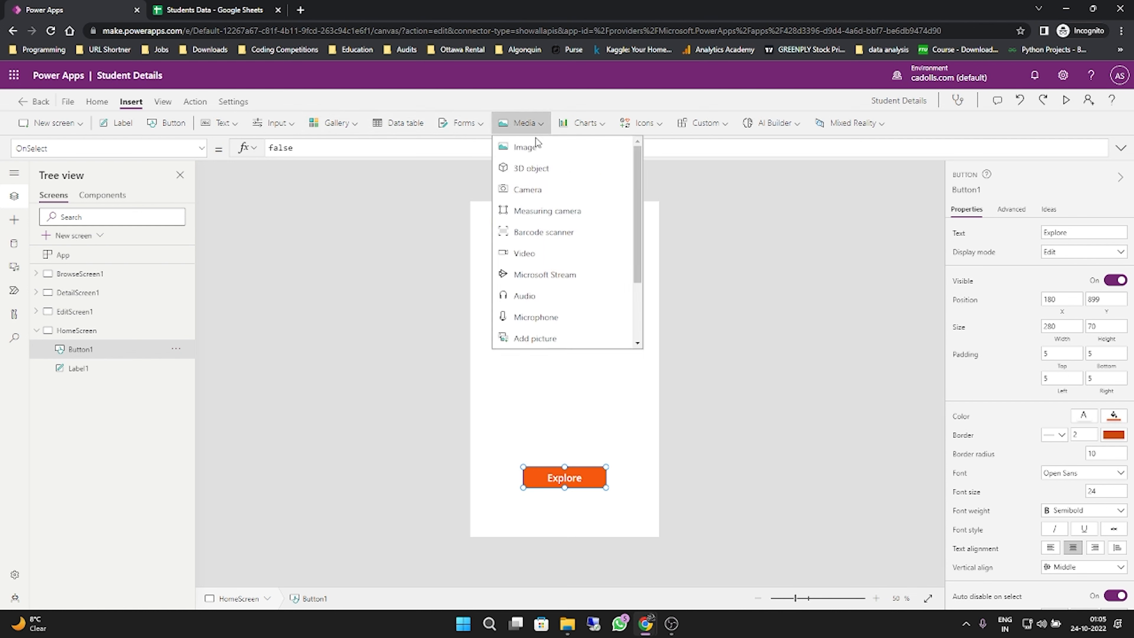
pyautogui.scroll(-3, 560, 256)
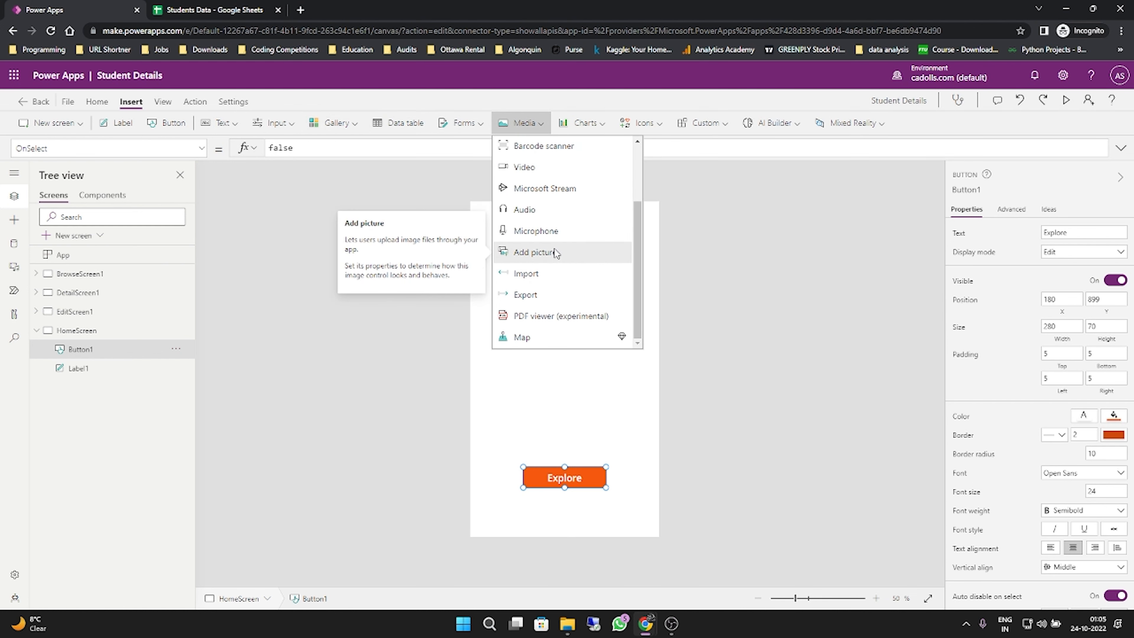
pyautogui.click(554, 252)
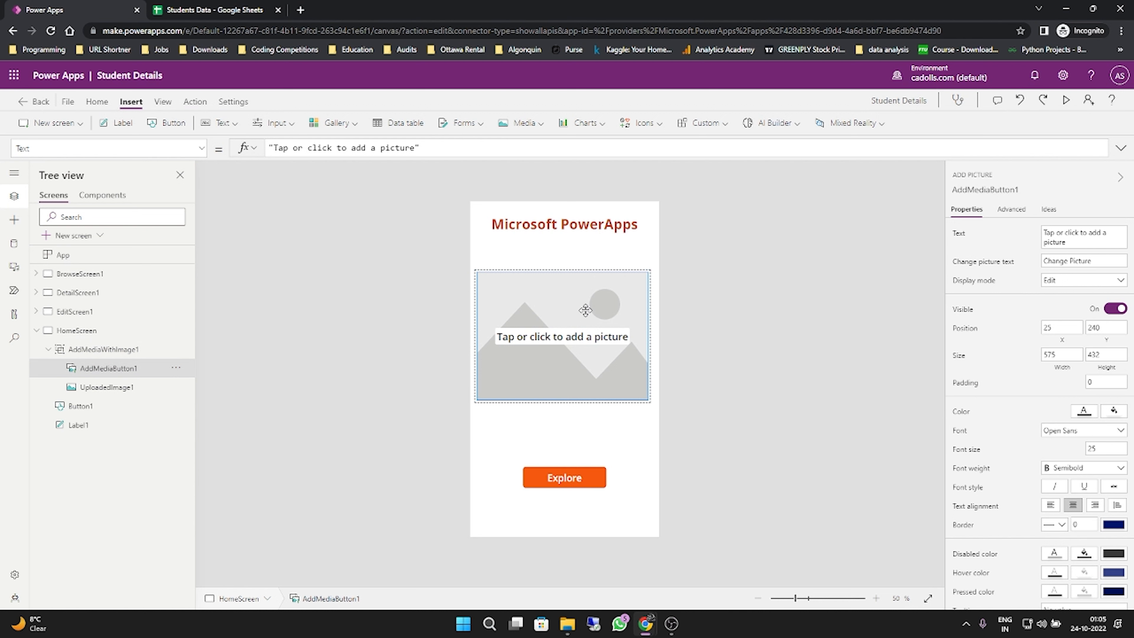
# - Place the picture control at about X 25, Y 198, sized about 595 by 532, and move the Explore button up to about Y 841
pyautogui.moveTo(585, 312); pyautogui.dragTo(586, 301)
pyautogui.moveTo(648, 324); pyautogui.dragTo(654, 324)
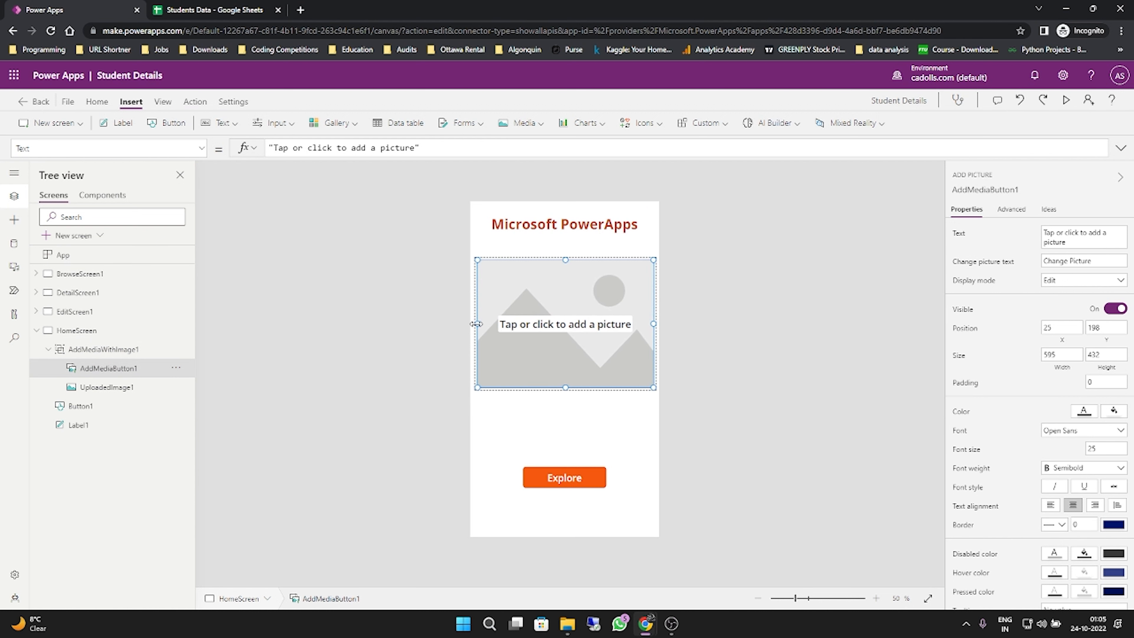
pyautogui.moveTo(566, 395); pyautogui.dragTo(567, 418)
pyautogui.moveTo(580, 473); pyautogui.dragTo(579, 456)
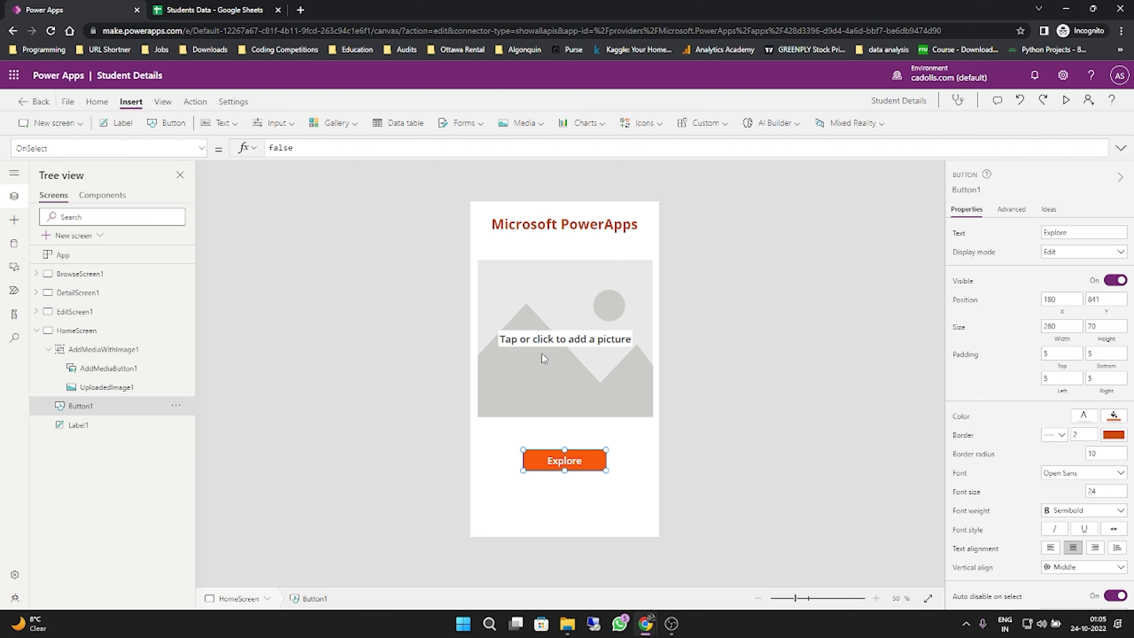
# - Preview the app, upload powerapps.jpg from the Desktop into the picture control, and return to editing
pyautogui.press('F5')
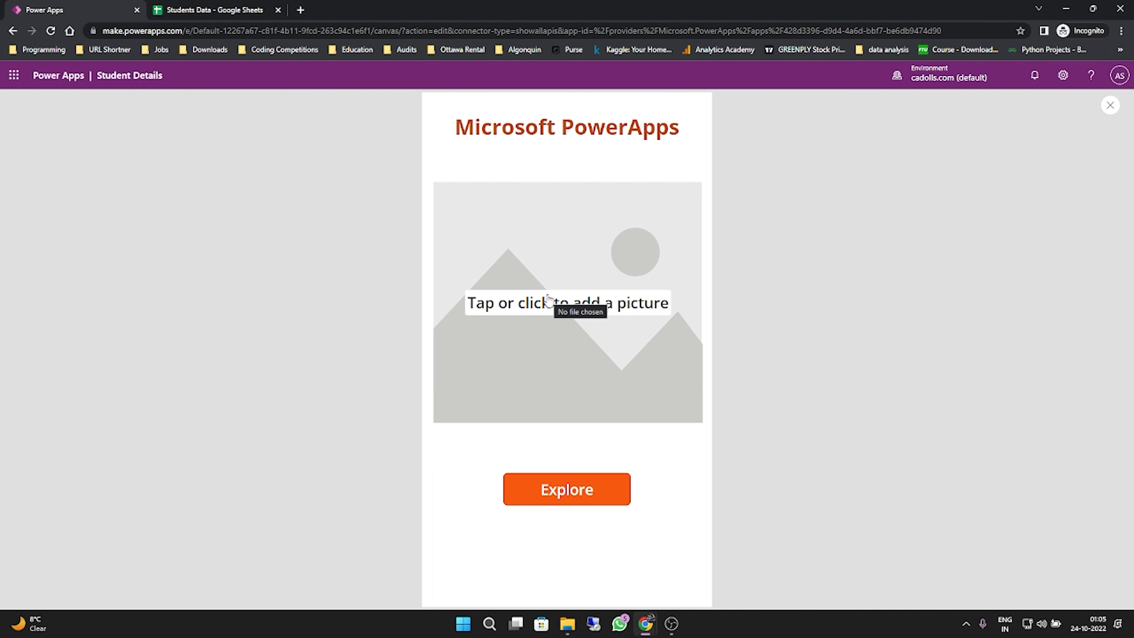
pyautogui.click(549, 298)
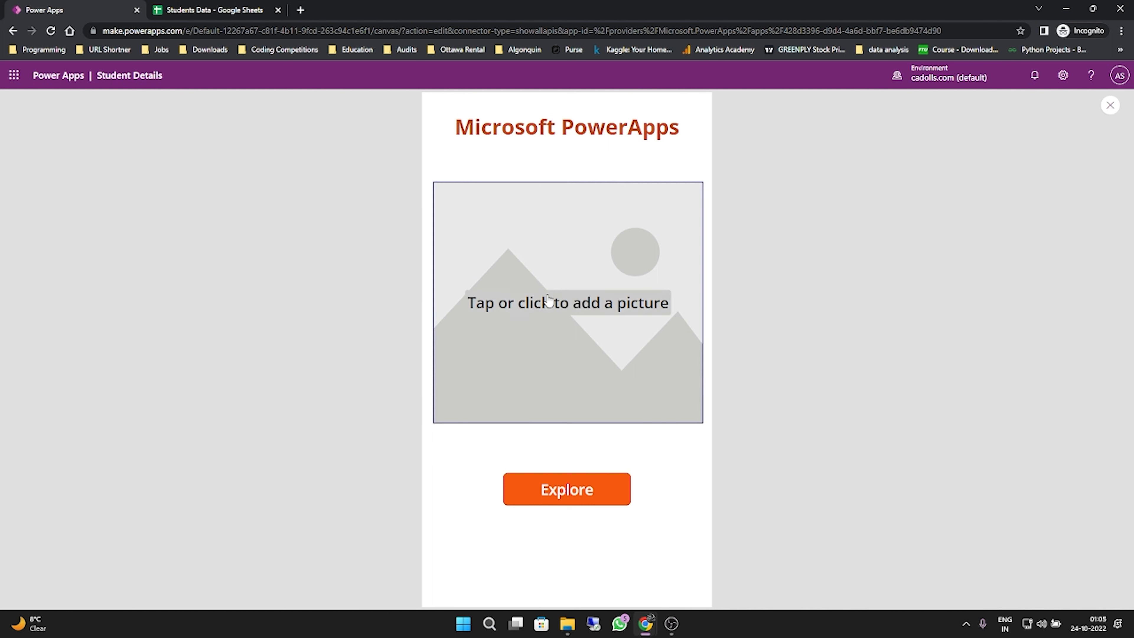
pyautogui.click(49, 103)
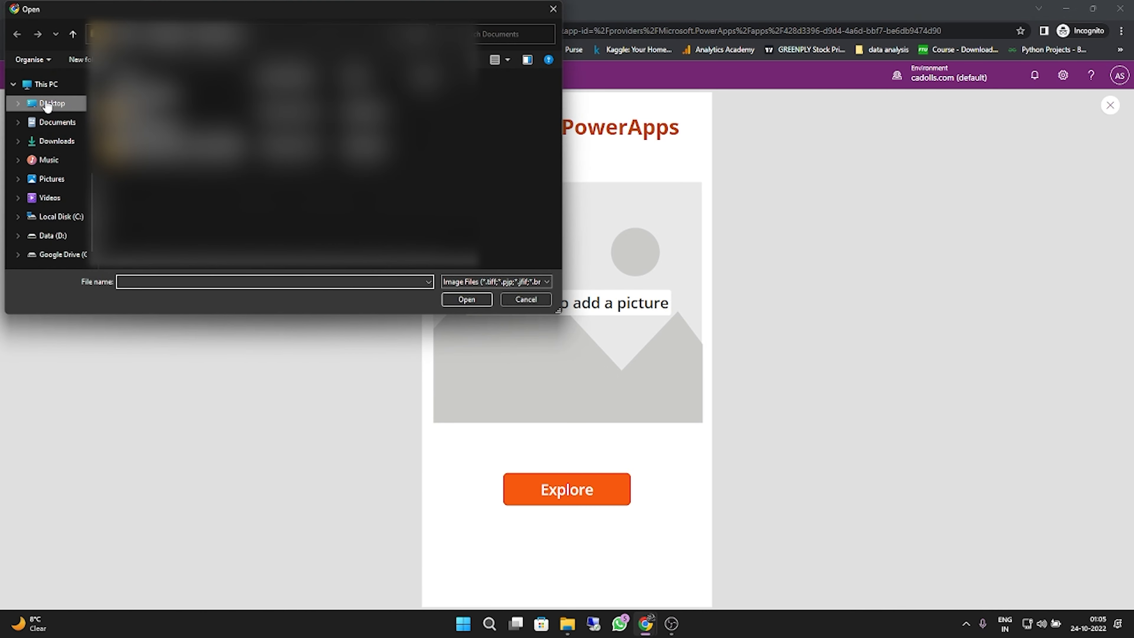
pyautogui.click(312, 132)
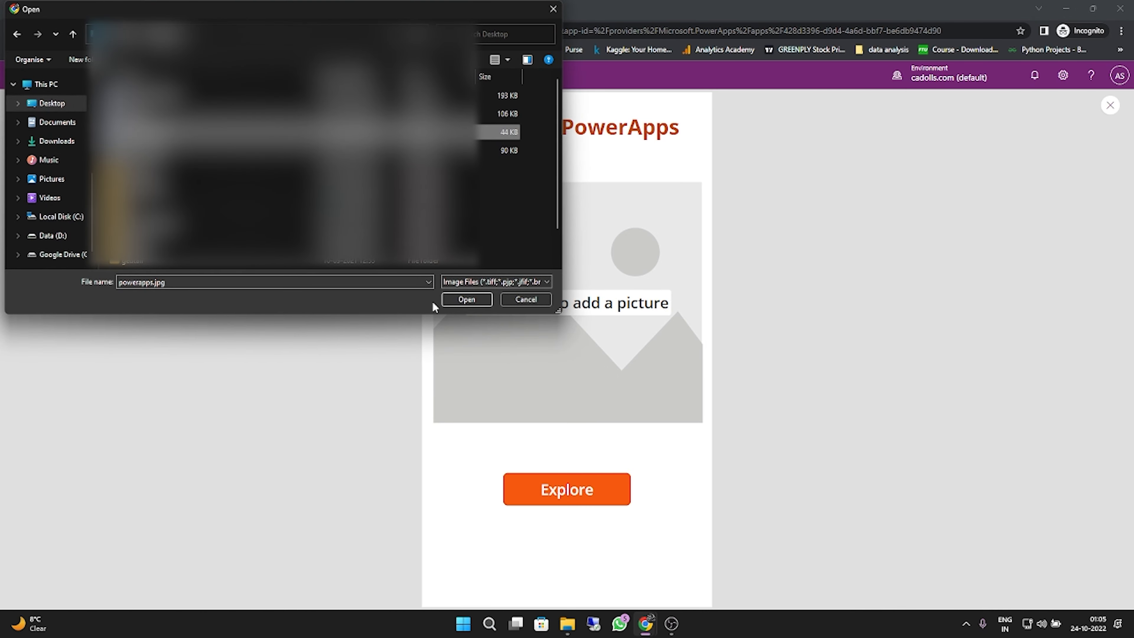
pyautogui.click(484, 302)
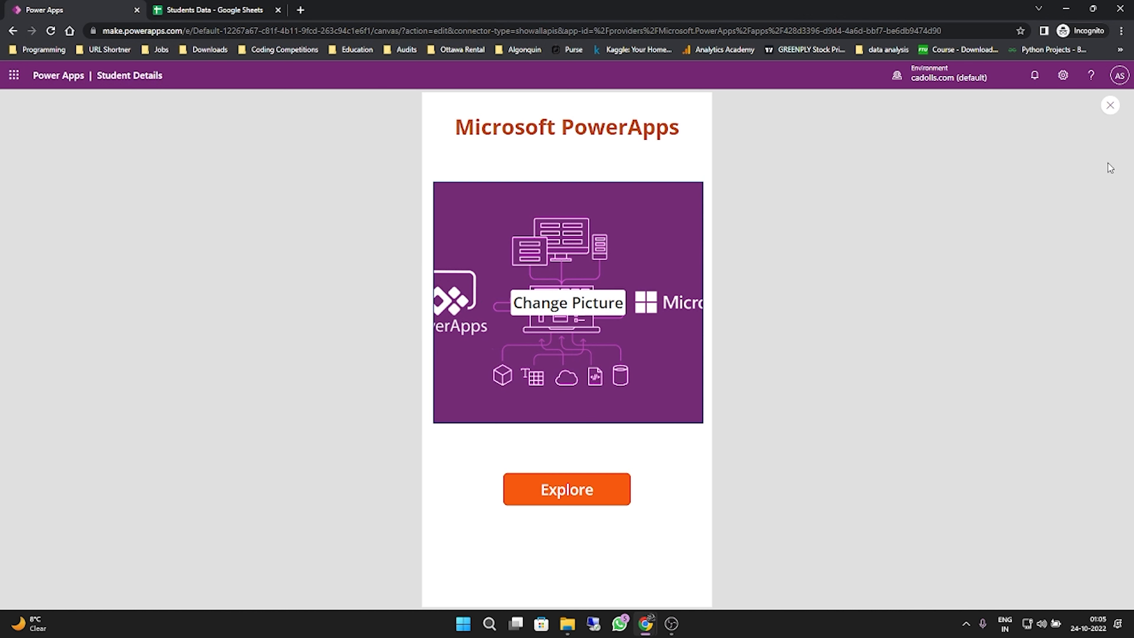
pyautogui.click(1111, 104)
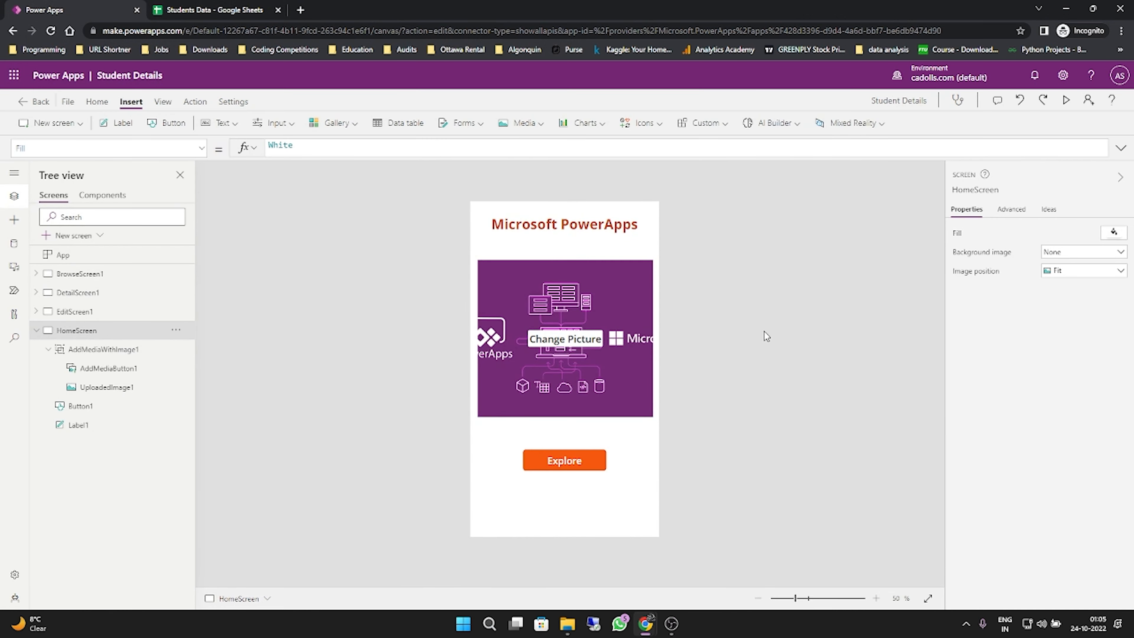
pyautogui.click(544, 309)
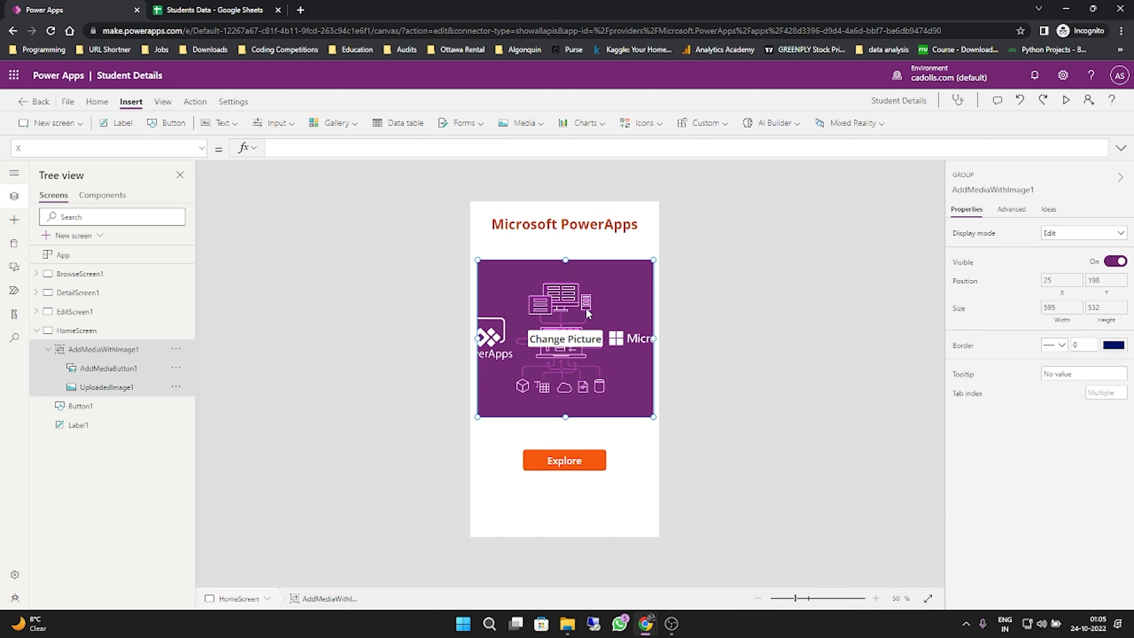
pyautogui.click(722, 309)
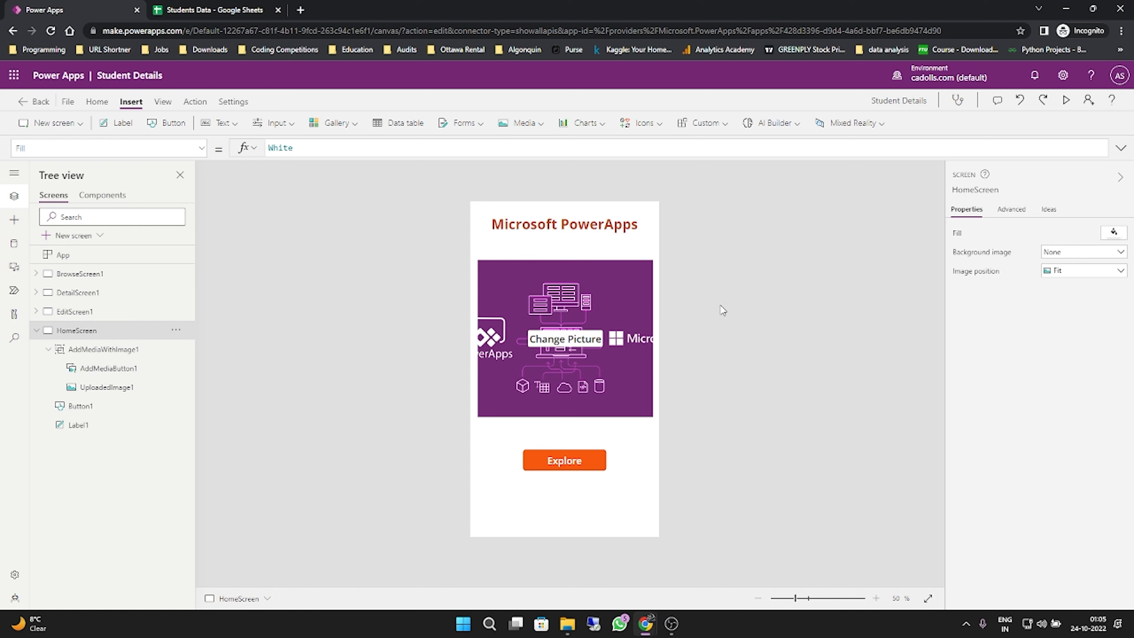
# - Collapse HomeScreen in the screen tree, save the Student Details app and publish this version
pyautogui.click(37, 330)
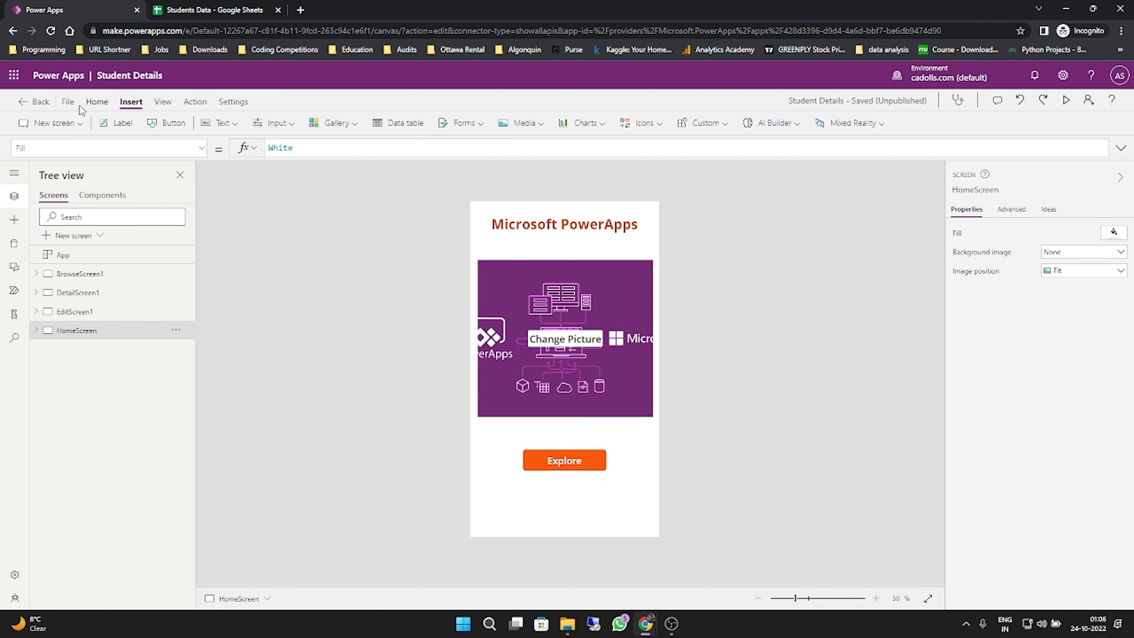
pyautogui.click(70, 107)
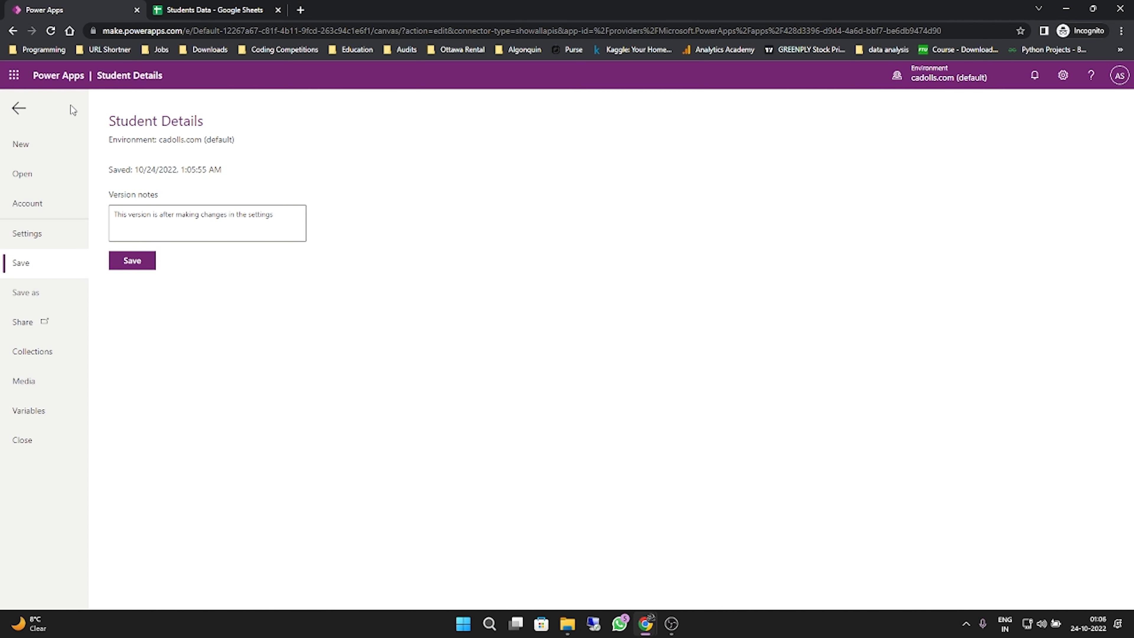
pyautogui.click(141, 259)
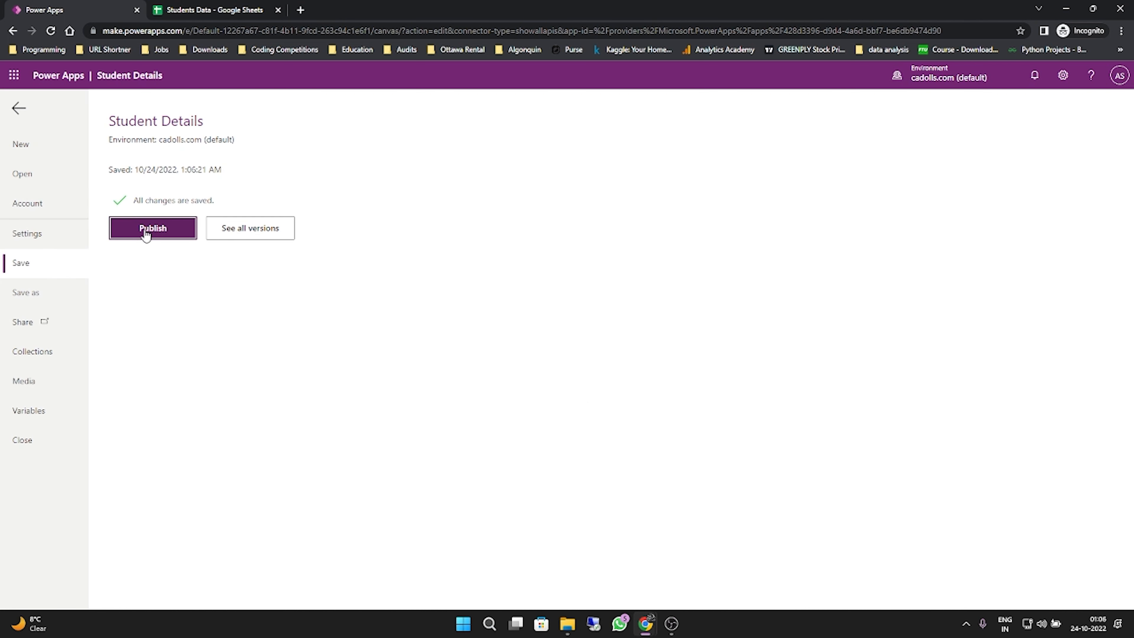
pyautogui.click(146, 233)
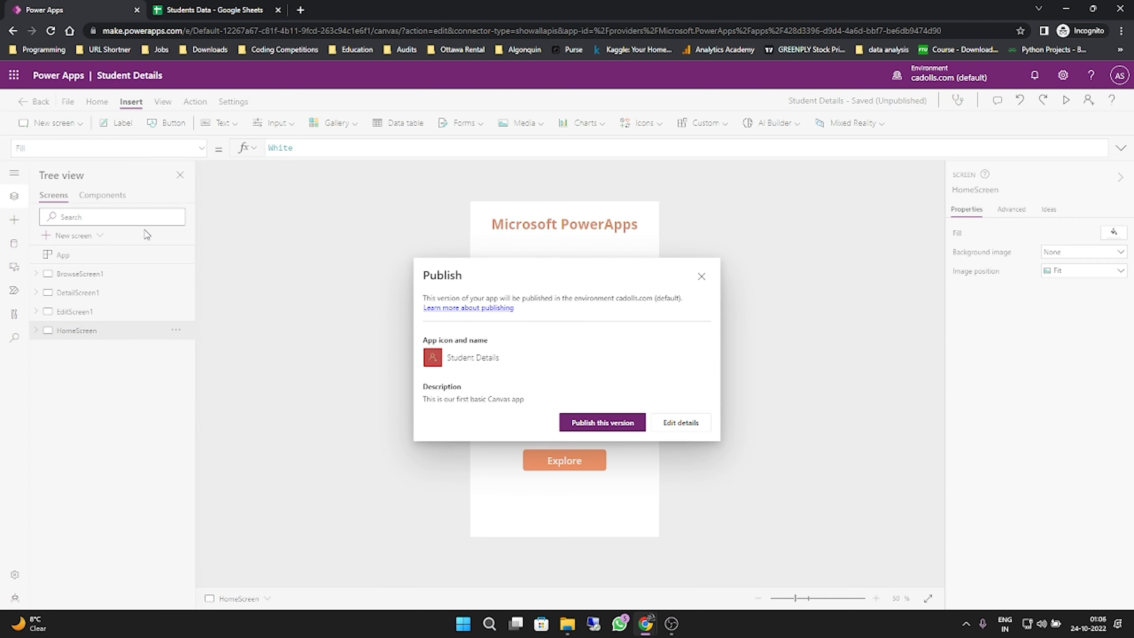
pyautogui.click(610, 423)
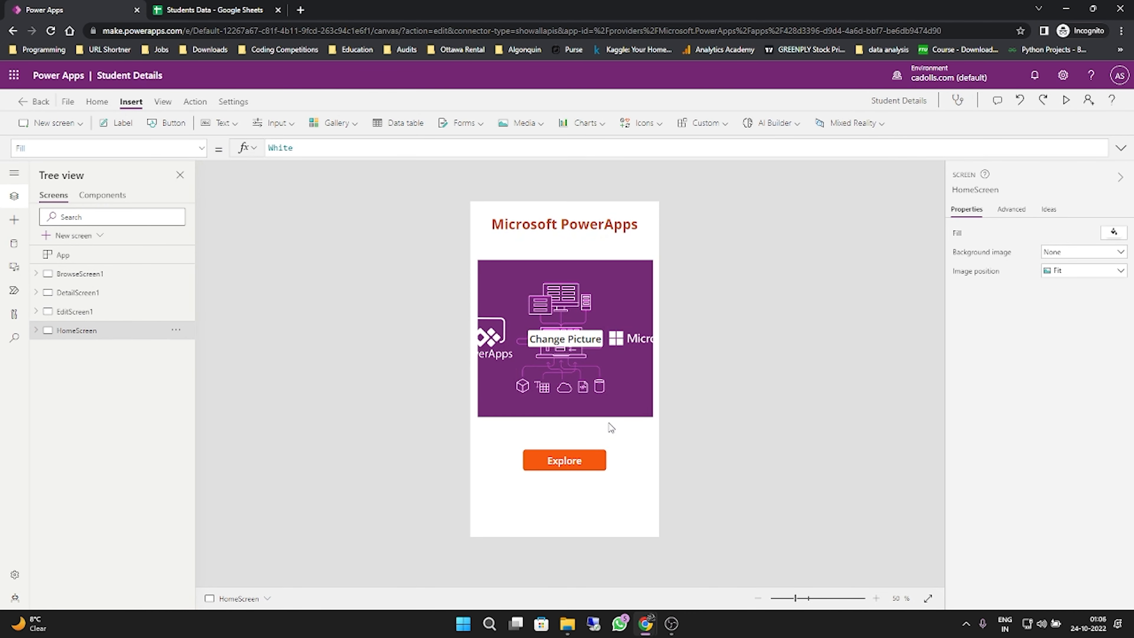